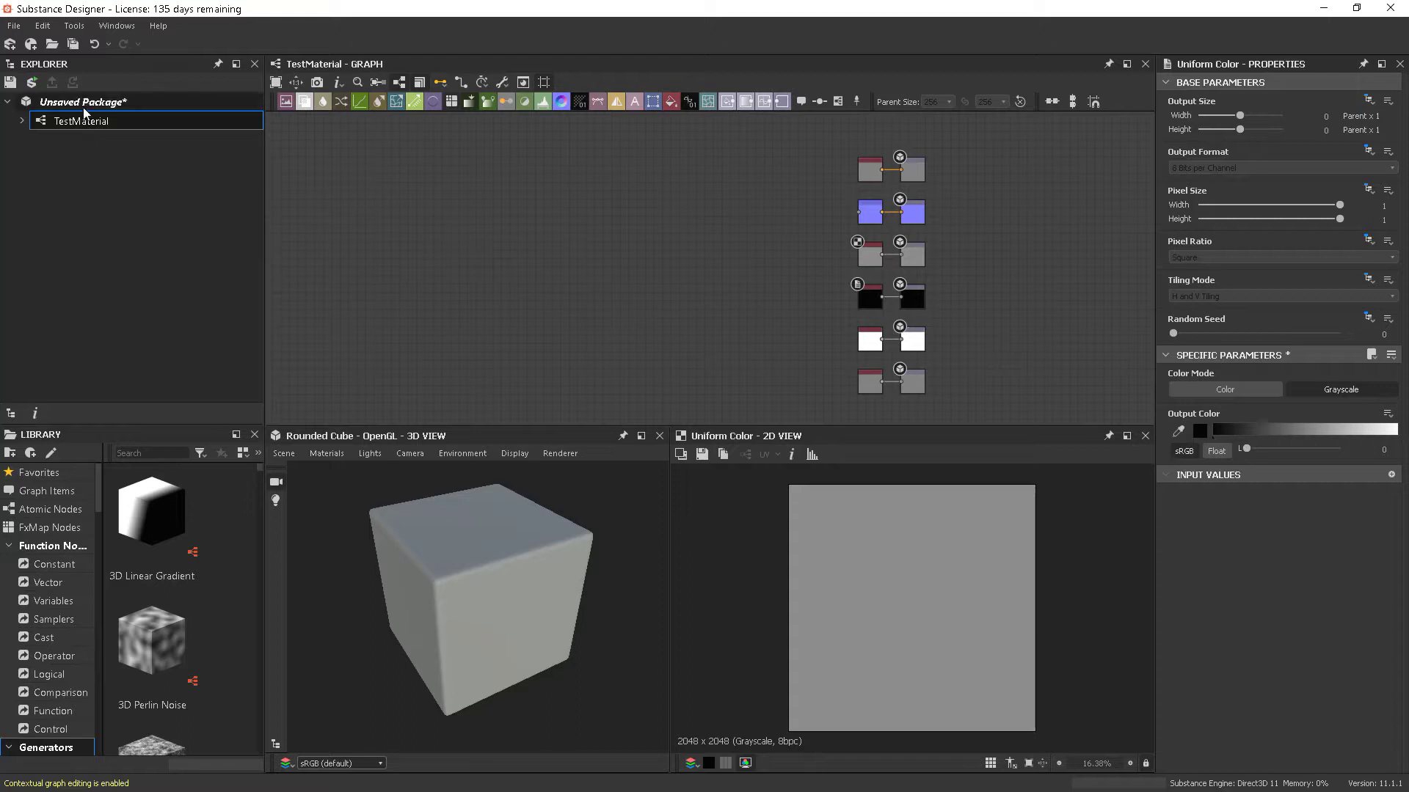
Save the package as TestMaterial in the Teaching Practice\21_22\SD folder on the Storage (F:) drive.
{"action": "left_click", "coordinate": [18, 27]}
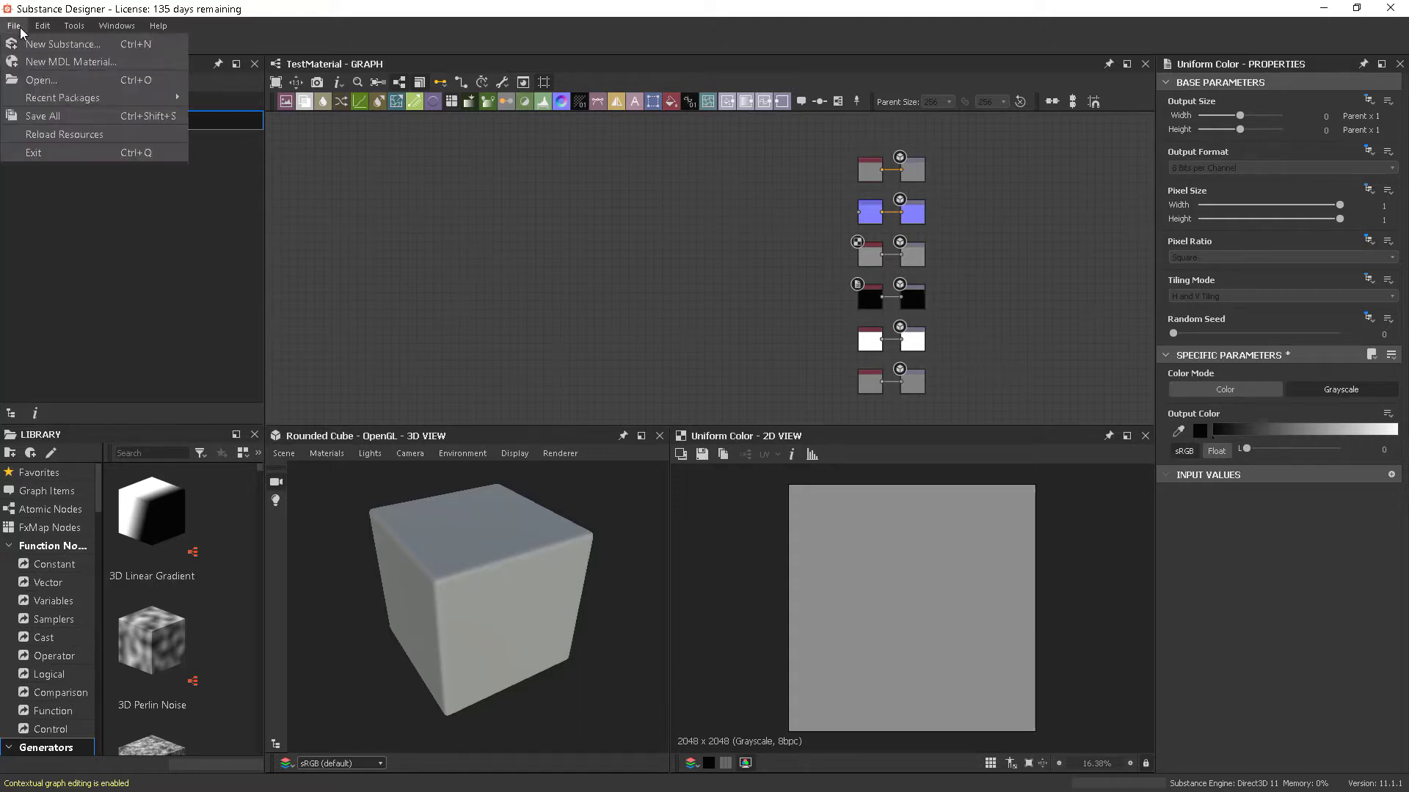
{"action": "left_click", "coordinate": [56, 114]}
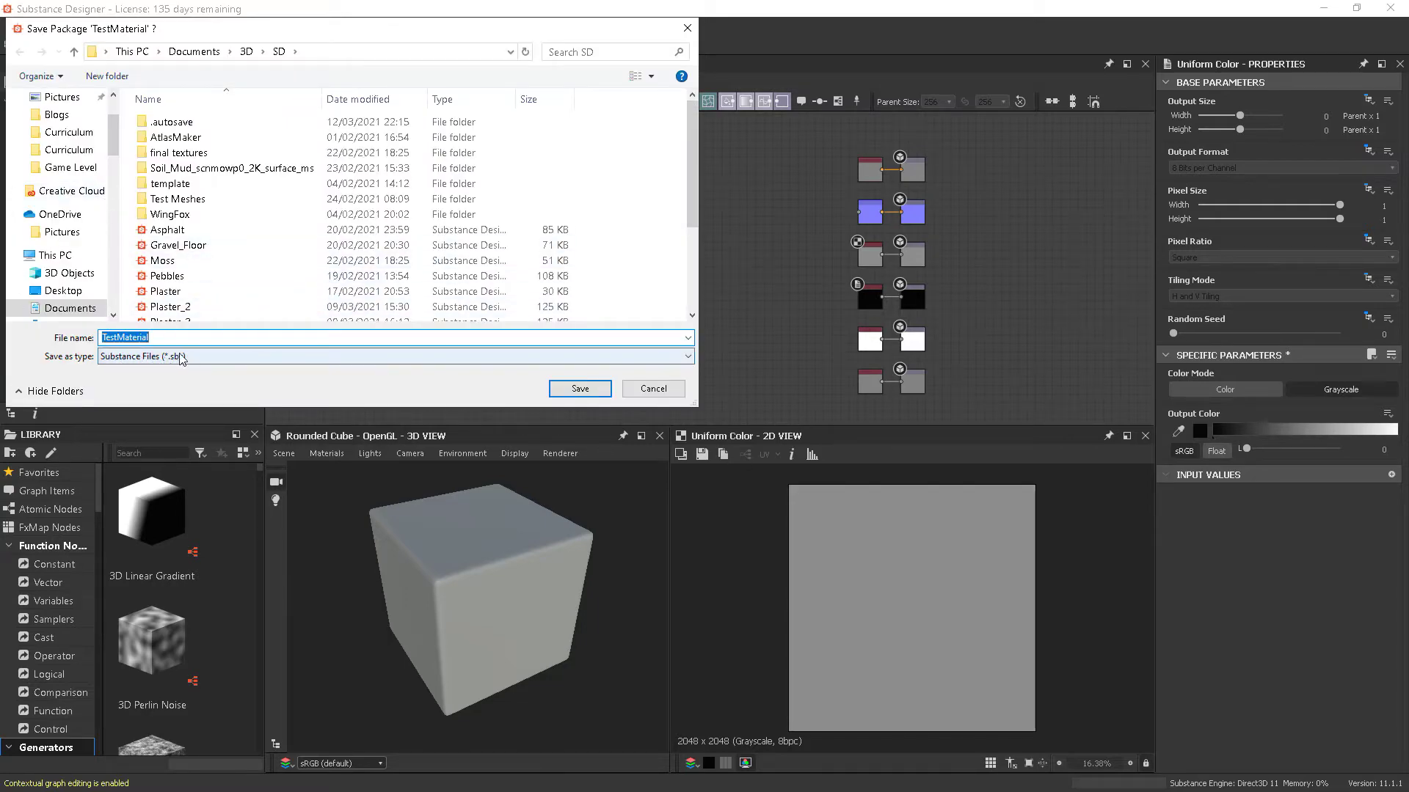
{"action": "scroll", "coordinate": [114, 149], "scroll_direction": "down", "scroll_amount": 3}
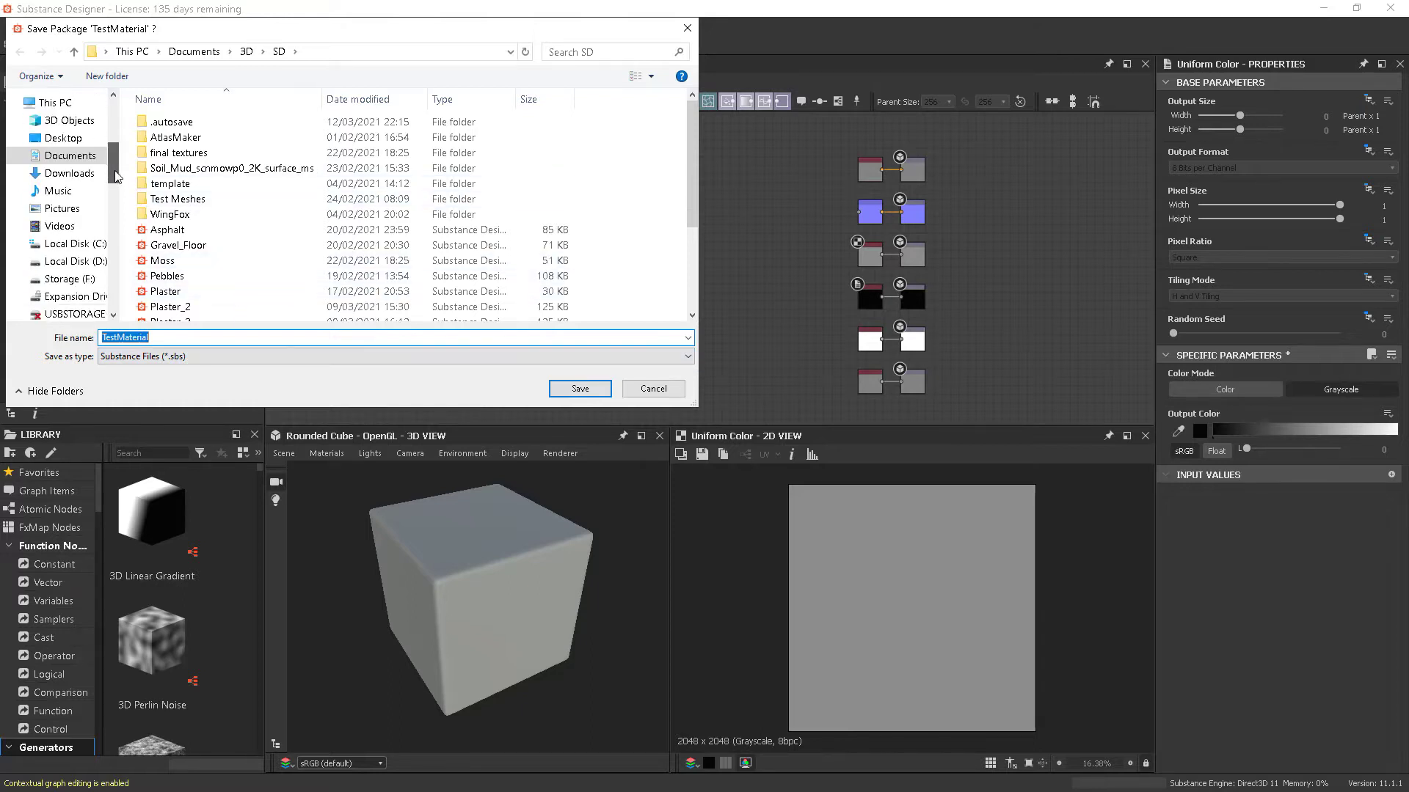
{"action": "left_click", "coordinate": [69, 278]}
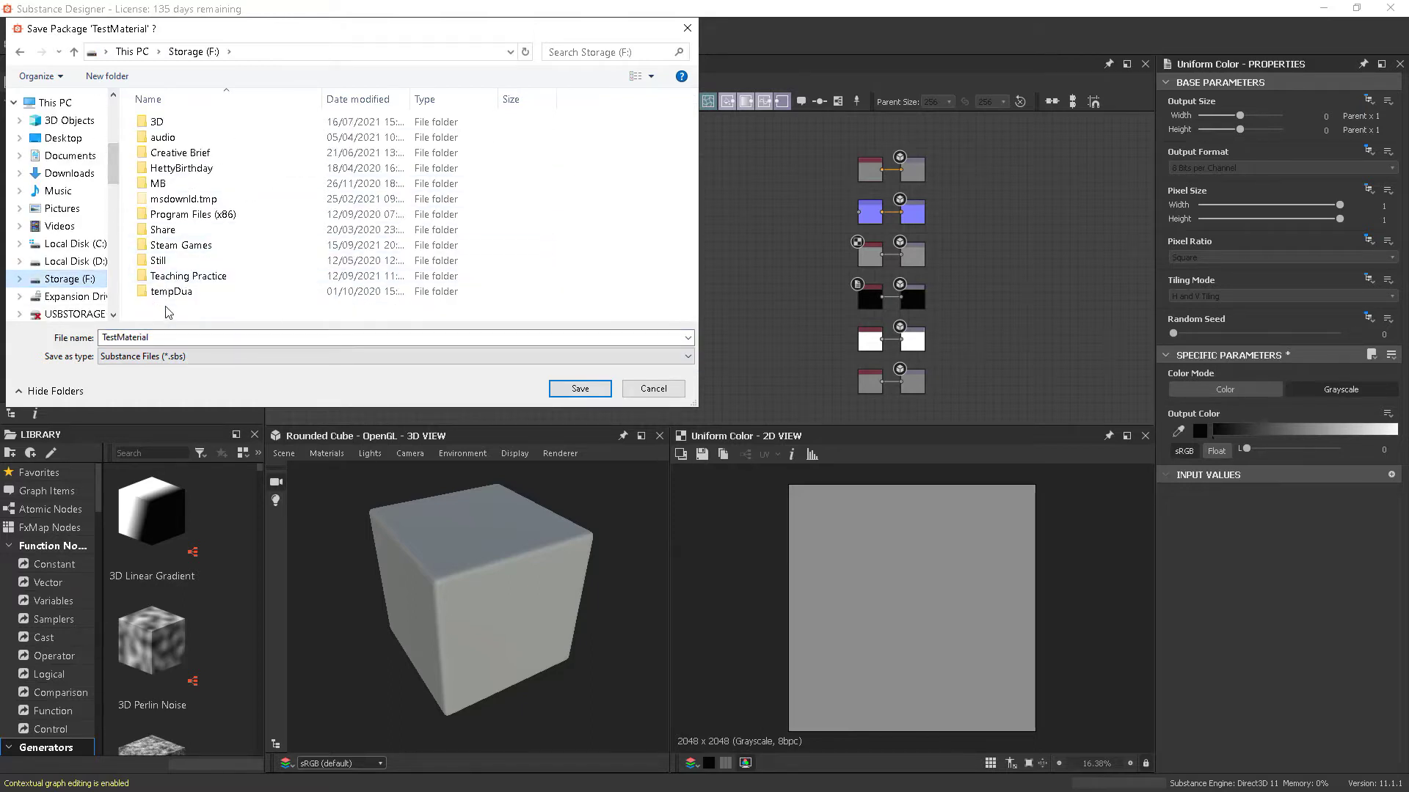
{"action": "double_click", "coordinate": [195, 278]}
{"action": "double_click", "coordinate": [161, 123]}
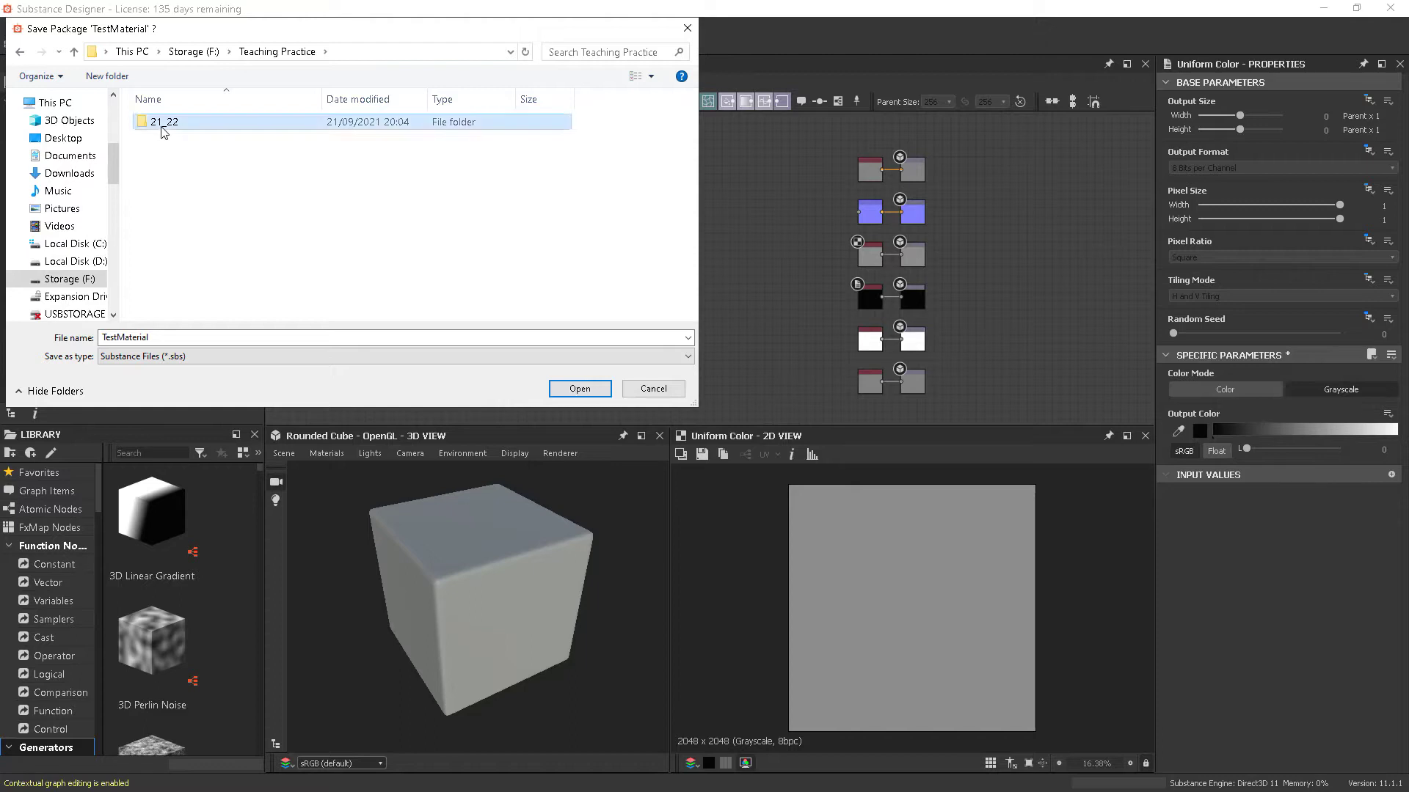
{"action": "double_click", "coordinate": [151, 124]}
{"action": "left_click", "coordinate": [148, 337]}
{"action": "double_click", "coordinate": [148, 337]}
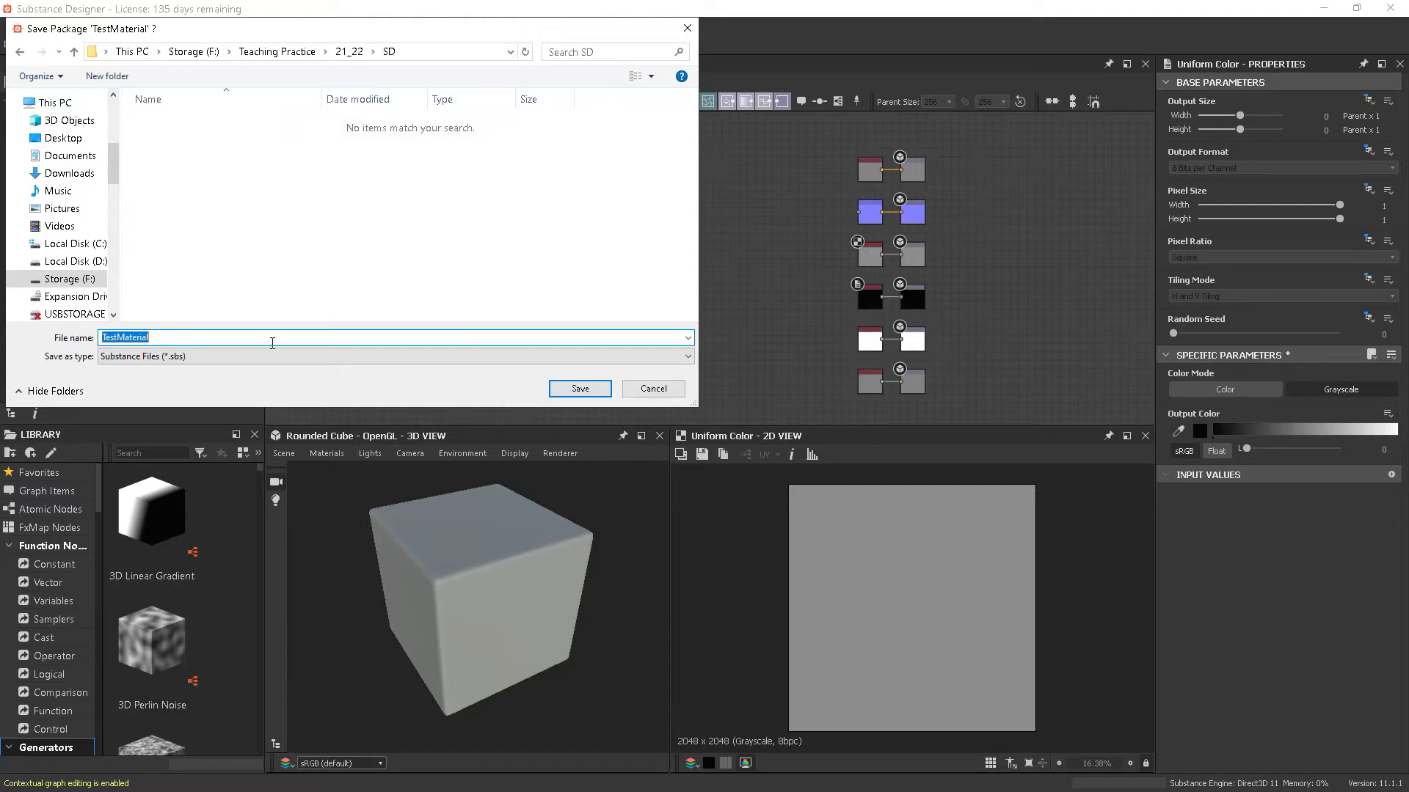
{"action": "left_click", "coordinate": [579, 388]}
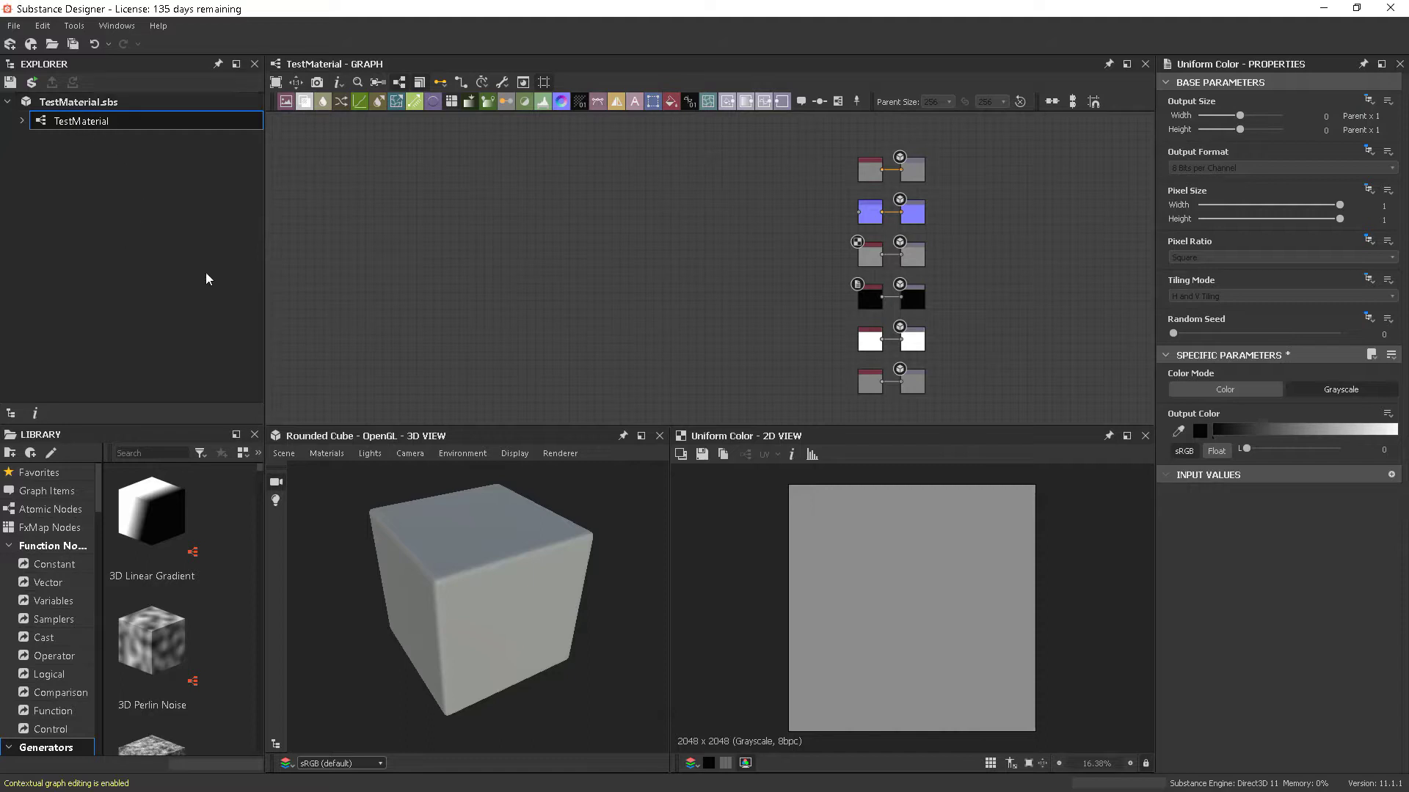
View the TestMaterial.sbs package properties and expand the TestMaterial graph to list its outputs.
{"action": "left_click", "coordinate": [22, 121]}
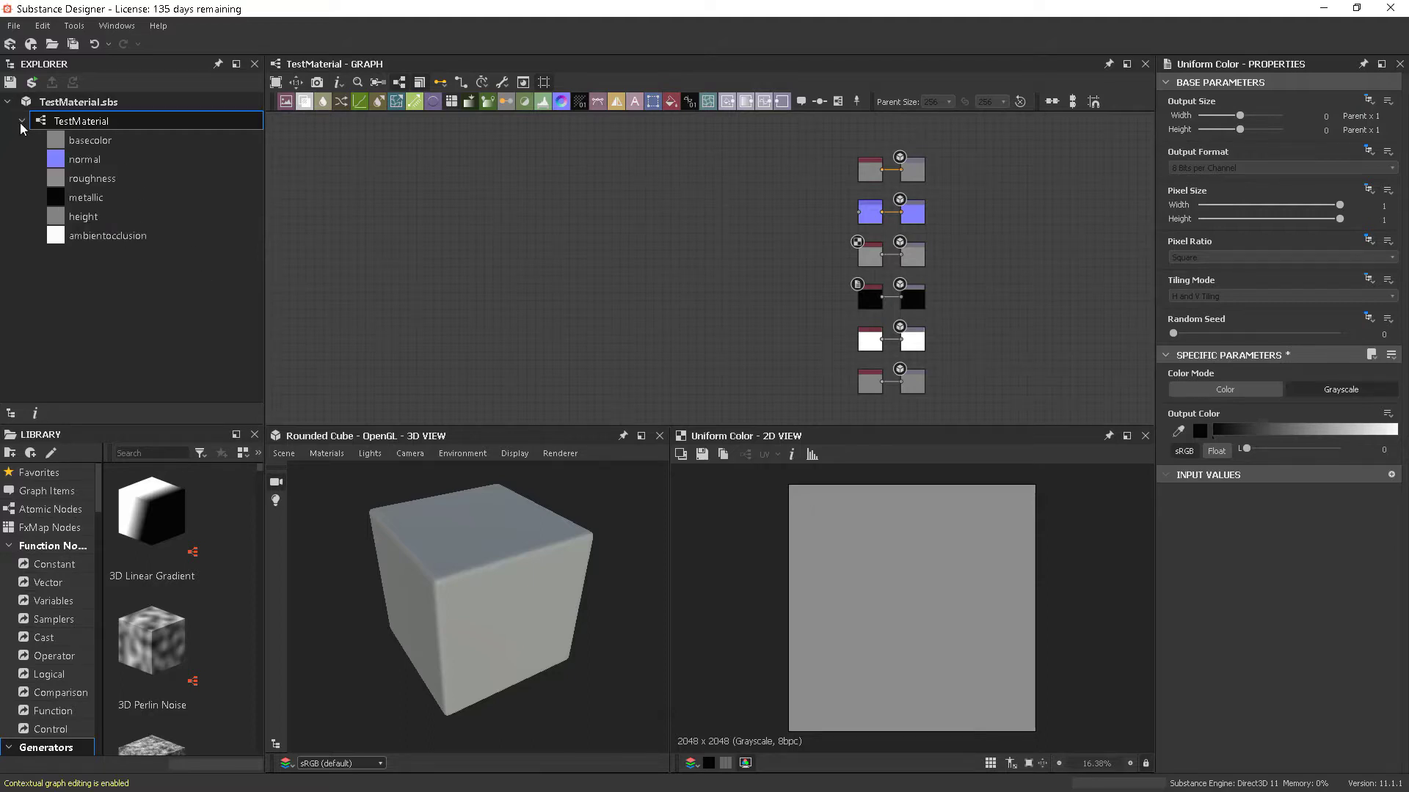
{"action": "left_click", "coordinate": [22, 121]}
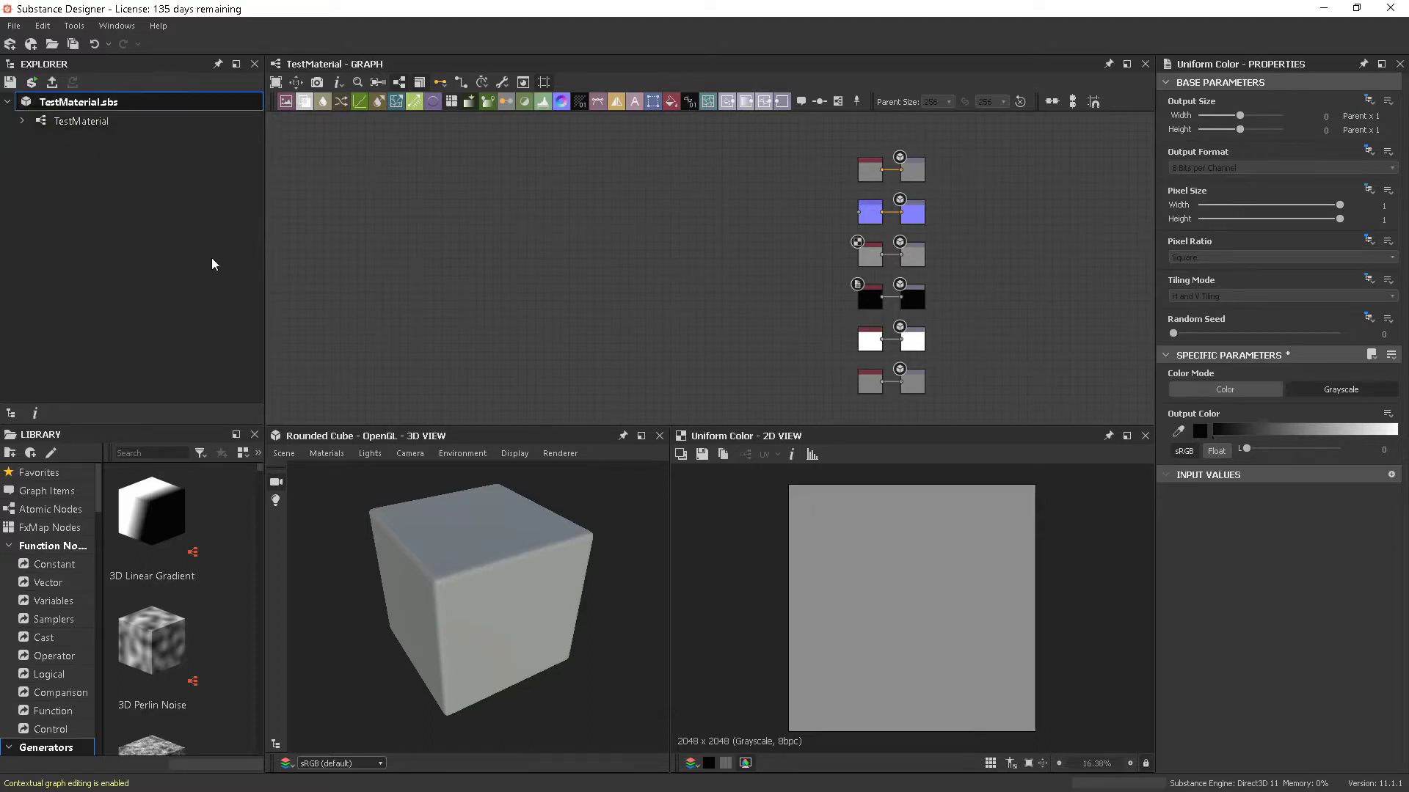
{"action": "left_click", "coordinate": [81, 103]}
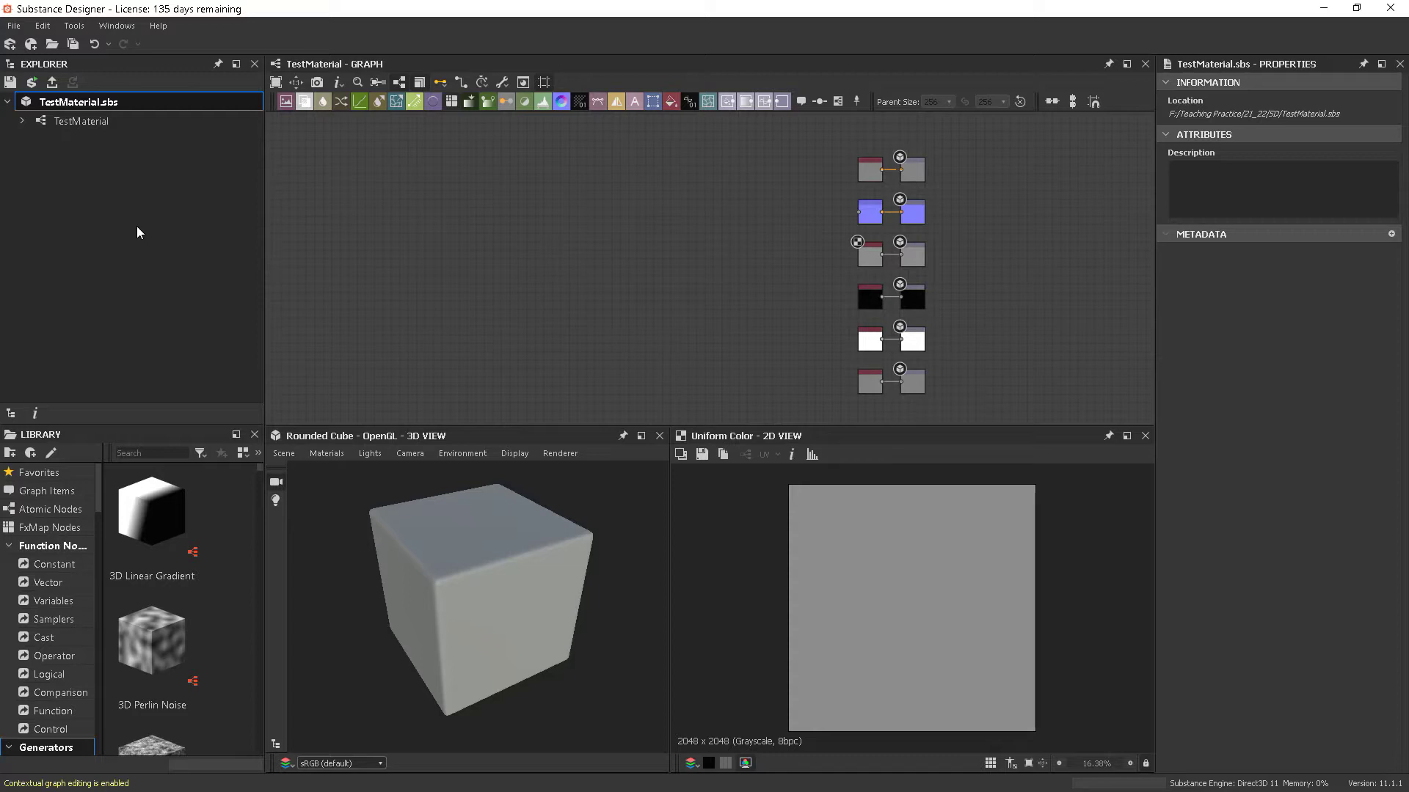
{"action": "left_click", "coordinate": [22, 121]}
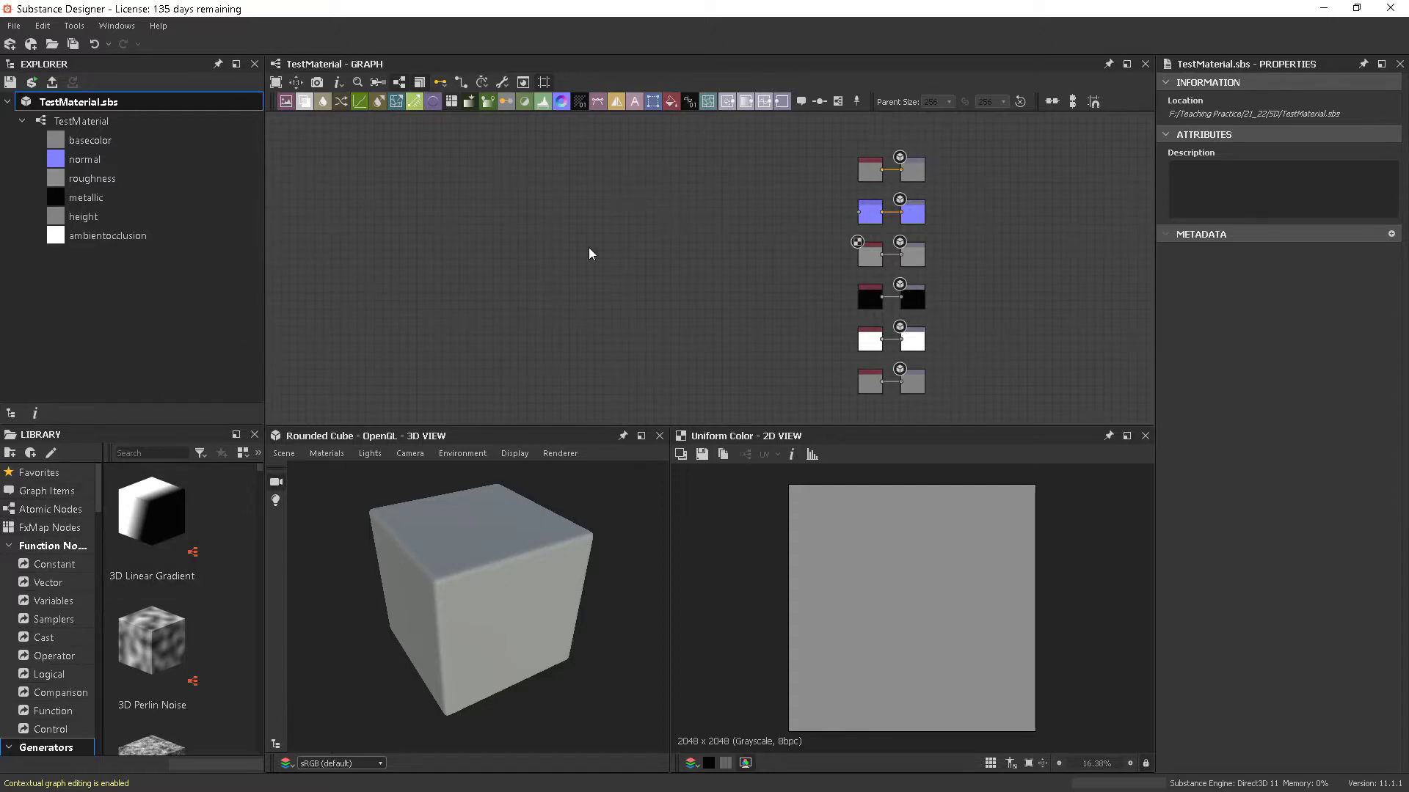
Add a Uniform Color node to the empty area of the graph and delete it again.
{"action": "key", "text": "space"}
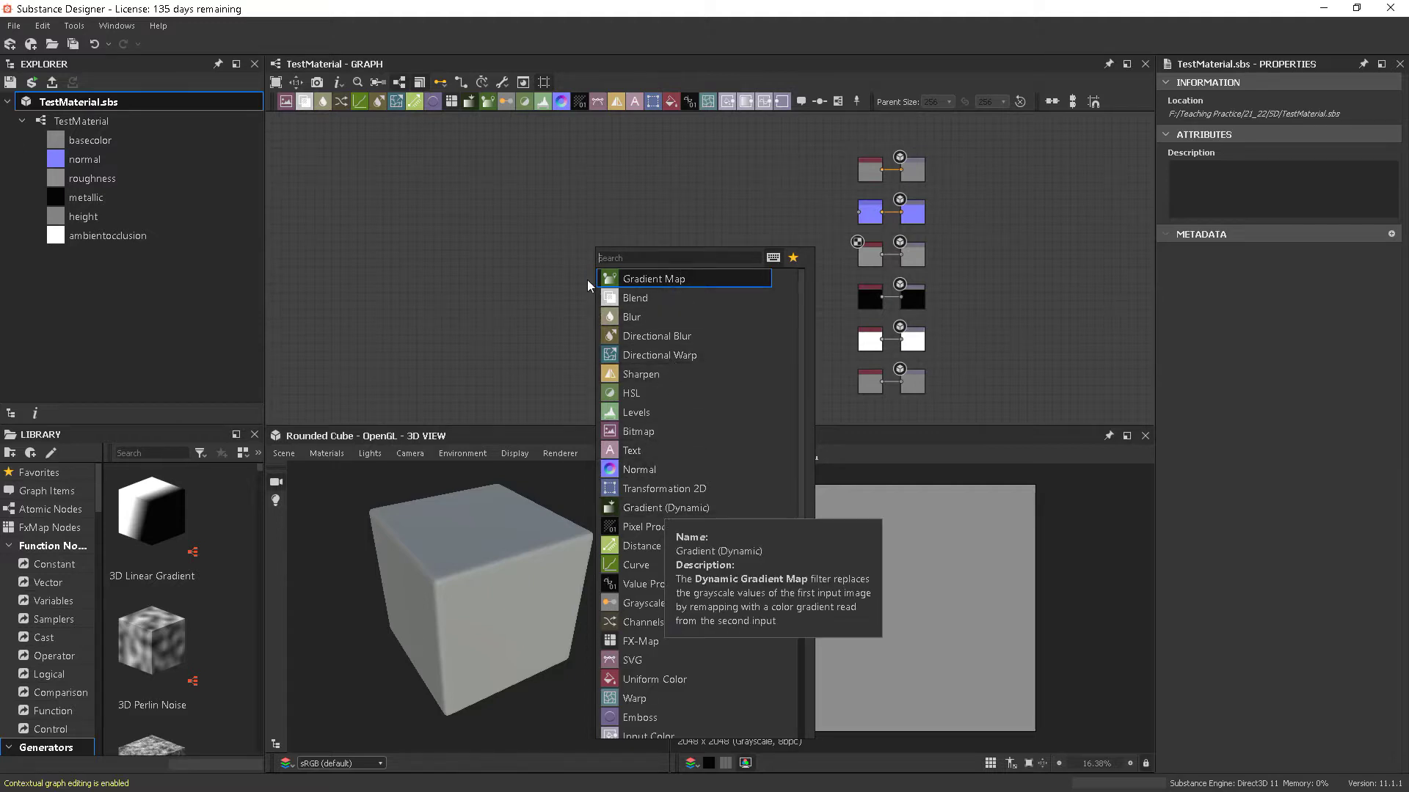
{"action": "left_click", "coordinate": [662, 211]}
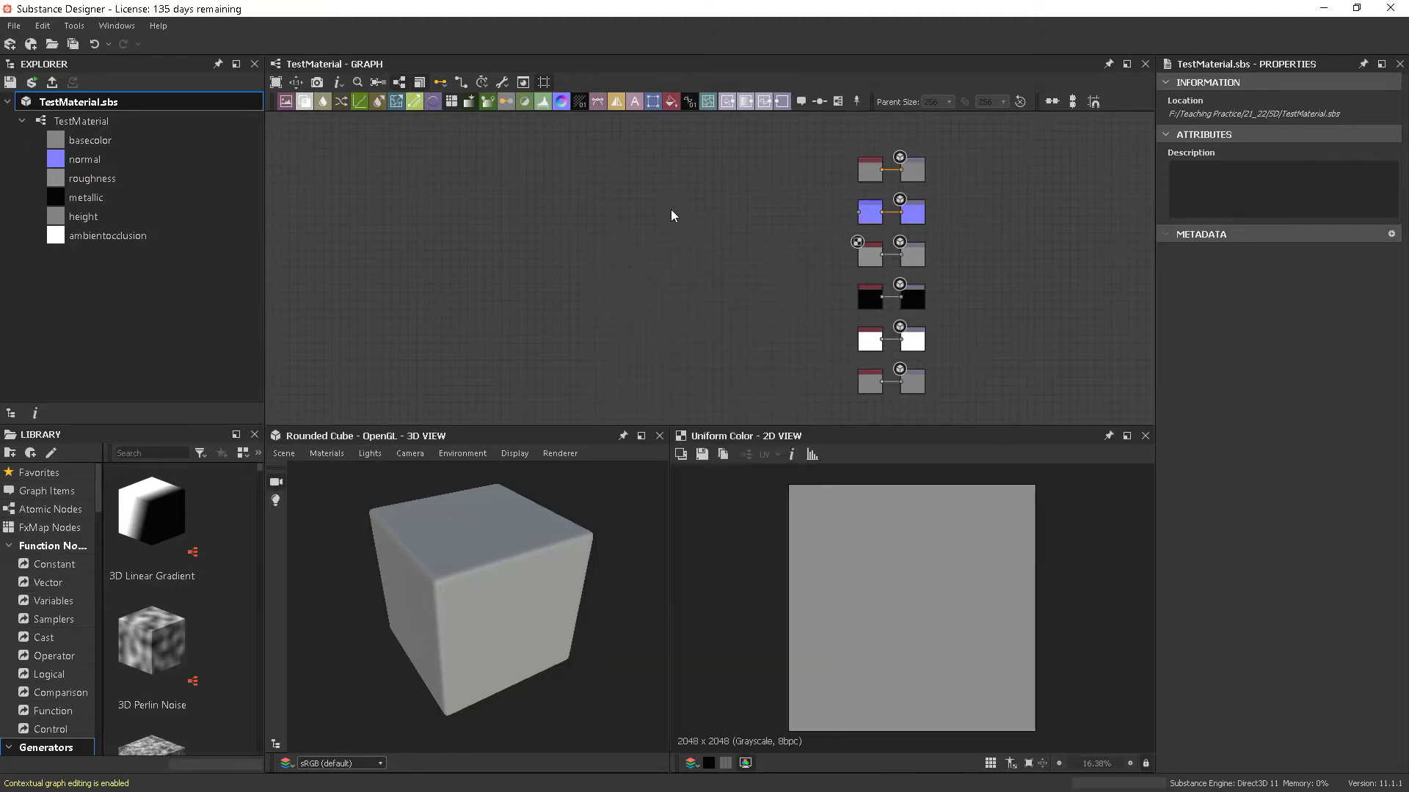
{"action": "key", "text": "space"}
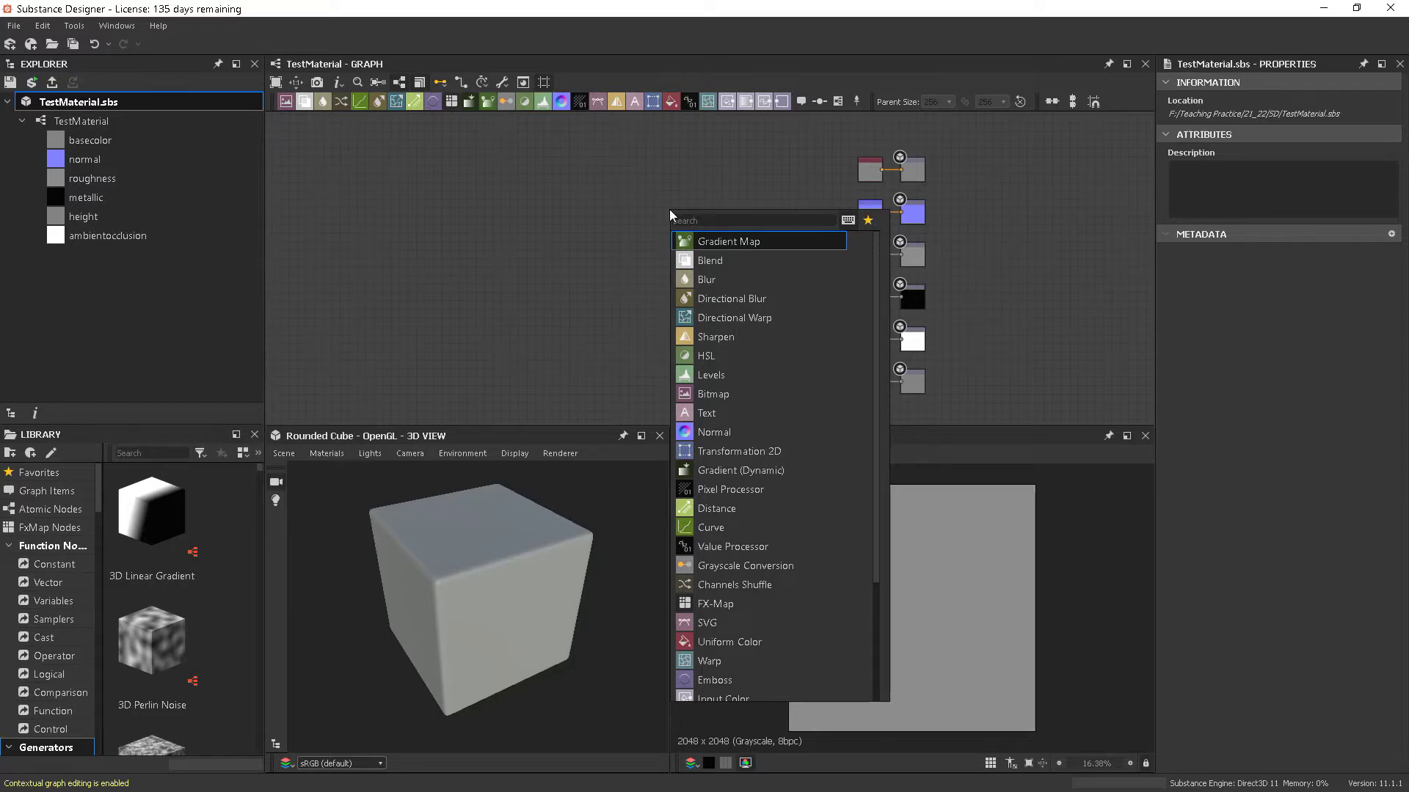
{"action": "type", "text": "u"}
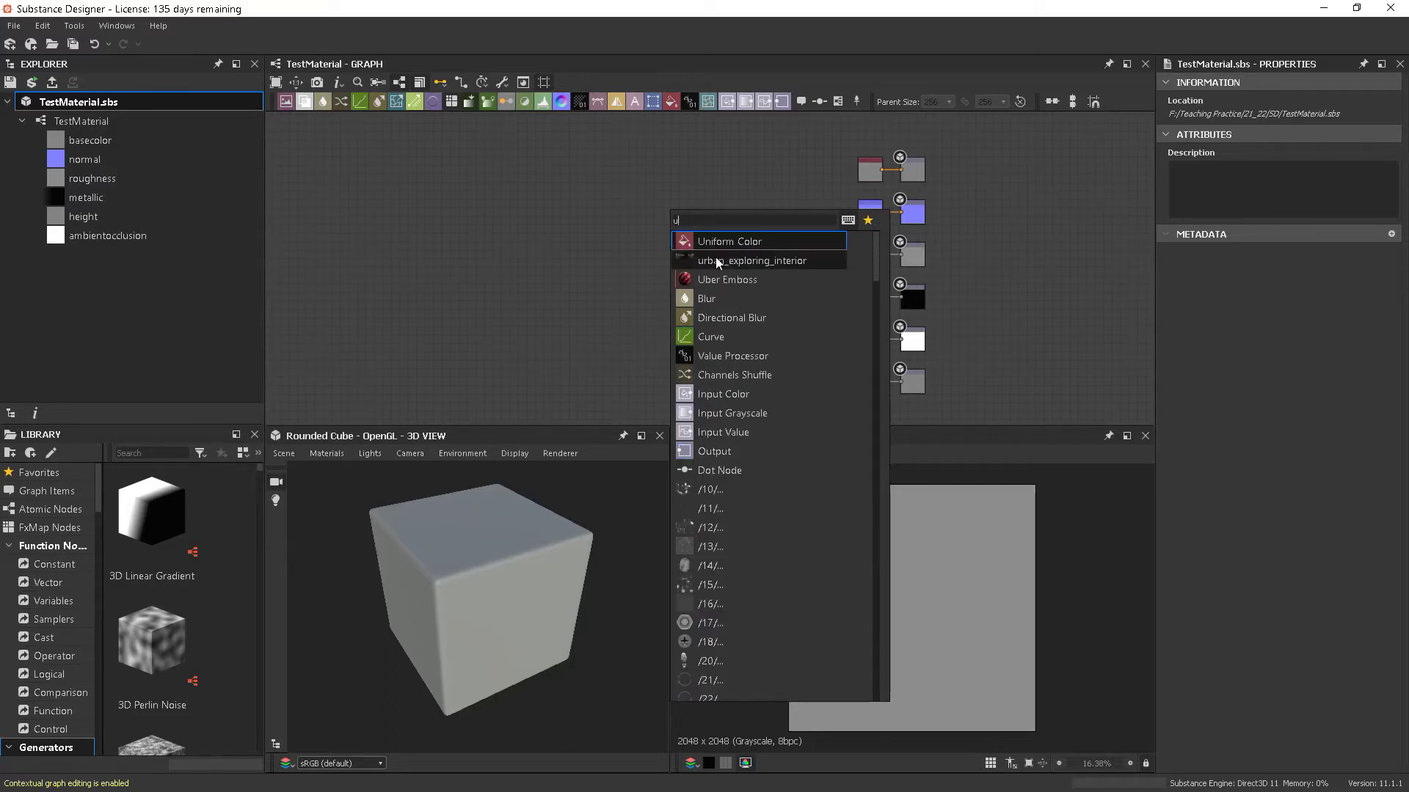
{"action": "left_click", "coordinate": [752, 242]}
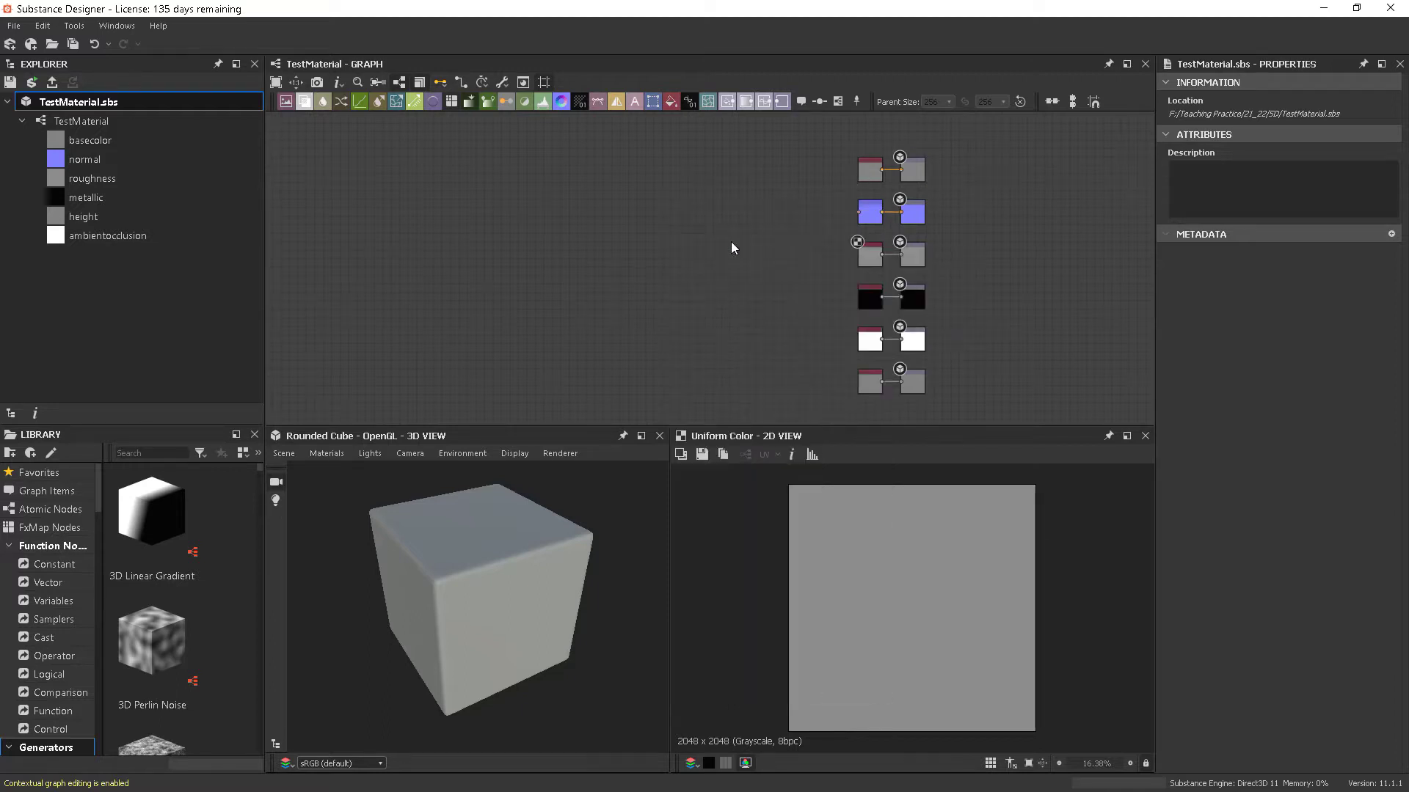
{"action": "left_click_drag", "start_coordinate": [663, 214], "coordinate": [703, 230]}
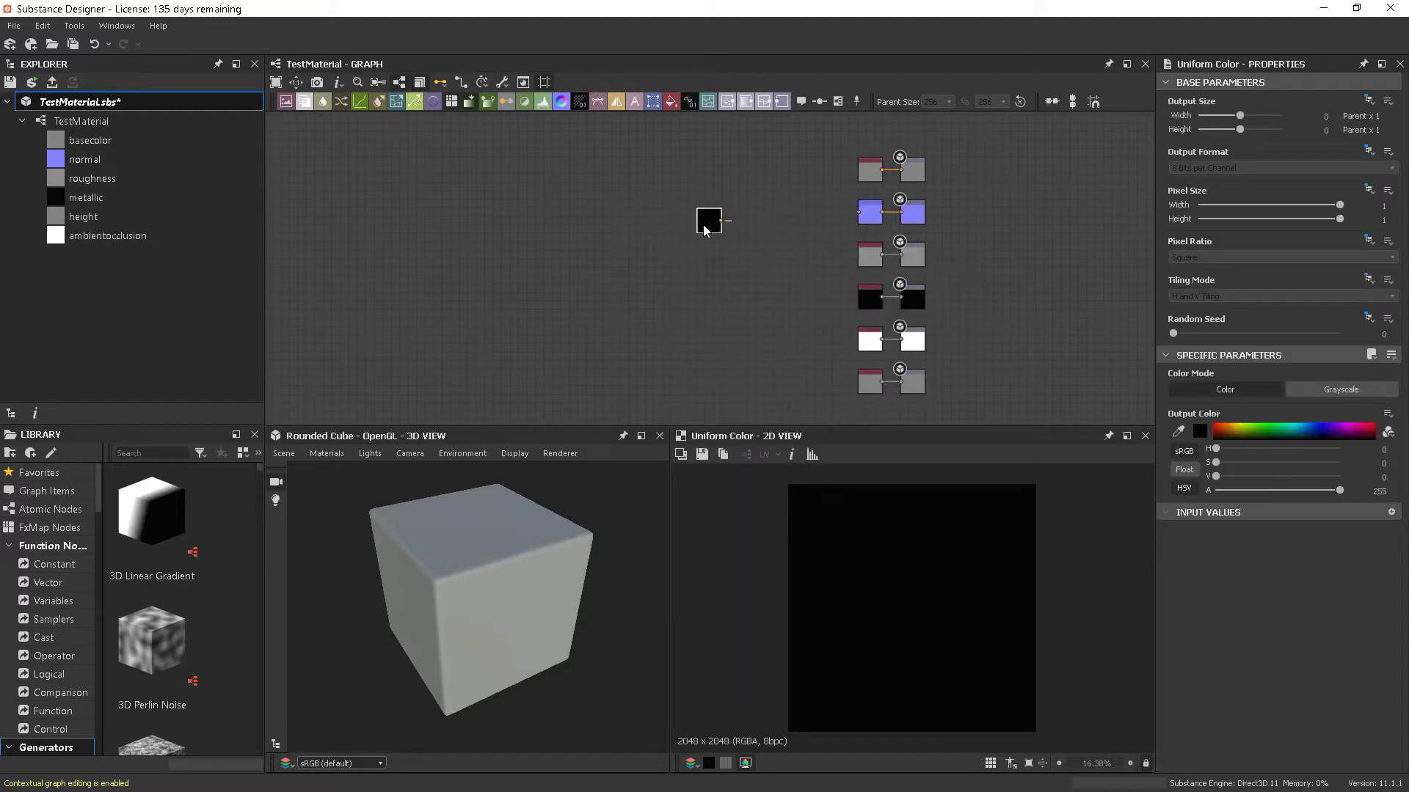
{"action": "key", "text": "Delete"}
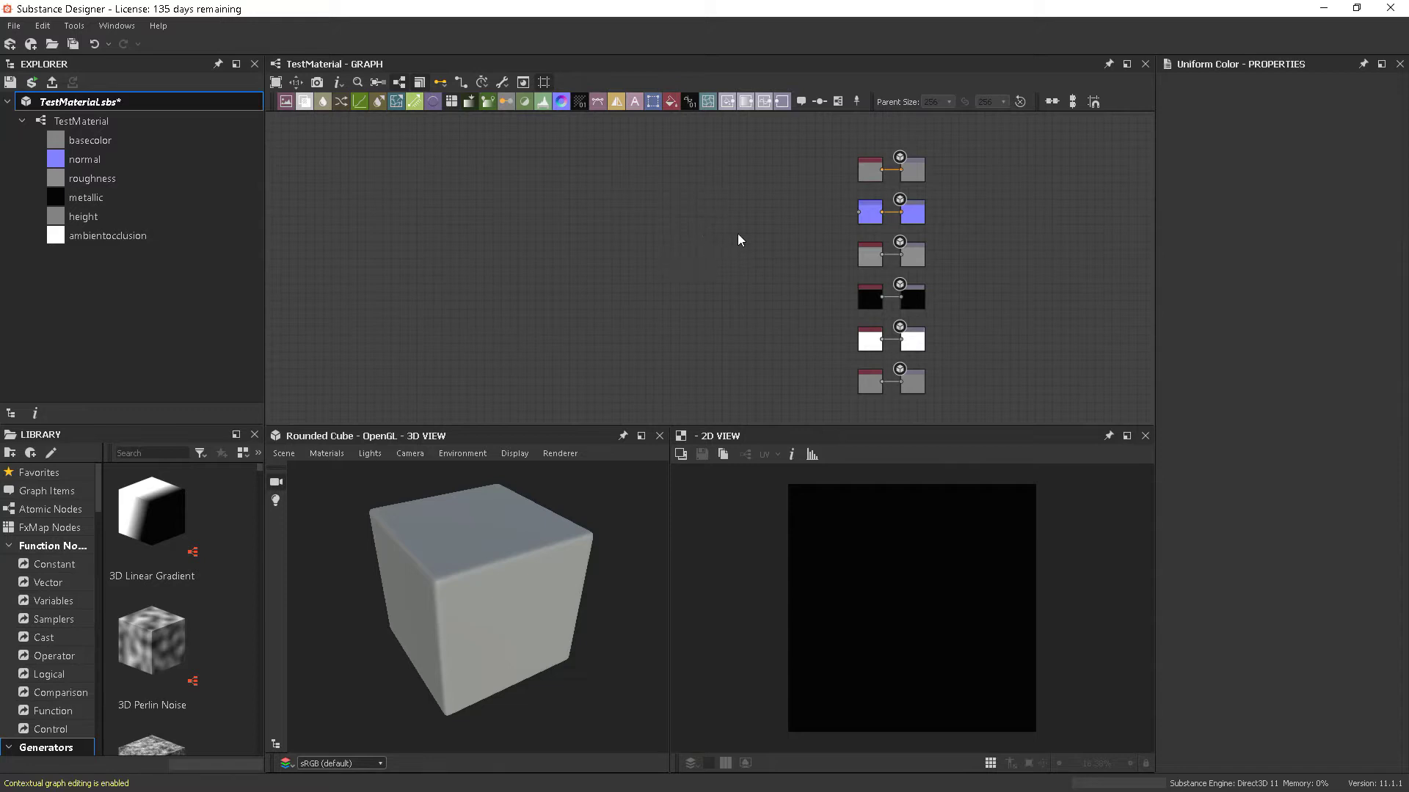
Add a Blend node beside the existing nodes in the graph and delete it again.
{"action": "key", "text": "space"}
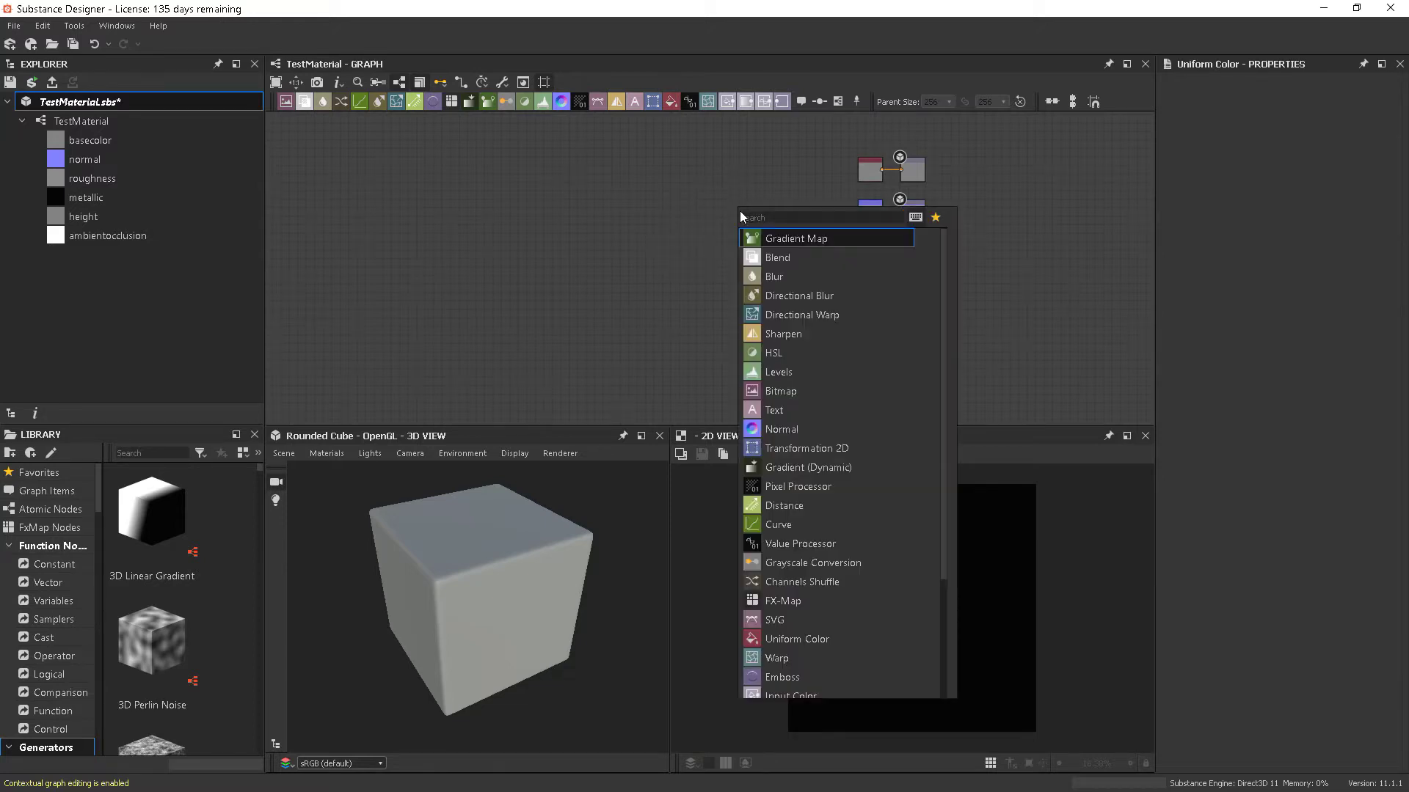
{"action": "left_click", "coordinate": [779, 258]}
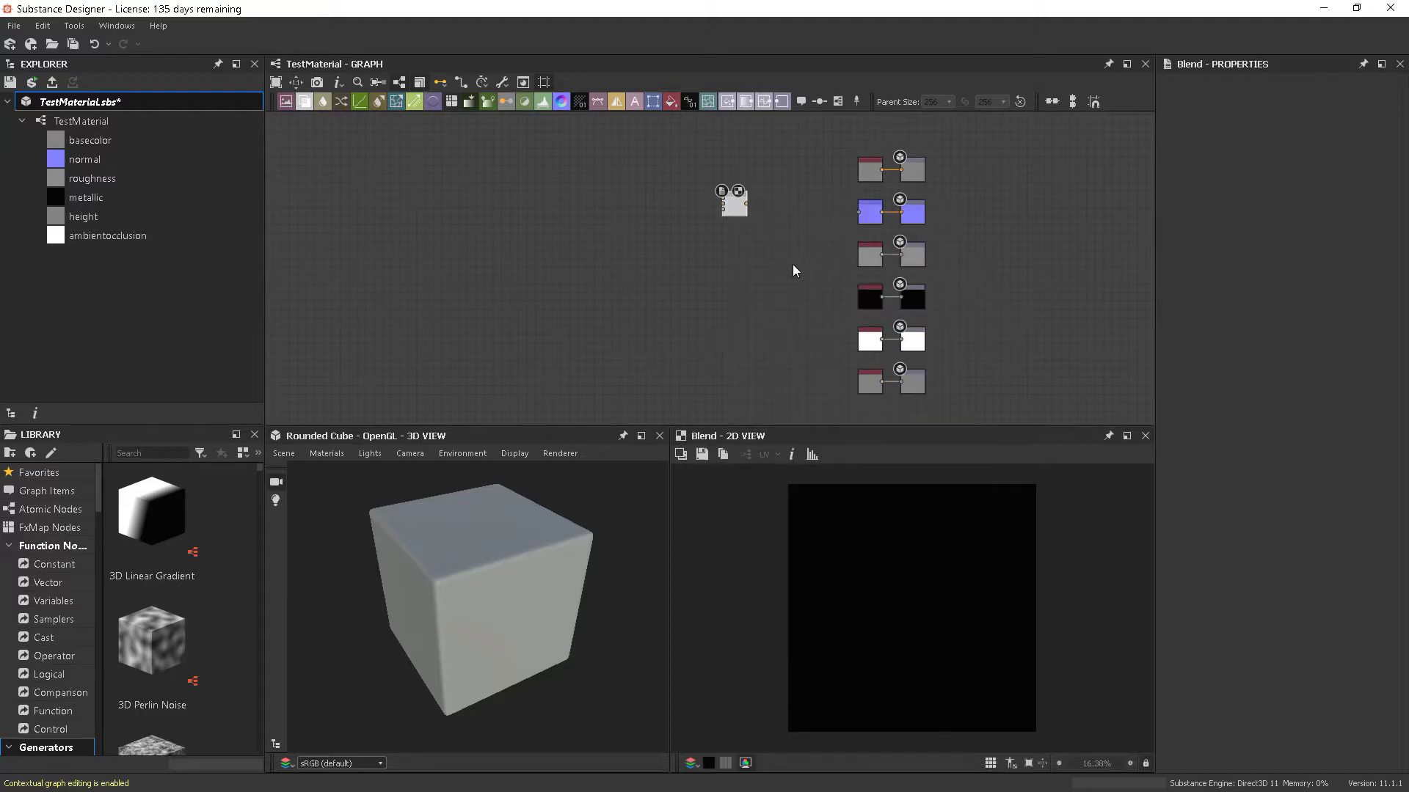
{"action": "left_click_drag", "start_coordinate": [741, 211], "coordinate": [767, 218]}
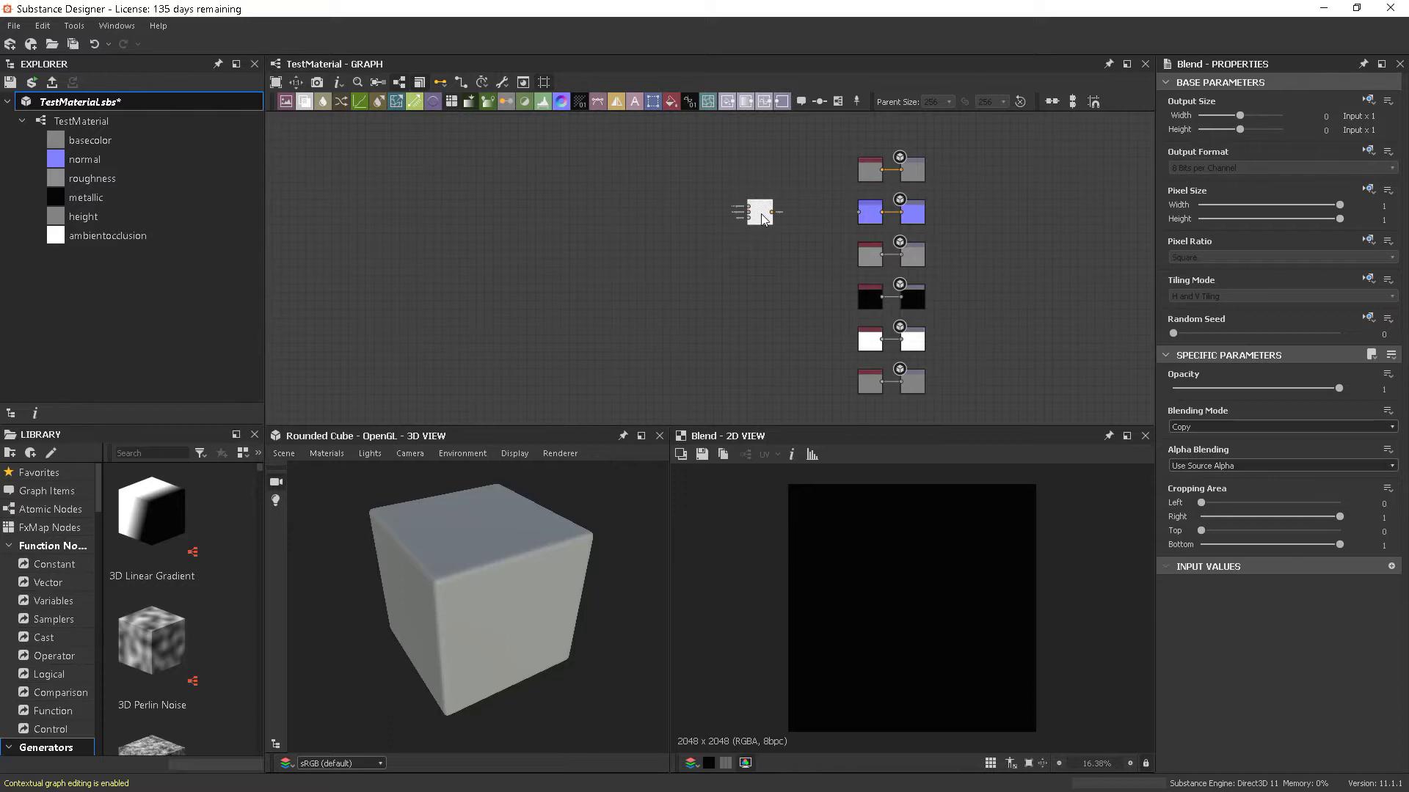
{"action": "key", "text": "space"}
{"action": "key", "text": "Escape"}
{"action": "key", "text": "space"}
{"action": "key", "text": "Escape"}
{"action": "key", "text": "Delete"}
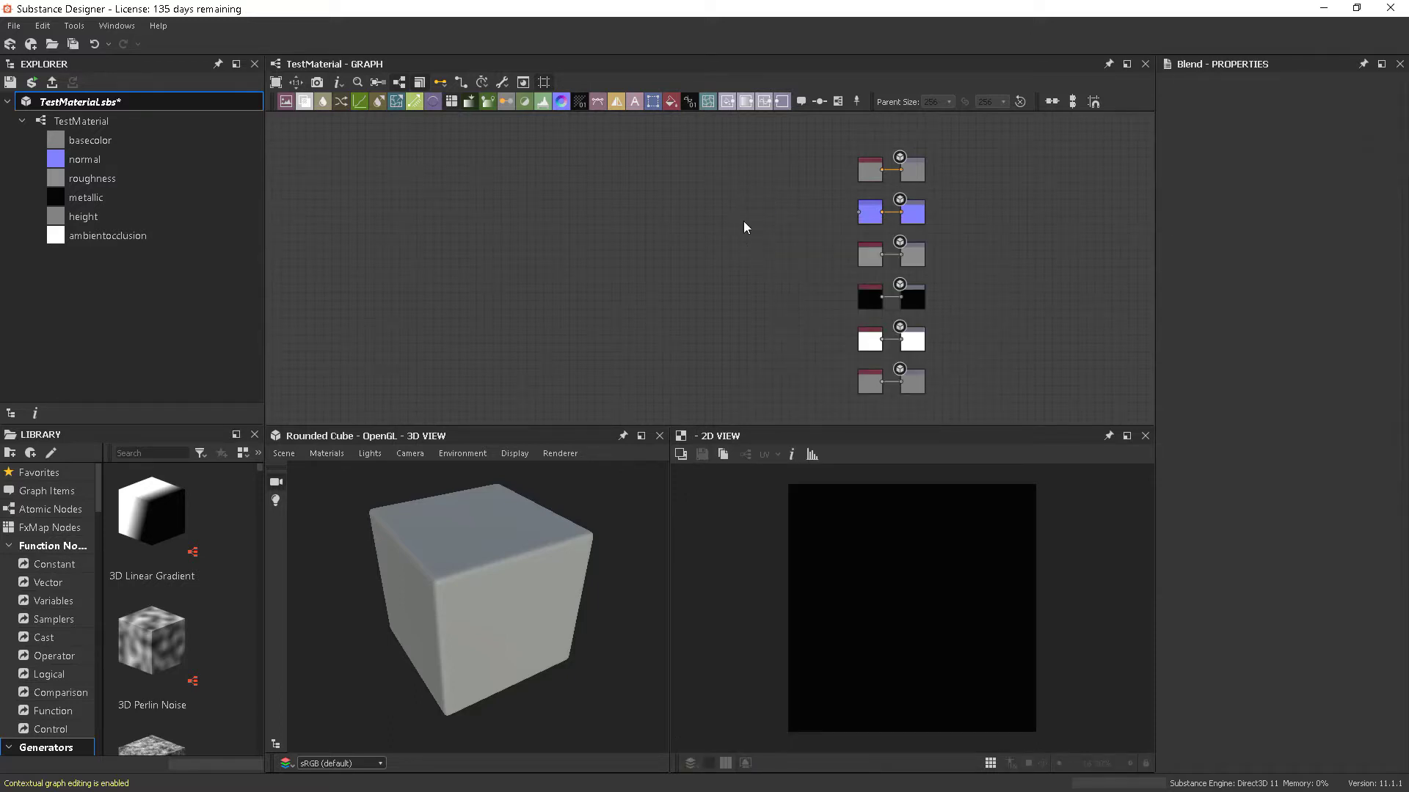
{"action": "key", "text": "space"}
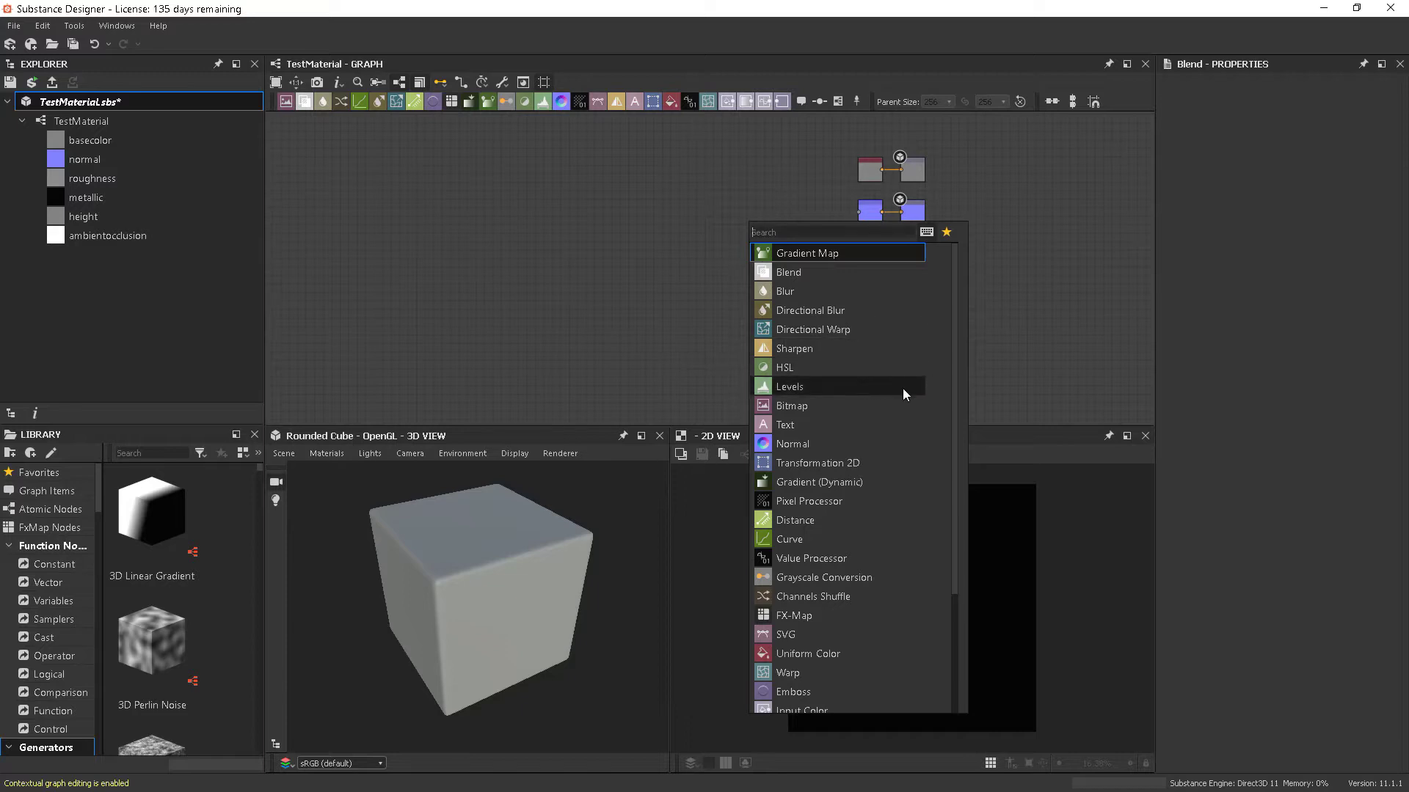
{"action": "scroll", "coordinate": [953, 418], "scroll_direction": "down", "scroll_amount": 2}
{"action": "scroll", "coordinate": [963, 455], "scroll_direction": "down", "scroll_amount": 2}
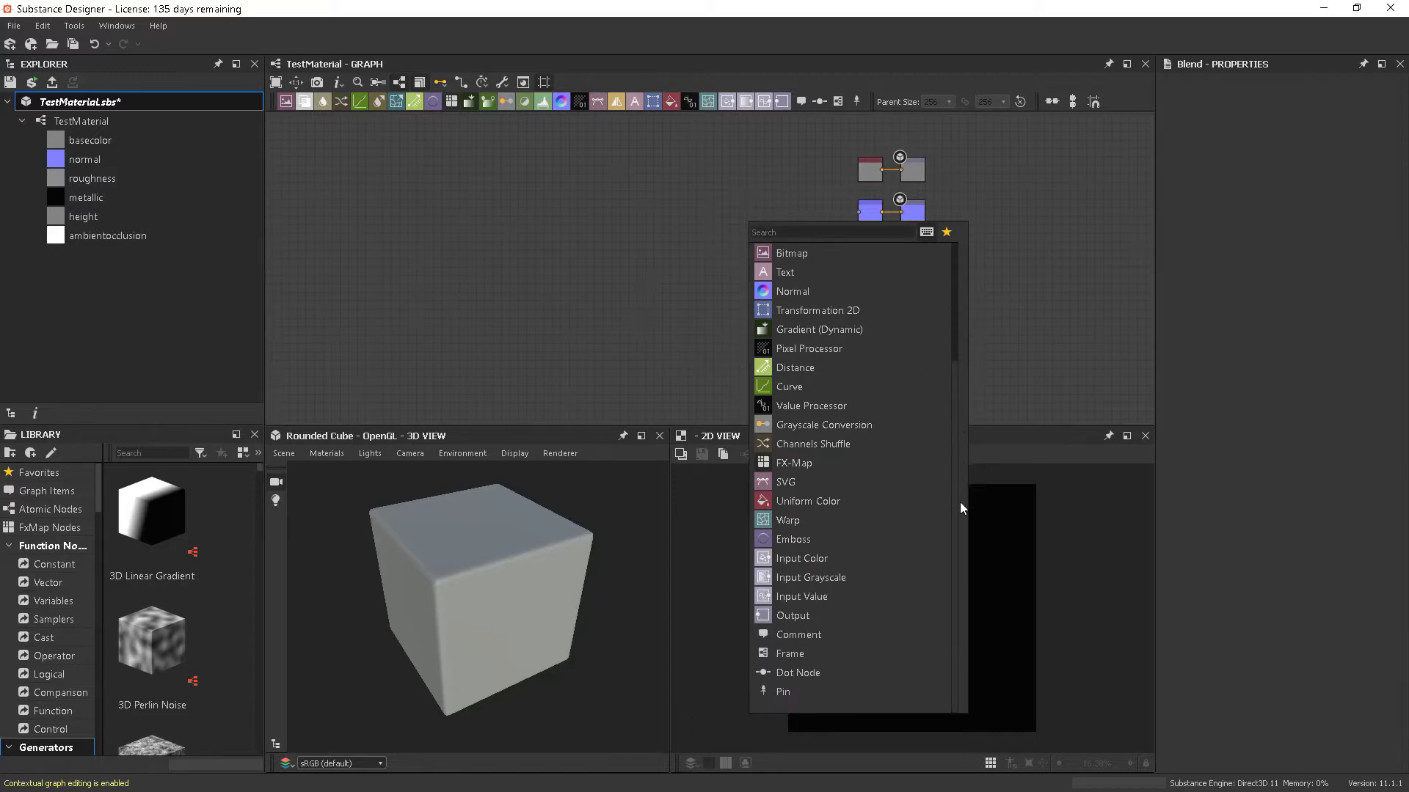
{"action": "scroll", "coordinate": [961, 455], "scroll_direction": "up", "scroll_amount": 4}
{"action": "left_click", "coordinate": [998, 238]}
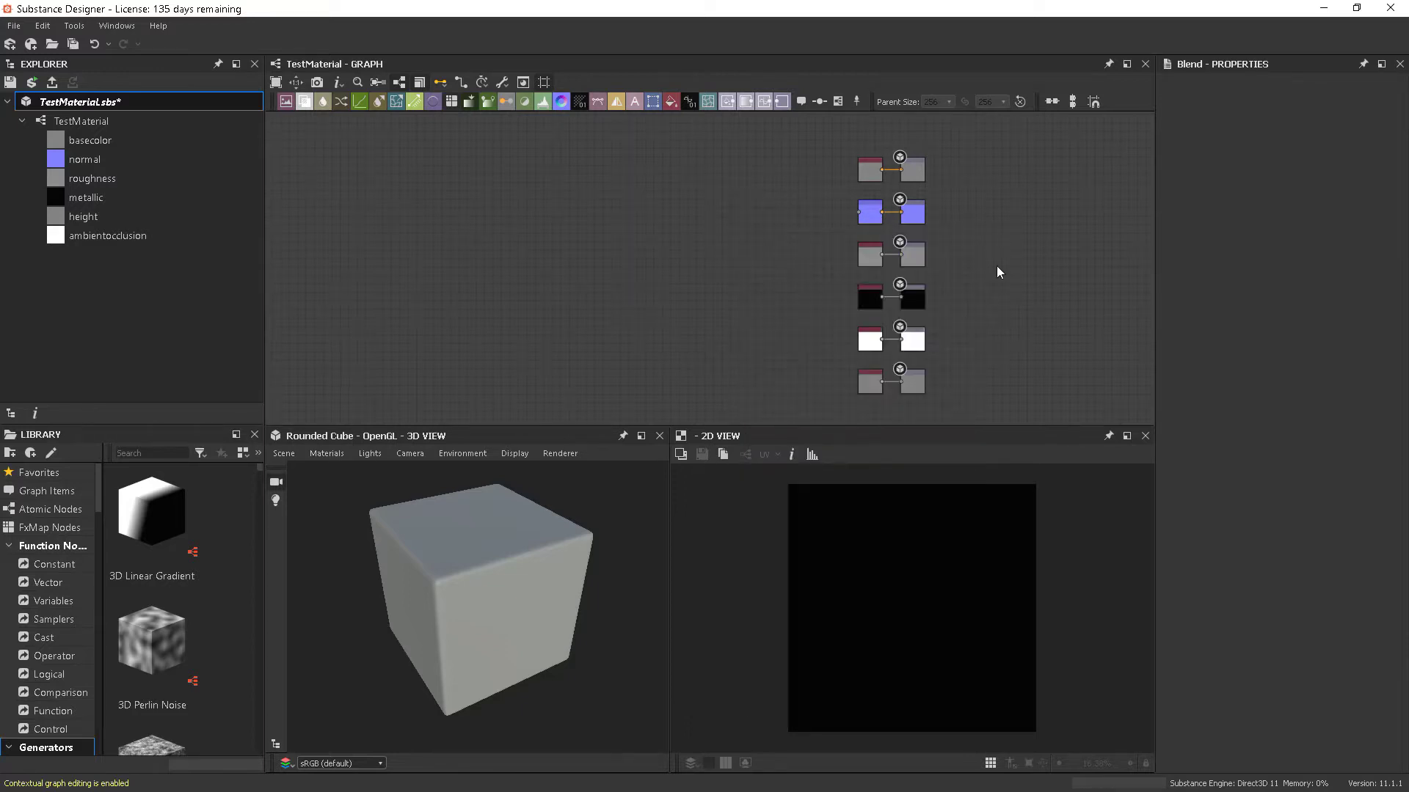
Delete the grey Uniform Color node that feeds the Base Color output.
{"action": "middle_click_drag", "start_coordinate": [1005, 204], "coordinate": [1003, 308]}
{"action": "scroll", "coordinate": [948, 288], "scroll_direction": "up", "scroll_amount": 5}
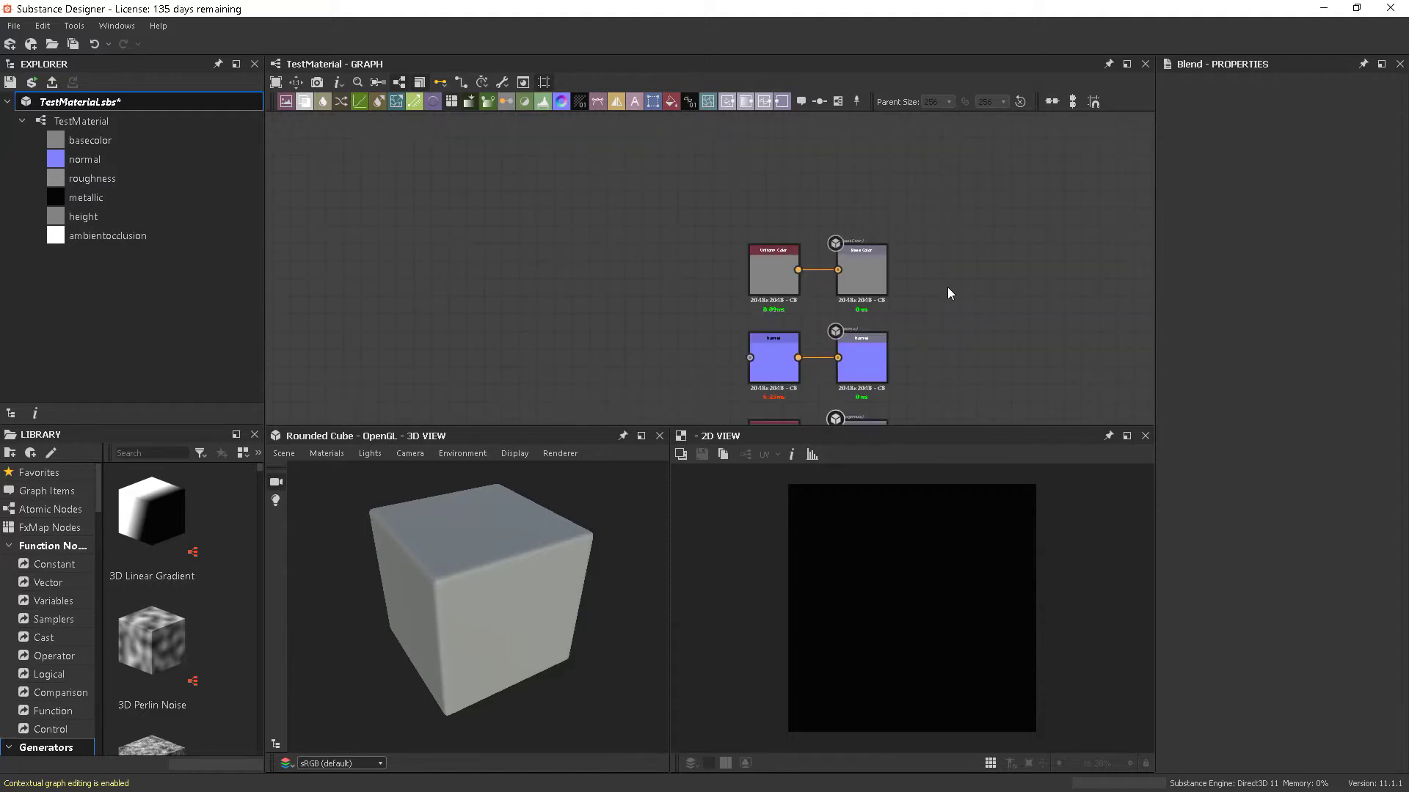
{"action": "left_click", "coordinate": [697, 257]}
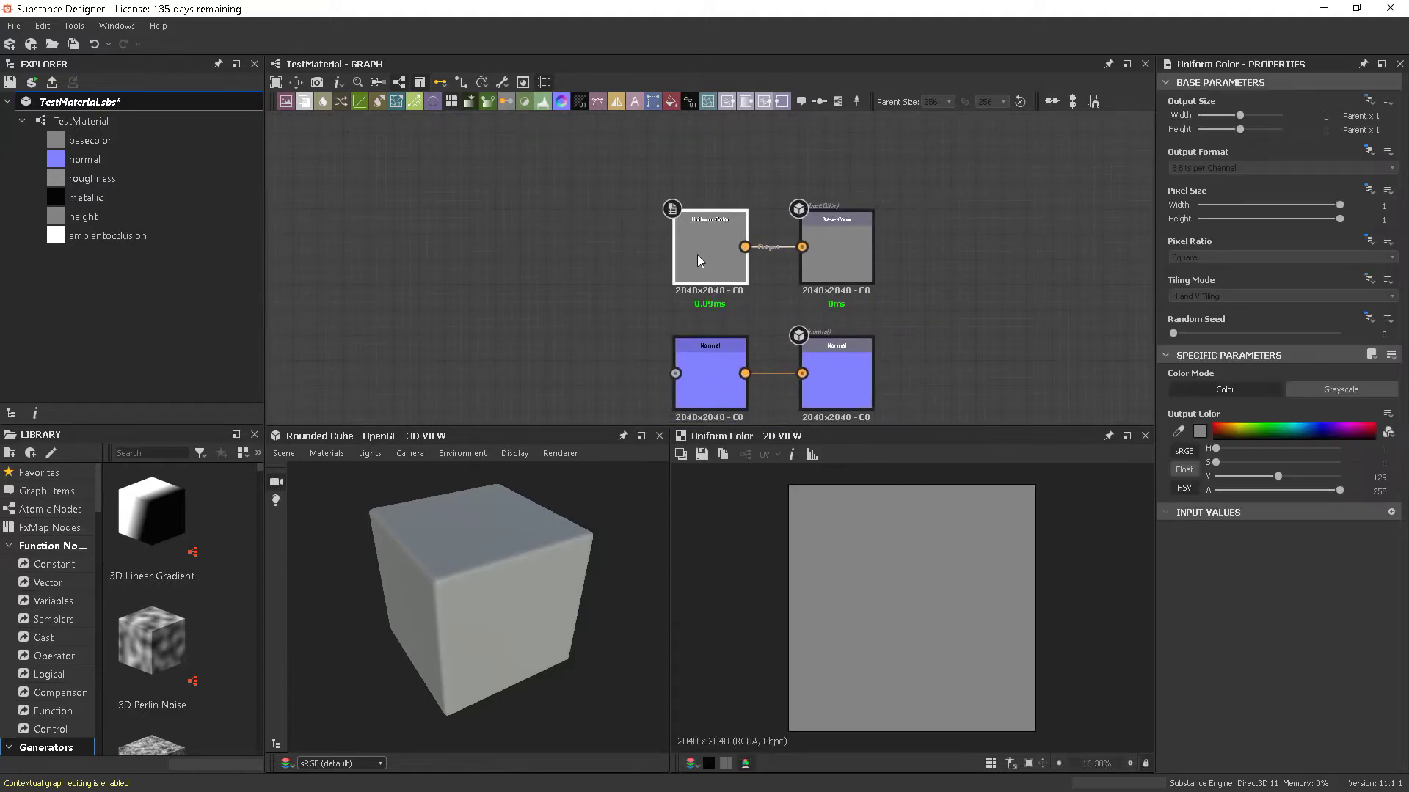
{"action": "key", "text": "Delete"}
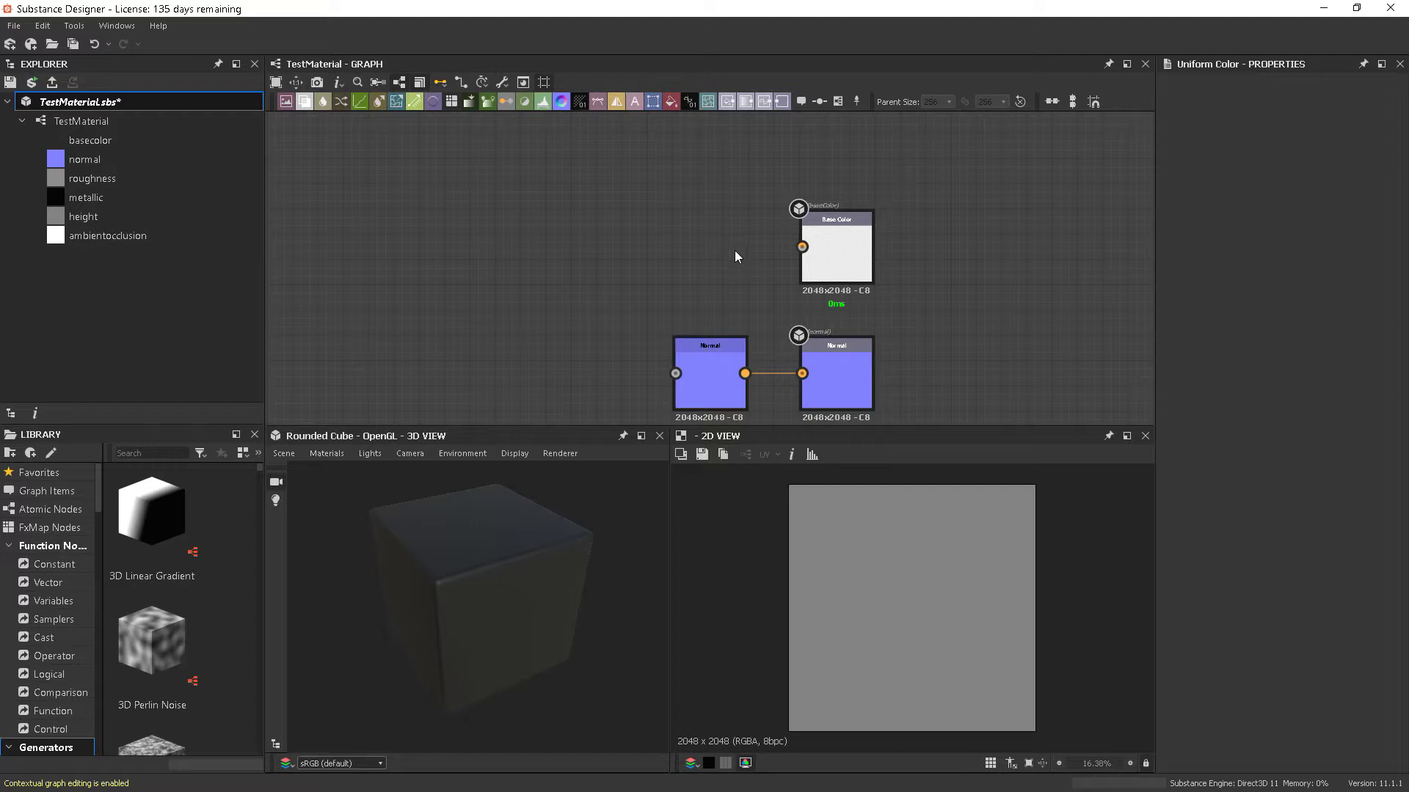
Add a new Uniform Color node beside the Base Color output and connect it to that output.
{"action": "key", "text": "space"}
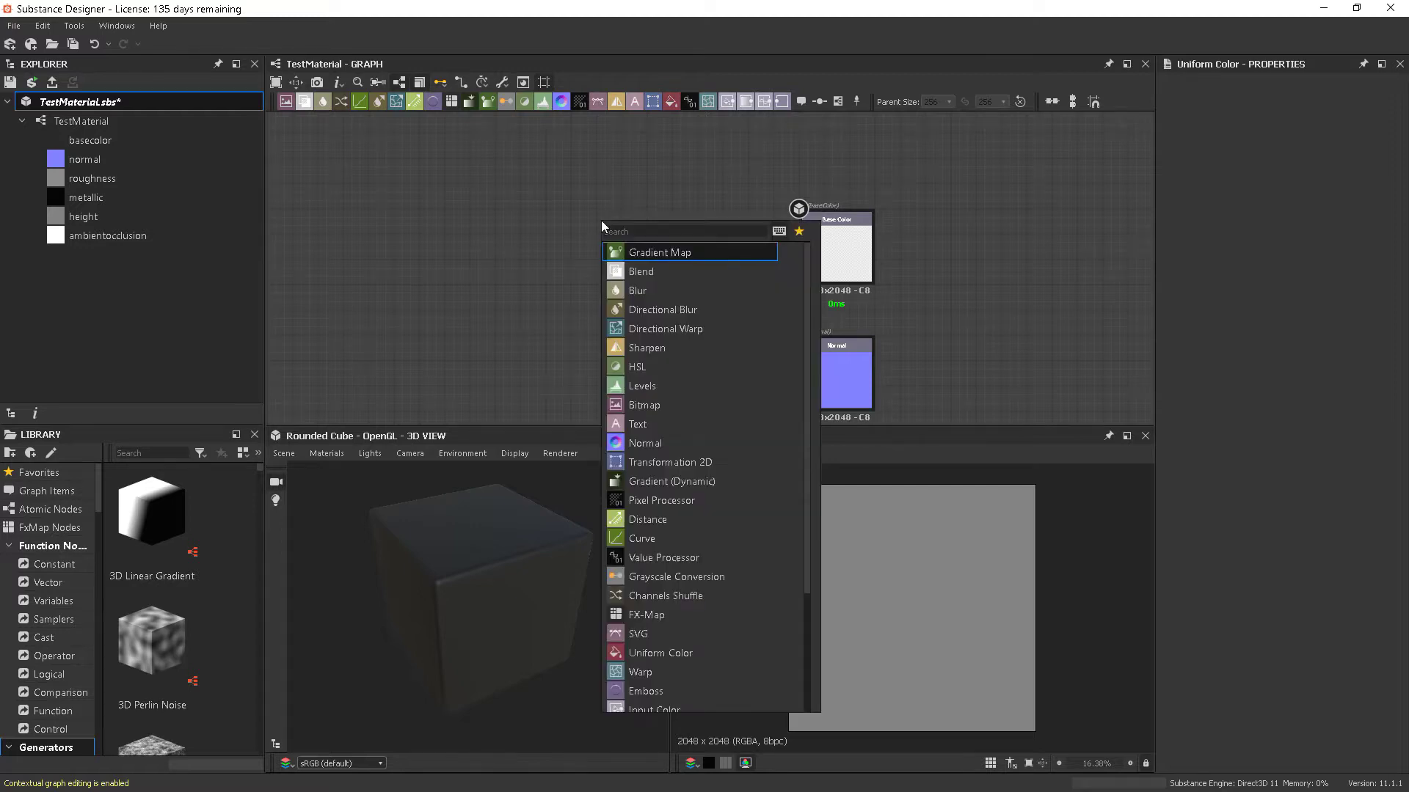
{"action": "type", "text": "un"}
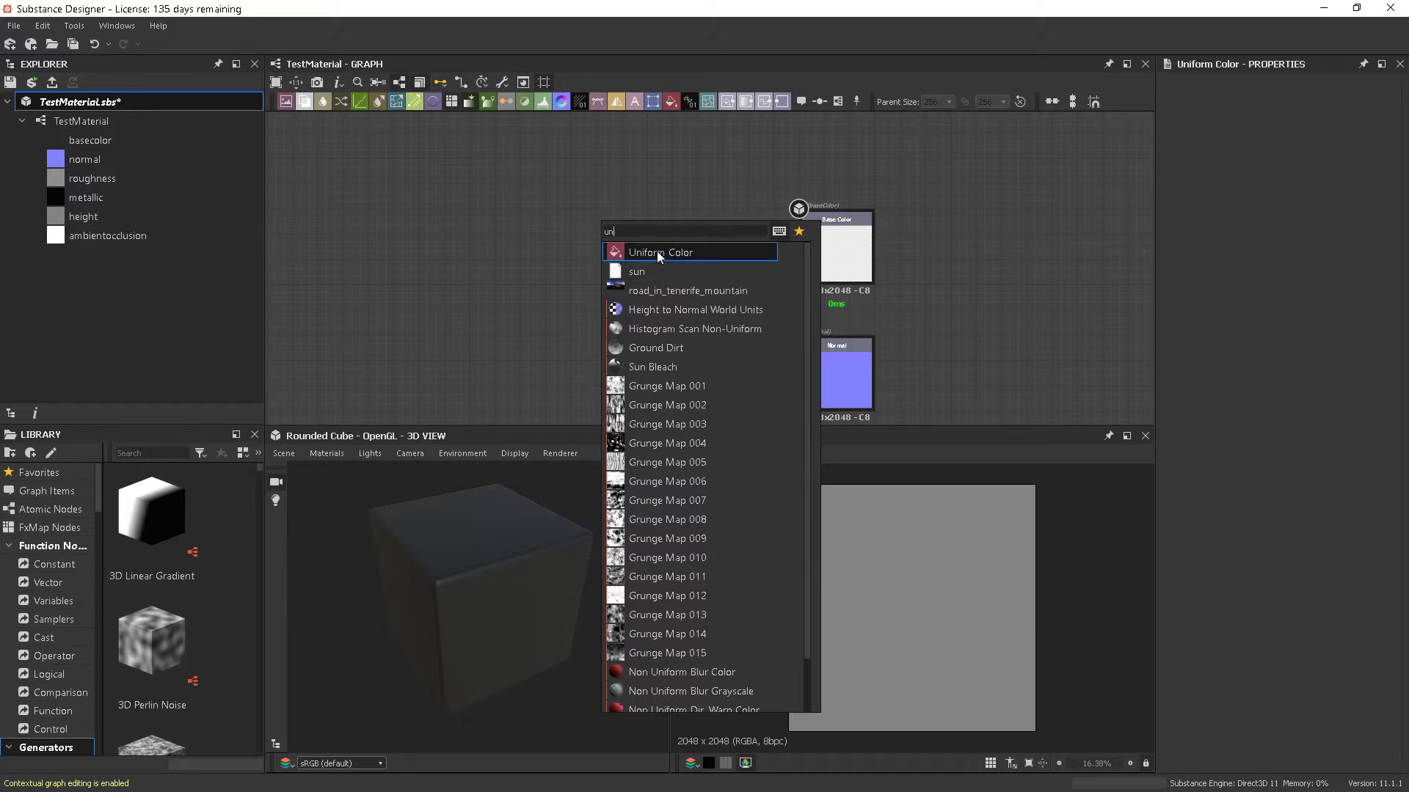
{"action": "left_click", "coordinate": [658, 251]}
{"action": "left_click_drag", "start_coordinate": [609, 239], "coordinate": [710, 252]}
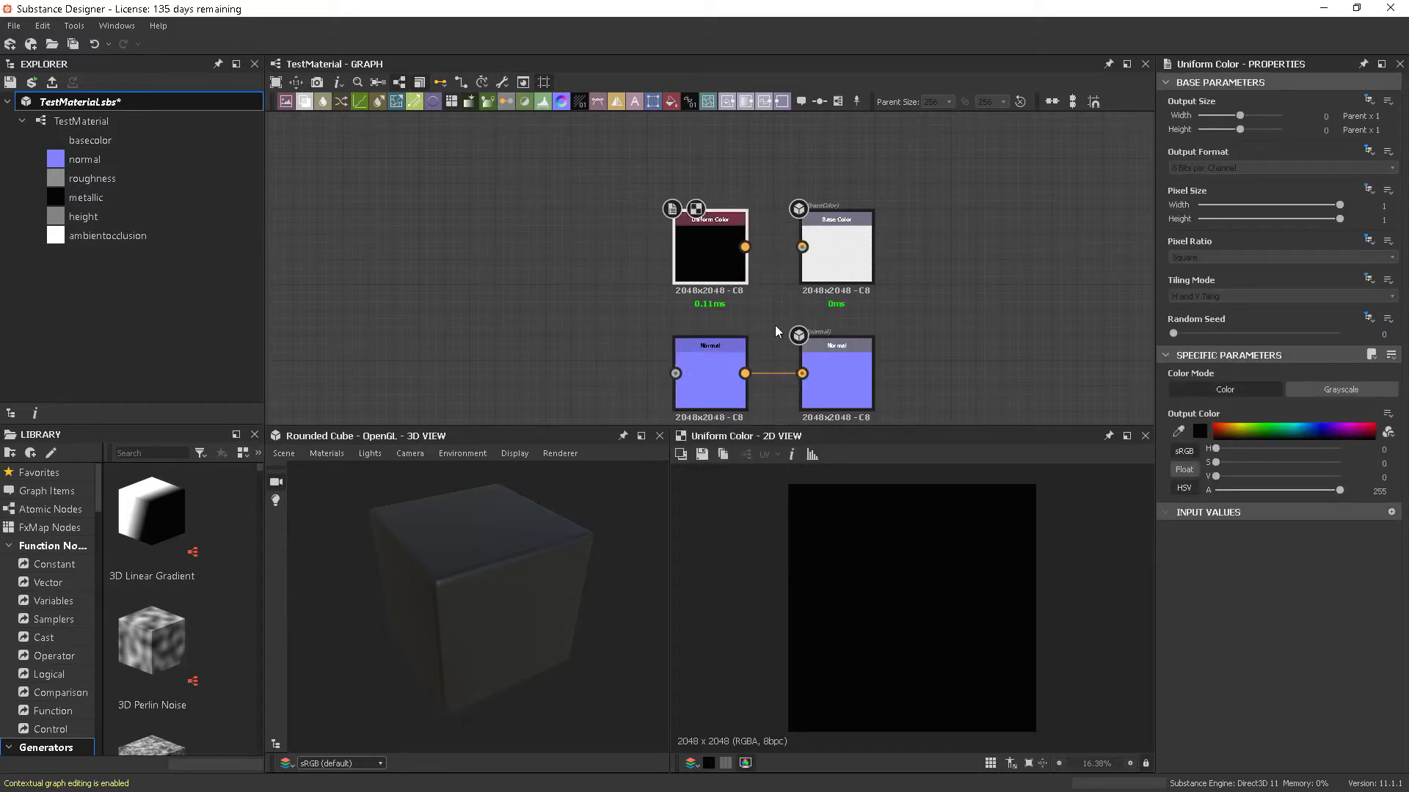
{"action": "left_click_drag", "start_coordinate": [746, 249], "coordinate": [805, 261]}
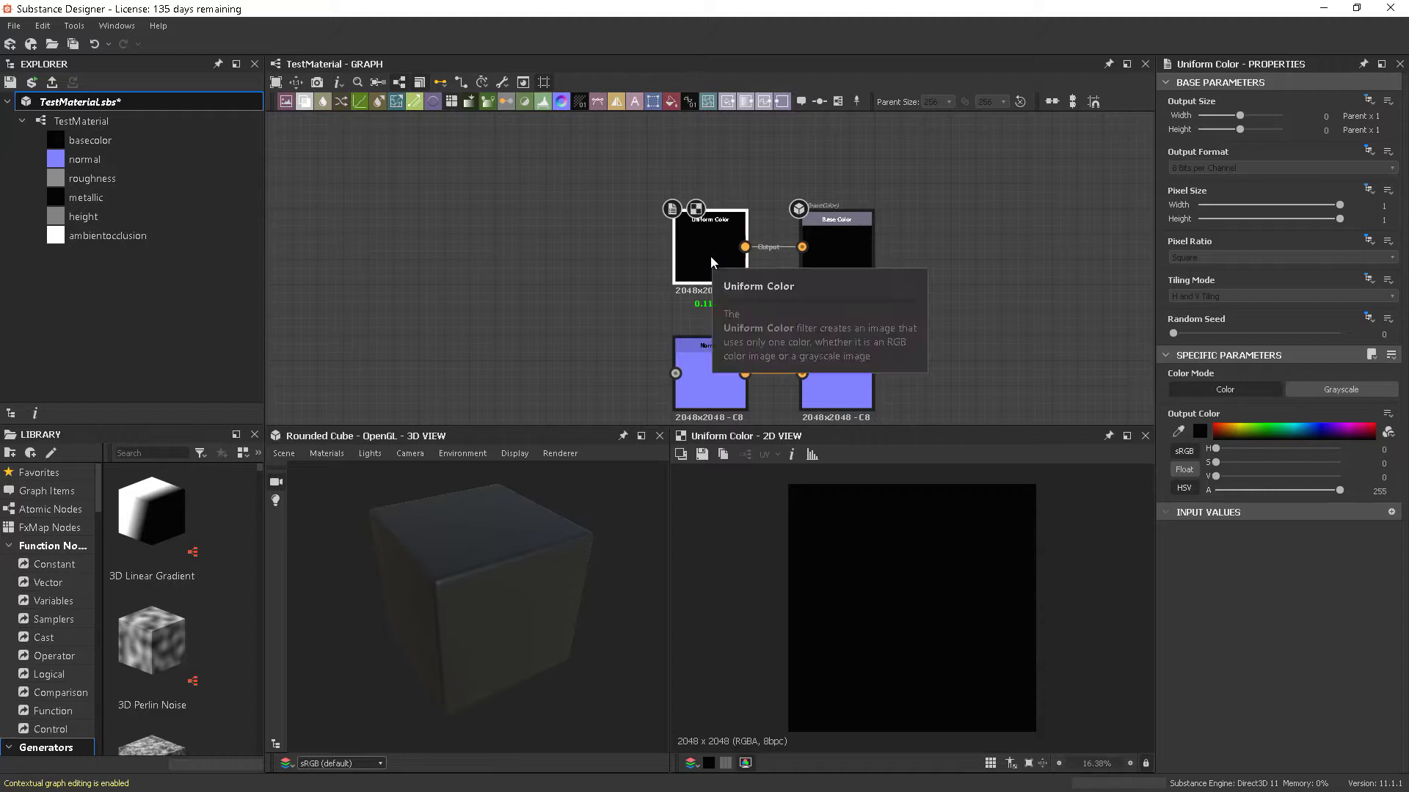
Set the new Uniform Color node's output color to green with H 119, S 255 and V 181.
{"action": "left_click_drag", "start_coordinate": [1264, 438], "coordinate": [1266, 429]}
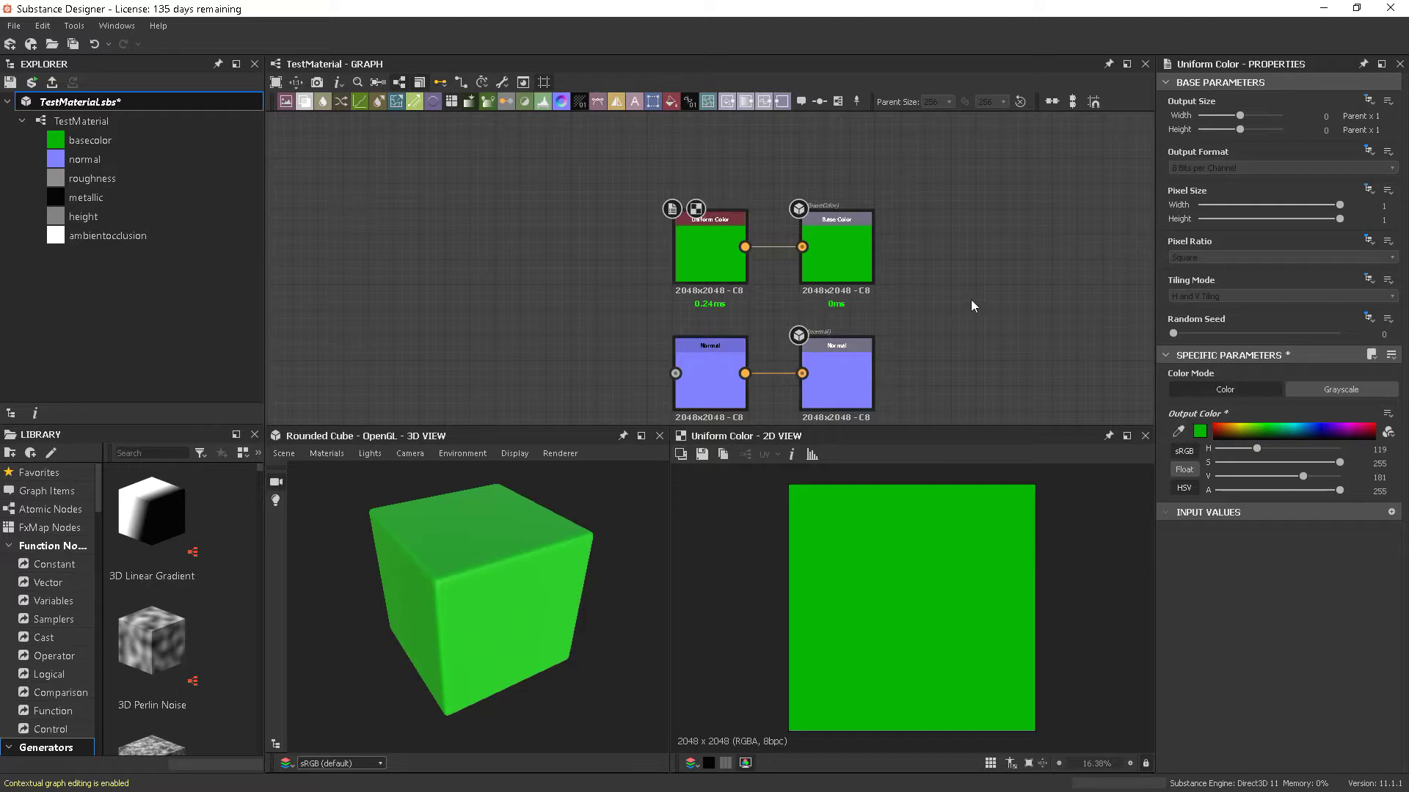
{"action": "scroll", "coordinate": [970, 309], "scroll_direction": "down", "scroll_amount": 1}
{"action": "middle_click_drag", "start_coordinate": [982, 311], "coordinate": [939, 311]}
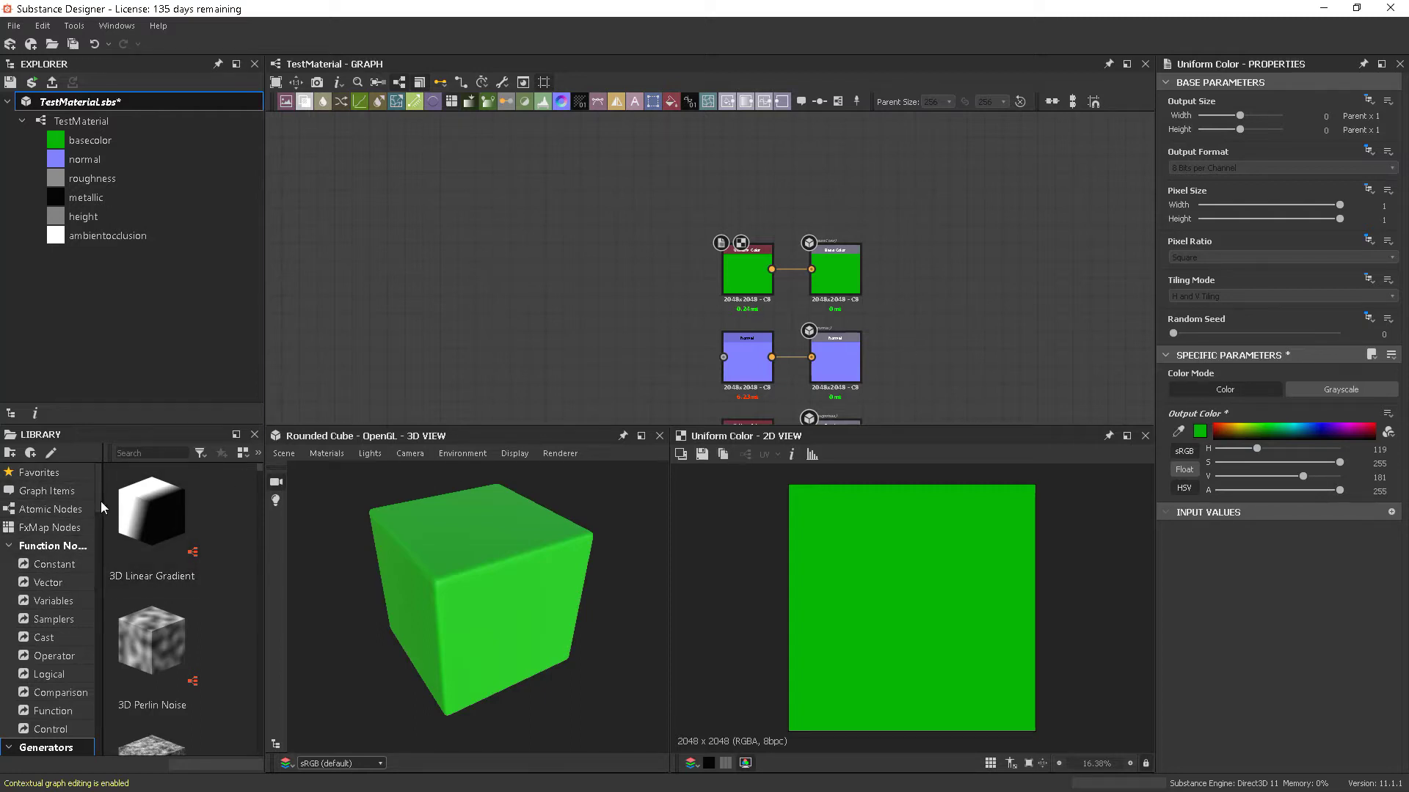
Widen the library area and add a Checker 1 generator to the graph beside the green Uniform Color node.
{"action": "left_click_drag", "start_coordinate": [99, 500], "coordinate": [98, 539]}
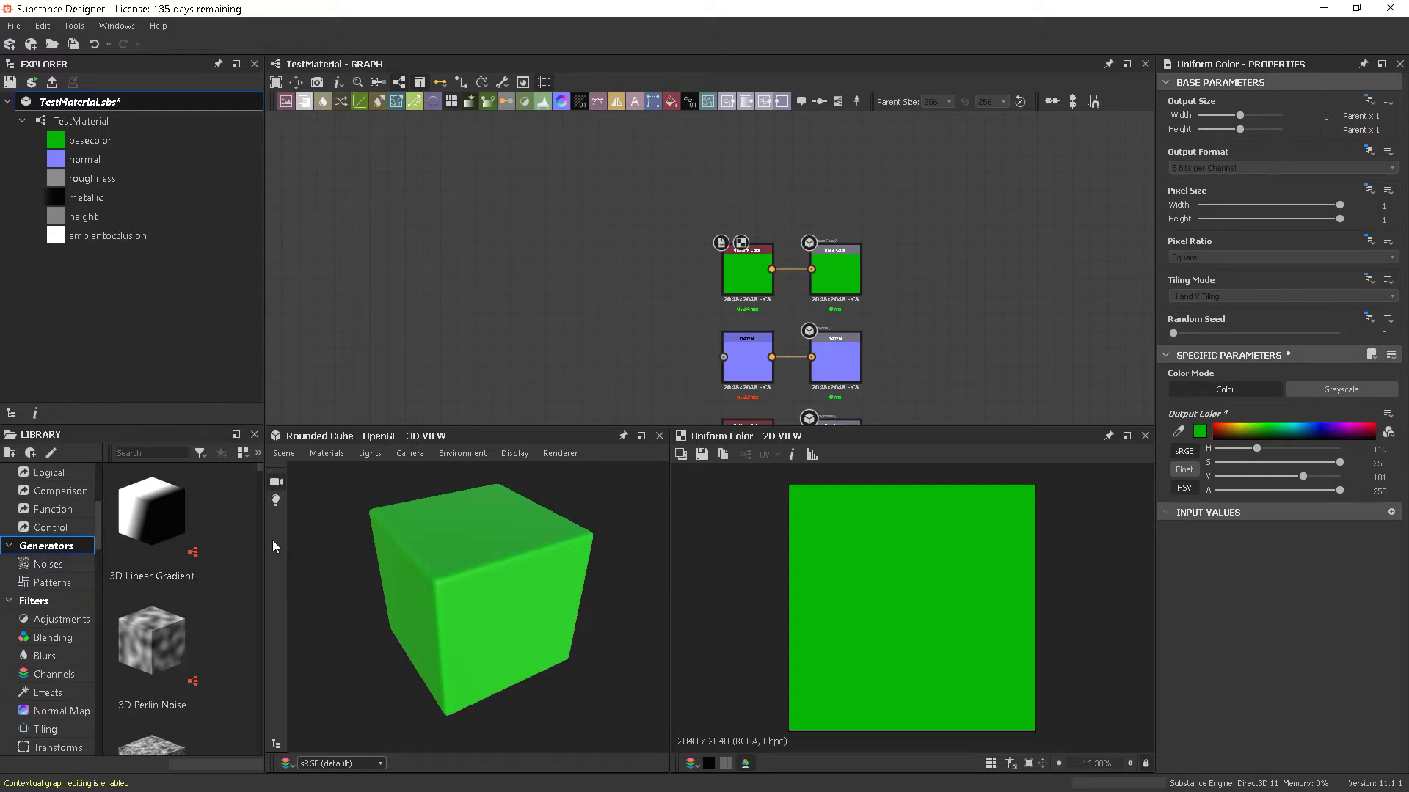
{"action": "left_click_drag", "start_coordinate": [264, 539], "coordinate": [434, 540]}
{"action": "left_click_drag", "start_coordinate": [433, 474], "coordinate": [437, 513]}
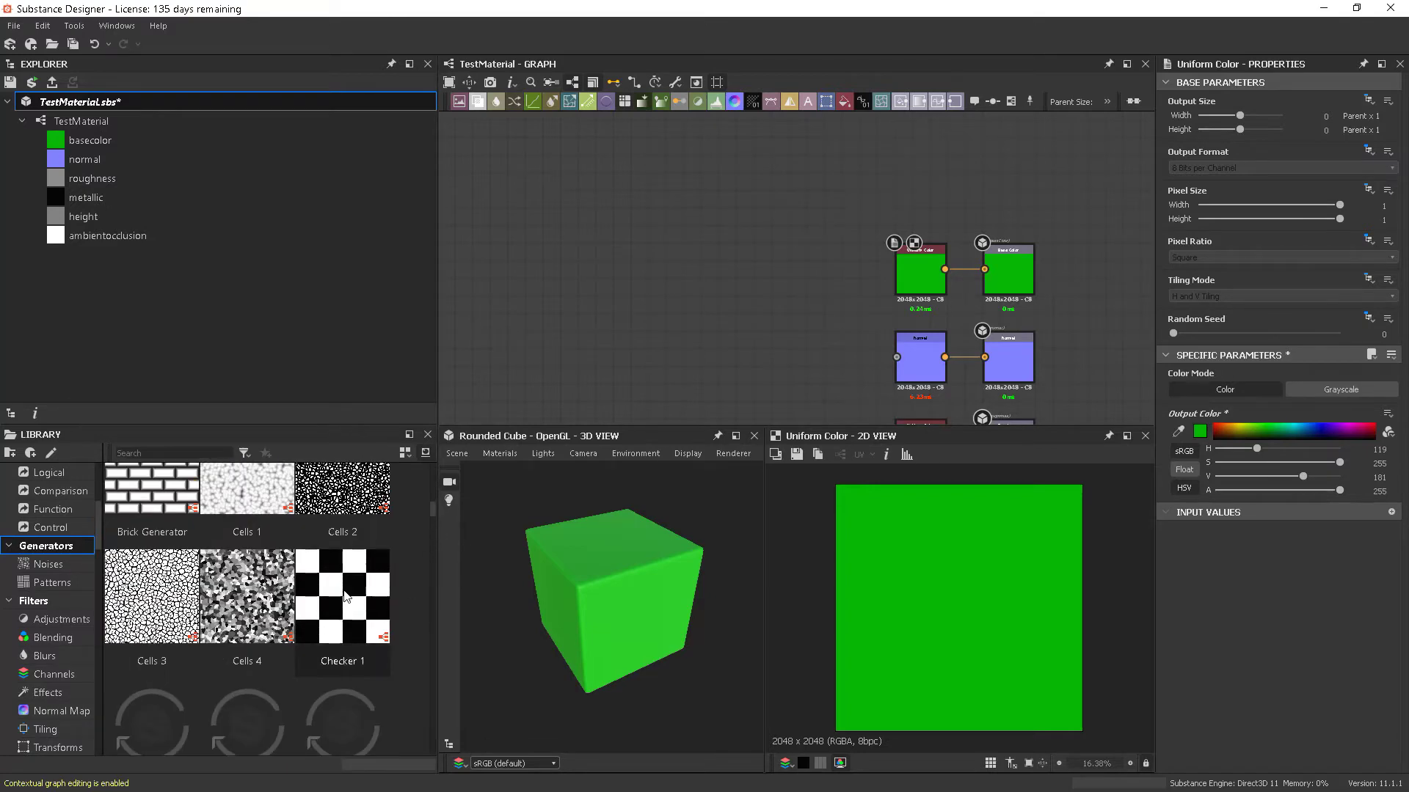
{"action": "left_click_drag", "start_coordinate": [345, 596], "coordinate": [746, 253]}
Replace the green Uniform Color node with the Checker 1 node and connect it to the Base Color output.
{"action": "left_click", "coordinate": [909, 270]}
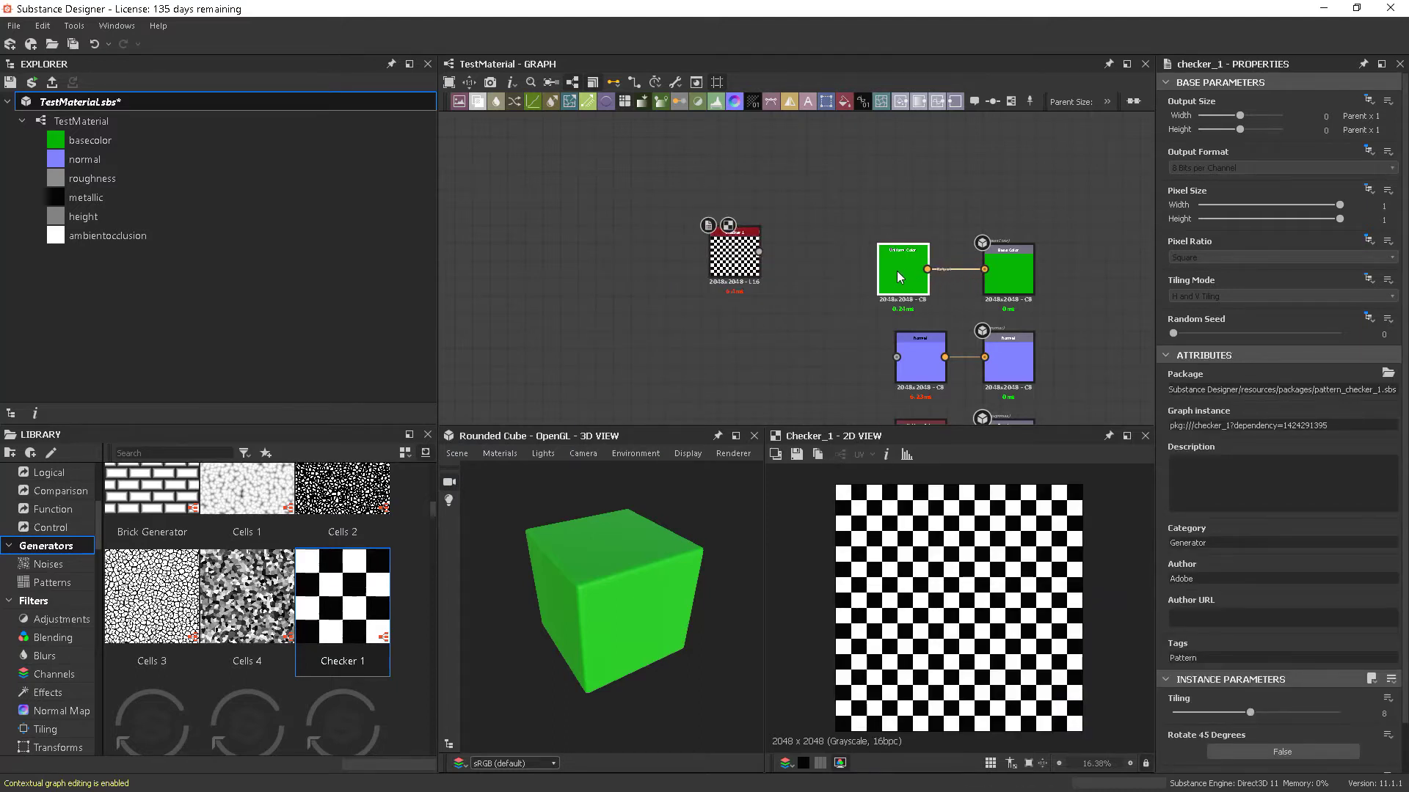
{"action": "key", "text": "Delete"}
{"action": "left_click_drag", "start_coordinate": [734, 266], "coordinate": [985, 269]}
{"action": "left_click_drag", "start_coordinate": [625, 599], "coordinate": [656, 610]}
{"action": "scroll", "coordinate": [598, 576], "scroll_direction": "down", "scroll_amount": 2}
{"action": "scroll", "coordinate": [572, 547], "scroll_direction": "up", "scroll_amount": 4}
{"action": "scroll", "coordinate": [722, 667], "scroll_direction": "down", "scroll_amount": 3}
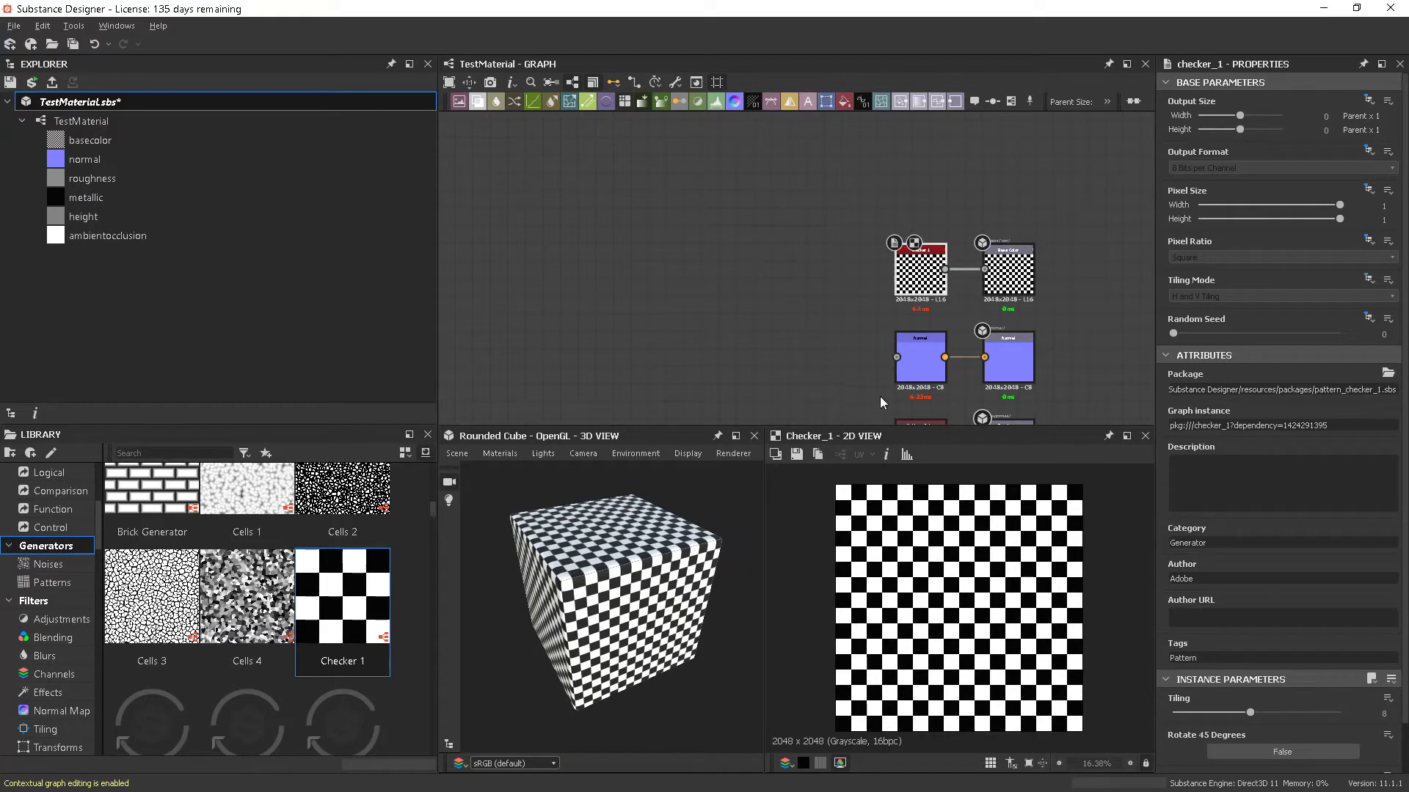
Move the Checker 1 node away from the Base Color output and add a BnW Spots 1 node directly below it.
{"action": "middle_click_drag", "start_coordinate": [879, 396], "coordinate": [807, 323]}
{"action": "scroll", "coordinate": [793, 292], "scroll_direction": "down", "scroll_amount": 2}
{"action": "scroll", "coordinate": [934, 320], "scroll_direction": "down", "scroll_amount": 2}
{"action": "mouse_move", "coordinate": [934, 320]}
{"action": "middle_mouse_down"}
{"action": "mouse_move", "coordinate": [929, 267]}
{"action": "mouse_move", "coordinate": [923, 341]}
{"action": "middle_mouse_up"}
{"action": "scroll", "coordinate": [937, 292], "scroll_direction": "up", "scroll_amount": 3}
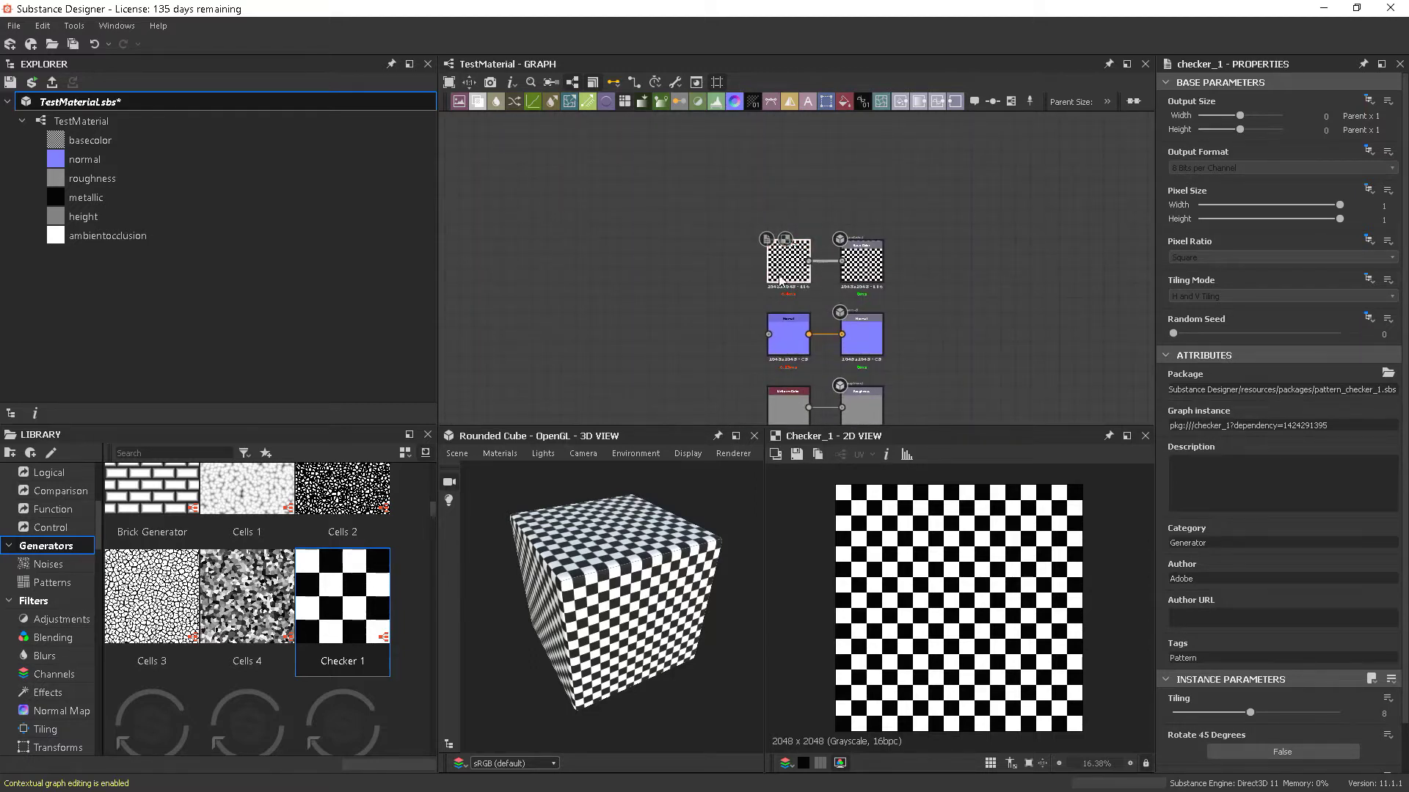
{"action": "left_click_drag", "start_coordinate": [792, 269], "coordinate": [674, 196]}
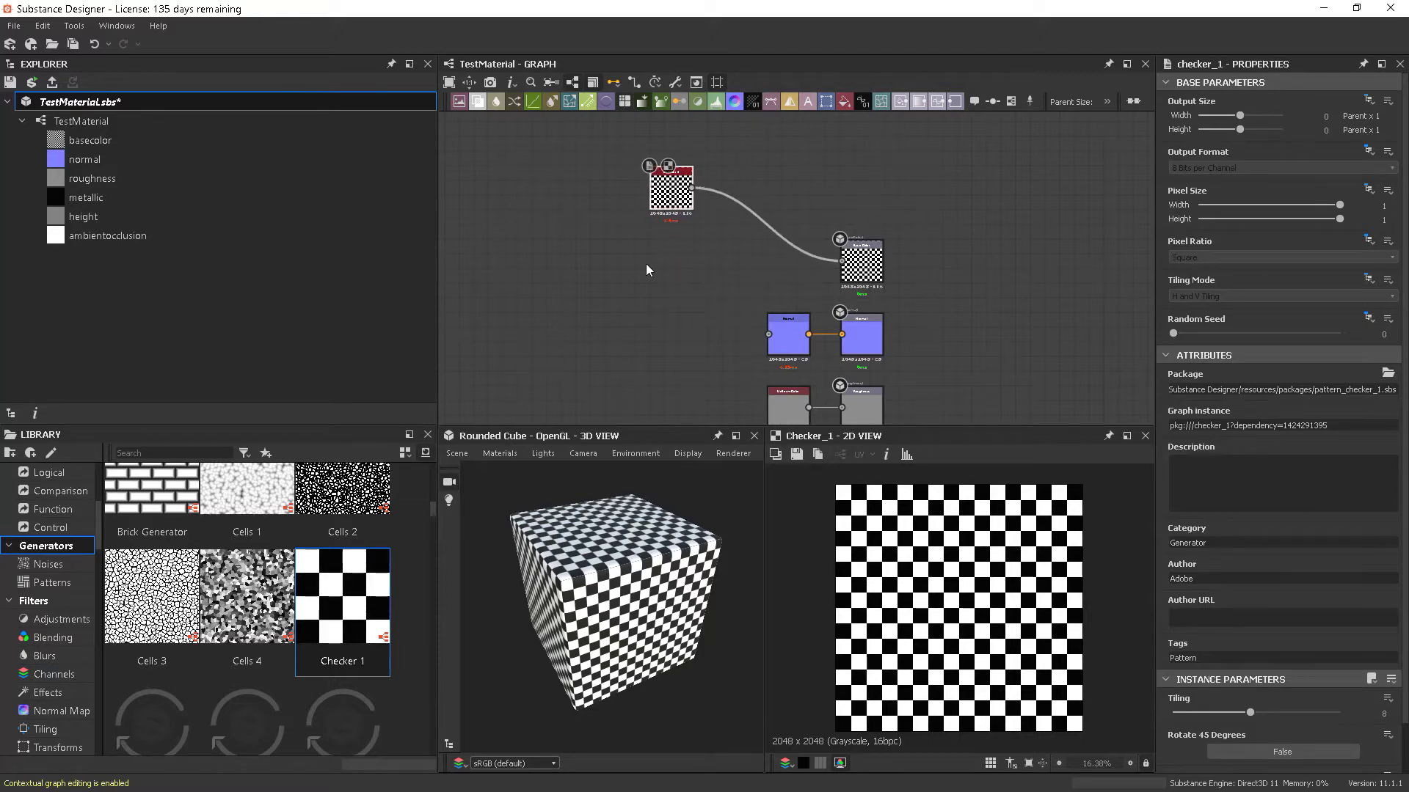
{"action": "scroll", "coordinate": [411, 524], "scroll_direction": "up", "scroll_amount": 4}
{"action": "scroll", "coordinate": [411, 529], "scroll_direction": "down", "scroll_amount": 2}
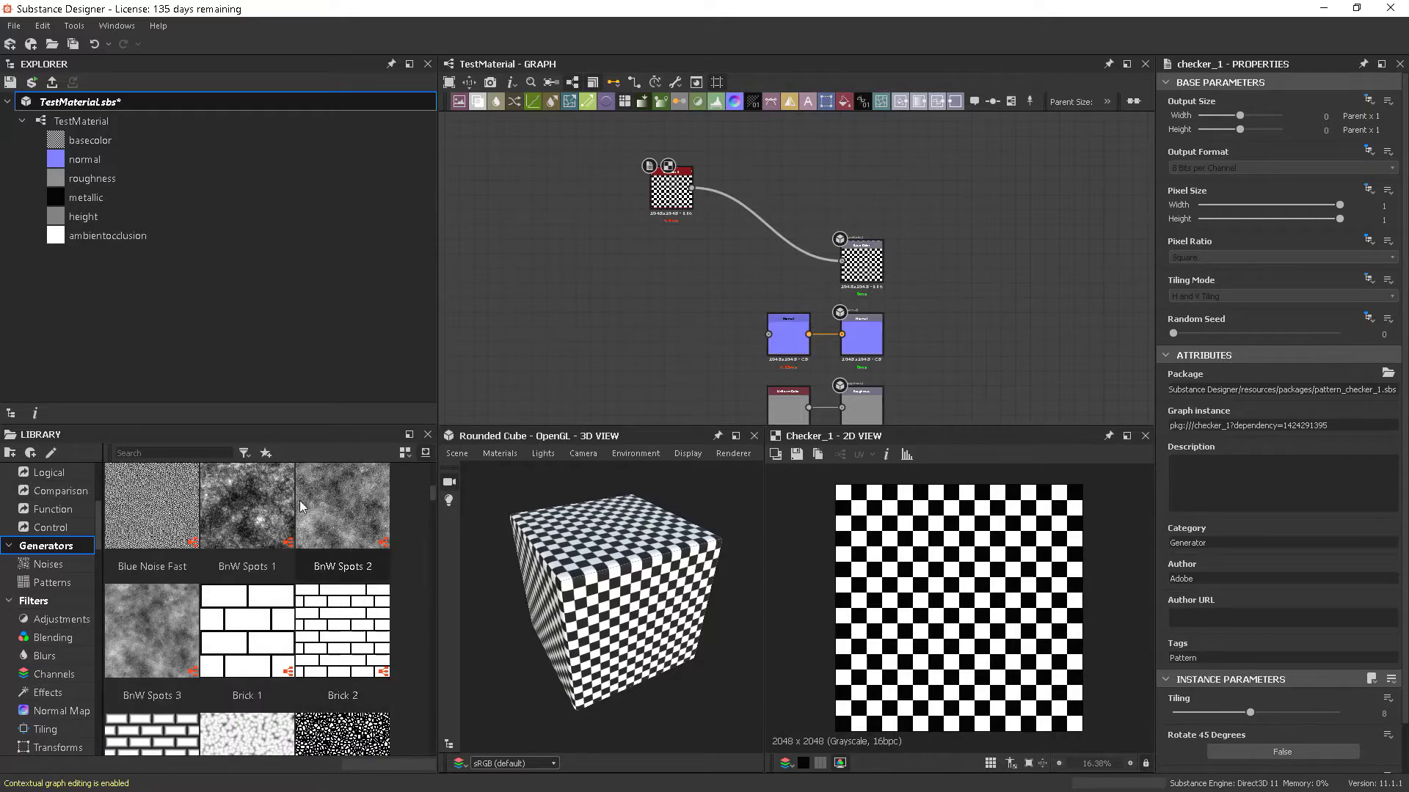
{"action": "left_click_drag", "start_coordinate": [257, 508], "coordinate": [667, 292]}
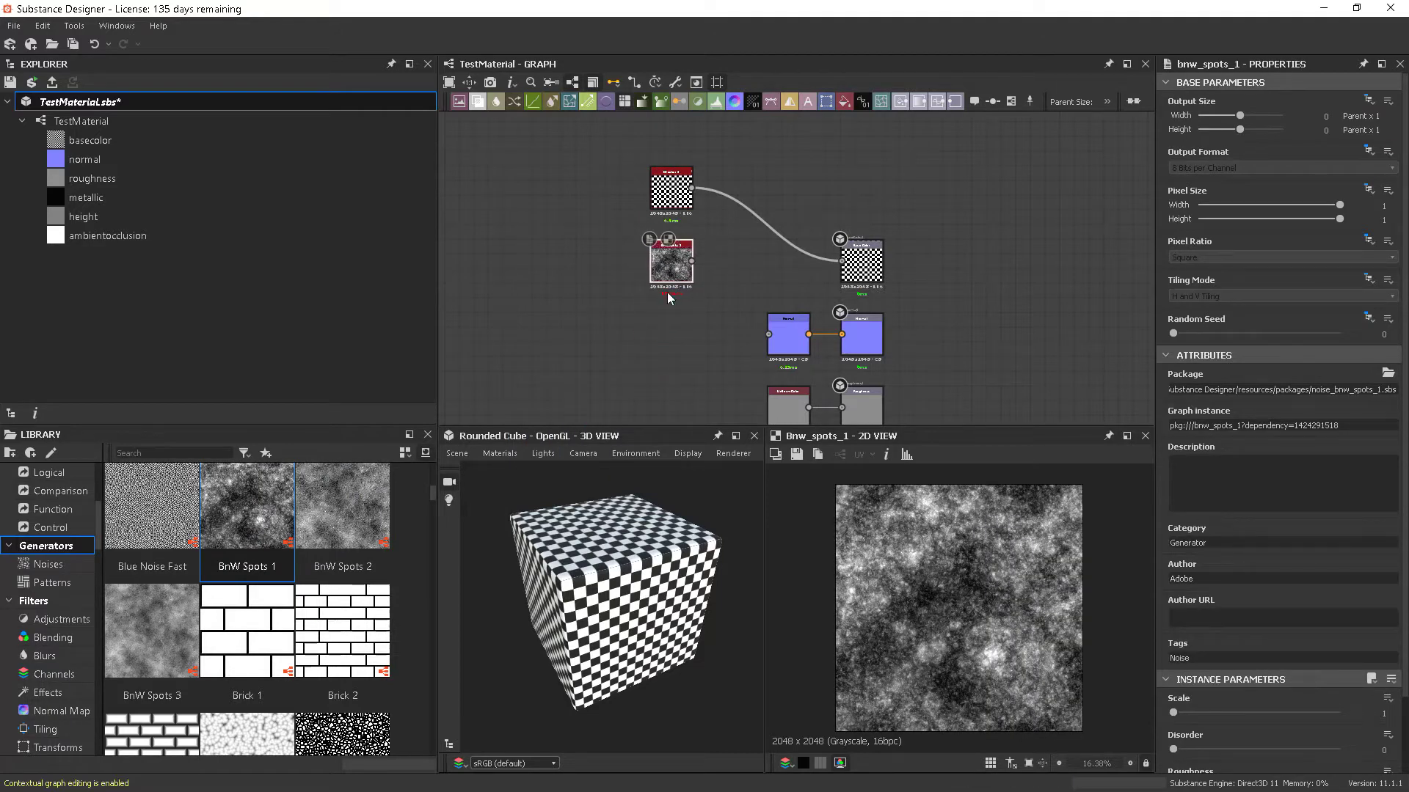
Practise deleting the link between Checker 1 and the Base Color output and reconnecting it, twice in a row.
{"action": "left_click", "coordinate": [746, 217]}
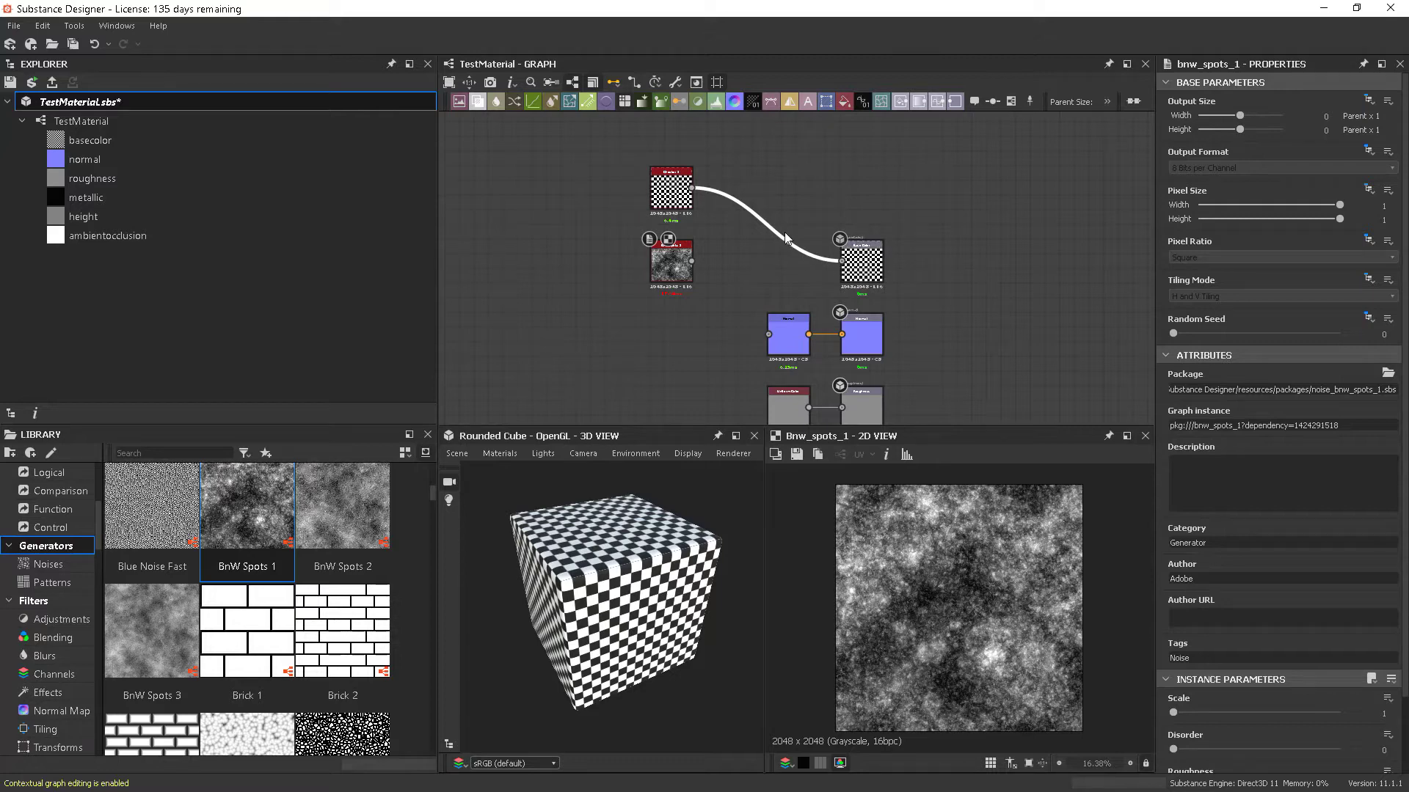
{"action": "key", "text": "Delete"}
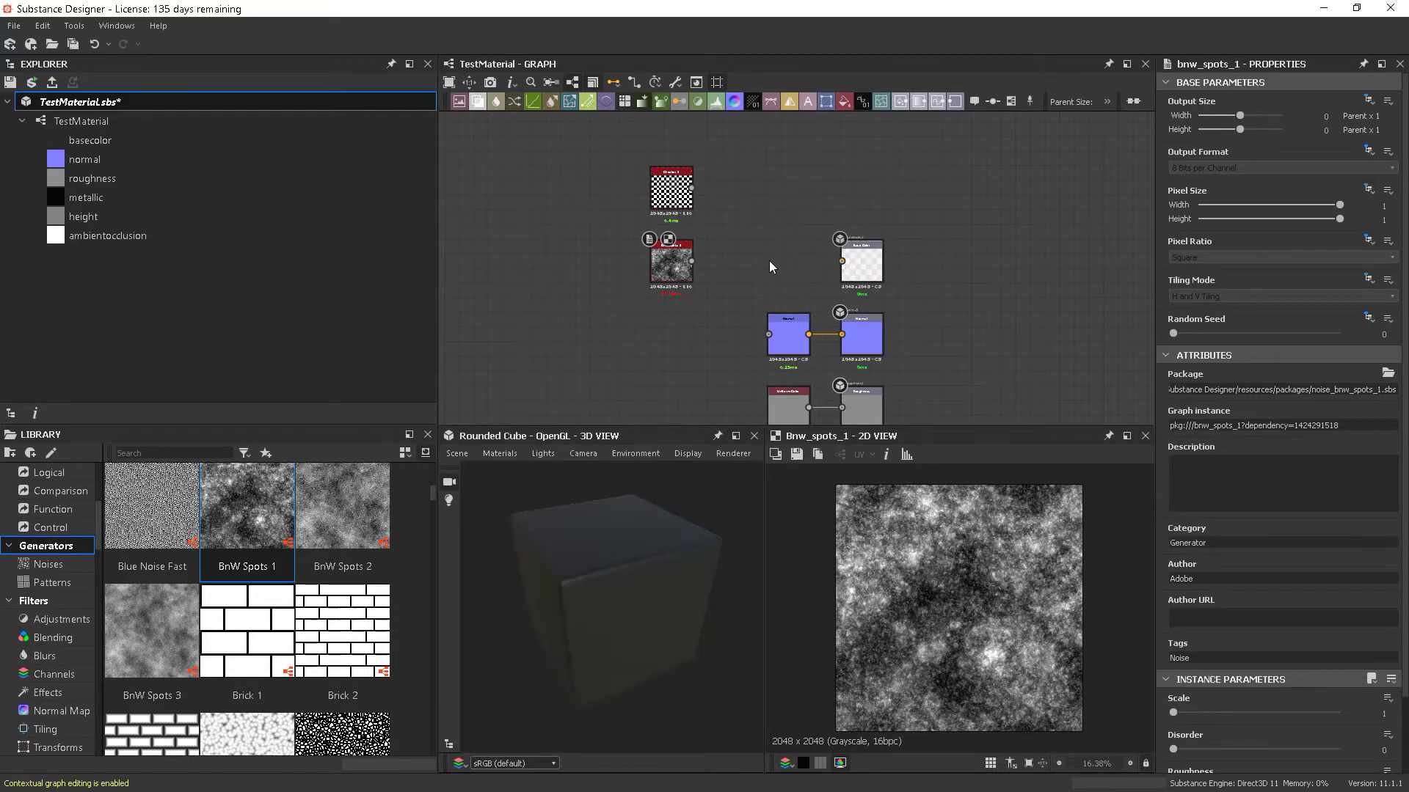
{"action": "left_click_drag", "start_coordinate": [692, 188], "coordinate": [842, 262]}
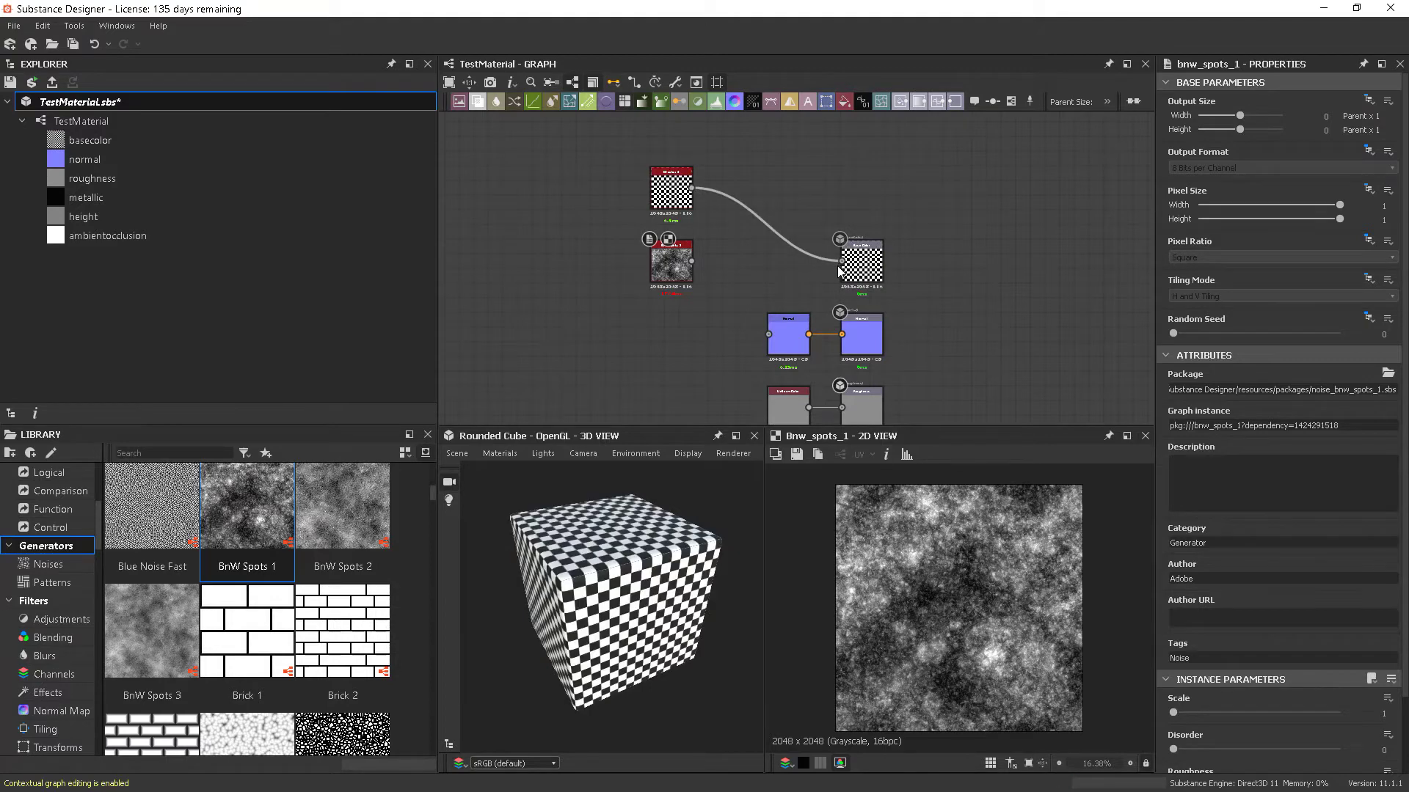
{"action": "left_click", "coordinate": [830, 258]}
{"action": "key", "text": "Delete"}
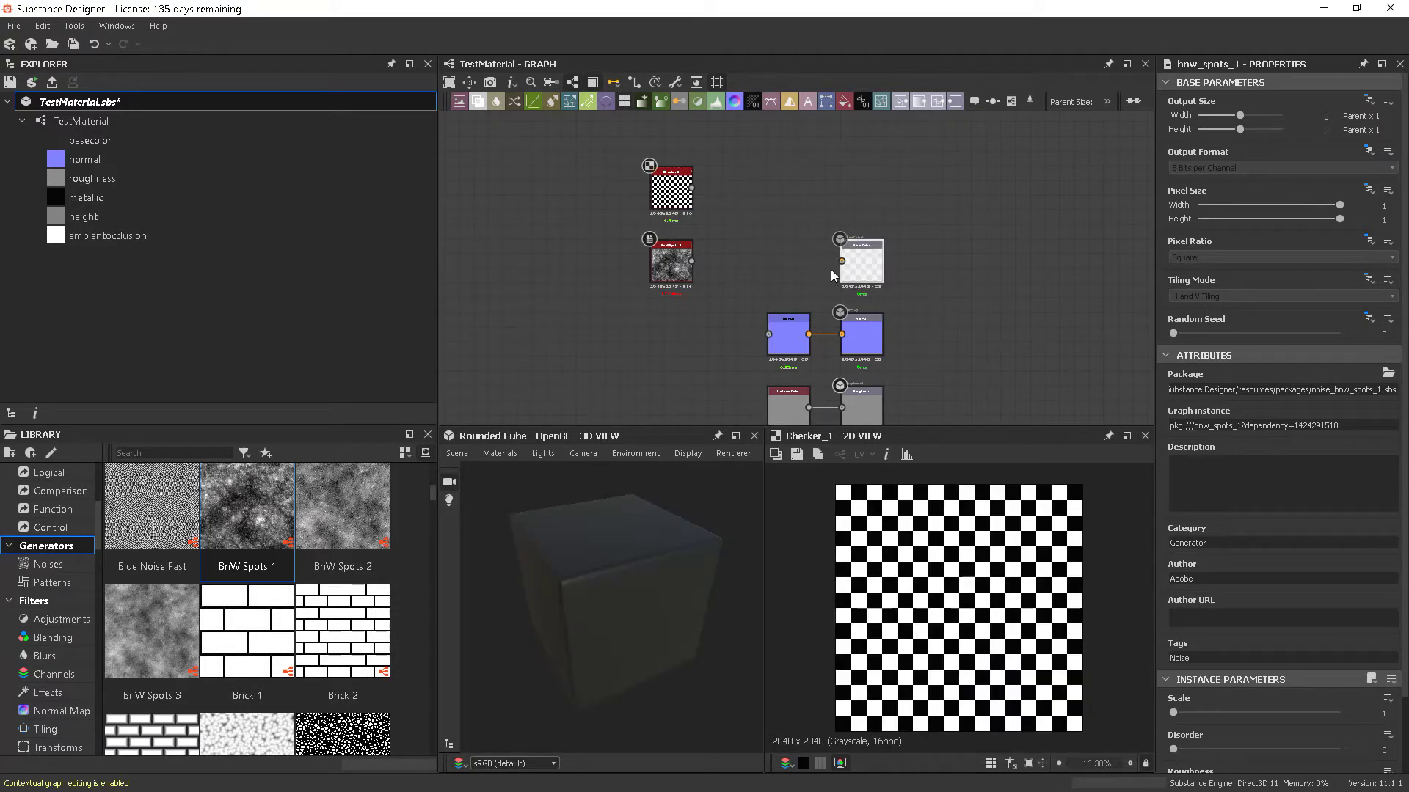
{"action": "left_click_drag", "start_coordinate": [693, 190], "coordinate": [840, 263]}
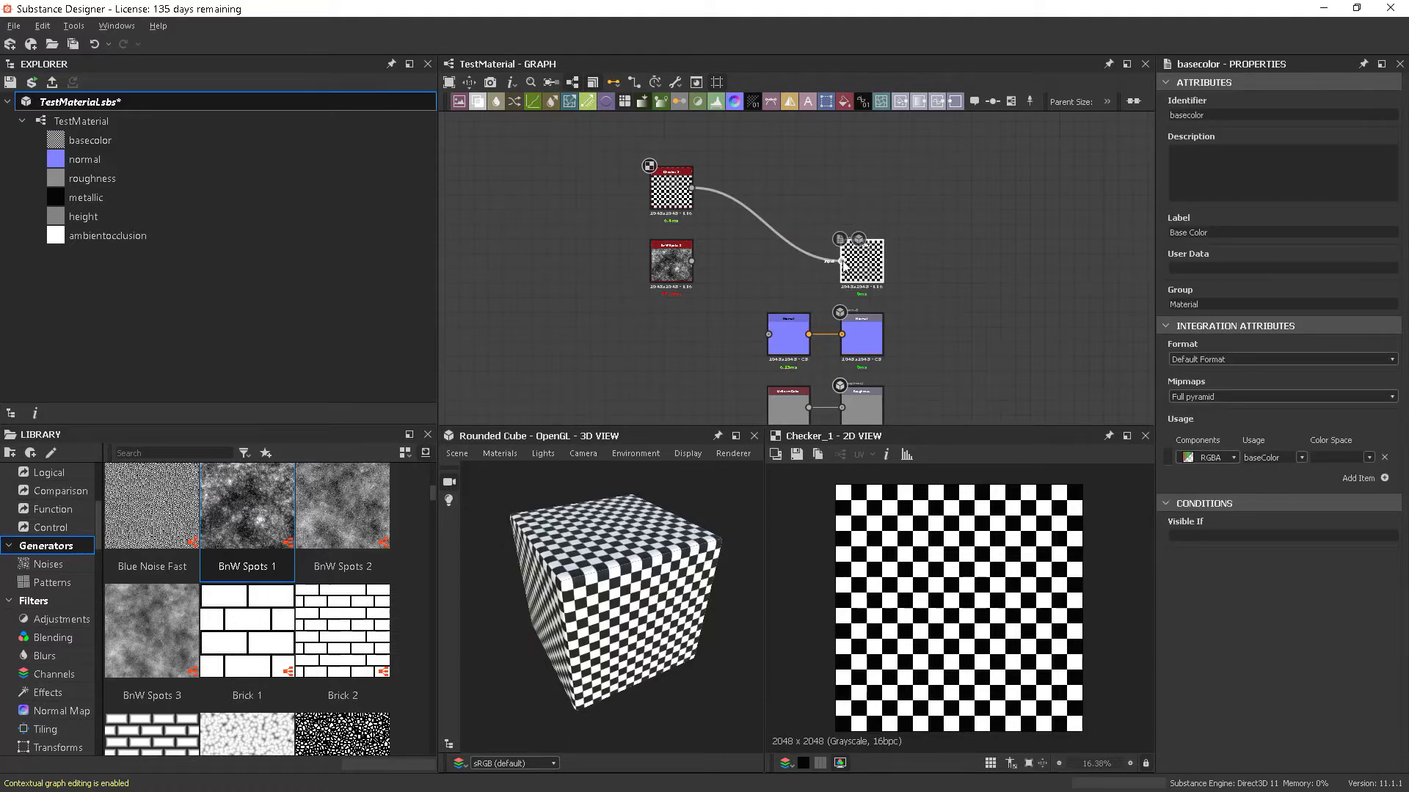
Try detaching the Checker 1 link from the Base Color input and reconnecting it, and undo the last link changes.
{"action": "left_click_drag", "start_coordinate": [843, 262], "coordinate": [806, 308]}
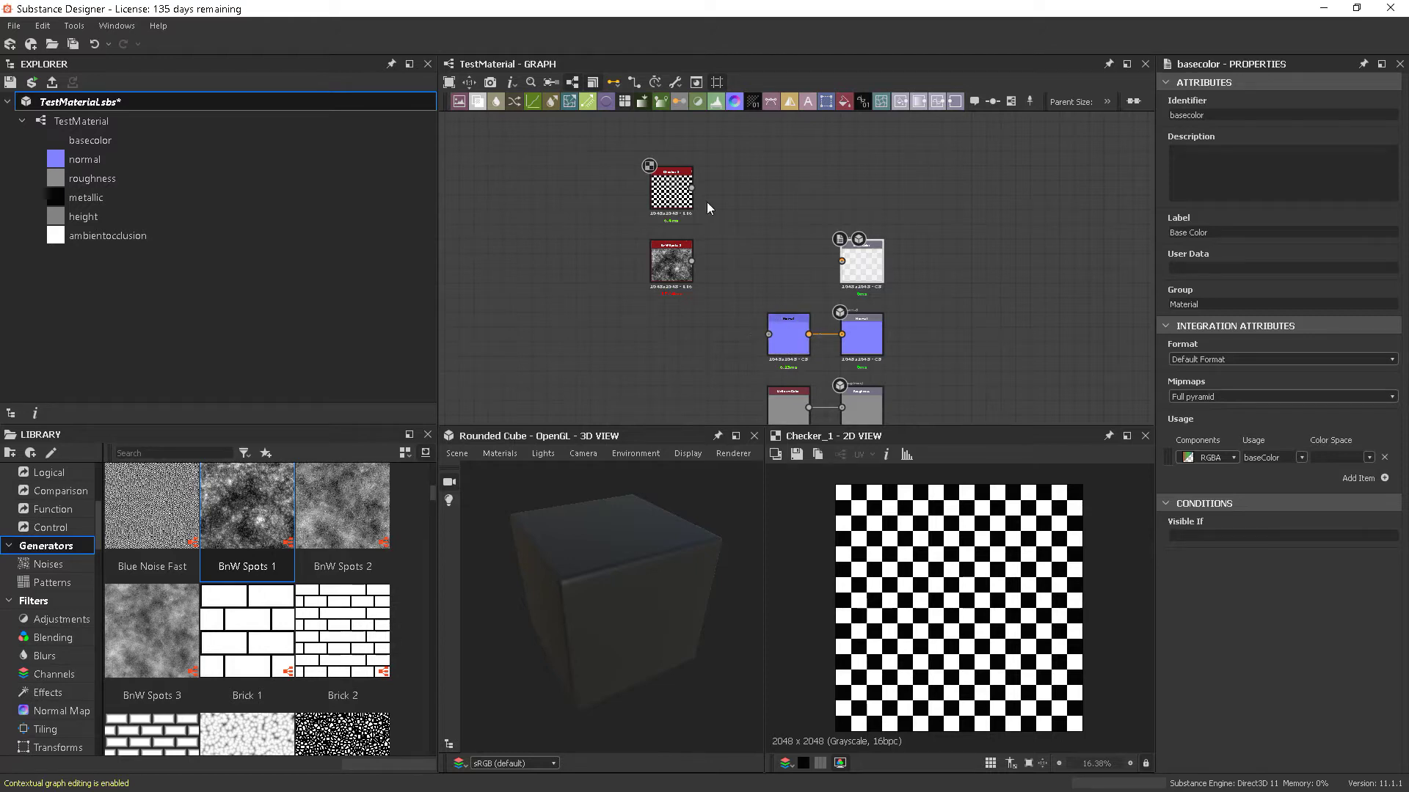
{"action": "left_click_drag", "start_coordinate": [692, 188], "coordinate": [813, 251]}
{"action": "left_click_drag", "start_coordinate": [715, 199], "coordinate": [751, 338]}
{"action": "left_click_drag", "start_coordinate": [741, 272], "coordinate": [838, 262]}
{"action": "key", "text": "ctrl+z"}
{"action": "key", "text": "ctrl+z"}
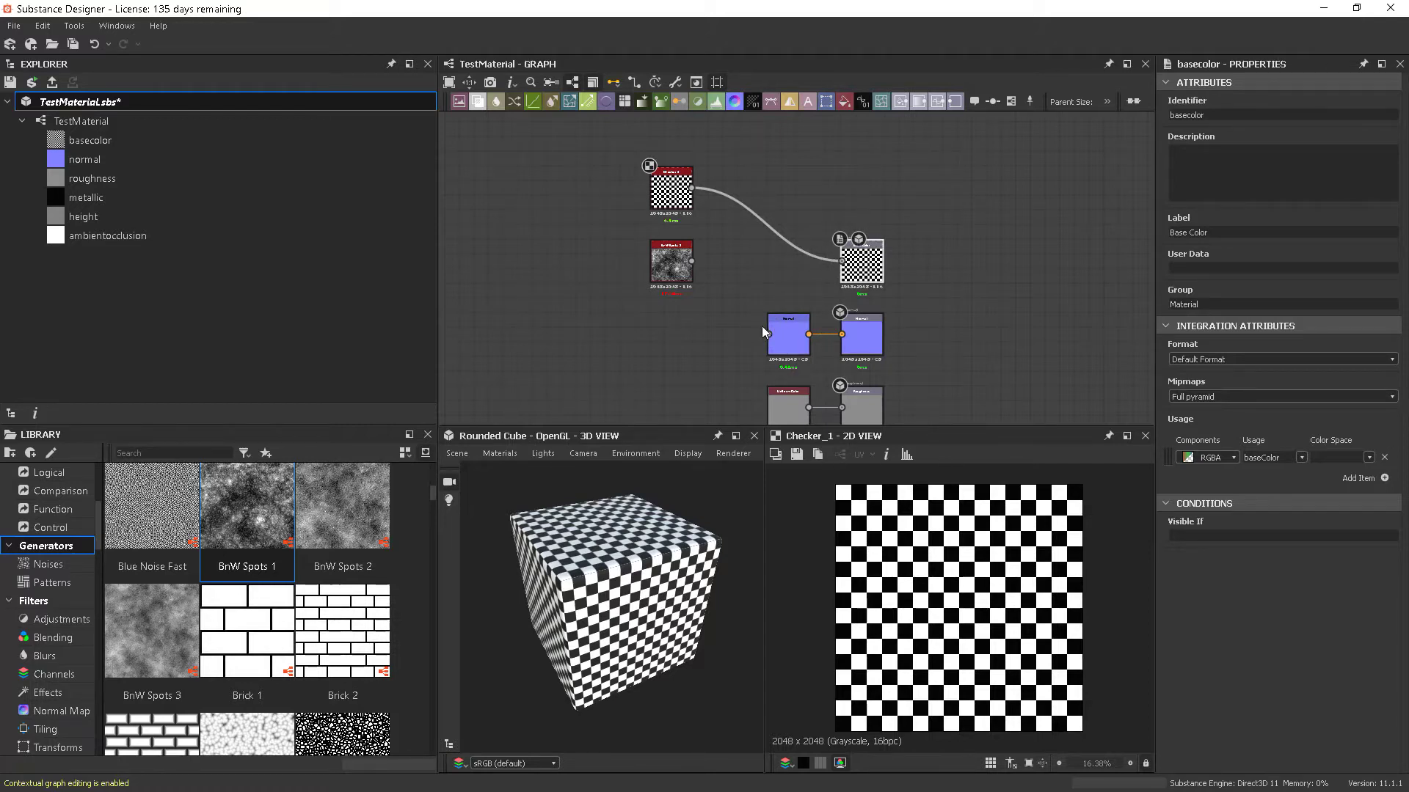
Delete the link from Checker 1 to Base Color and move the Checker 1 node slightly closer to BnW Spots 1.
{"action": "left_click", "coordinate": [773, 207]}
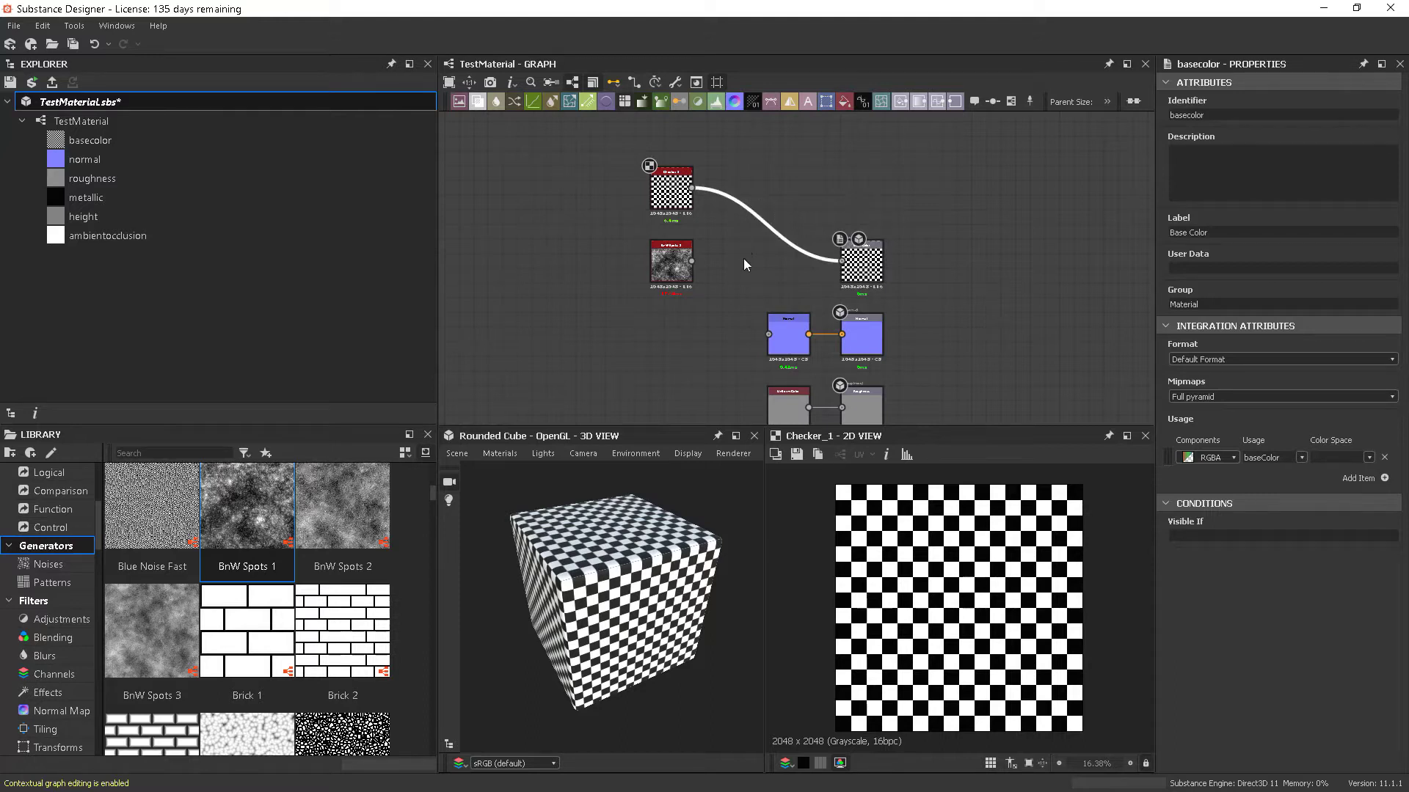
{"action": "key", "text": "Delete"}
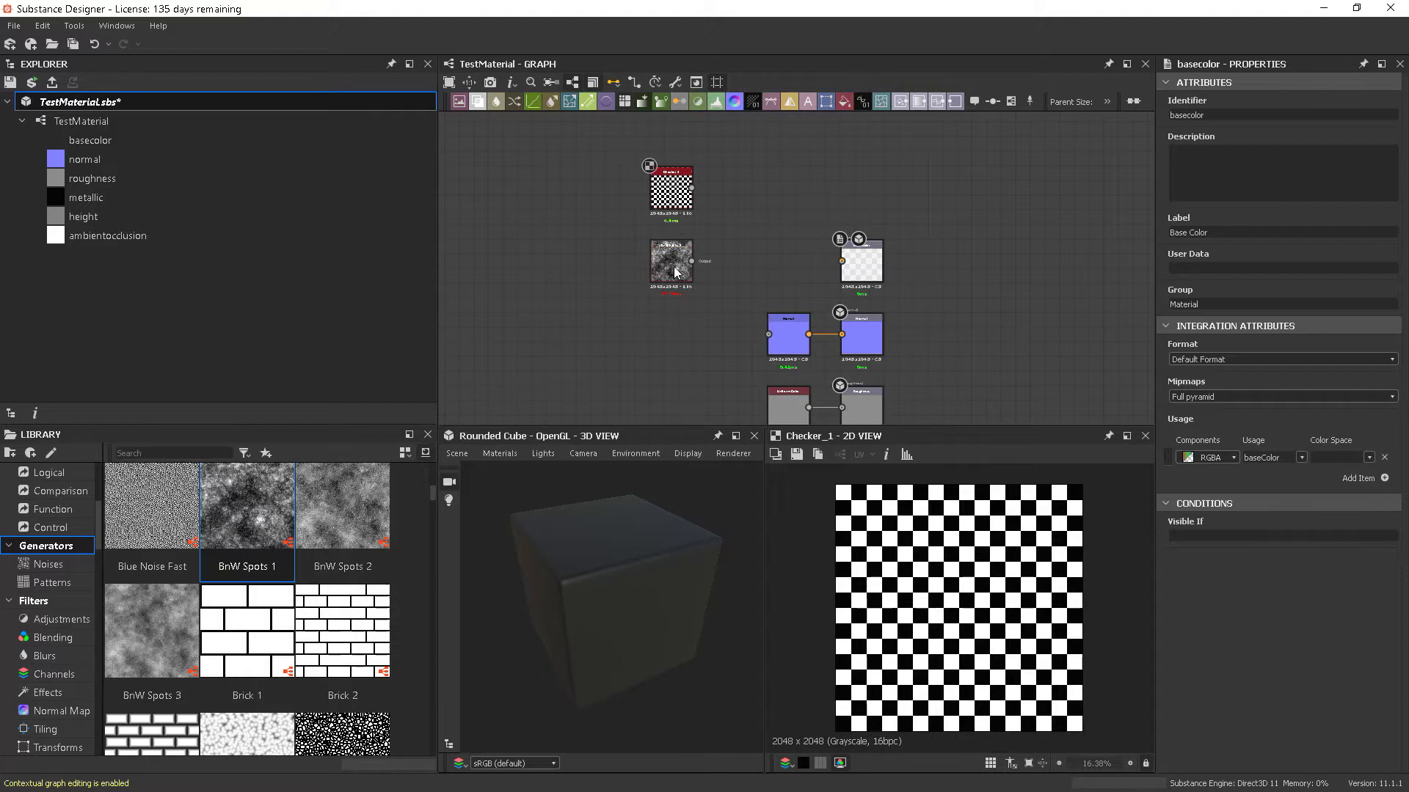
{"action": "left_click_drag", "start_coordinate": [671, 182], "coordinate": [669, 201]}
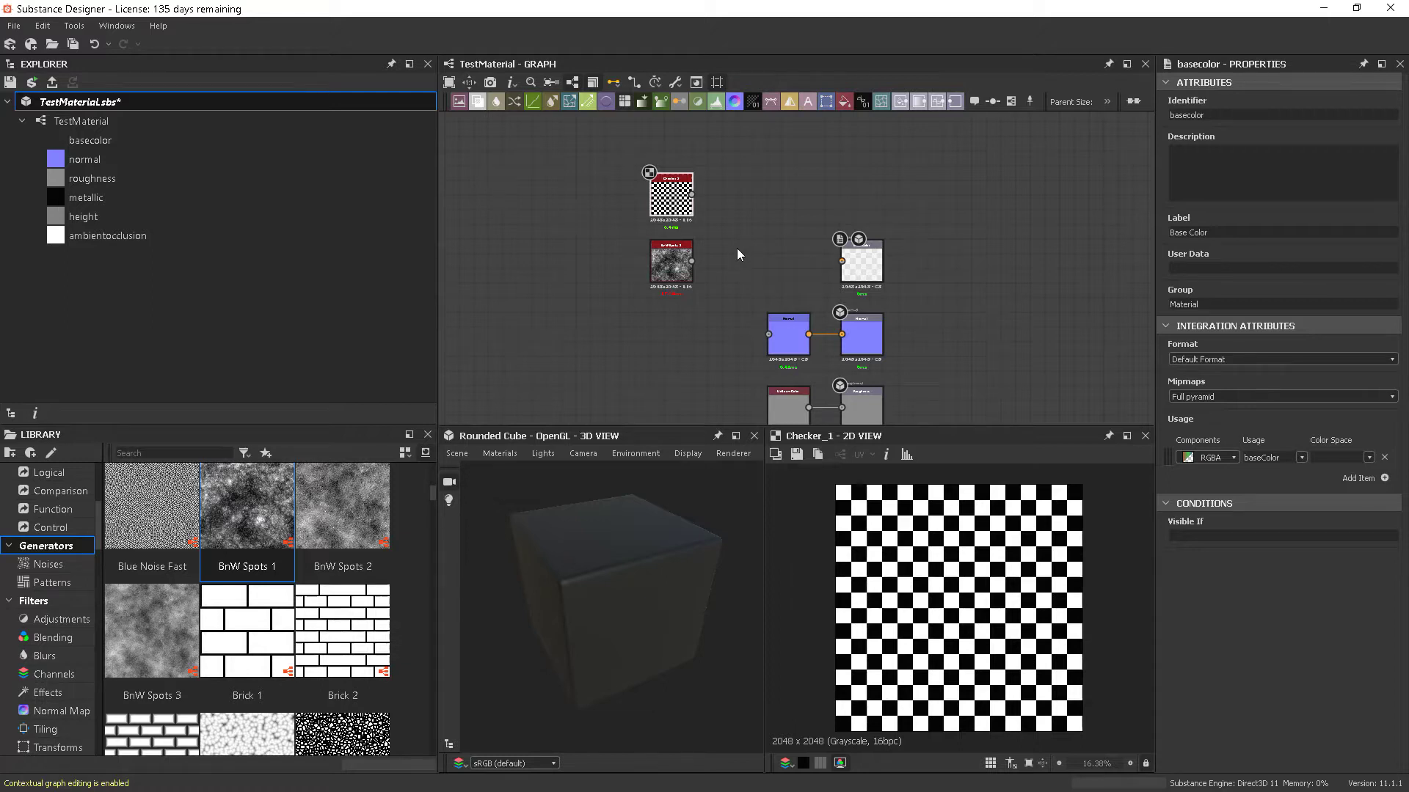
Add a Blend node between the two generator nodes and the Base Color output, spacing the nodes apart.
{"action": "key", "text": "space"}
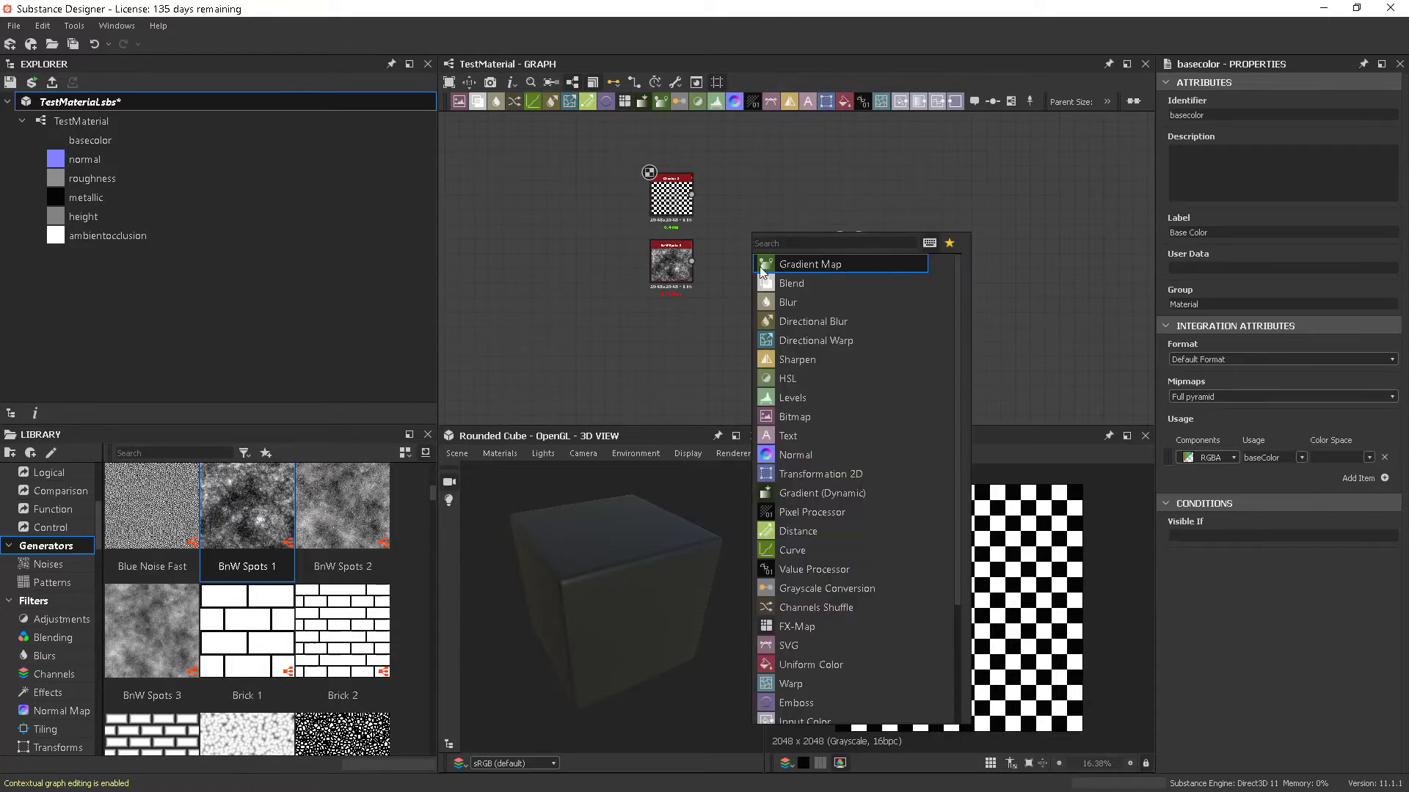
{"action": "left_click", "coordinate": [793, 281]}
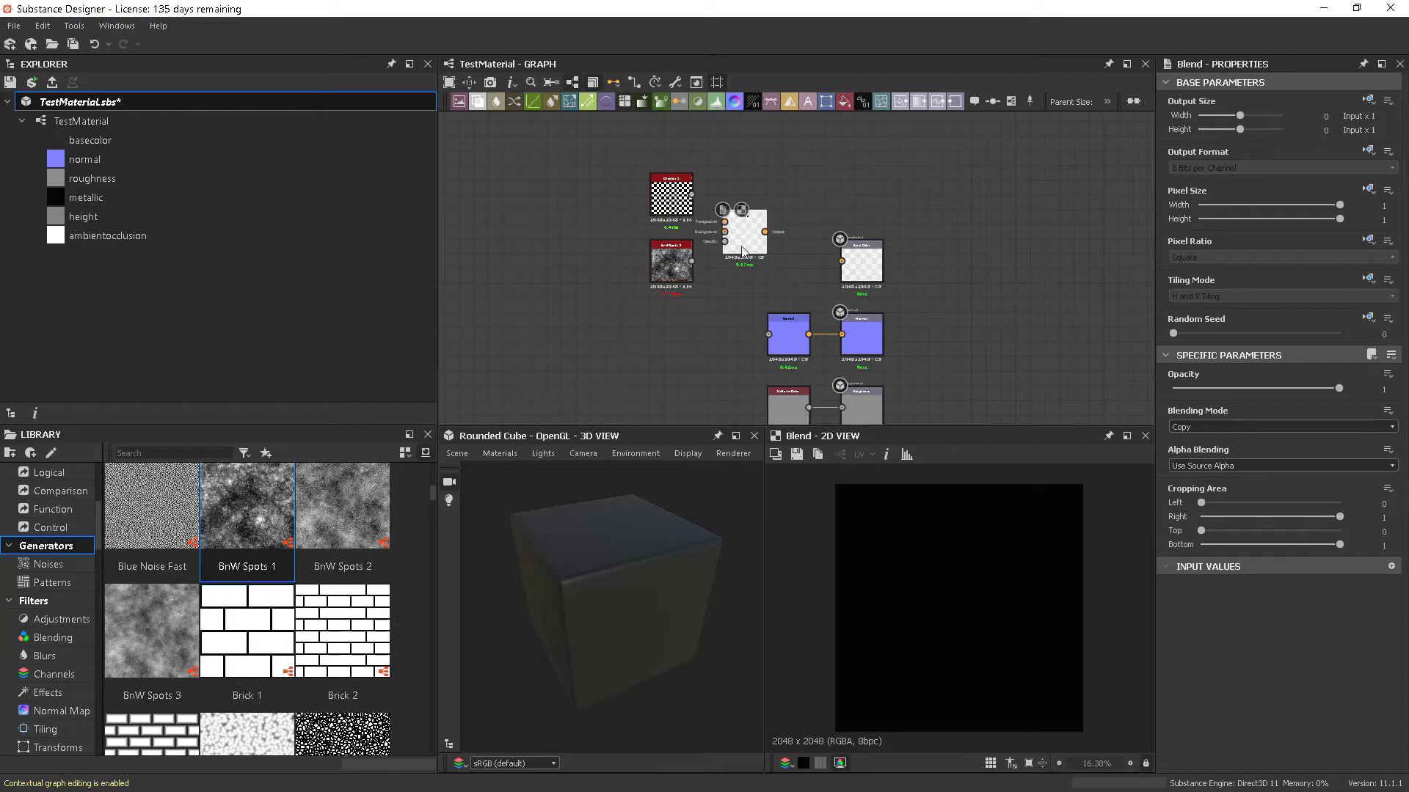
{"action": "left_click_drag", "start_coordinate": [744, 236], "coordinate": [760, 236]}
{"action": "right_click", "coordinate": [794, 320]}
{"action": "key", "text": "Escape"}
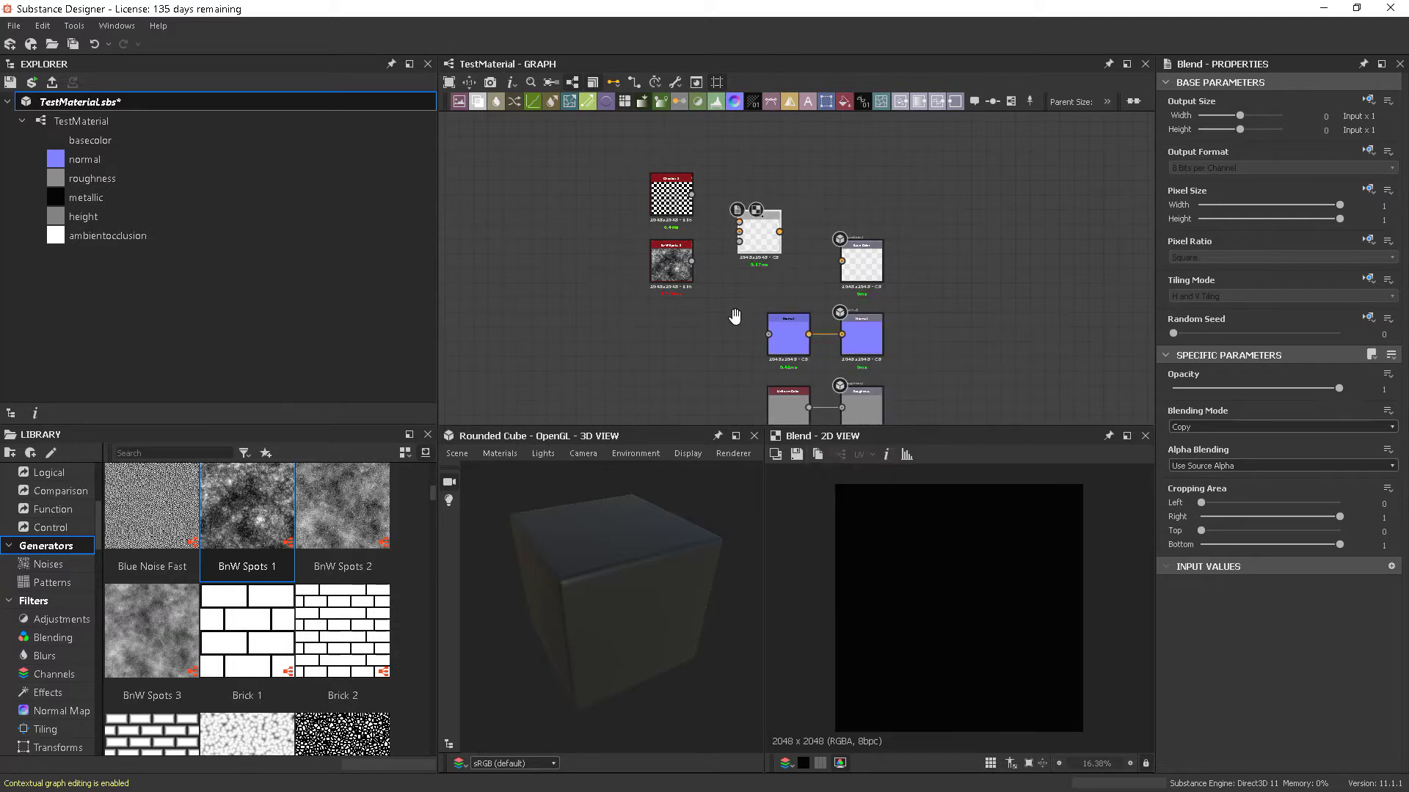
{"action": "middle_click_drag", "start_coordinate": [794, 321], "coordinate": [831, 362]}
{"action": "left_click_drag", "start_coordinate": [603, 219], "coordinate": [789, 317]}
{"action": "left_click_drag", "start_coordinate": [796, 282], "coordinate": [746, 269]}
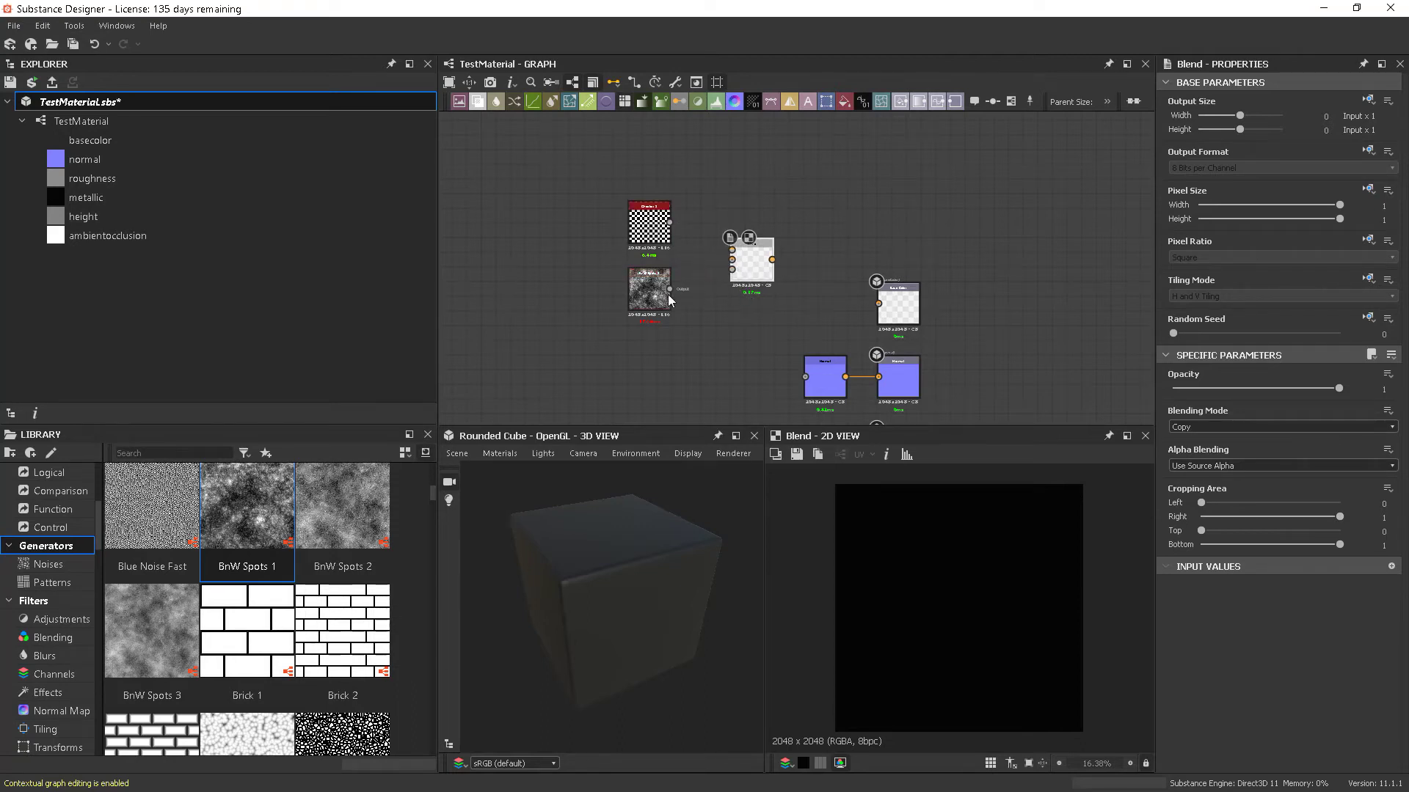
Connect Checker 1 to the Blend node's Foreground input and BnW Spots 1 to its Background input.
{"action": "scroll", "coordinate": [747, 308], "scroll_direction": "up", "scroll_amount": 3}
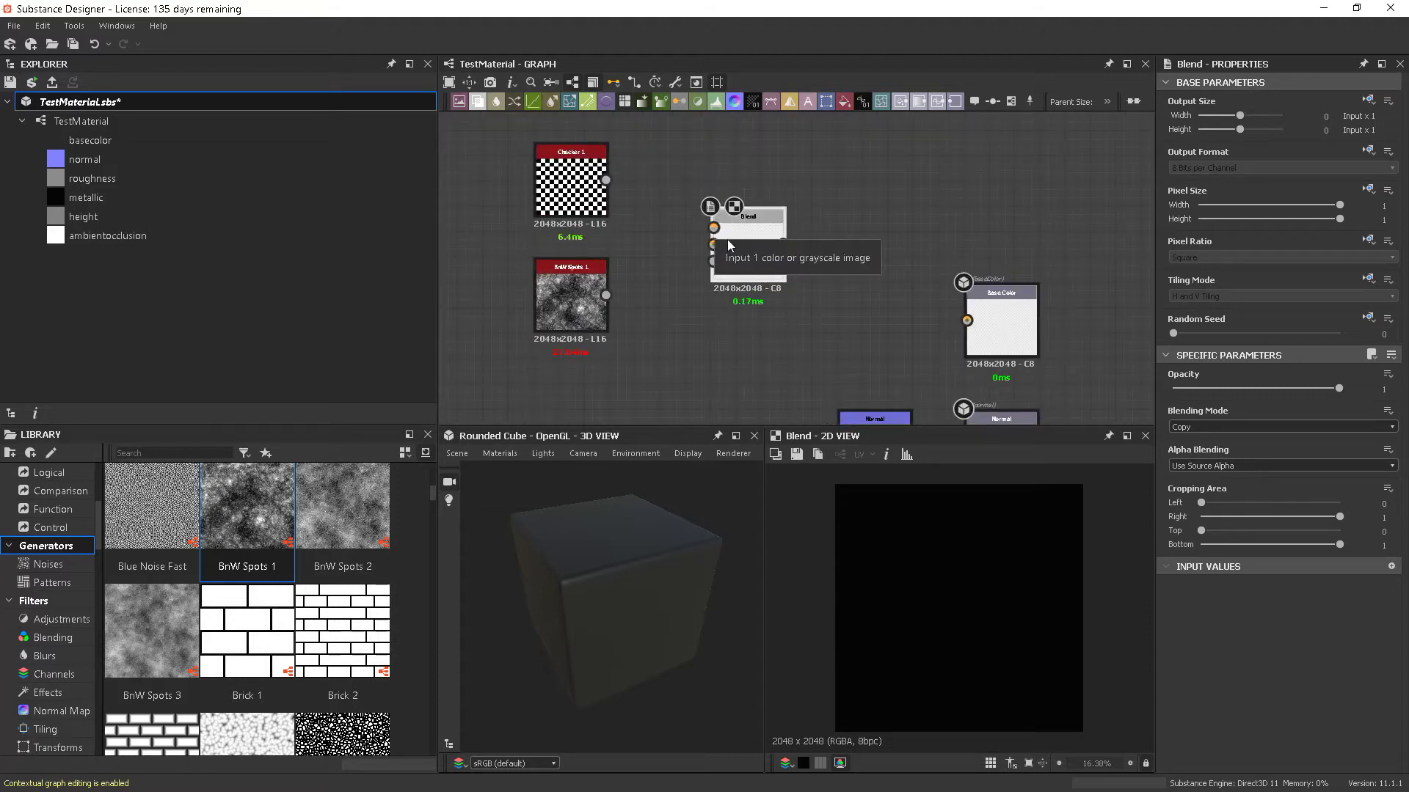
{"action": "left_click_drag", "start_coordinate": [606, 180], "coordinate": [713, 228]}
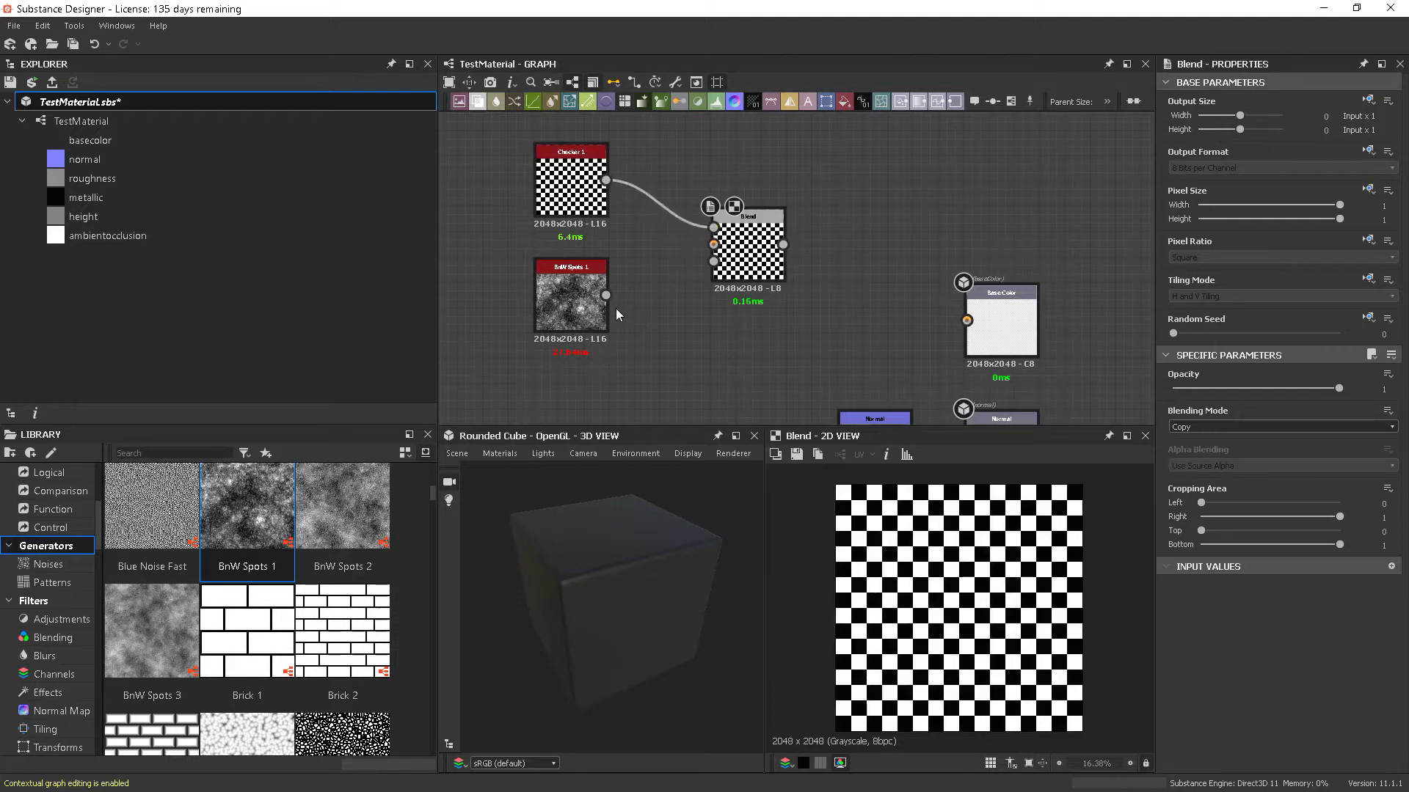
{"action": "left_click_drag", "start_coordinate": [697, 257], "coordinate": [712, 245]}
{"action": "middle_click_drag", "start_coordinate": [786, 313], "coordinate": [763, 296]}
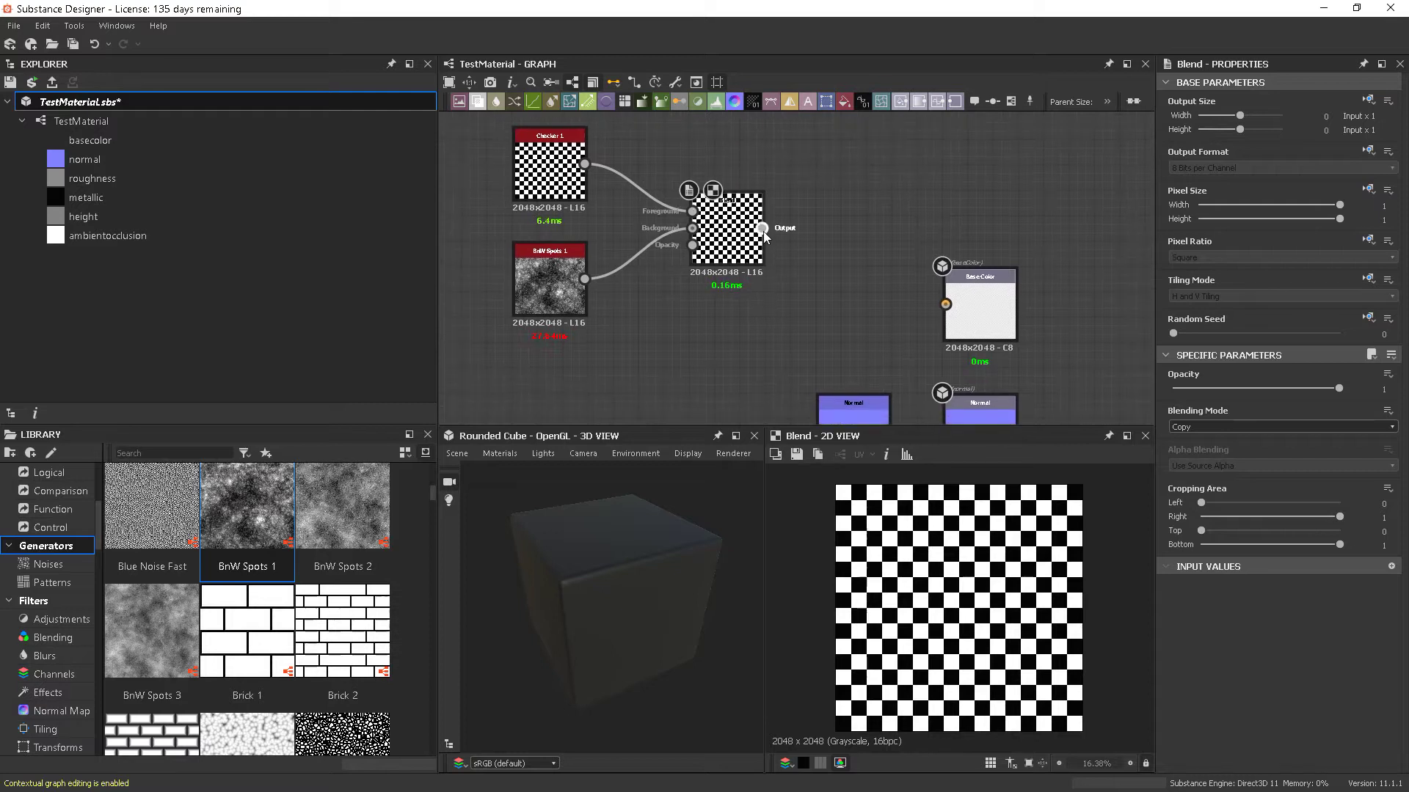
Connect the Blend node's output to the Base Color output and view the result on the cube.
{"action": "left_click_drag", "start_coordinate": [763, 230], "coordinate": [945, 304]}
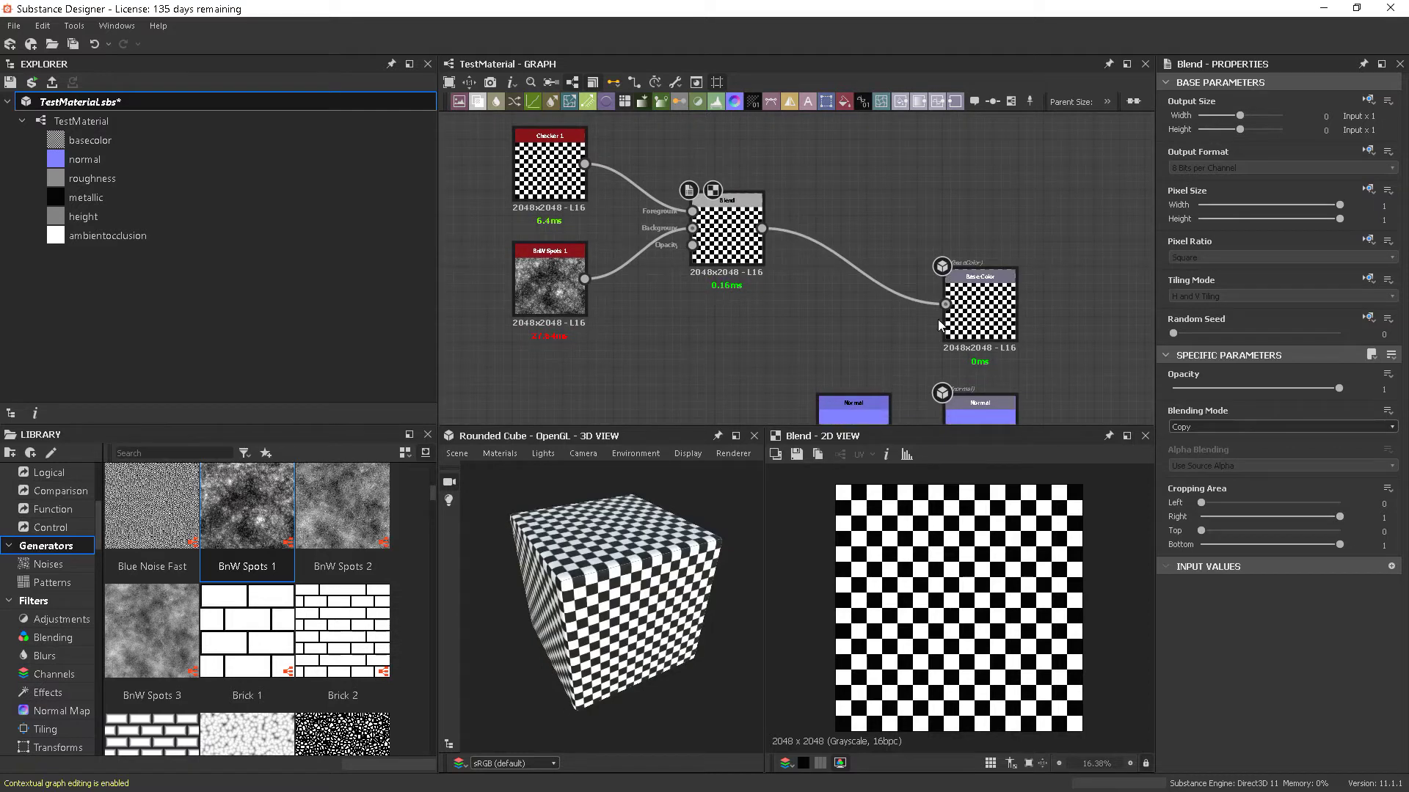
{"action": "left_click_drag", "start_coordinate": [650, 640], "coordinate": [647, 613]}
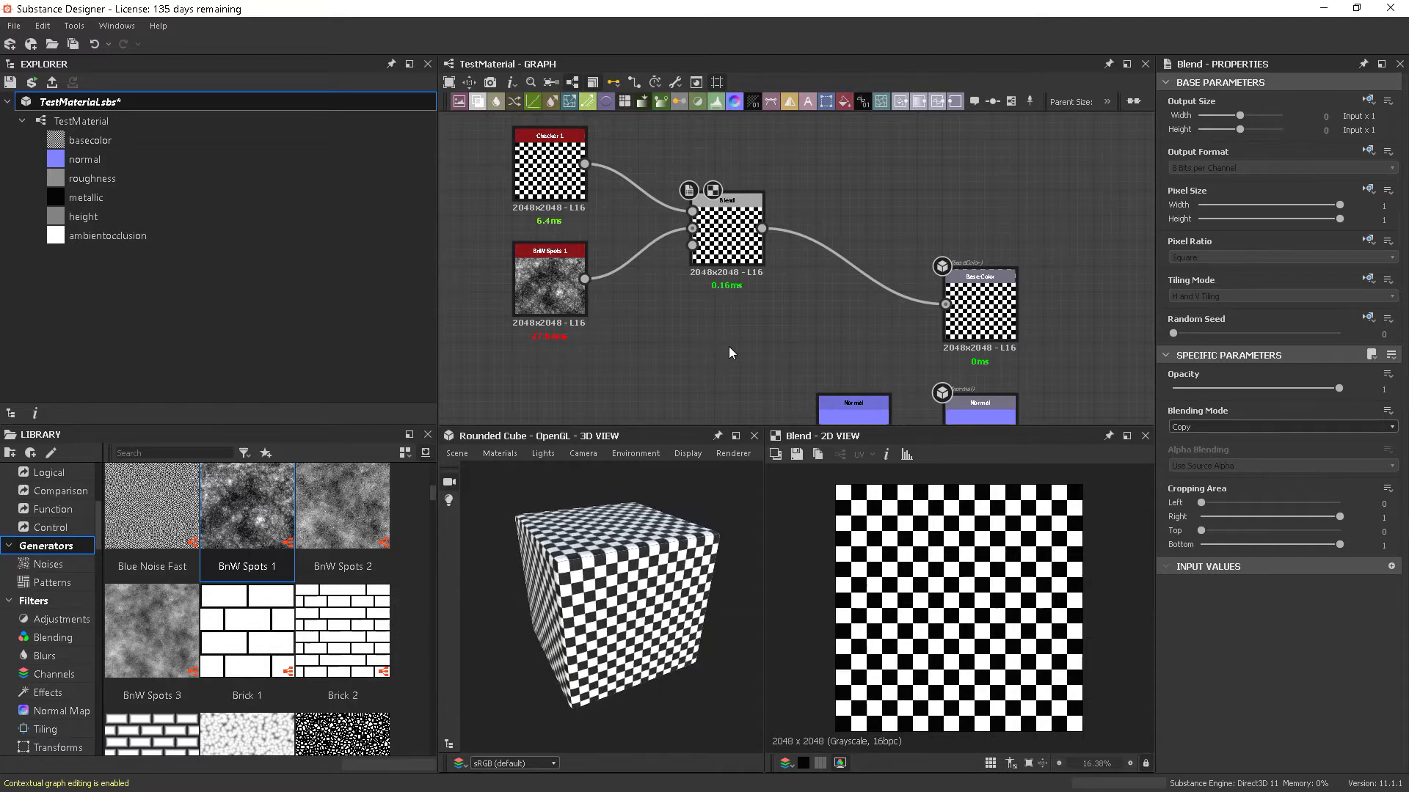
{"action": "middle_click_drag", "start_coordinate": [729, 348], "coordinate": [844, 390]}
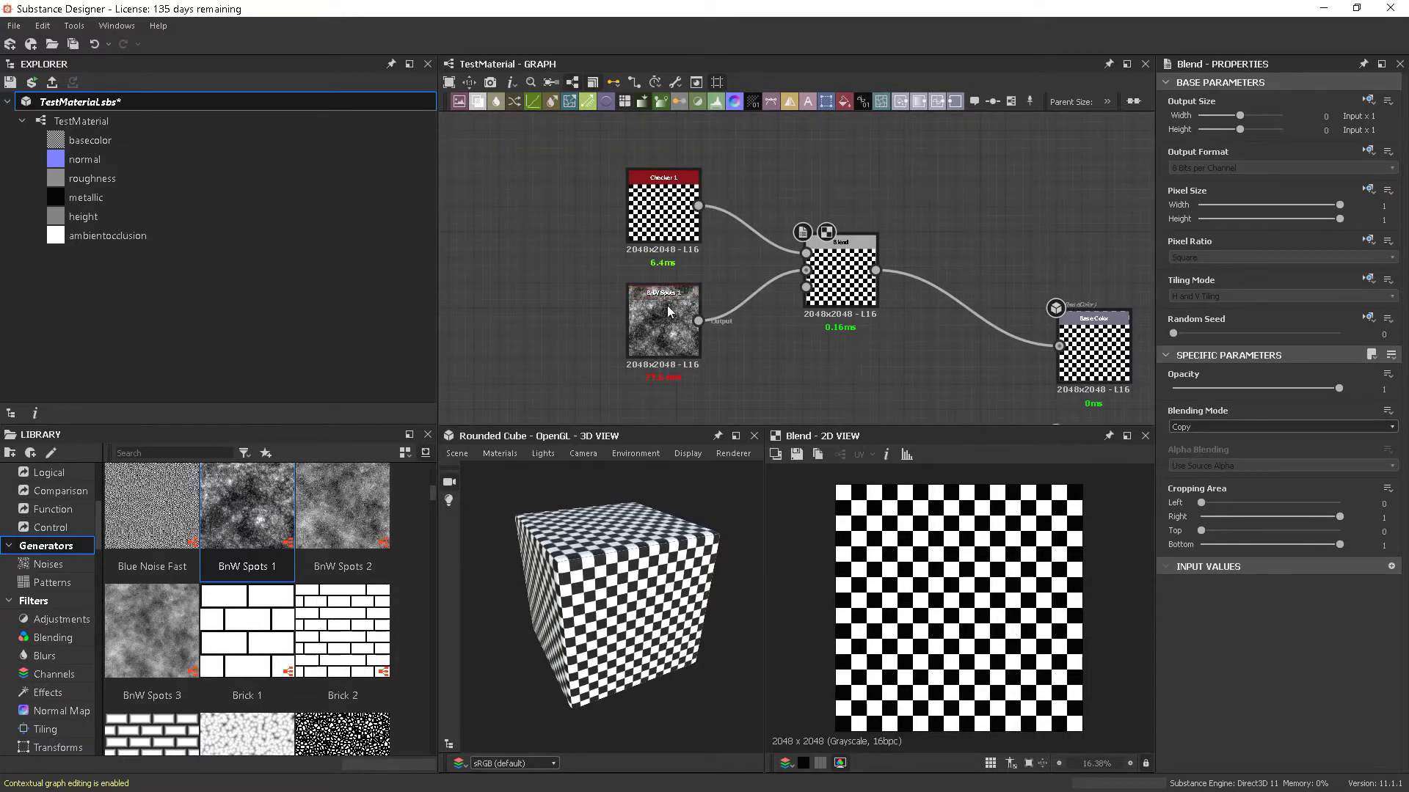
Try an opacity of 0.47 on the Blend node, inspect the cube, and return the opacity to 1.
{"action": "middle_click_drag", "start_coordinate": [804, 329], "coordinate": [766, 322]}
{"action": "scroll", "coordinate": [766, 323], "scroll_direction": "down", "scroll_amount": 2}
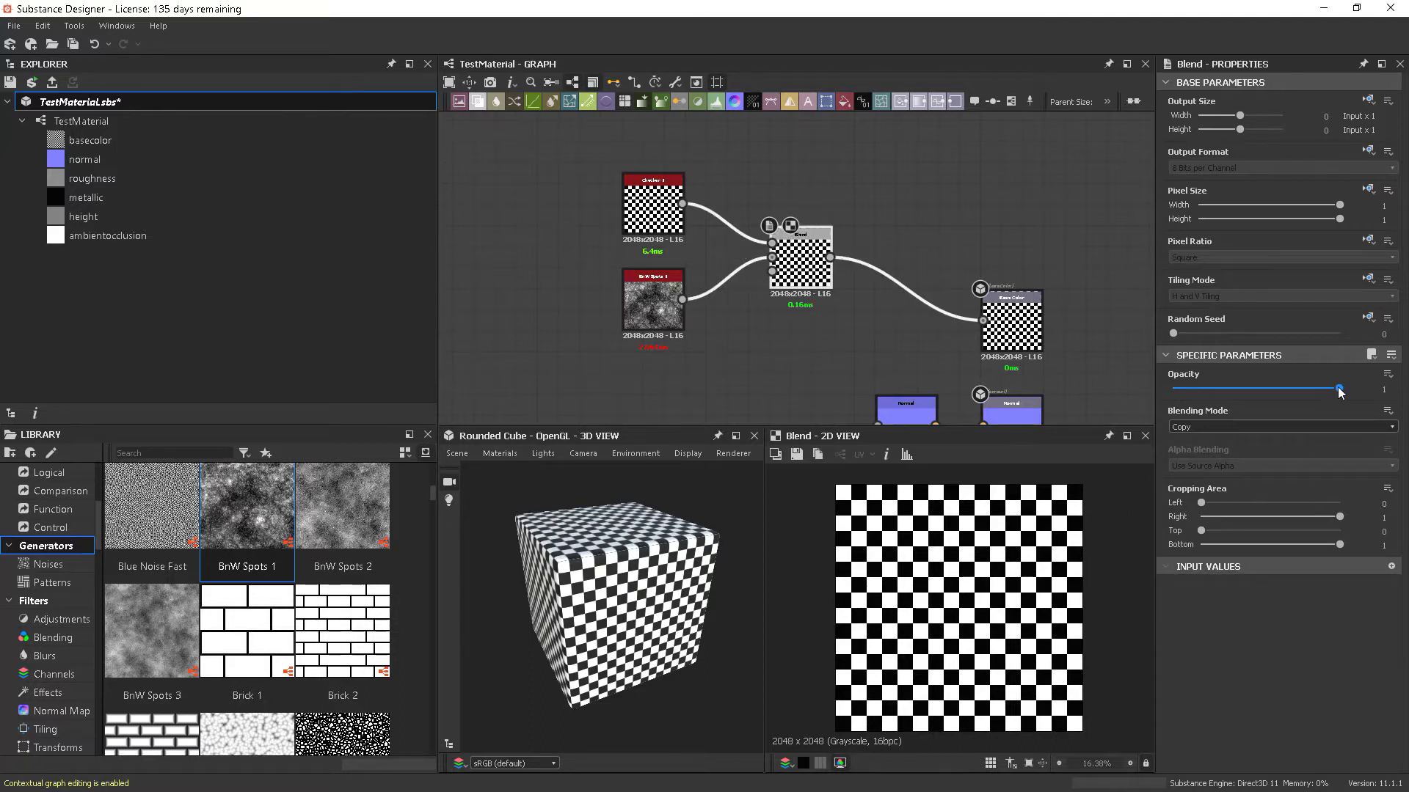
{"action": "left_click_drag", "start_coordinate": [1339, 391], "coordinate": [1253, 392]}
{"action": "left_click_drag", "start_coordinate": [572, 625], "coordinate": [671, 628]}
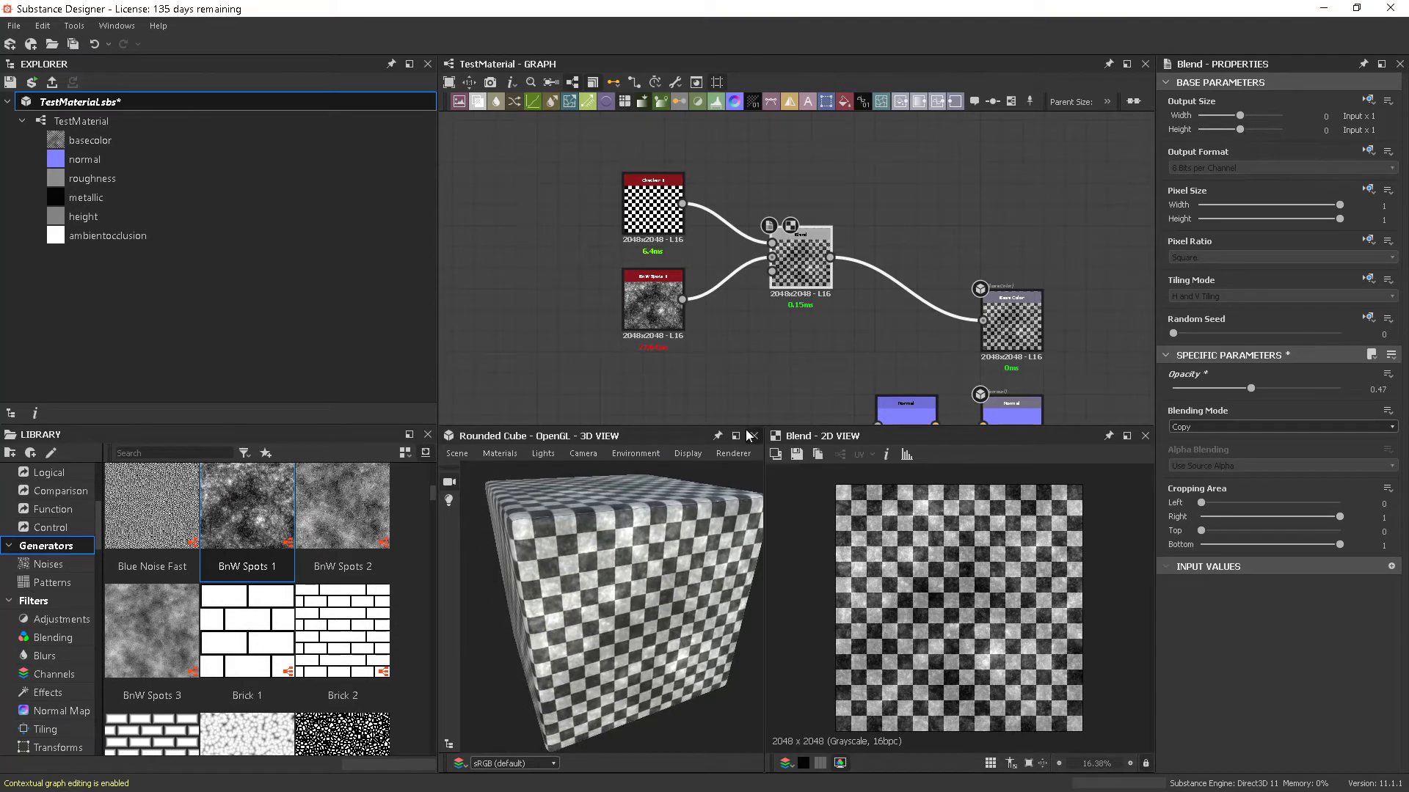
{"action": "left_click_drag", "start_coordinate": [1250, 389], "coordinate": [1353, 408]}
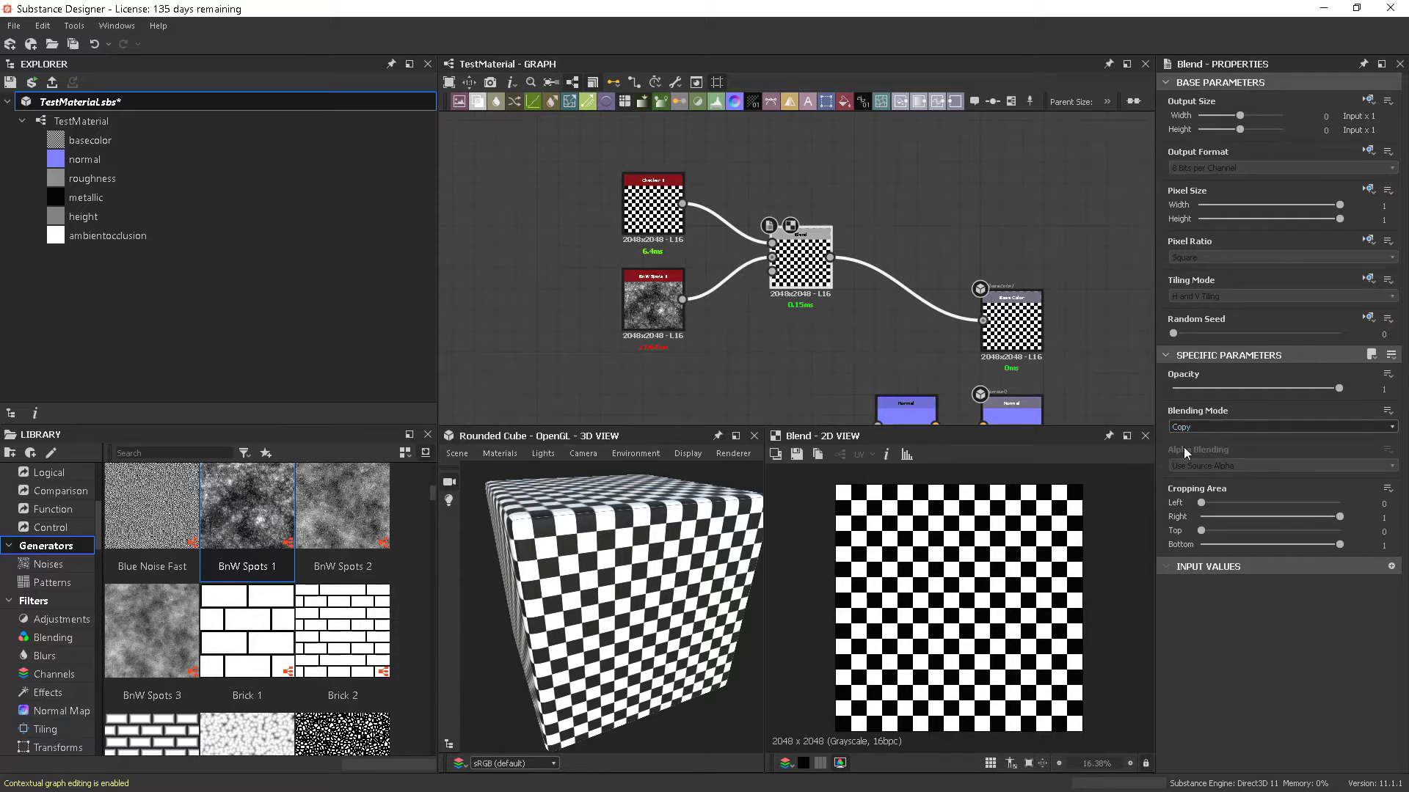
{"action": "scroll", "coordinate": [826, 328], "scroll_direction": "down", "scroll_amount": 3}
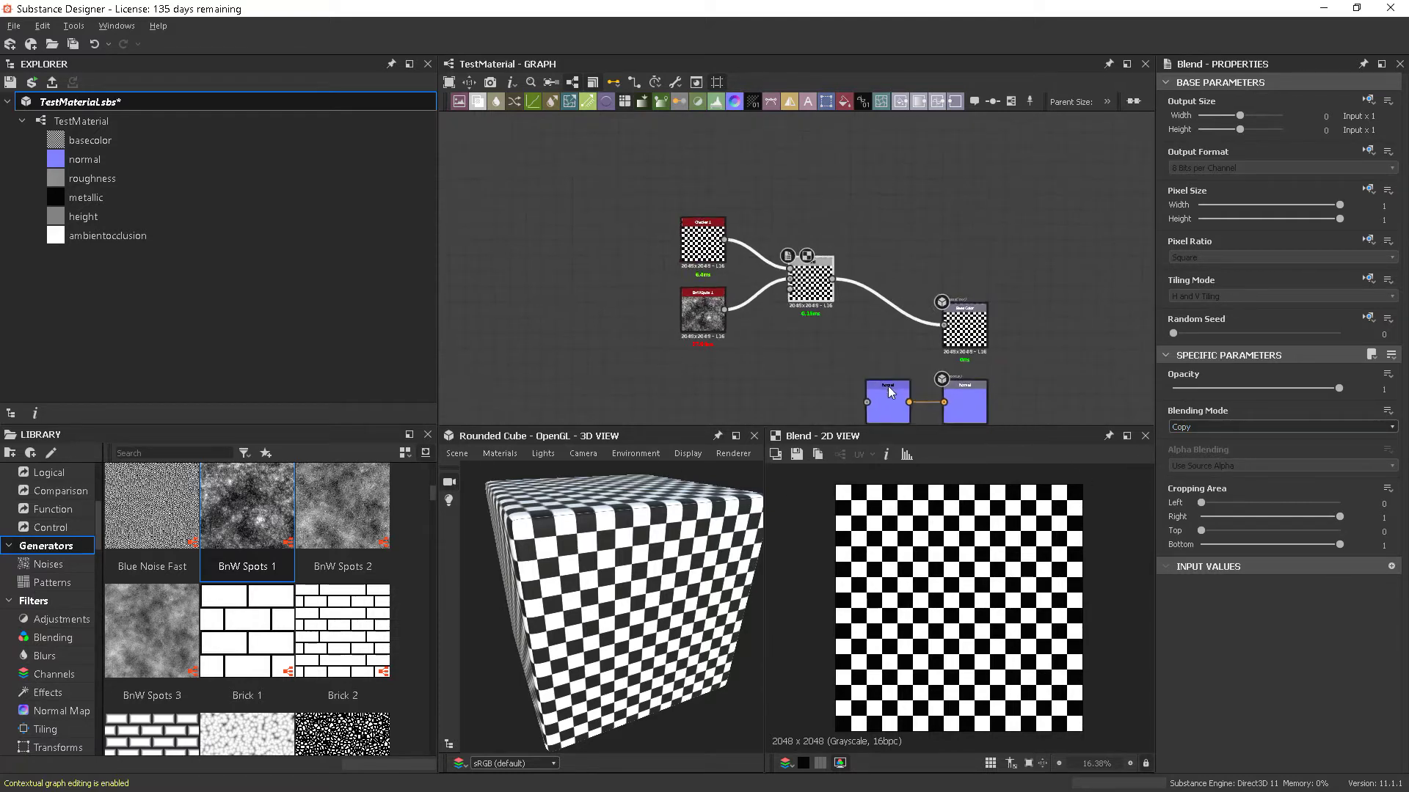
{"action": "middle_click_drag", "start_coordinate": [914, 370], "coordinate": [892, 302]}
{"action": "scroll", "coordinate": [844, 303], "scroll_direction": "down", "scroll_amount": 1}
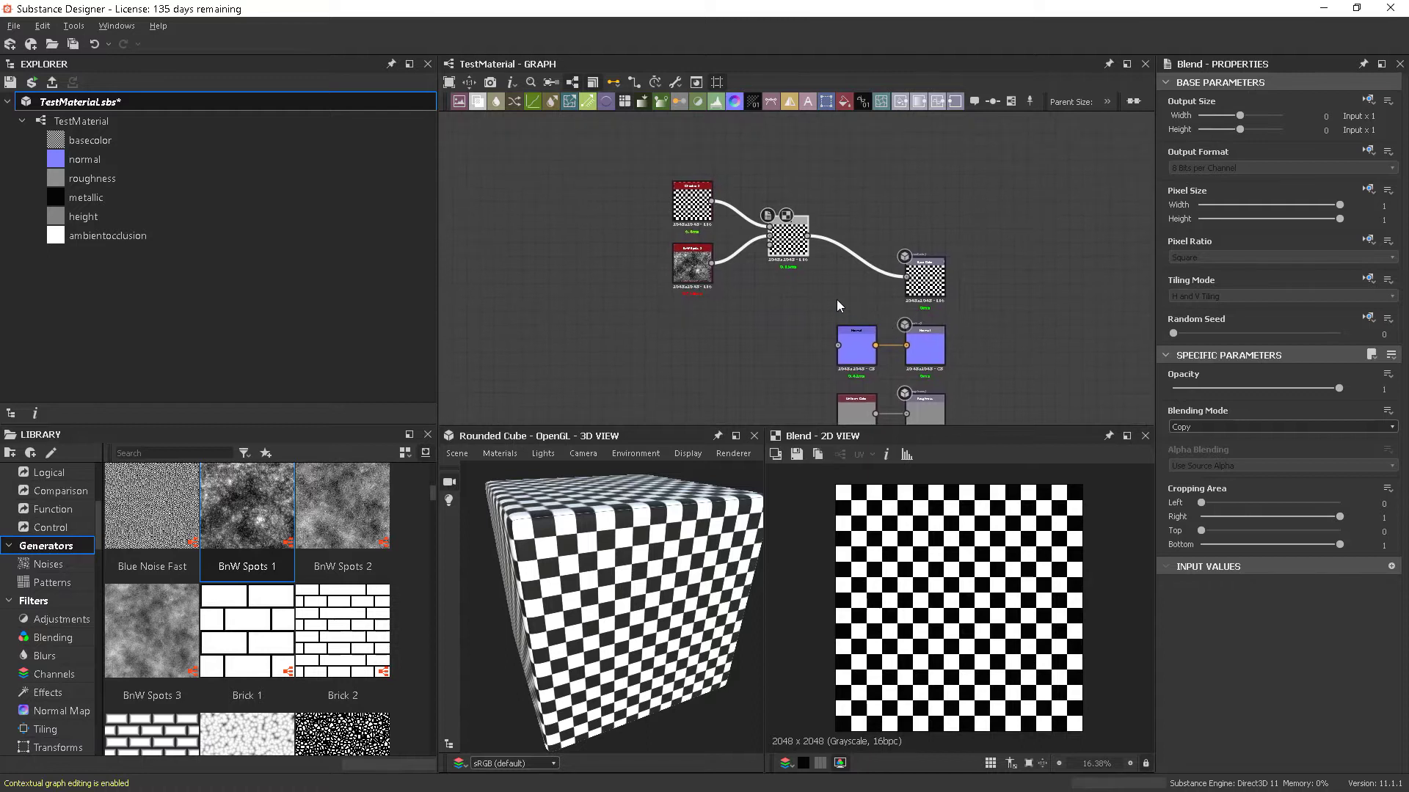
{"action": "scroll", "coordinate": [832, 282], "scroll_direction": "up", "scroll_amount": 2}
{"action": "middle_click_drag", "start_coordinate": [832, 282], "coordinate": [831, 311]}
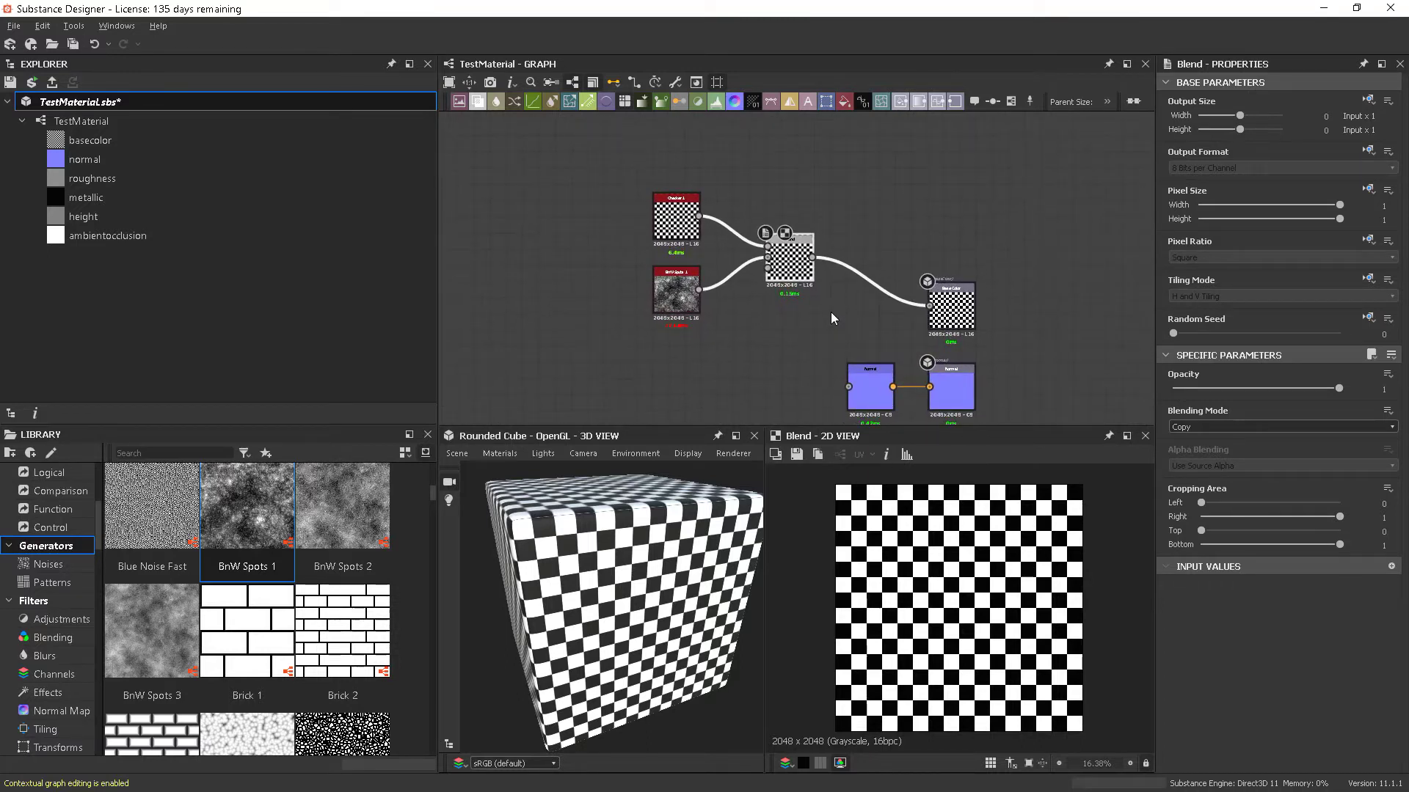
{"action": "scroll", "coordinate": [841, 315], "scroll_direction": "up", "scroll_amount": 2}
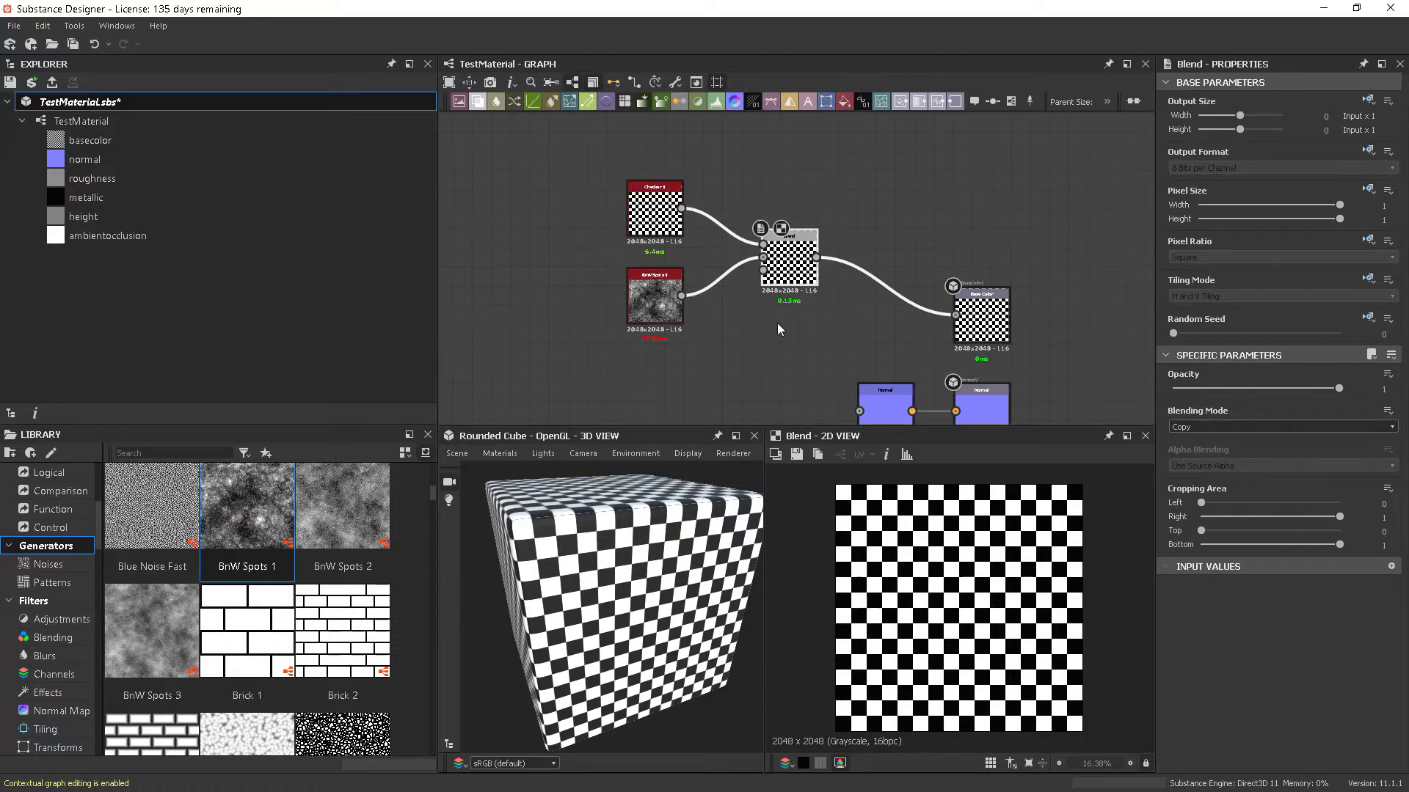
Try the Add Sub and Subtract blending modes on the Blend node, inspecting the cube's checker surface in close-up.
{"action": "left_click", "coordinate": [1214, 427]}
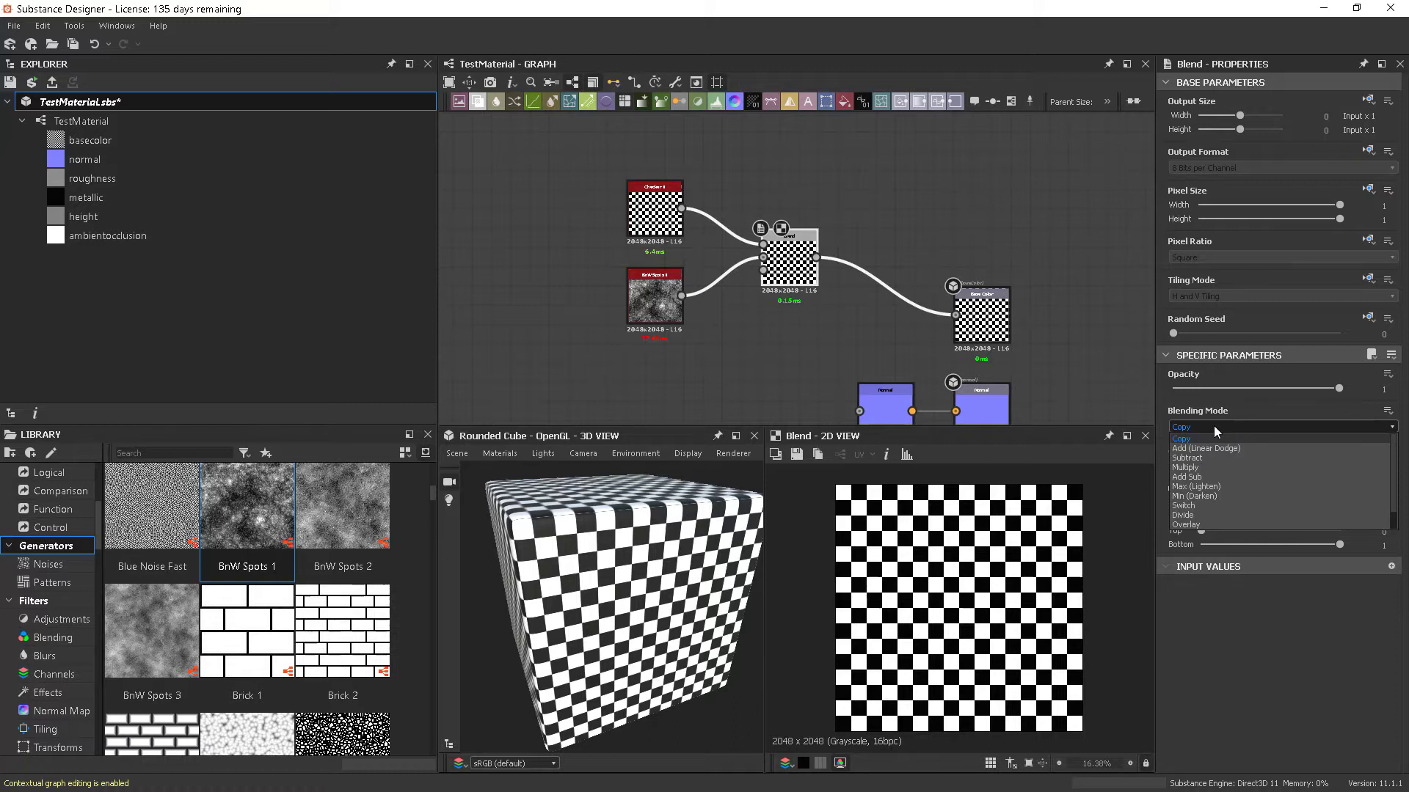
{"action": "left_click", "coordinate": [1218, 477]}
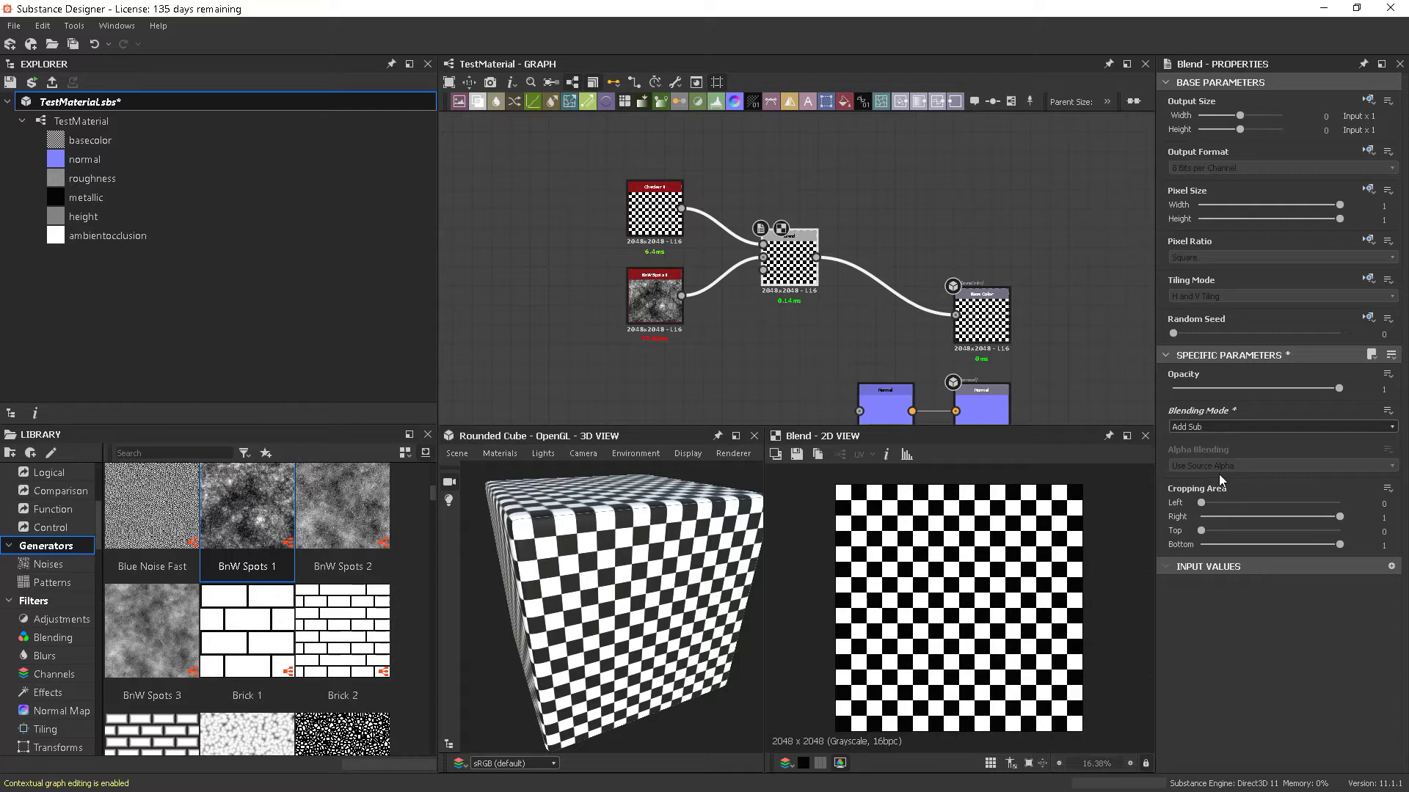
{"action": "scroll", "coordinate": [674, 584], "scroll_direction": "up", "scroll_amount": 5}
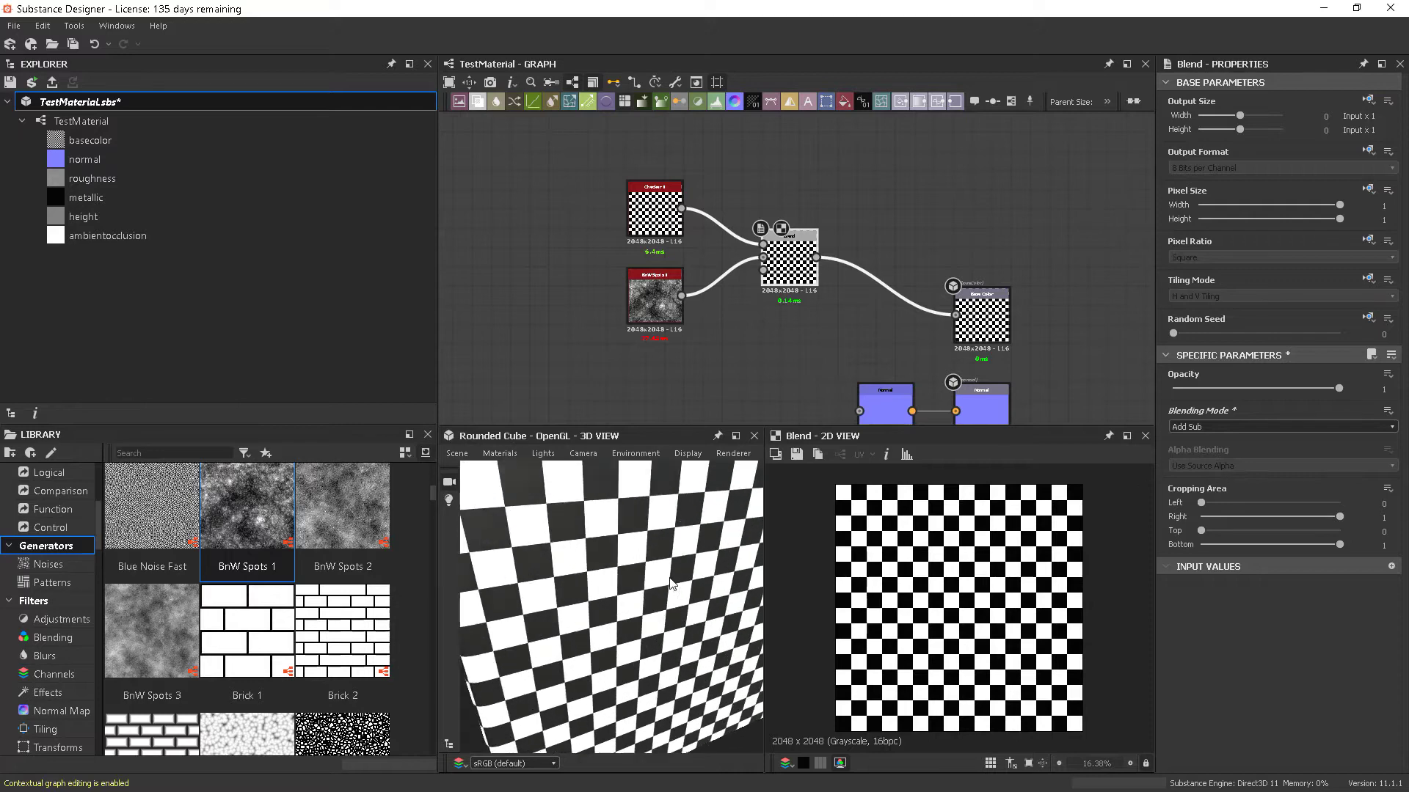
{"action": "left_click", "coordinate": [1201, 429]}
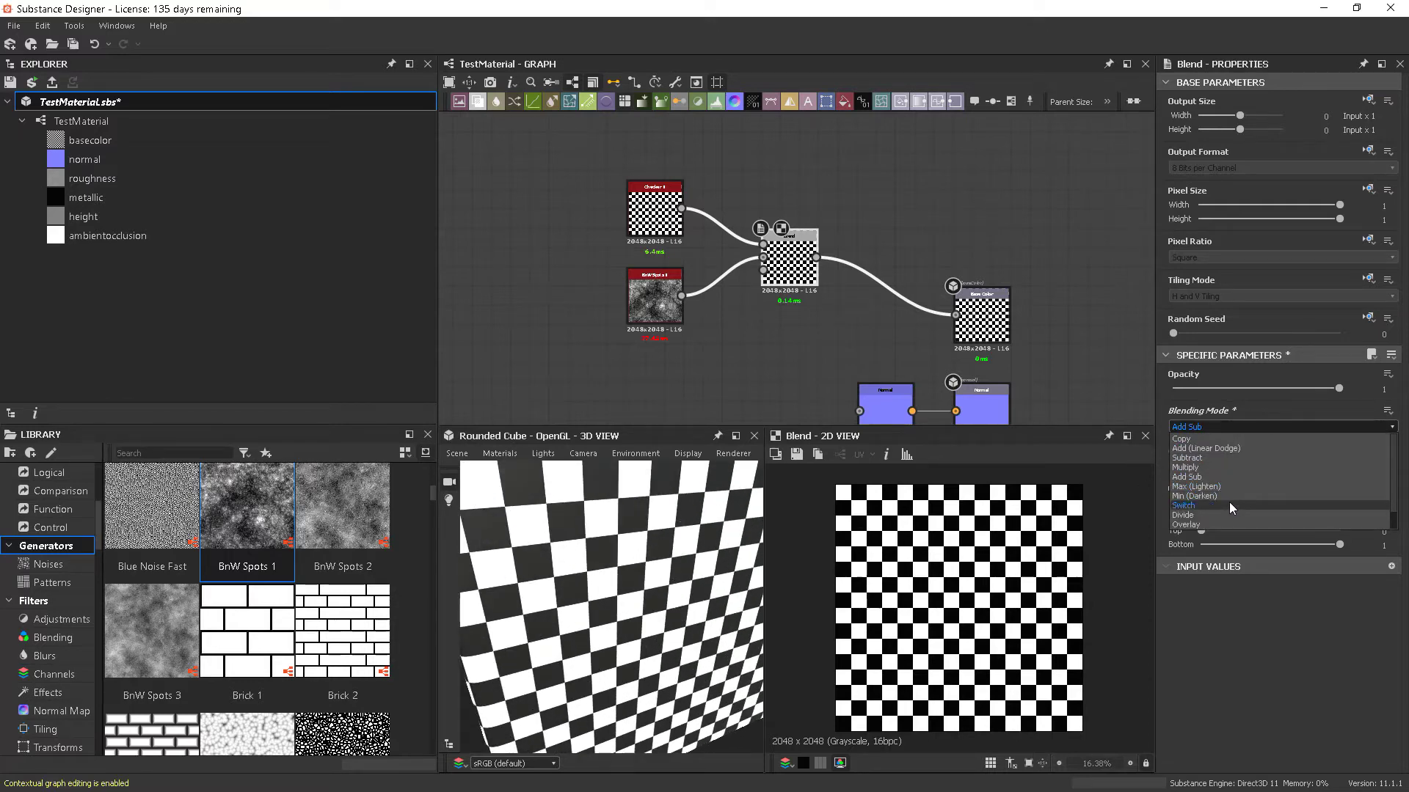
{"action": "left_click", "coordinate": [1205, 457]}
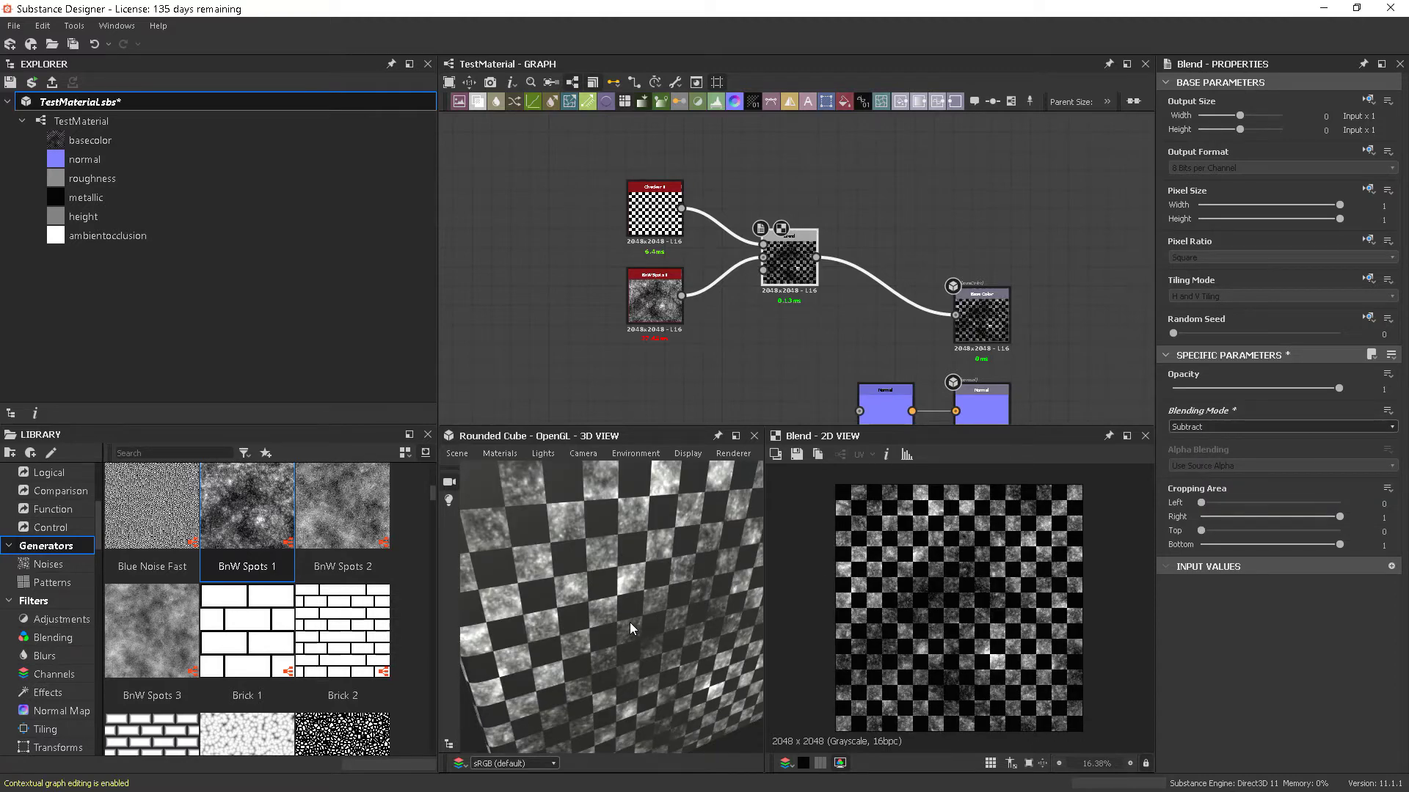
{"action": "scroll", "coordinate": [629, 622], "scroll_direction": "down", "scroll_amount": 4}
Switch the Blend node to Multiply and back to Subtract, comparing how the spots fill the cube's checker squares.
{"action": "left_click", "coordinate": [1196, 430]}
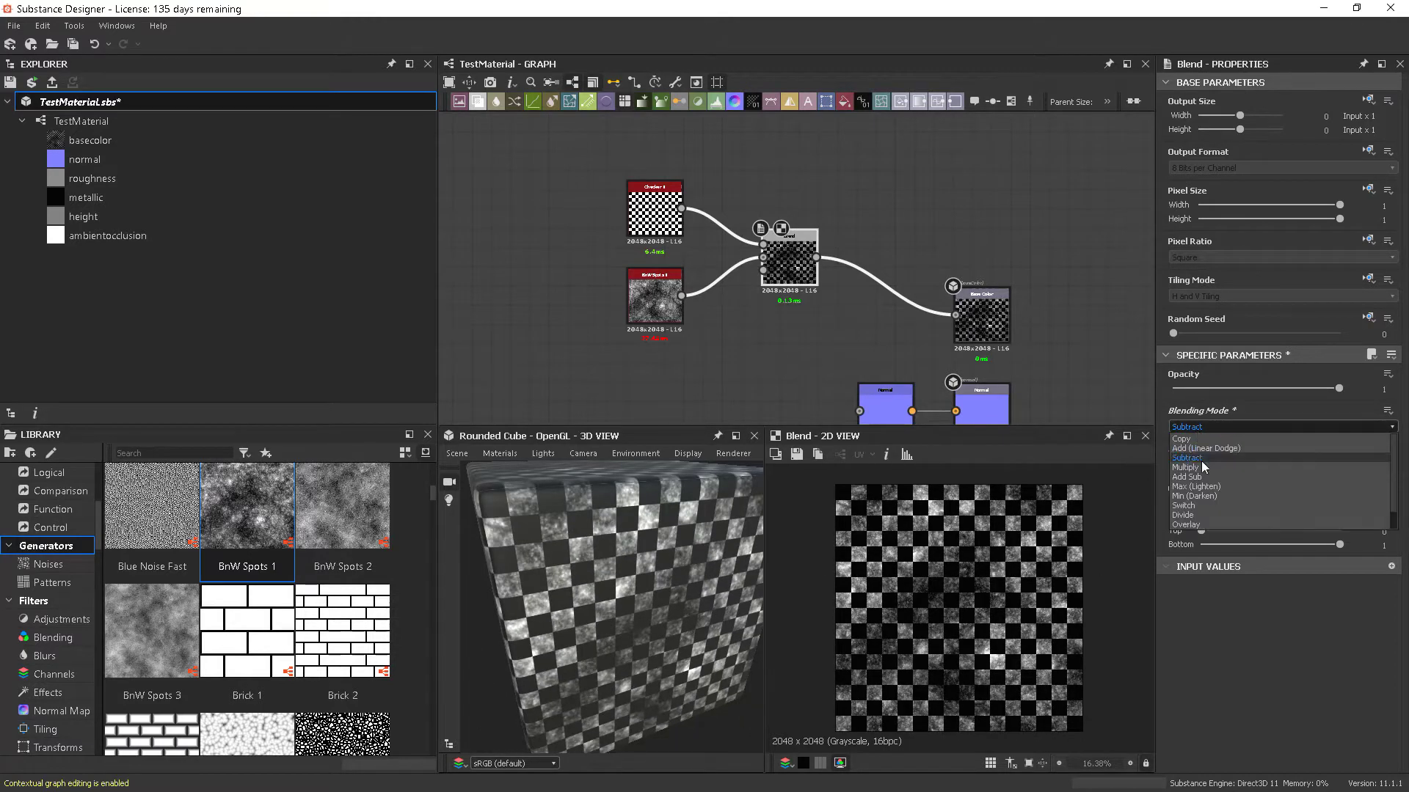
{"action": "left_click", "coordinate": [1201, 466]}
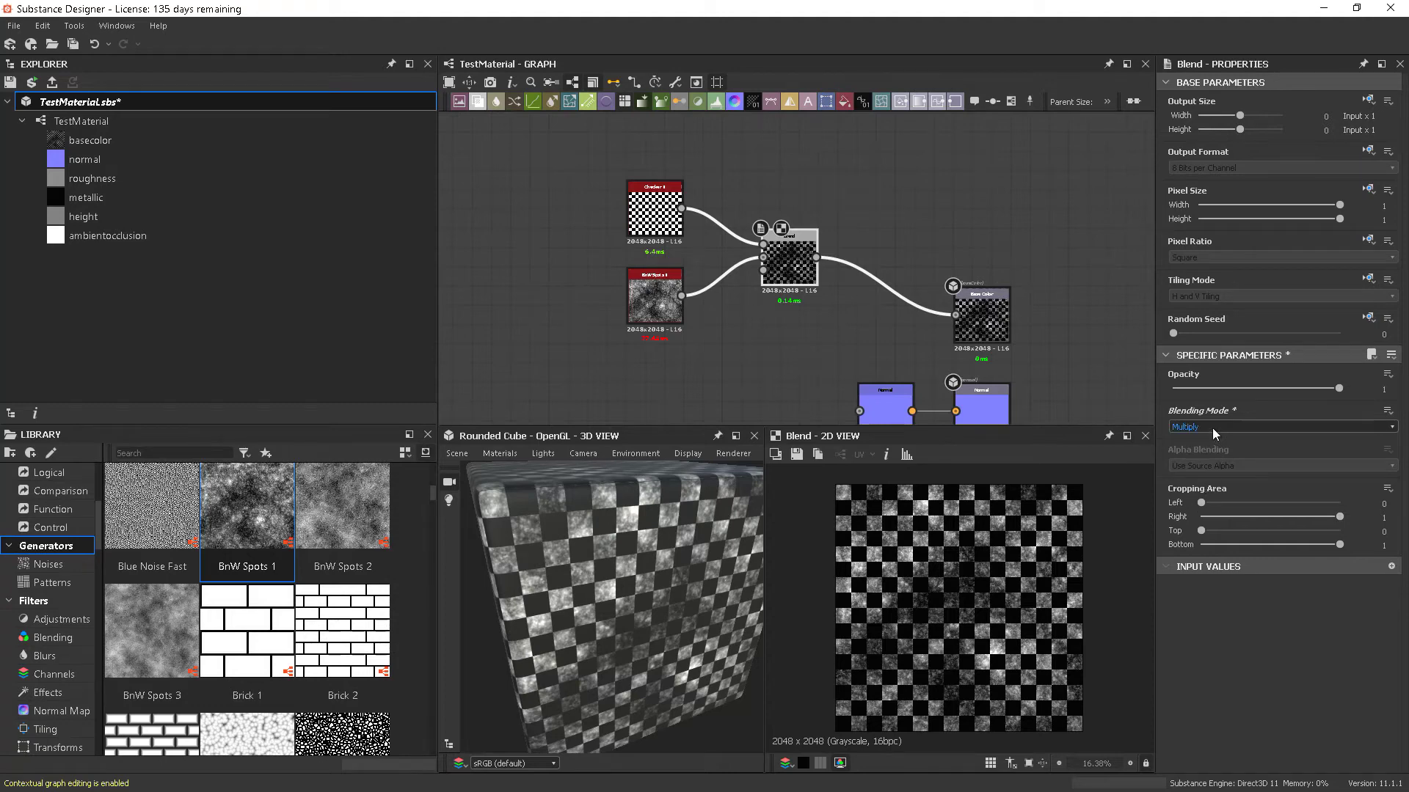
{"action": "left_click", "coordinate": [1212, 429]}
{"action": "left_click", "coordinate": [1206, 458]}
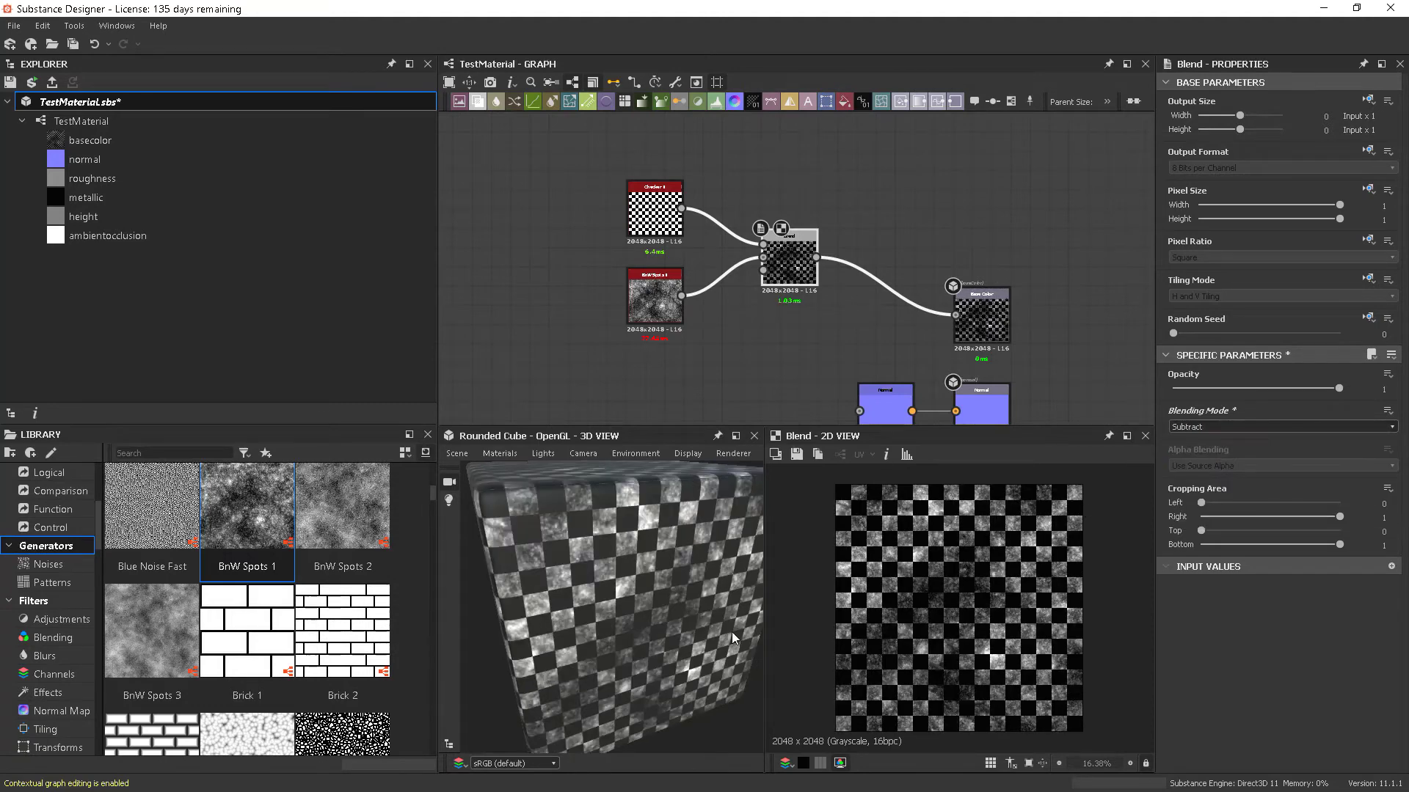
{"action": "scroll", "coordinate": [615, 610], "scroll_direction": "up", "scroll_amount": 5}
{"action": "mouse_move", "coordinate": [631, 613]}
{"action": "left_mouse_down"}
{"action": "mouse_move", "coordinate": [586, 600]}
{"action": "mouse_move", "coordinate": [658, 609]}
{"action": "left_mouse_up"}
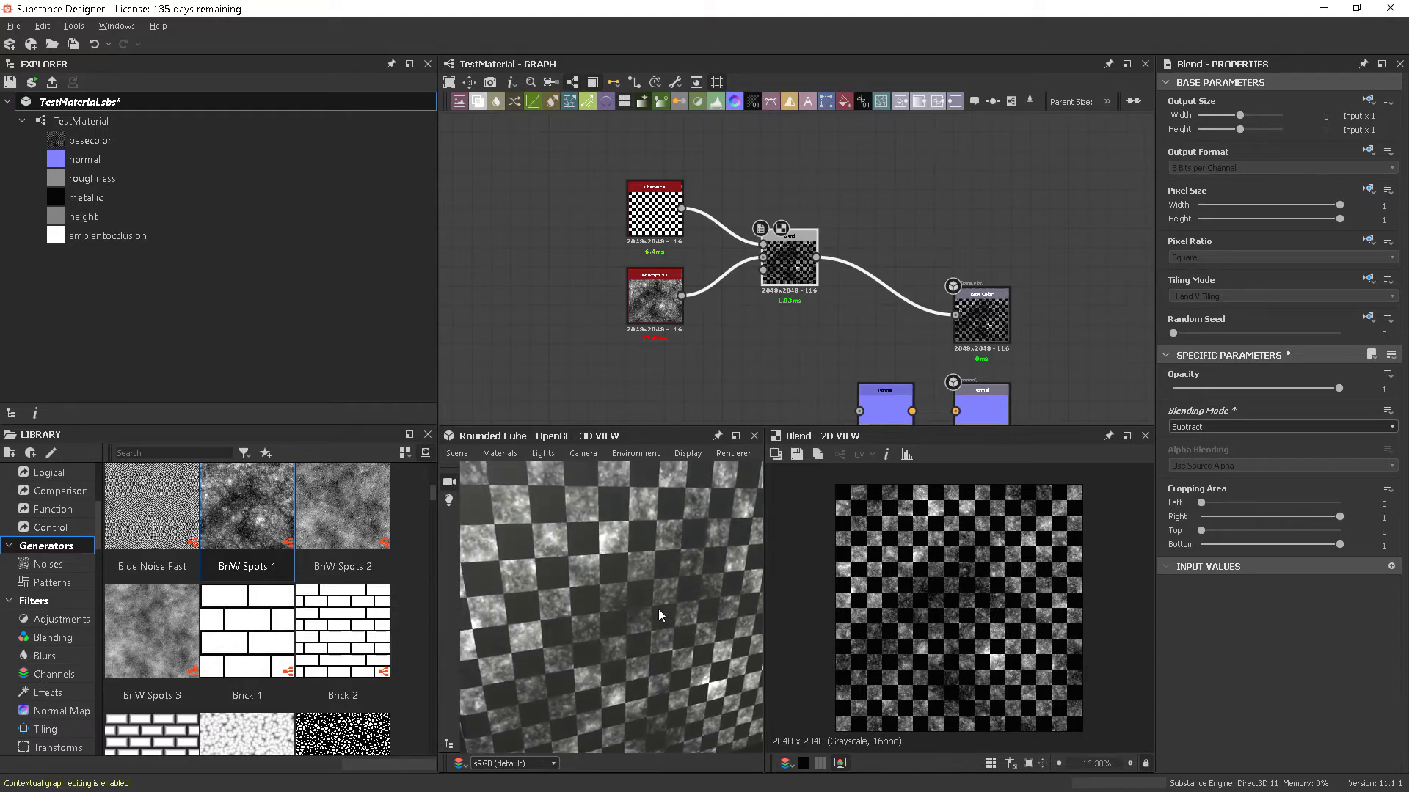
{"action": "scroll", "coordinate": [659, 614], "scroll_direction": "down", "scroll_amount": 5}
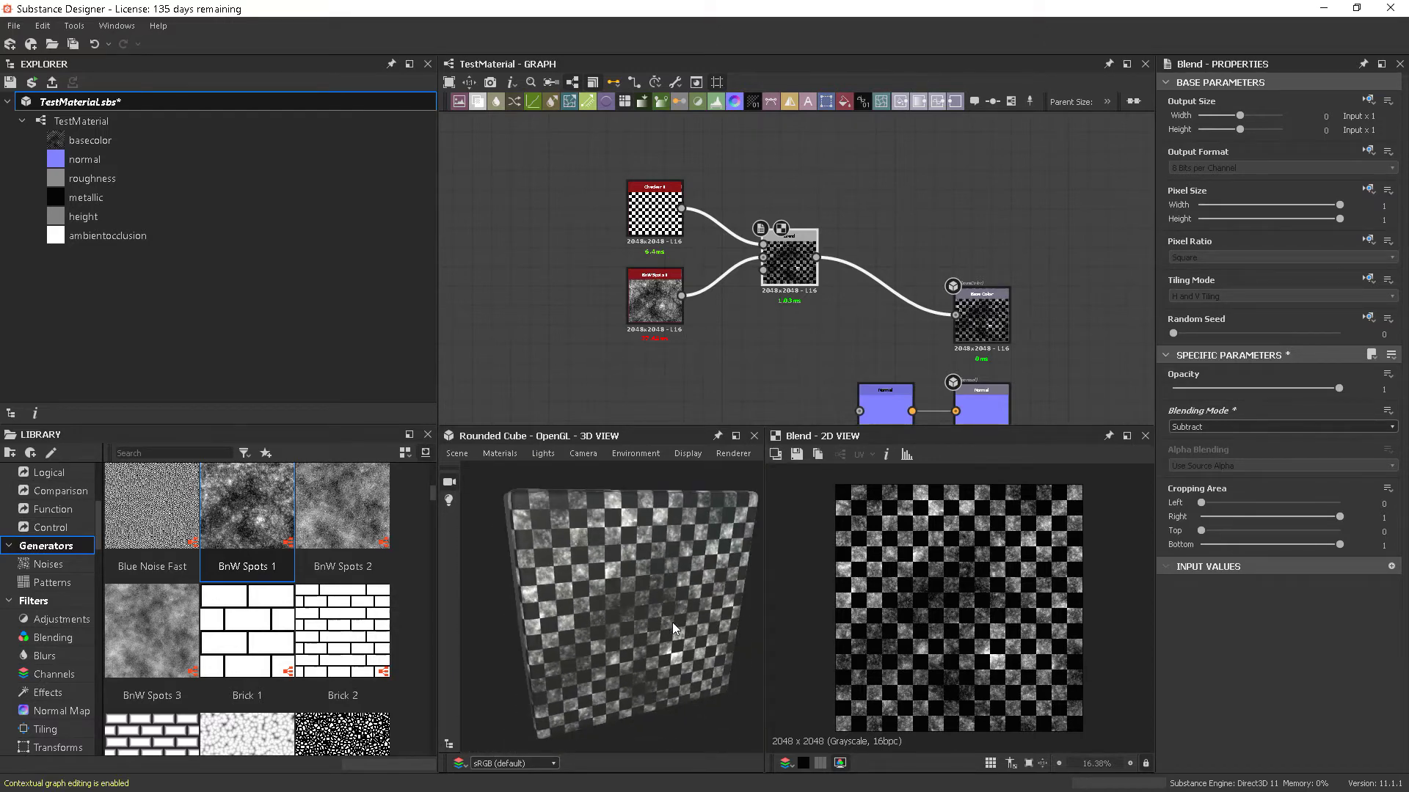
Check the BnW Spots 1 node's properties, then set the Blend node's blending mode to Multiply.
{"action": "left_click", "coordinate": [658, 305]}
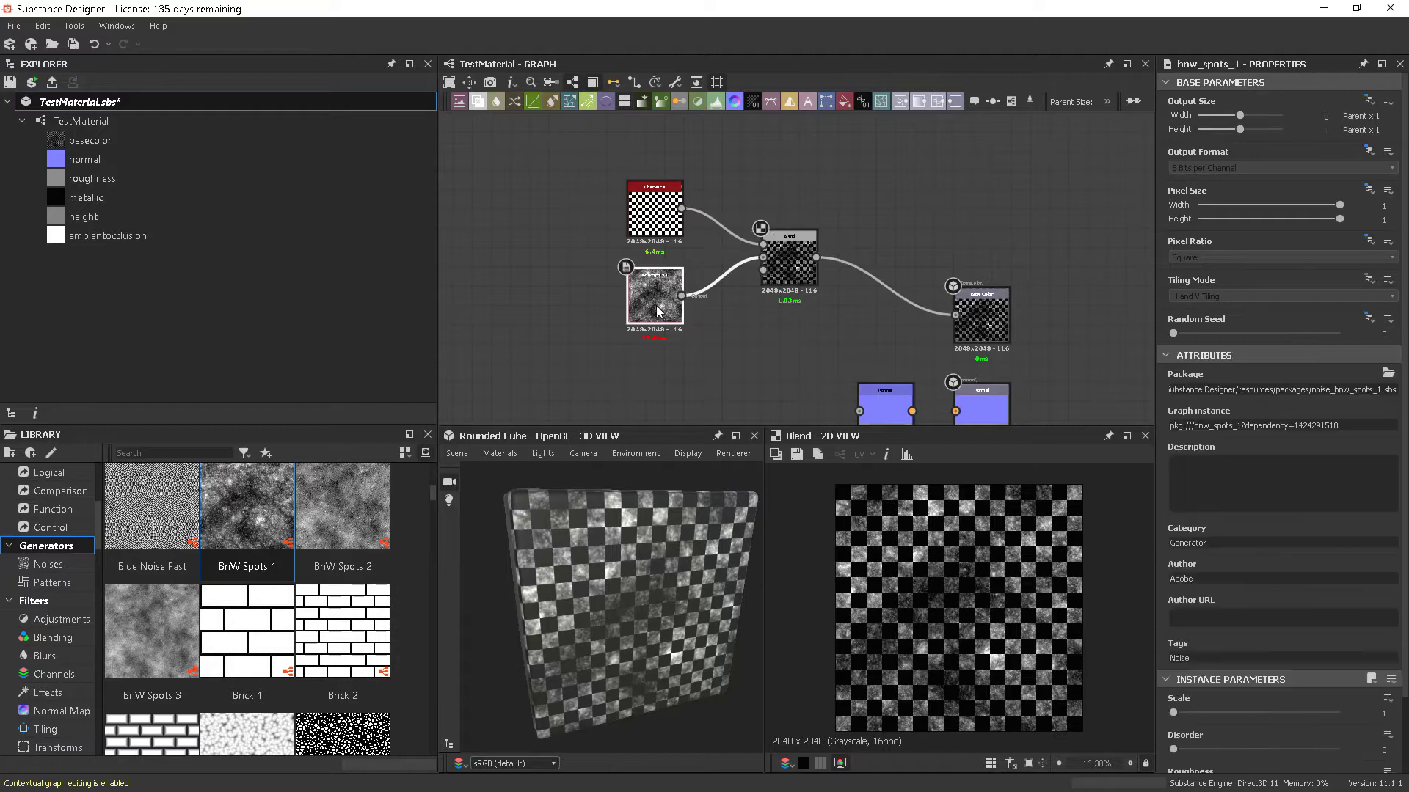
{"action": "left_click", "coordinate": [781, 254]}
{"action": "left_click", "coordinate": [1220, 426]}
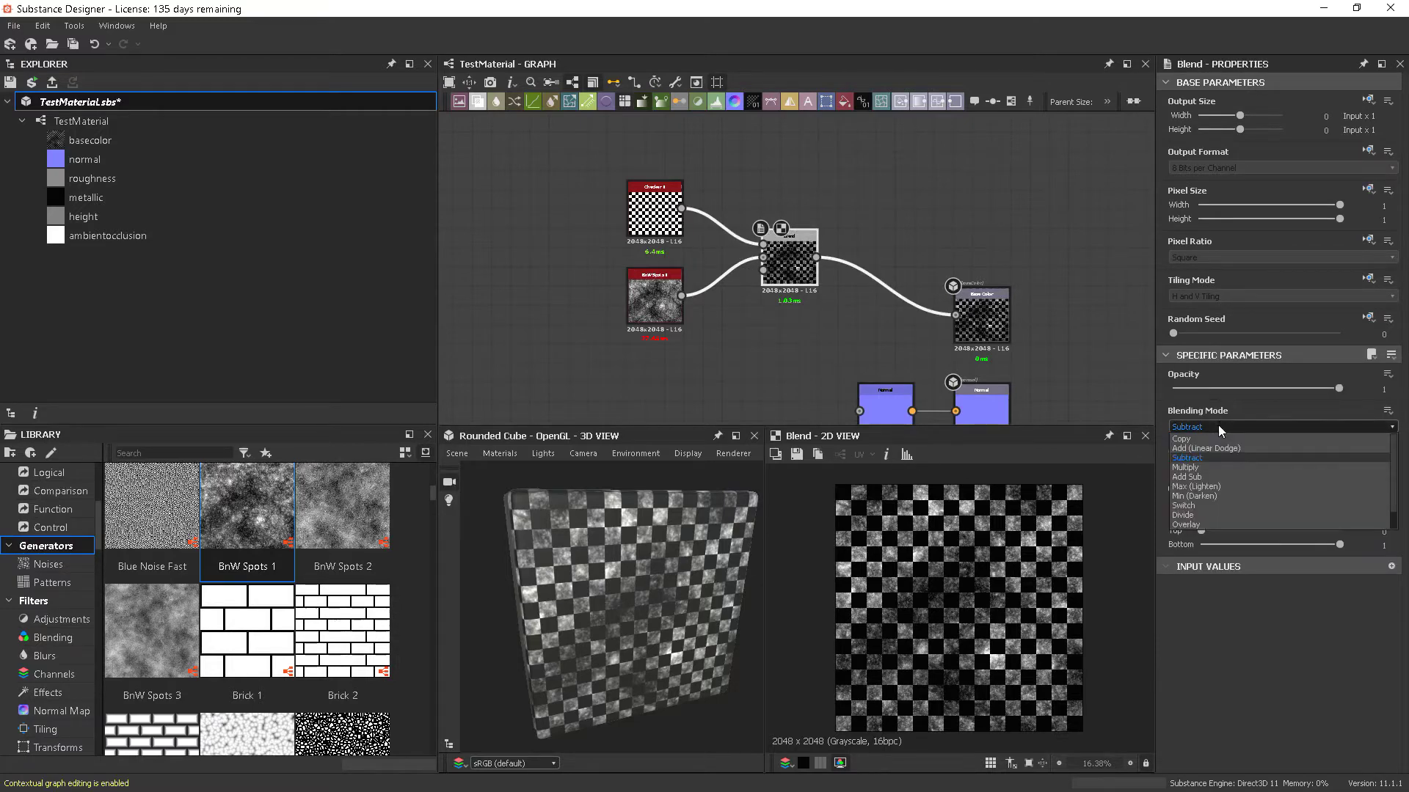
{"action": "left_click", "coordinate": [1222, 468]}
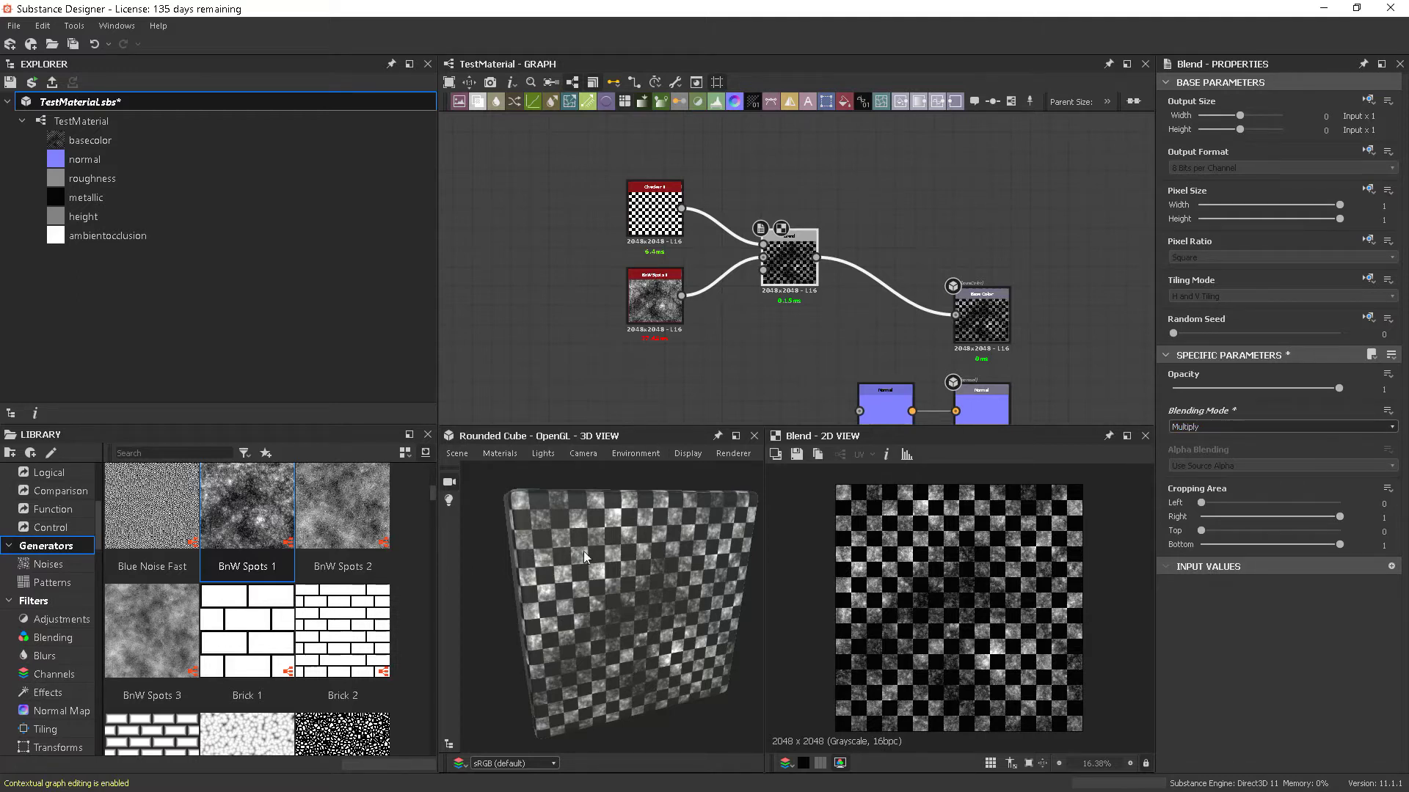
Try the Overlay blending mode on the Blend node and inspect the cube up close and from another angle.
{"action": "left_click", "coordinate": [1203, 426]}
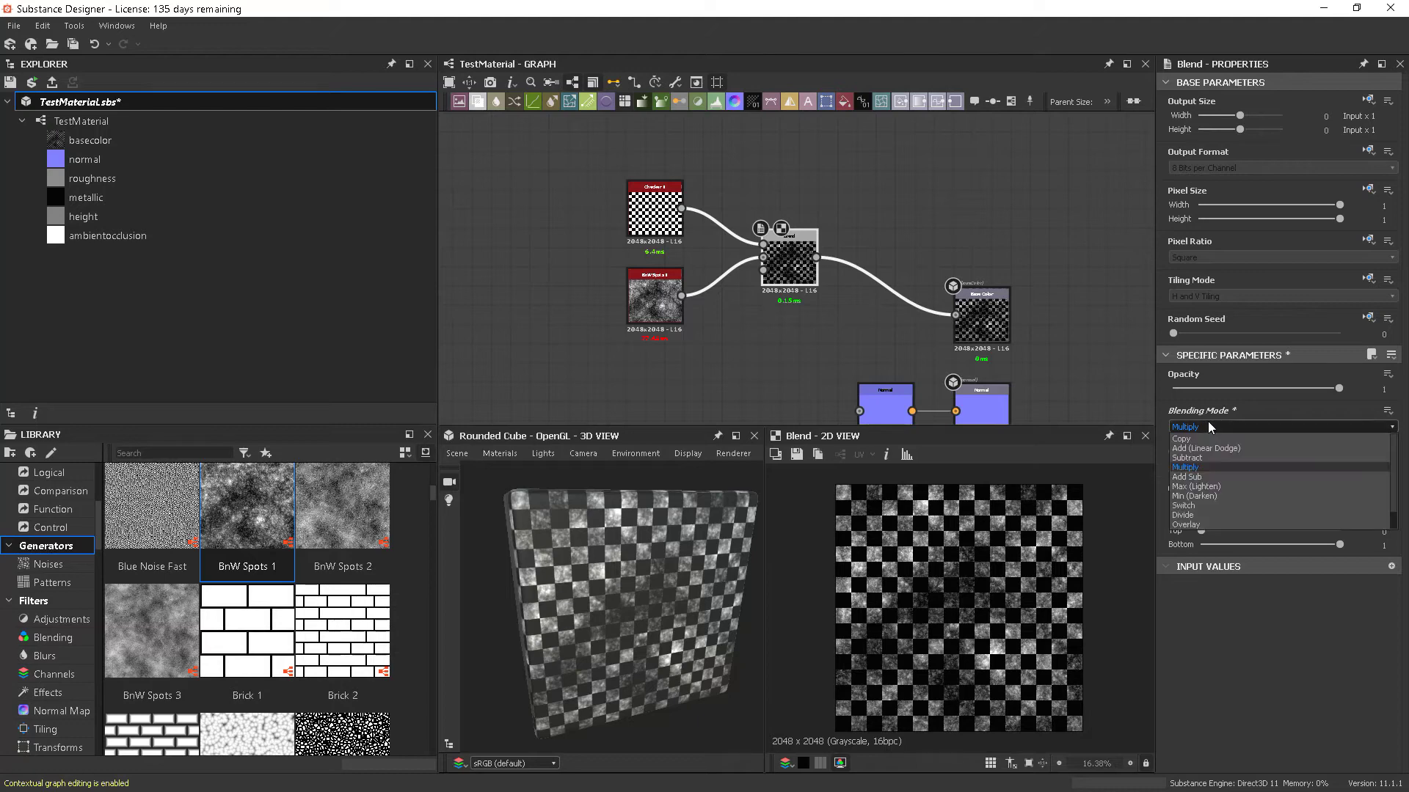
{"action": "left_click", "coordinate": [1207, 525]}
{"action": "mouse_move", "coordinate": [602, 587]}
{"action": "left_mouse_down"}
{"action": "mouse_move", "coordinate": [580, 583]}
{"action": "mouse_move", "coordinate": [653, 576]}
{"action": "mouse_move", "coordinate": [615, 570]}
{"action": "left_mouse_up"}
{"action": "scroll", "coordinate": [610, 578], "scroll_direction": "up", "scroll_amount": 5}
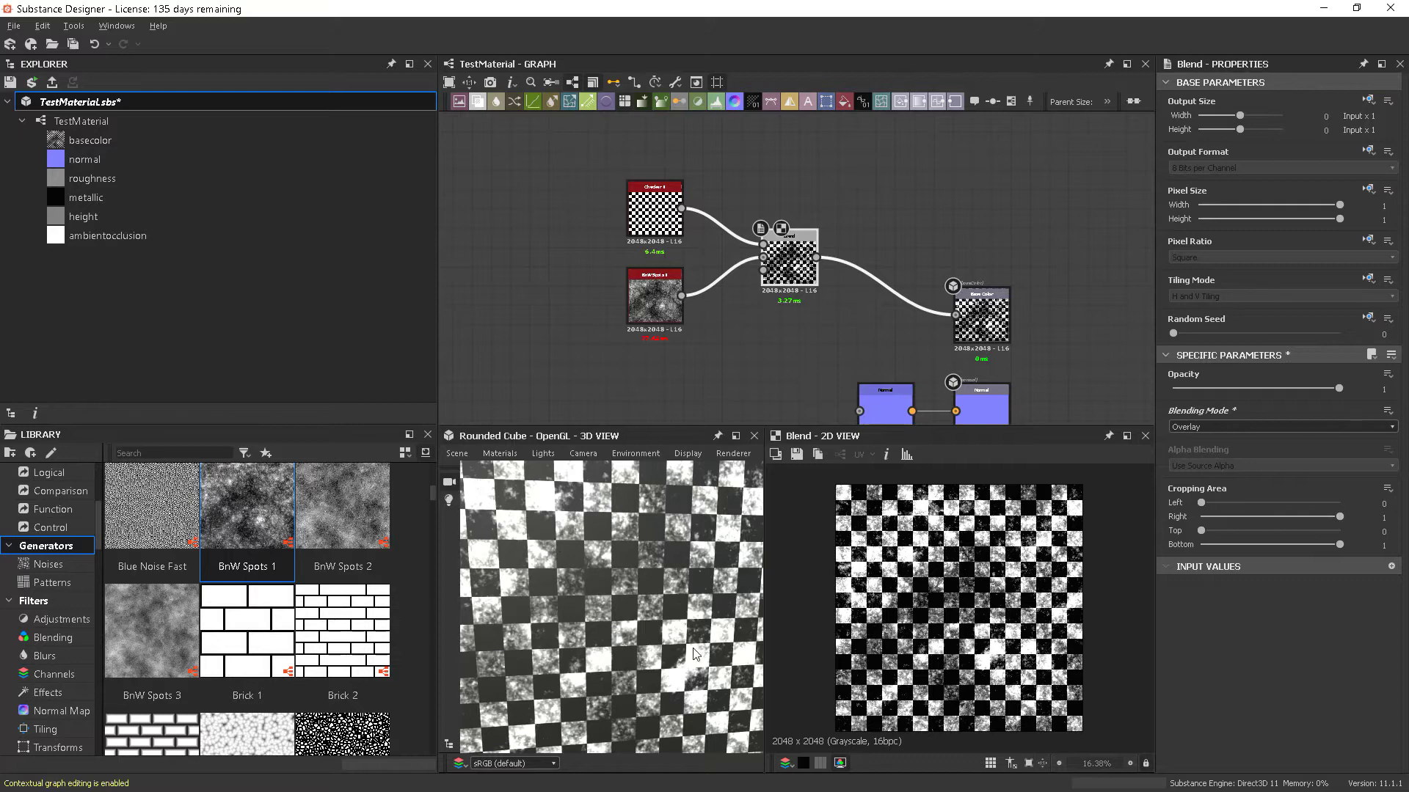
{"action": "scroll", "coordinate": [644, 625], "scroll_direction": "down", "scroll_amount": 5}
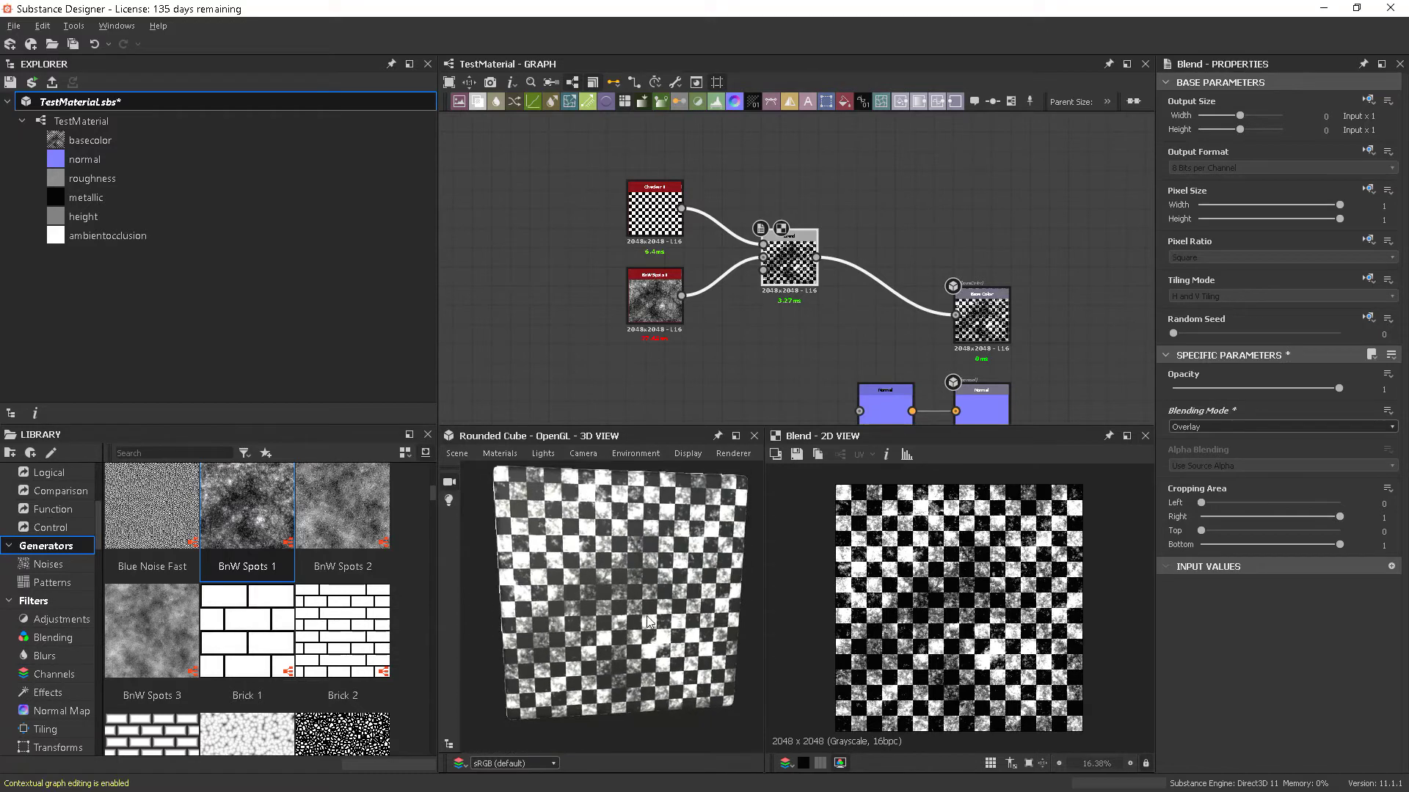
{"action": "left_click_drag", "start_coordinate": [647, 622], "coordinate": [717, 666]}
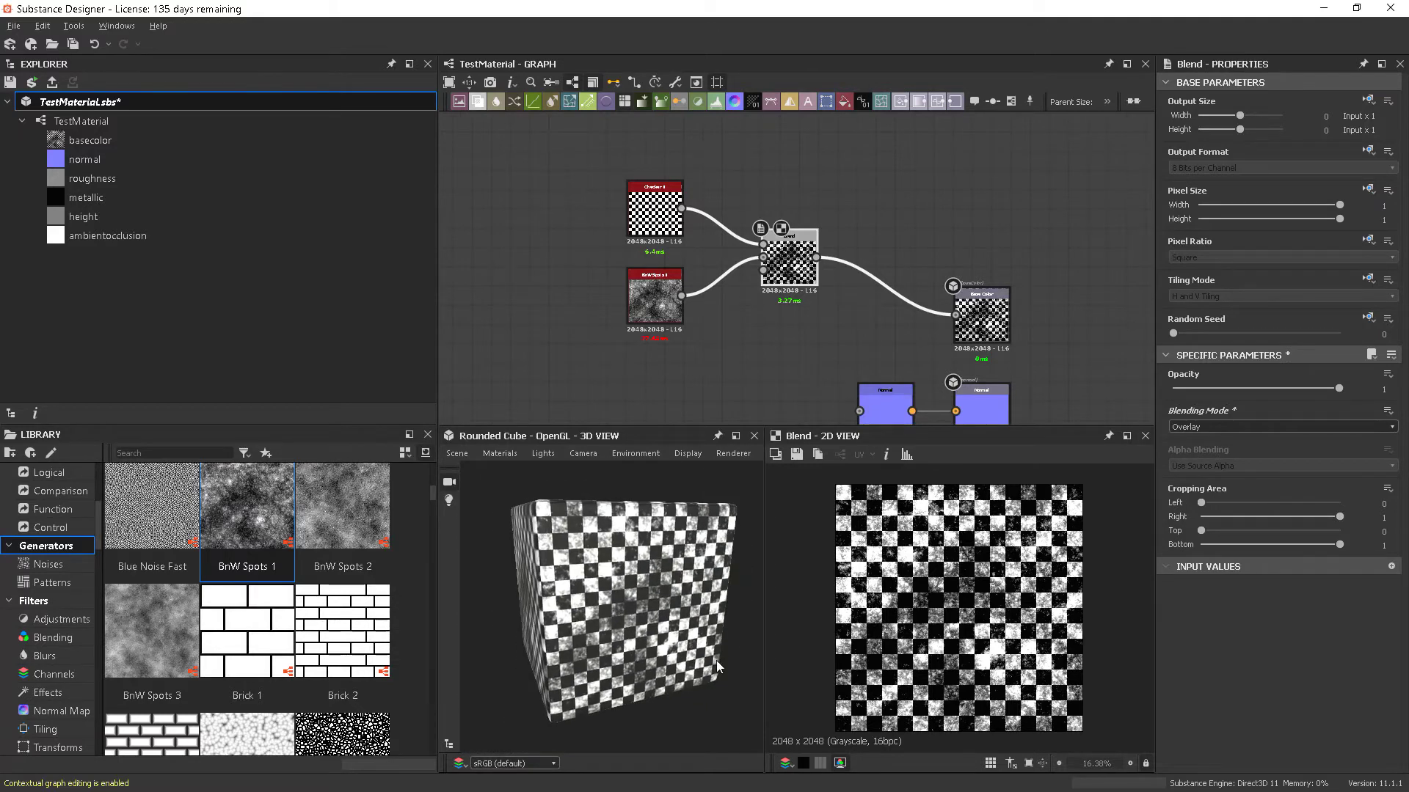
Try the Add (Linear Dodge) blending mode on the Blend node, then return it to Copy.
{"action": "left_click", "coordinate": [1215, 429]}
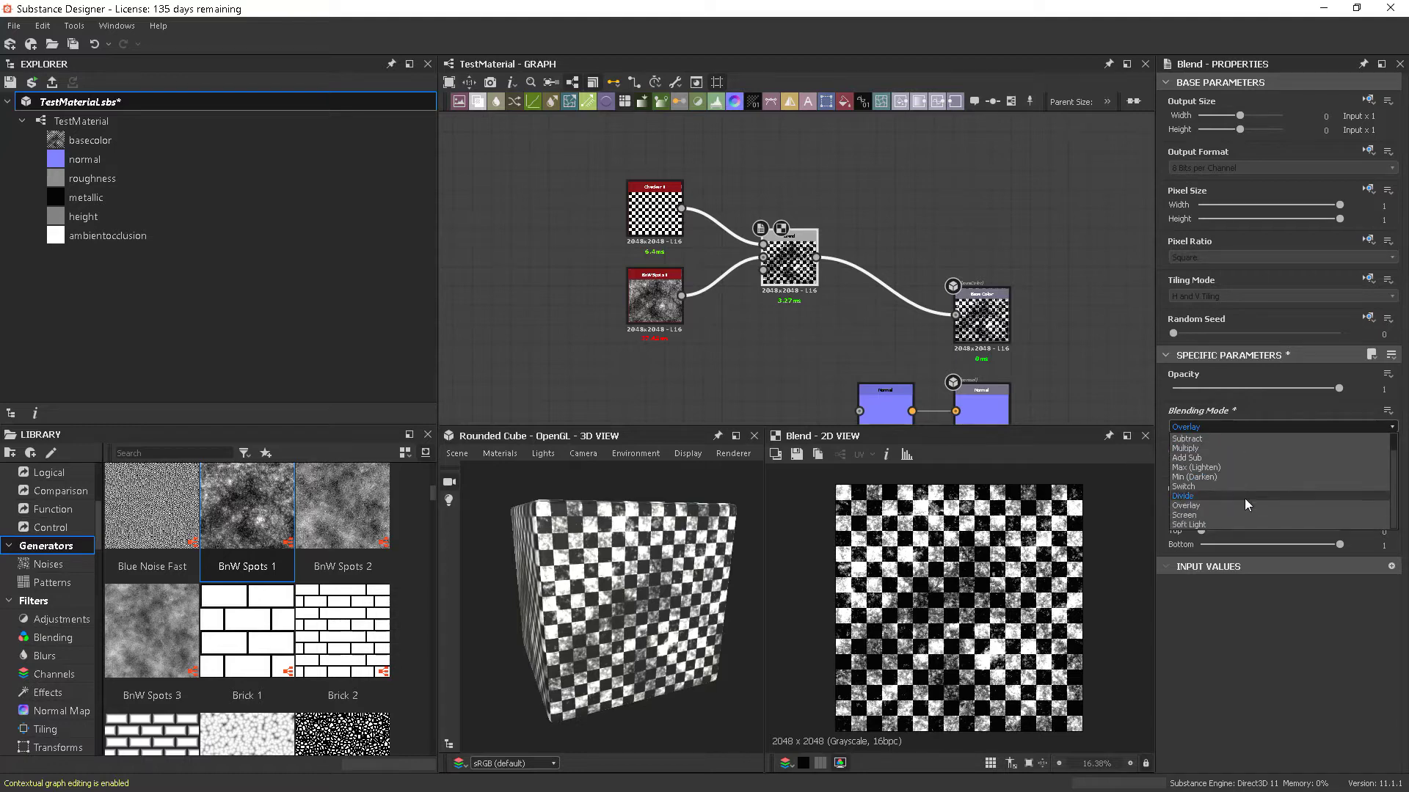
{"action": "scroll", "coordinate": [1242, 498], "scroll_direction": "up", "scroll_amount": 1}
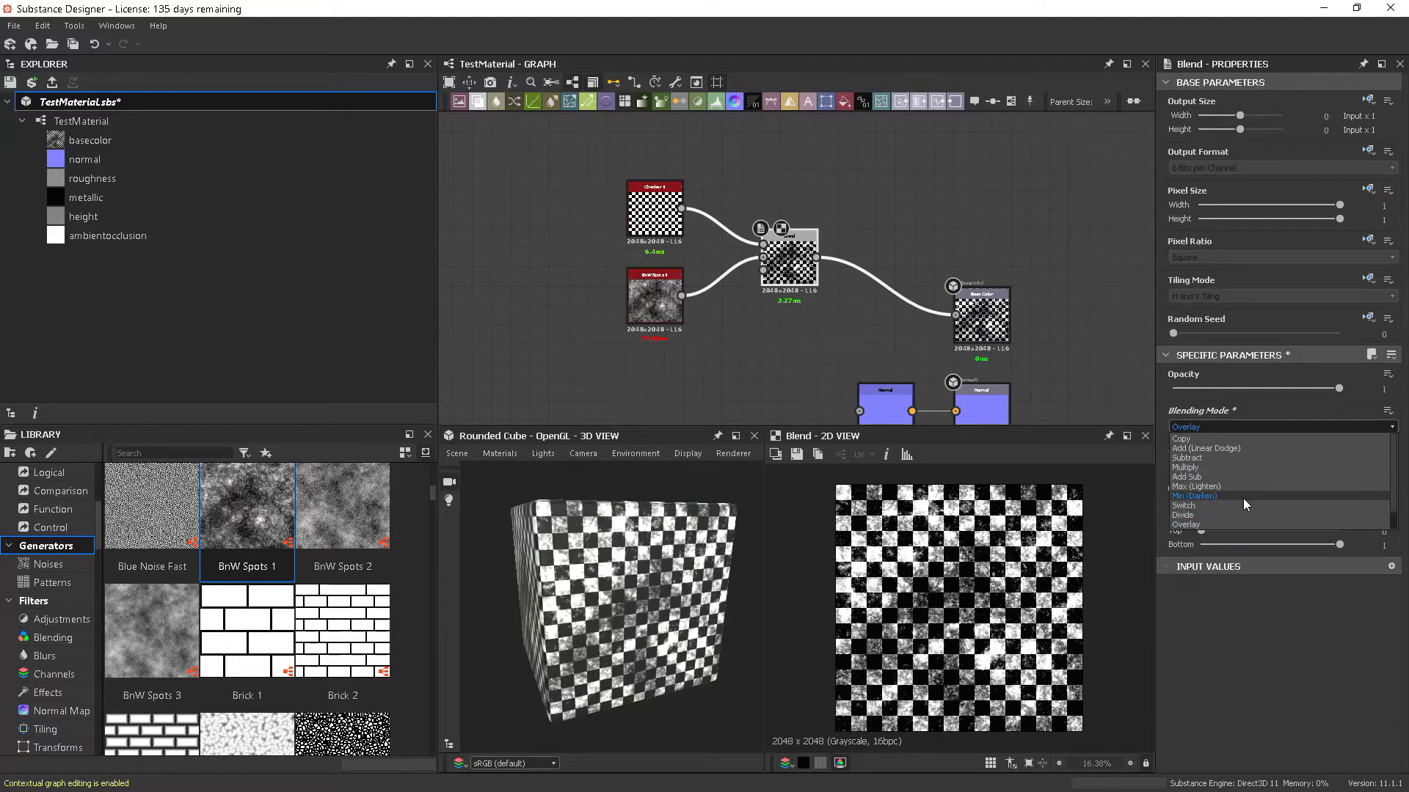
{"action": "left_click", "coordinate": [1222, 448]}
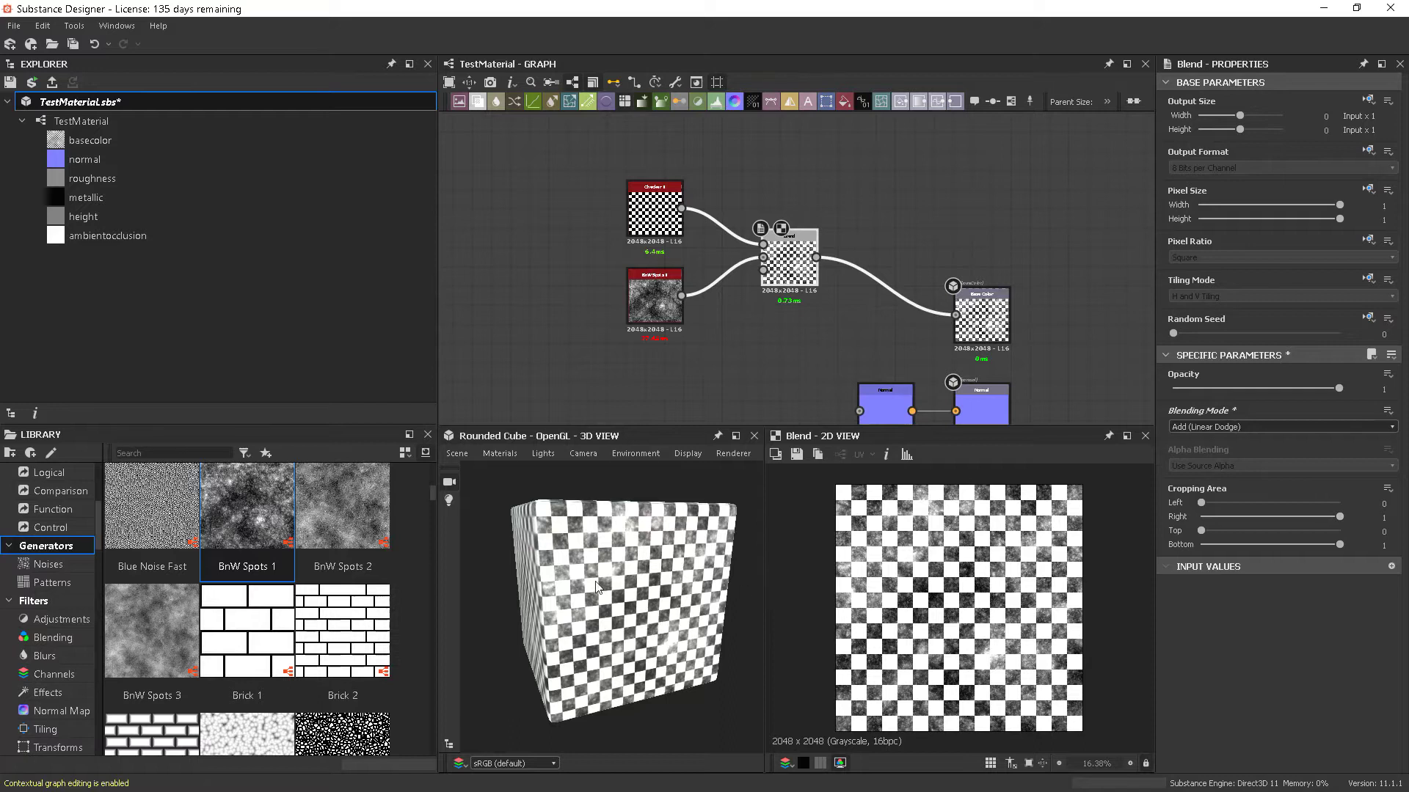
{"action": "left_click", "coordinate": [1182, 428]}
{"action": "left_click", "coordinate": [1193, 436]}
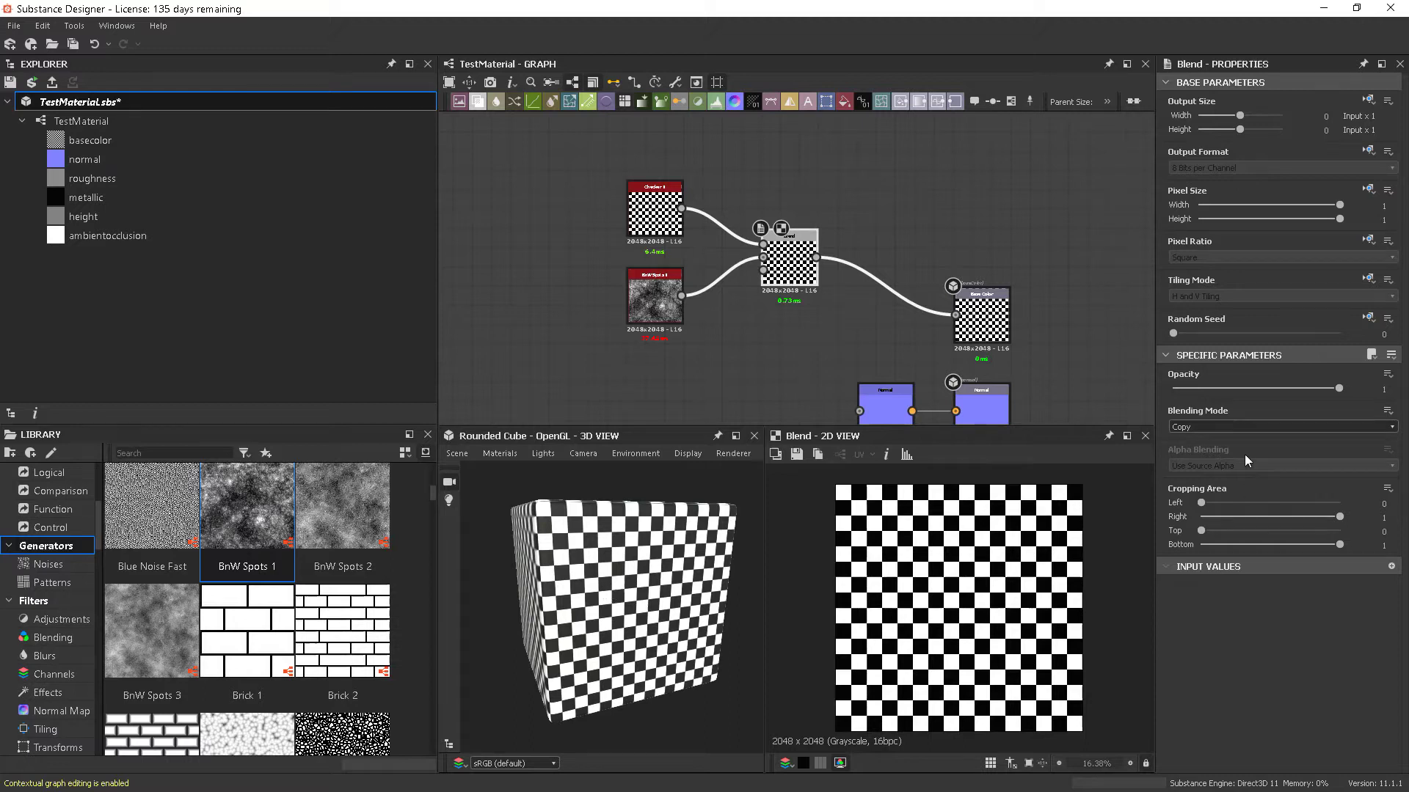
Cycle the Blend node through its blending modes starting from Add (Linear Dodge), ending on Copy with opacity 1.
{"action": "left_click", "coordinate": [1212, 429]}
{"action": "left_click", "coordinate": [1212, 448]}
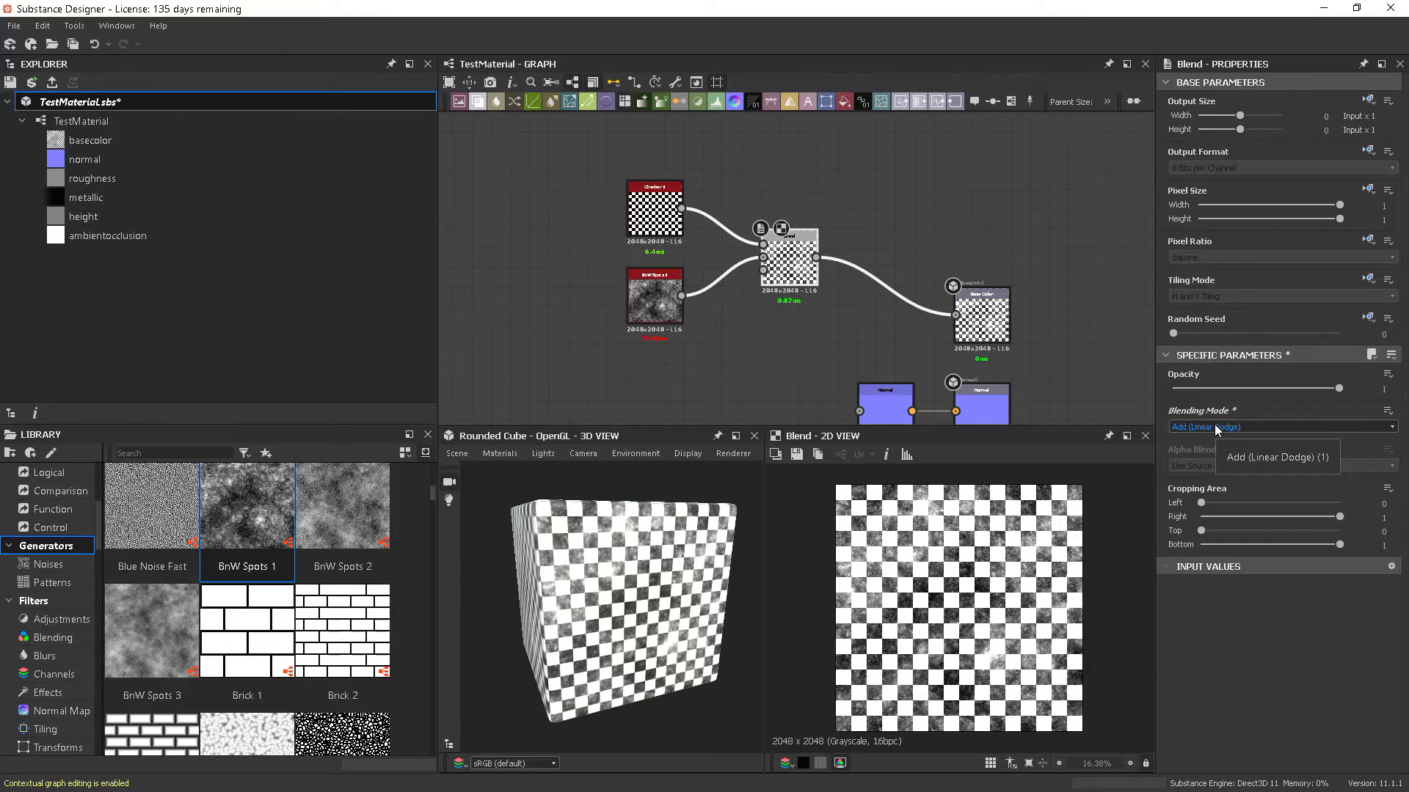
{"action": "scroll", "coordinate": [1213, 424], "scroll_direction": "down", "scroll_amount": 2}
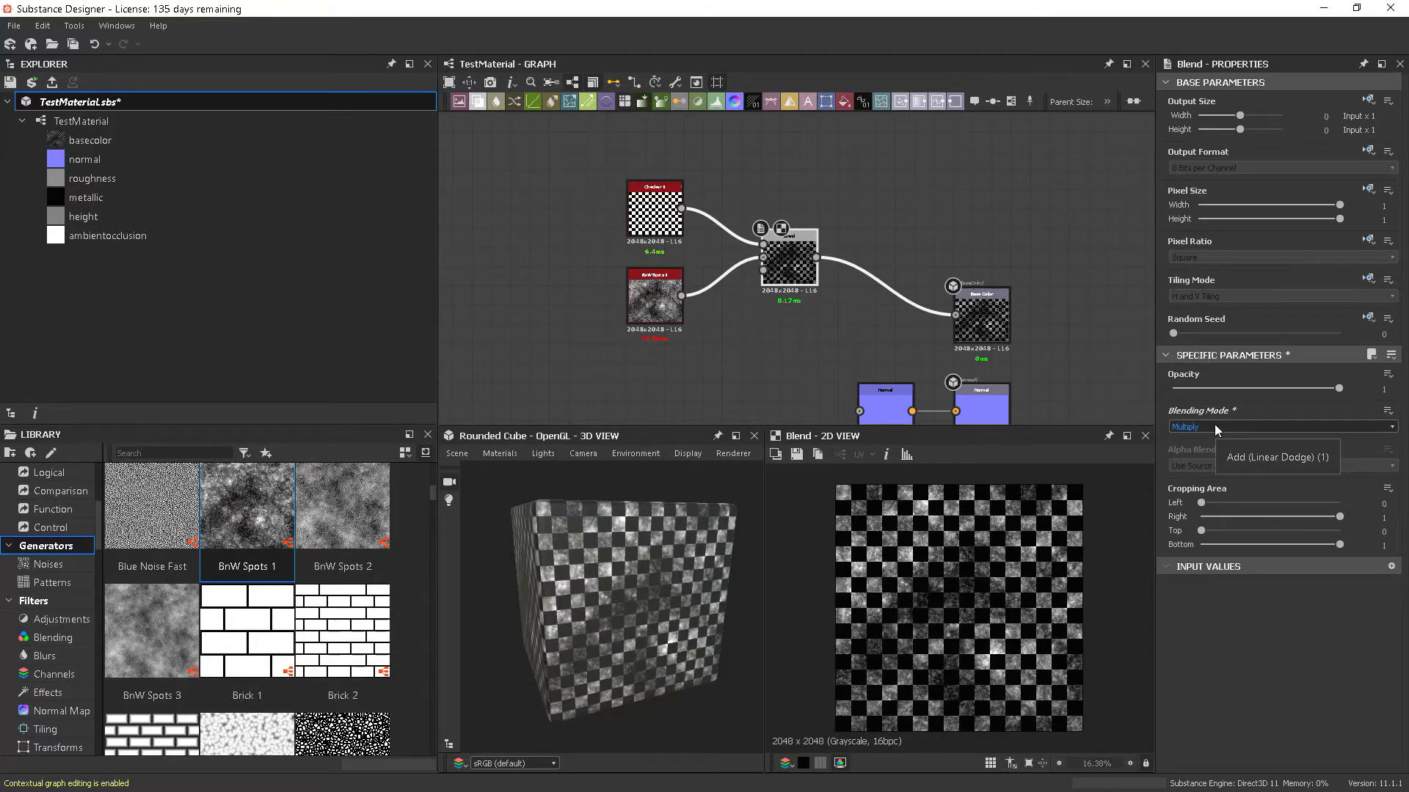
{"action": "scroll", "coordinate": [1214, 424], "scroll_direction": "down", "scroll_amount": 3}
{"action": "scroll", "coordinate": [1213, 424], "scroll_direction": "down", "scroll_amount": 3}
{"action": "scroll", "coordinate": [1213, 424], "scroll_direction": "down", "scroll_amount": 2}
{"action": "scroll", "coordinate": [1215, 427], "scroll_direction": "up", "scroll_amount": 7}
{"action": "scroll", "coordinate": [1213, 424], "scroll_direction": "up", "scroll_amount": 4}
{"action": "left_click", "coordinate": [1214, 424]}
{"action": "left_click", "coordinate": [1213, 424]}
{"action": "left_click_drag", "start_coordinate": [1339, 388], "coordinate": [1382, 393]}
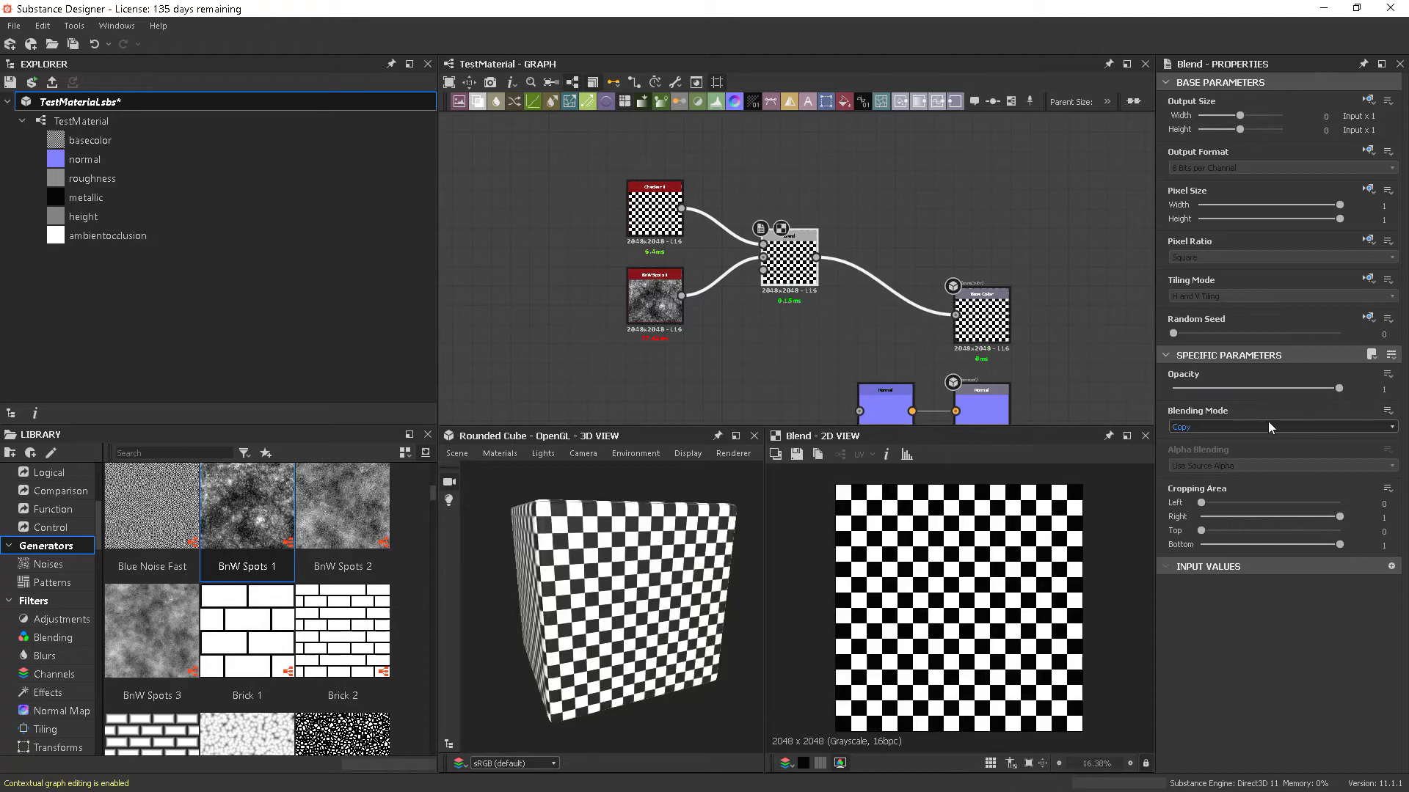
Set the Blend node's blending mode to Add (Linear Dodge) and its opacity to 0.54.
{"action": "left_click", "coordinate": [1227, 426]}
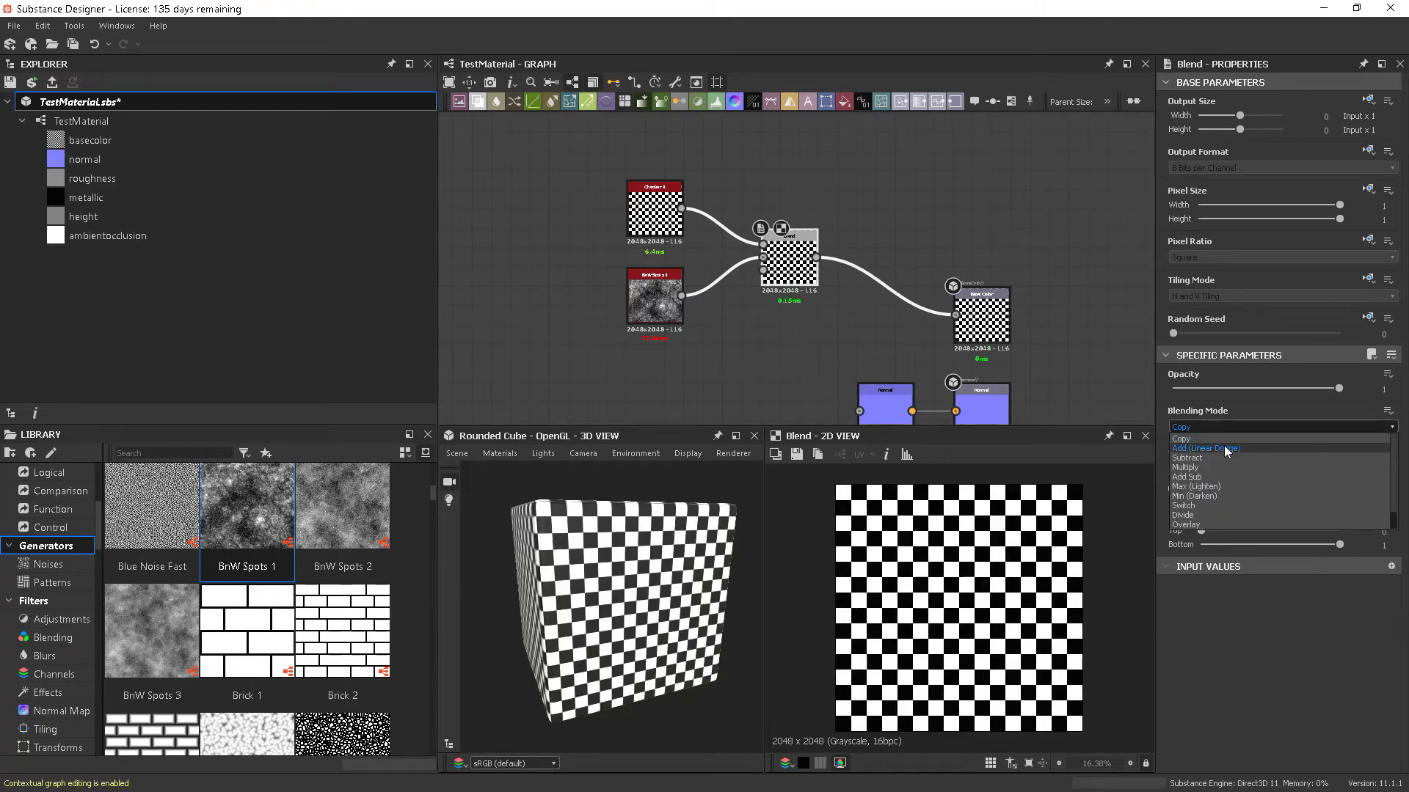
{"action": "left_click", "coordinate": [1223, 448]}
{"action": "mouse_move", "coordinate": [1281, 388]}
{"action": "left_mouse_down"}
{"action": "mouse_move", "coordinate": [1227, 386]}
{"action": "mouse_move", "coordinate": [1262, 385]}
{"action": "left_mouse_up"}
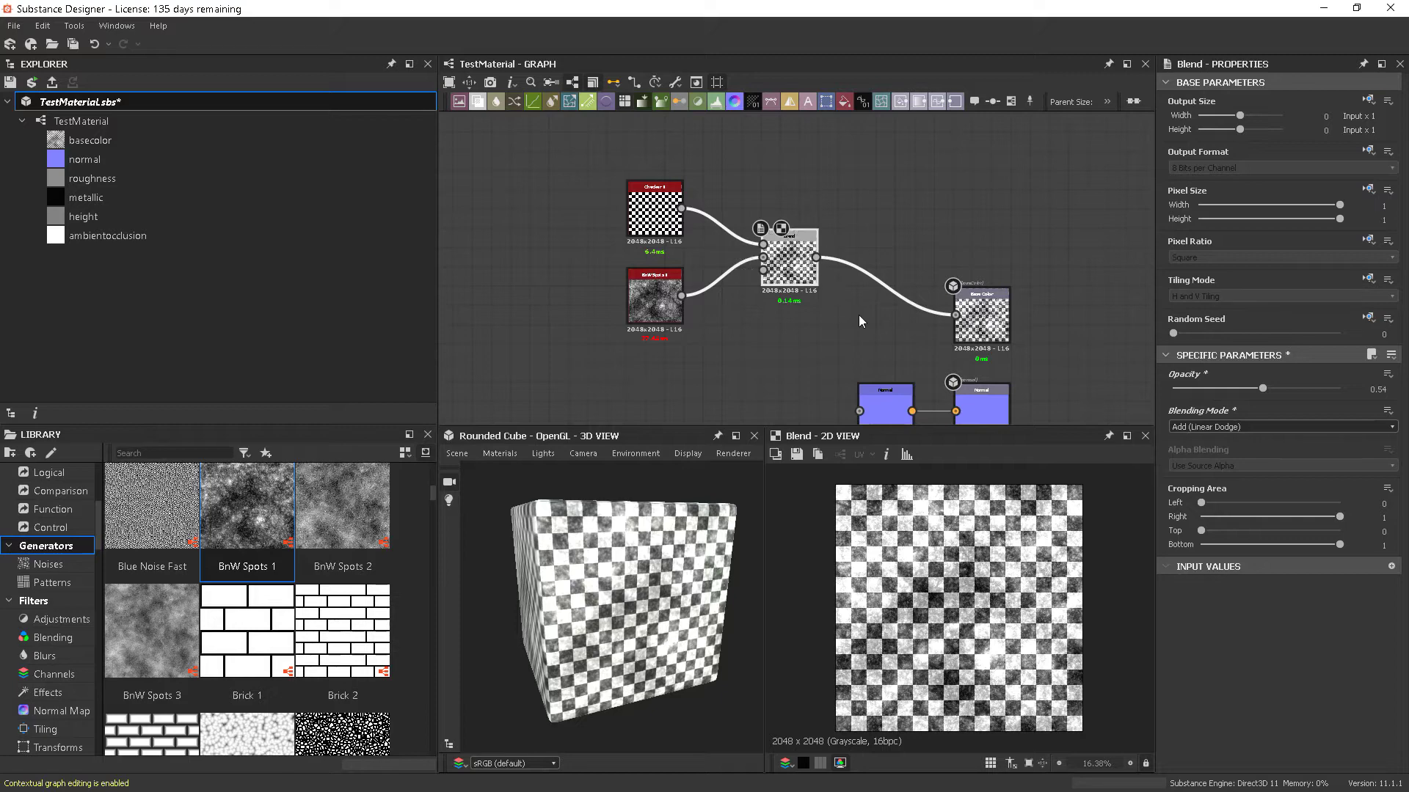
Move the two generators and the Blend node away from the Base Color output, aligning the Blend node level with it.
{"action": "scroll", "coordinate": [873, 329], "scroll_direction": "down", "scroll_amount": 2}
{"action": "middle_click_drag", "start_coordinate": [890, 338], "coordinate": [959, 331]}
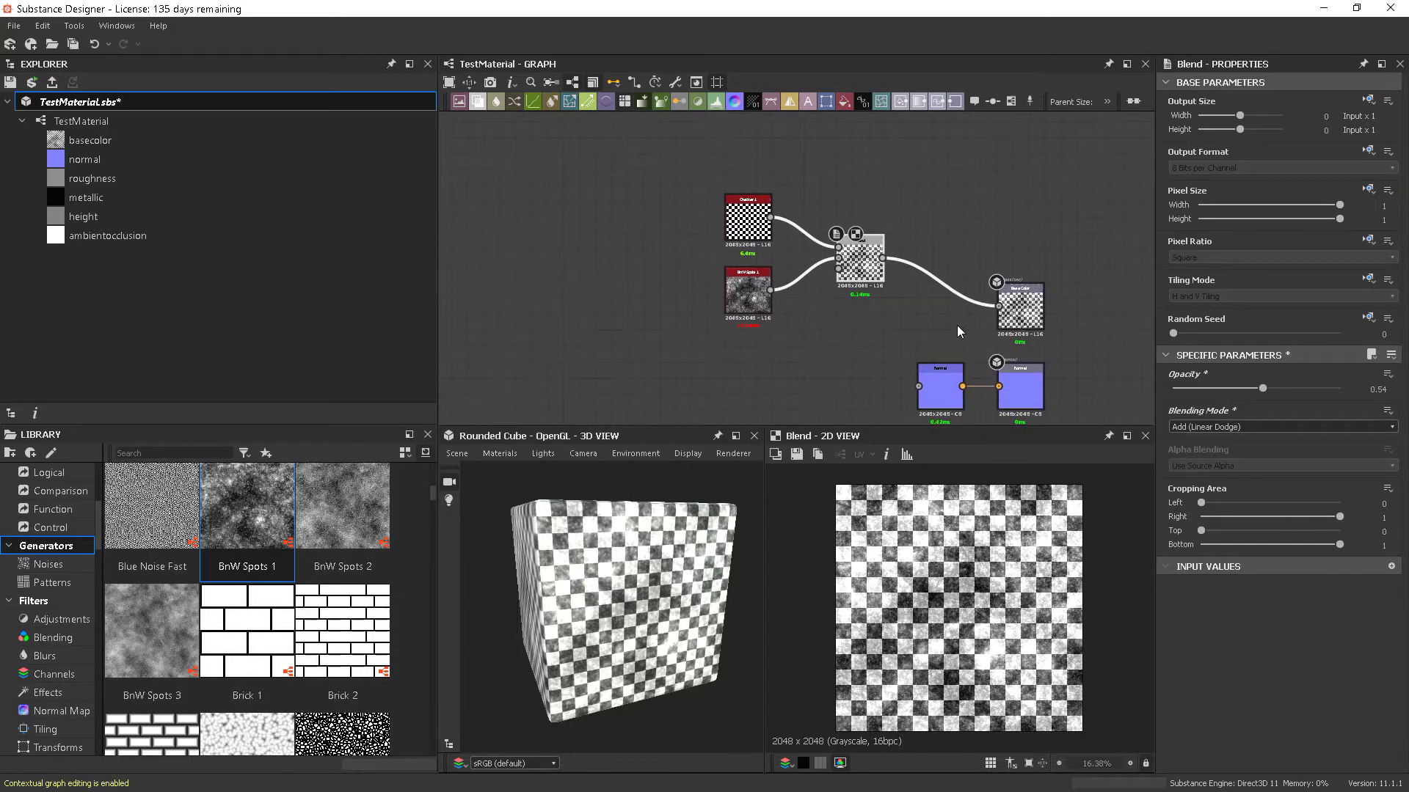
{"action": "scroll", "coordinate": [897, 332], "scroll_direction": "down", "scroll_amount": 1}
{"action": "left_click_drag", "start_coordinate": [685, 213], "coordinate": [712, 322]}
{"action": "left_click", "coordinate": [761, 269]}
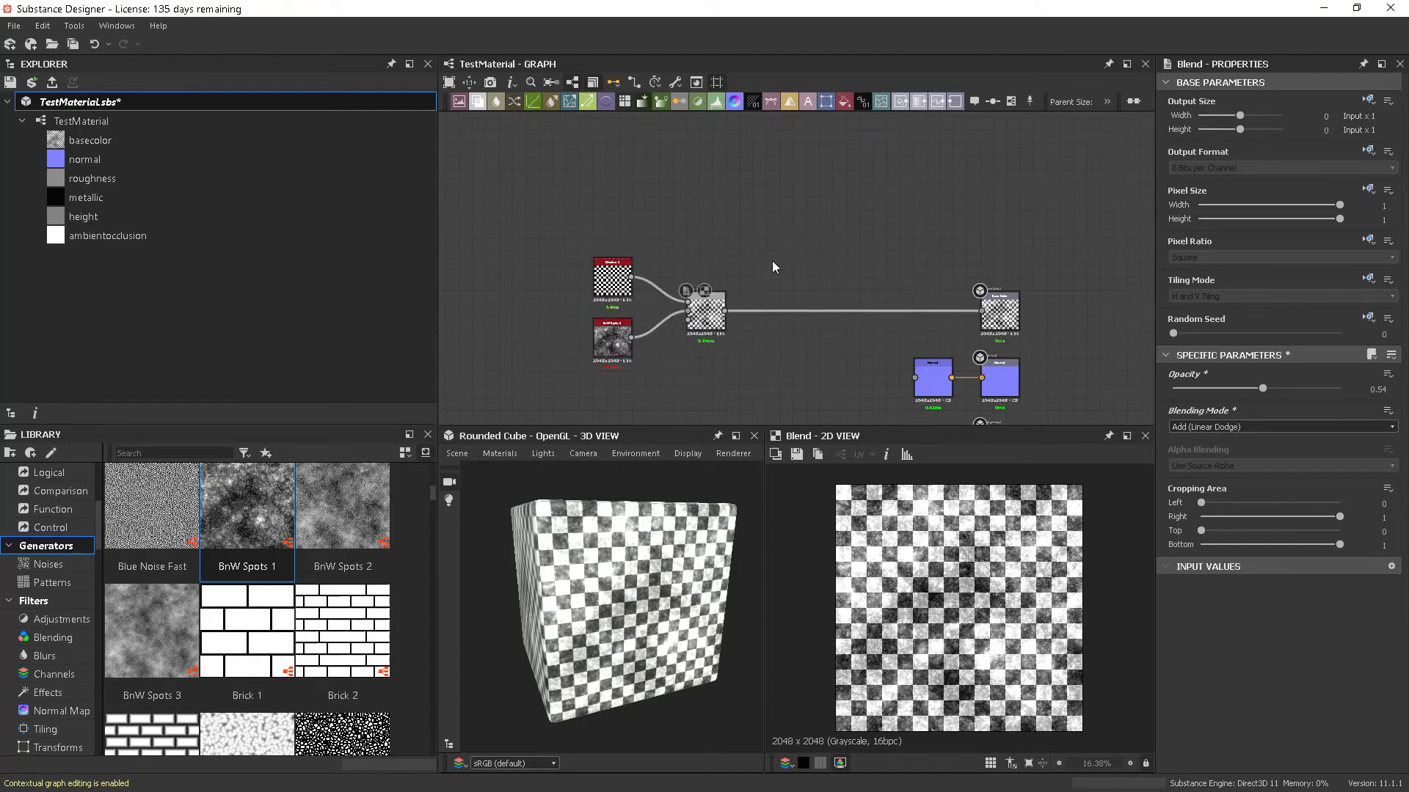
Add a red Uniform Color node (H 3, S 255, V 255) and place it directly above the Blend node.
{"action": "key", "text": "space"}
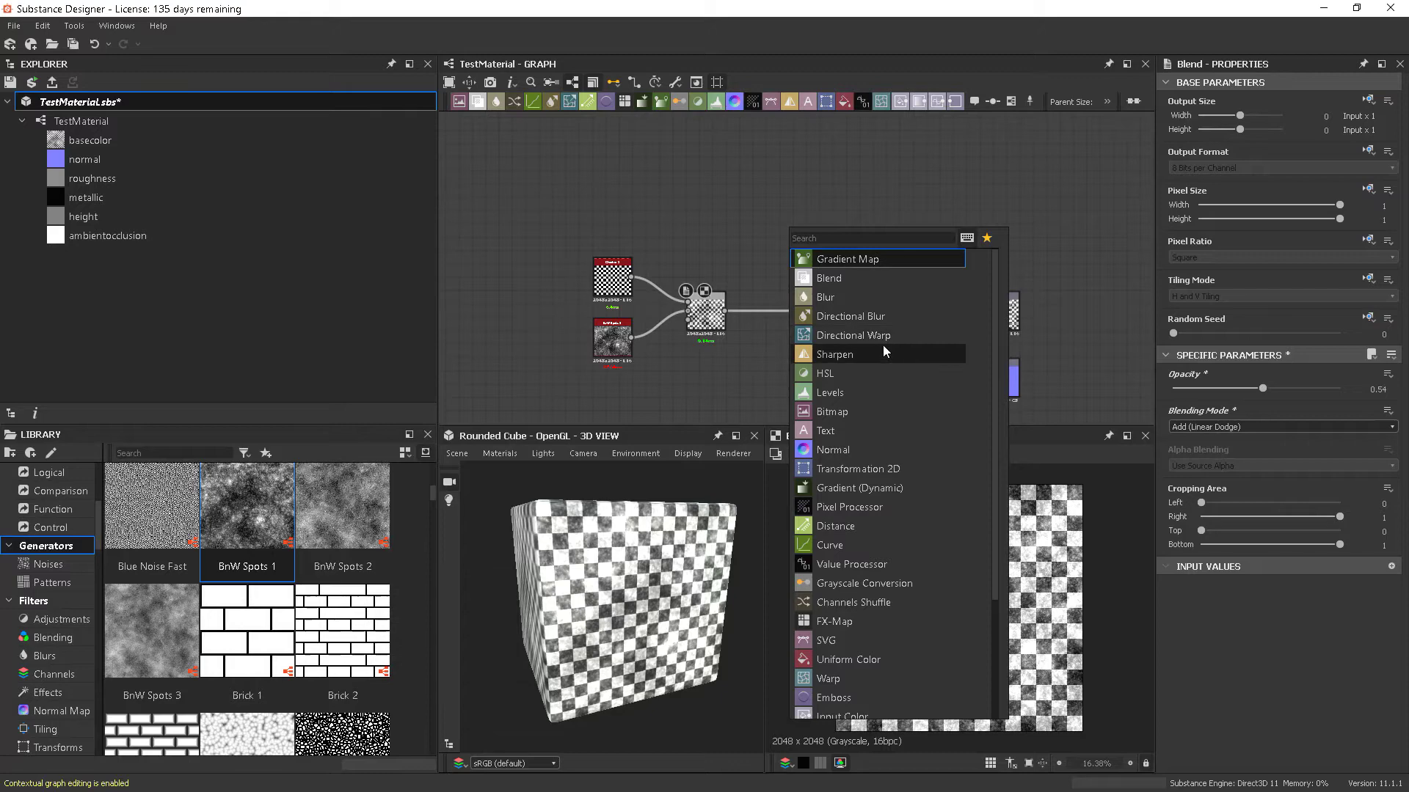
{"action": "scroll", "coordinate": [863, 303], "scroll_direction": "down", "scroll_amount": 7}
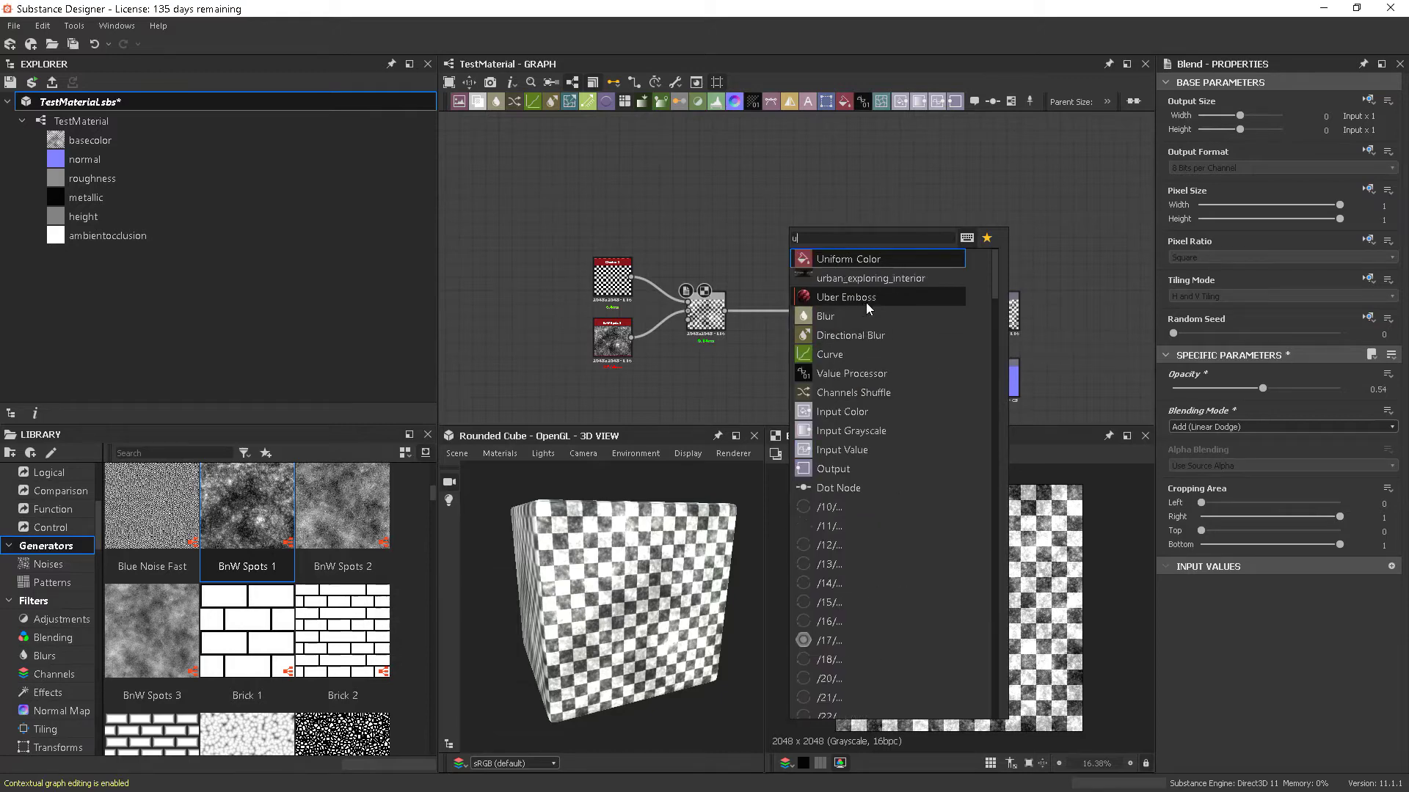
{"action": "left_click", "coordinate": [852, 262]}
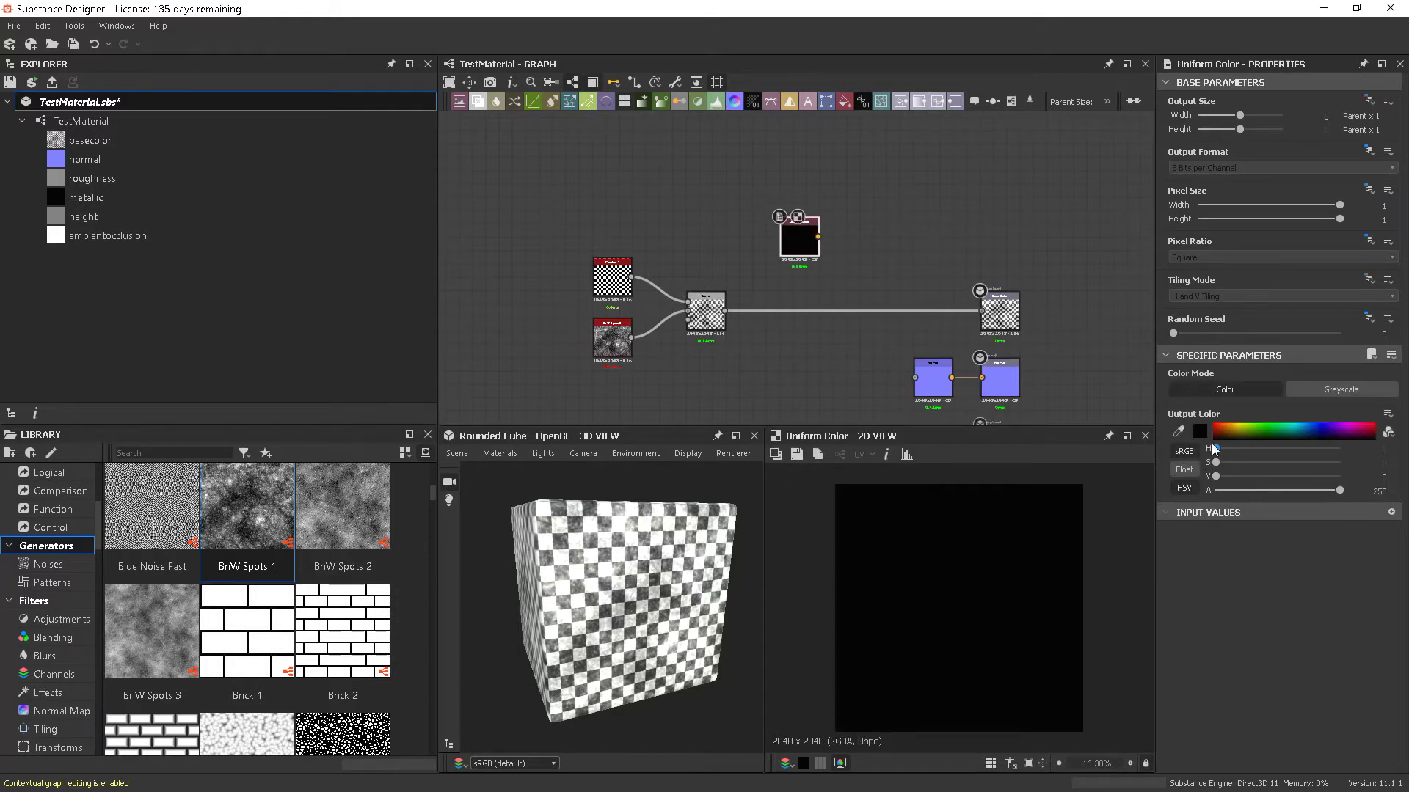
{"action": "left_click_drag", "start_coordinate": [1240, 426], "coordinate": [1216, 426]}
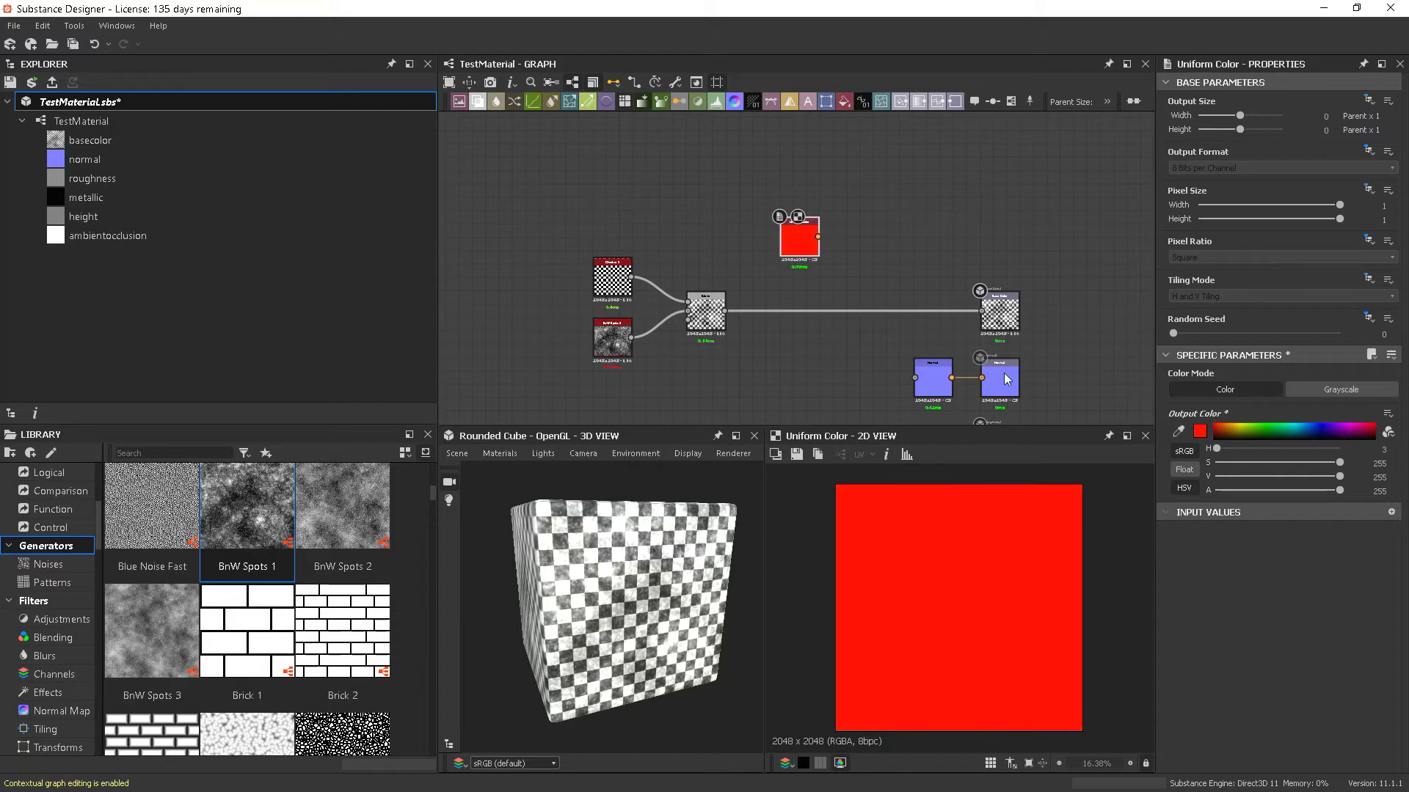
{"action": "left_click_drag", "start_coordinate": [800, 244], "coordinate": [713, 239]}
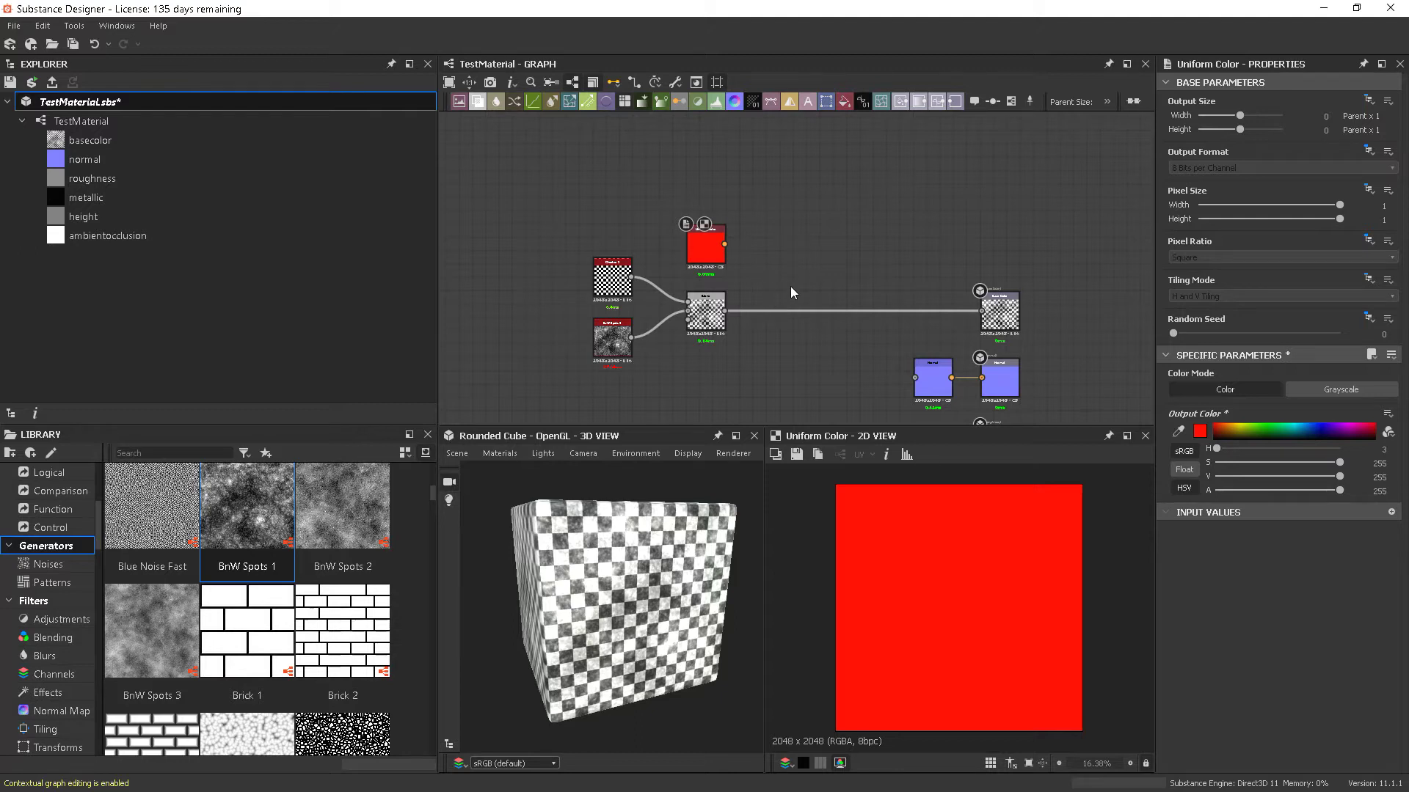
Insert a second Blend node into the link between the first Blend node and the Base Color output.
{"action": "left_click", "coordinate": [790, 310]}
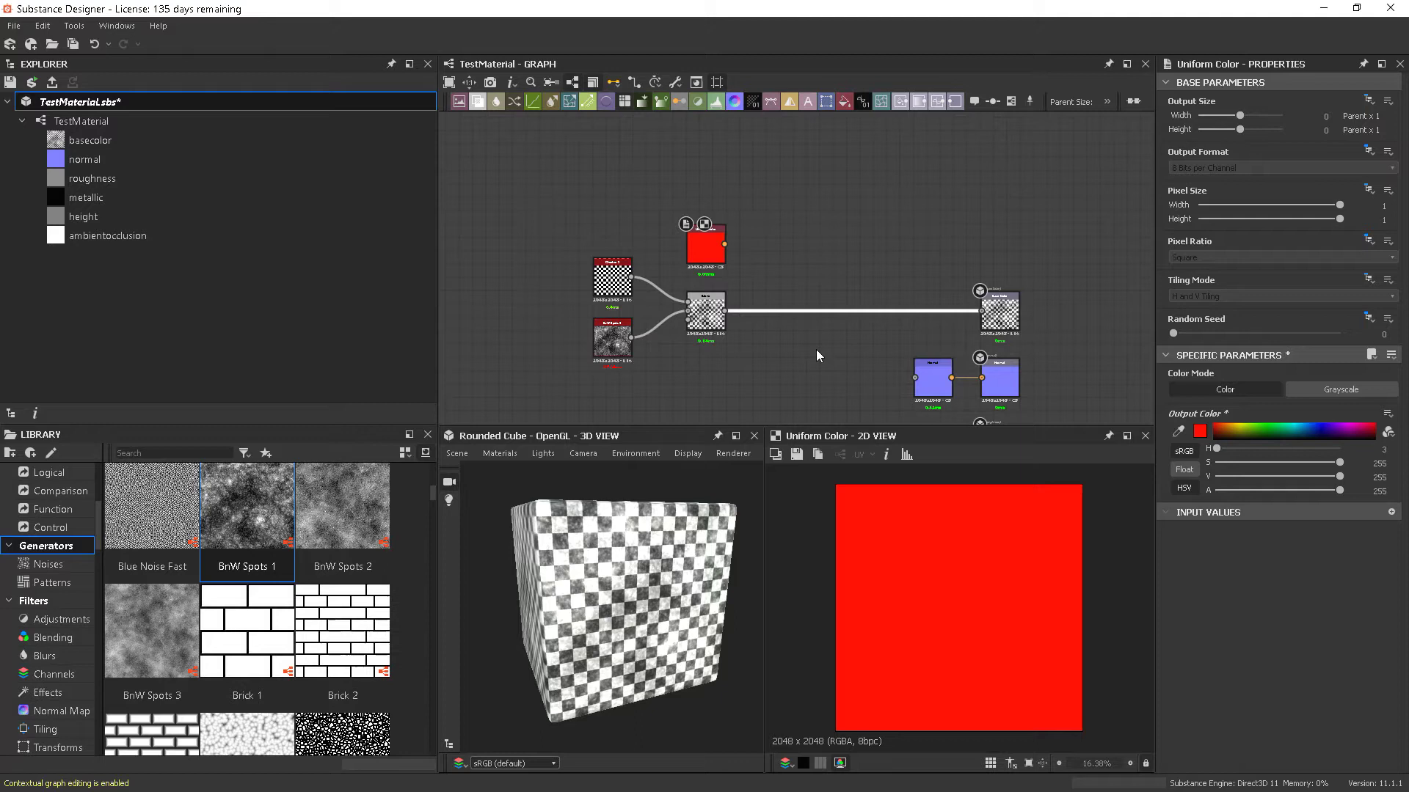
{"action": "key", "text": "space"}
{"action": "left_click", "coordinate": [844, 351]}
{"action": "left_click_drag", "start_coordinate": [856, 324], "coordinate": [843, 323]}
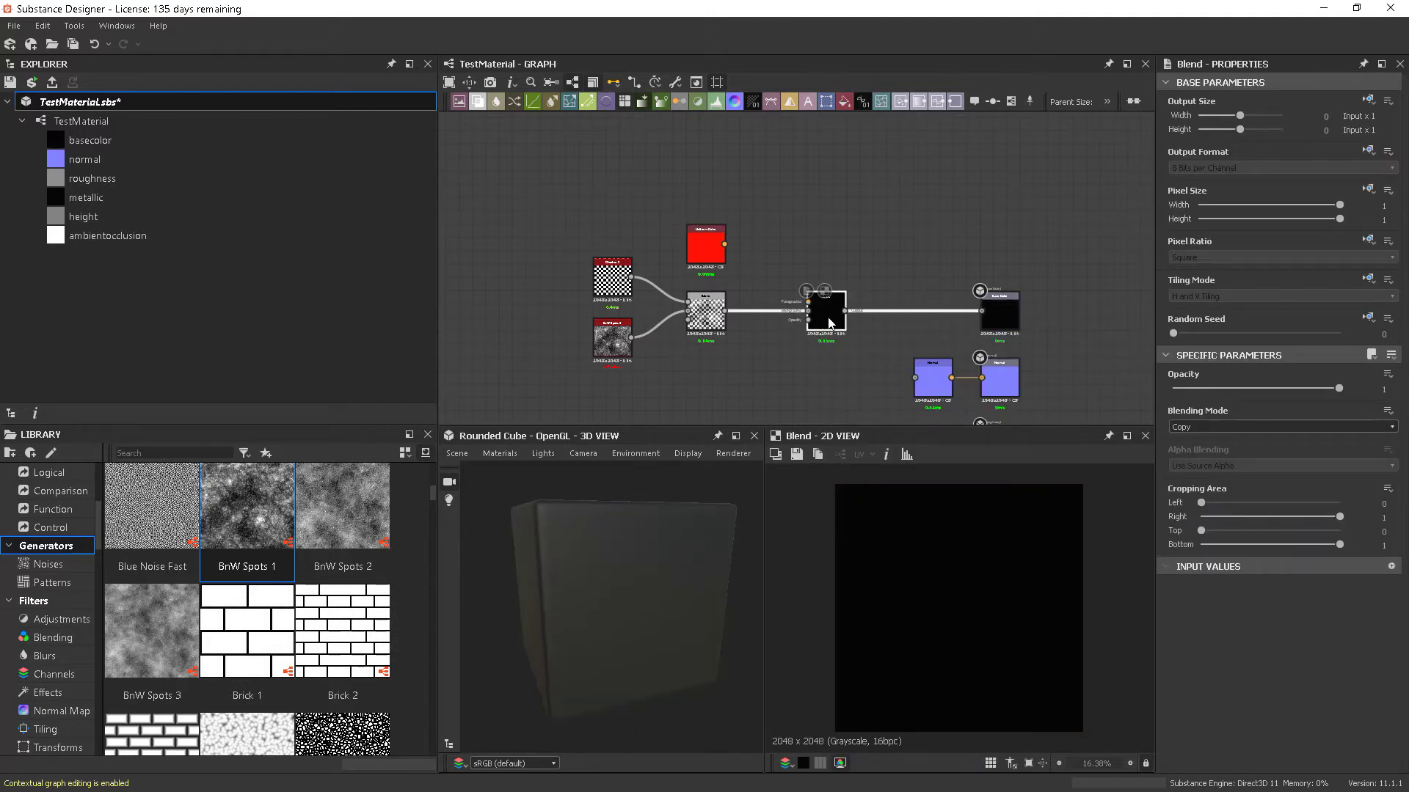
Shift the second Blend node slightly away from the first and connect the red Uniform Color output to its Foreground input.
{"action": "left_click", "coordinate": [745, 282]}
{"action": "left_click_drag", "start_coordinate": [774, 278], "coordinate": [821, 301]}
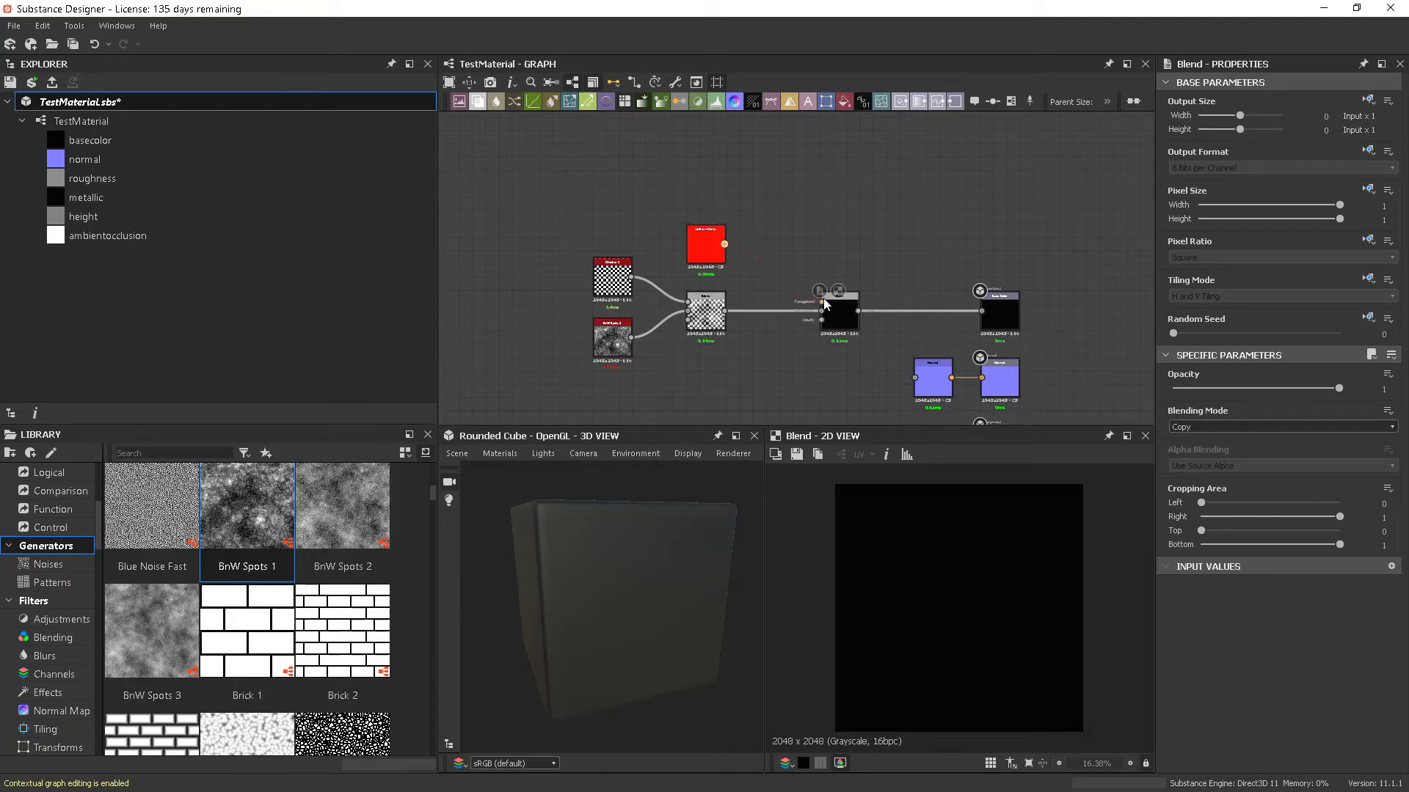
{"action": "scroll", "coordinate": [875, 277], "scroll_direction": "up", "scroll_amount": 4}
{"action": "scroll", "coordinate": [983, 268], "scroll_direction": "down", "scroll_amount": 2}
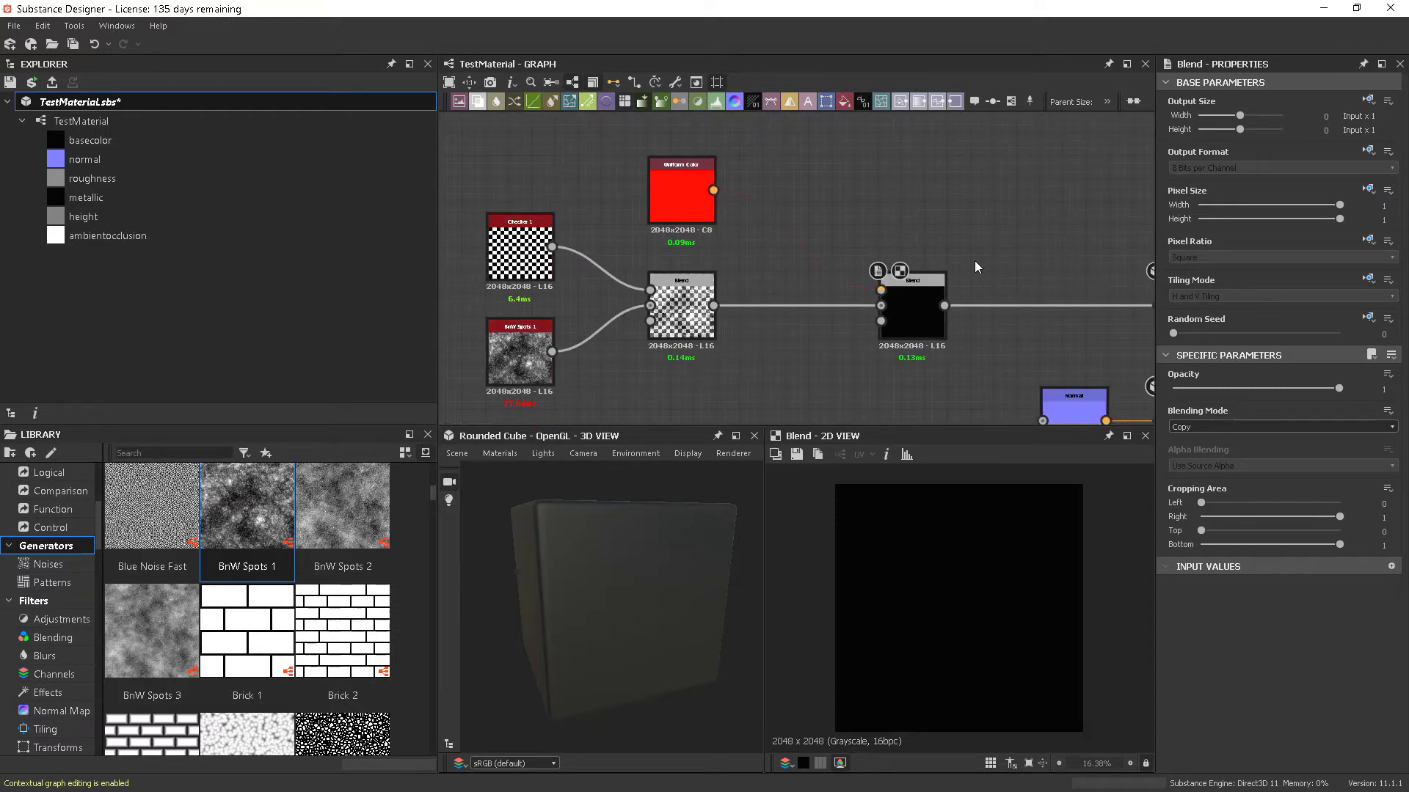
Disconnect the incoming links from the Base Color, Normal and Roughness output nodes.
{"action": "middle_click_drag", "start_coordinate": [846, 334], "coordinate": [990, 141]}
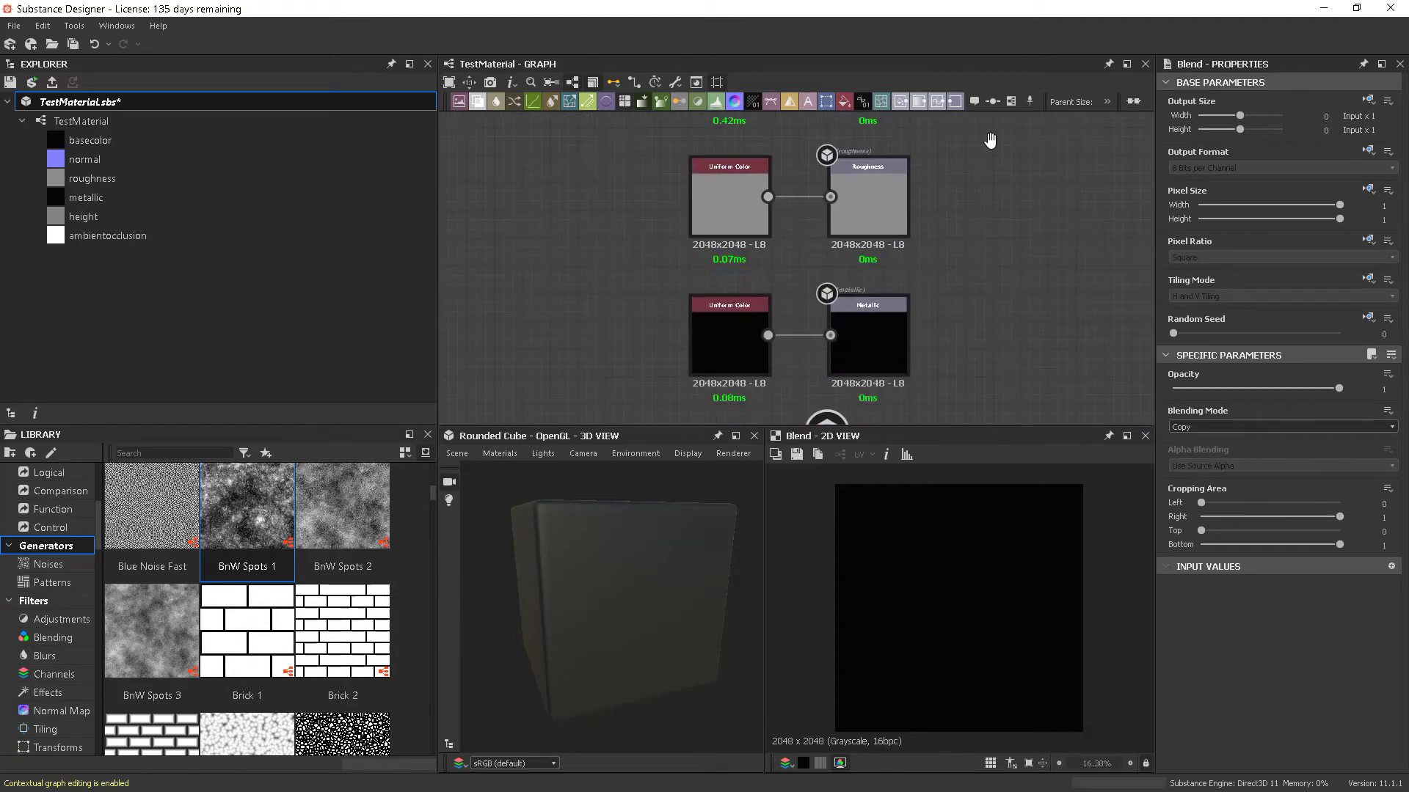
{"action": "mouse_move", "coordinate": [998, 296]}
{"action": "middle_mouse_down"}
{"action": "mouse_move", "coordinate": [1031, 229]}
{"action": "mouse_move", "coordinate": [1030, 168]}
{"action": "mouse_move", "coordinate": [1003, 355]}
{"action": "mouse_move", "coordinate": [1019, 387]}
{"action": "mouse_move", "coordinate": [1013, 301]}
{"action": "middle_mouse_up"}
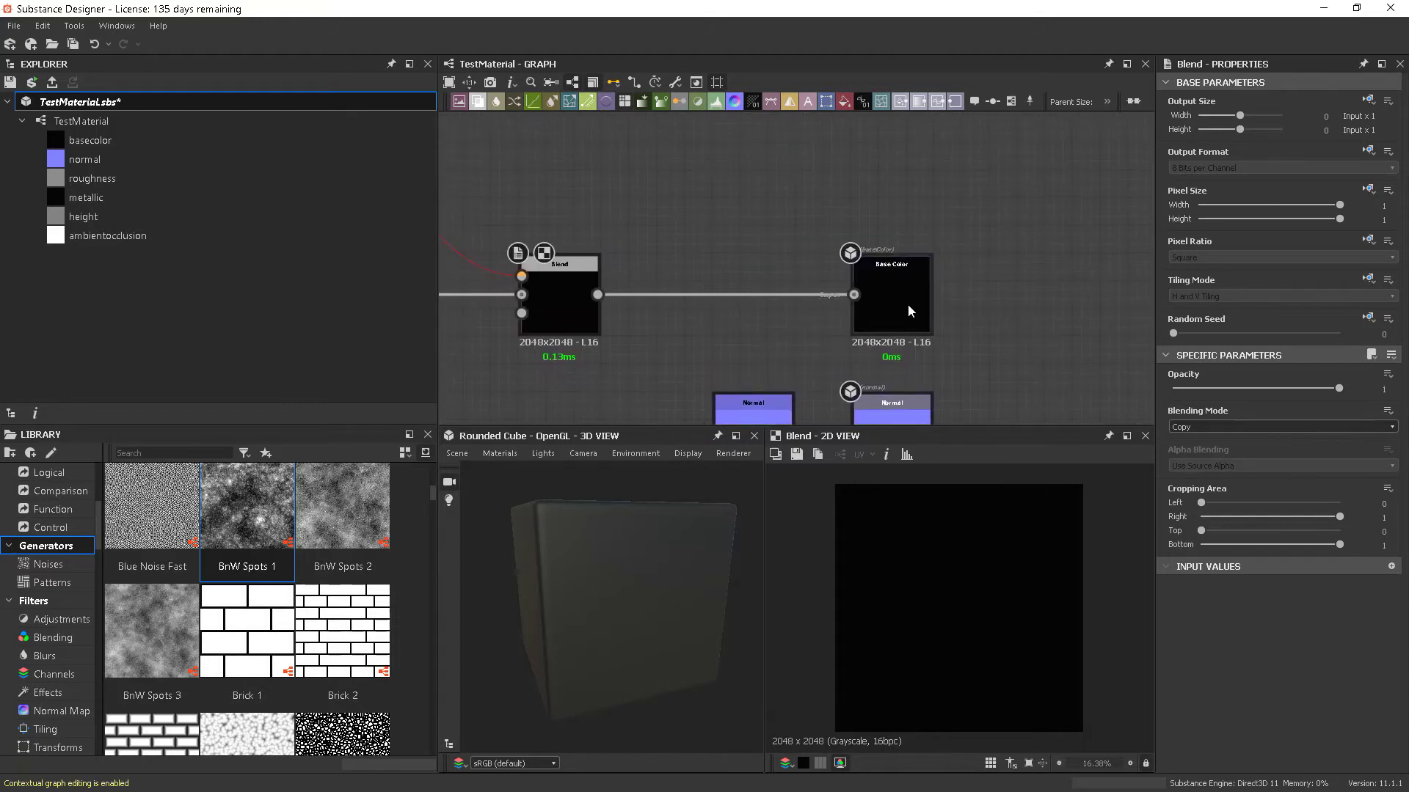
{"action": "left_click_drag", "start_coordinate": [854, 297], "coordinate": [889, 359]}
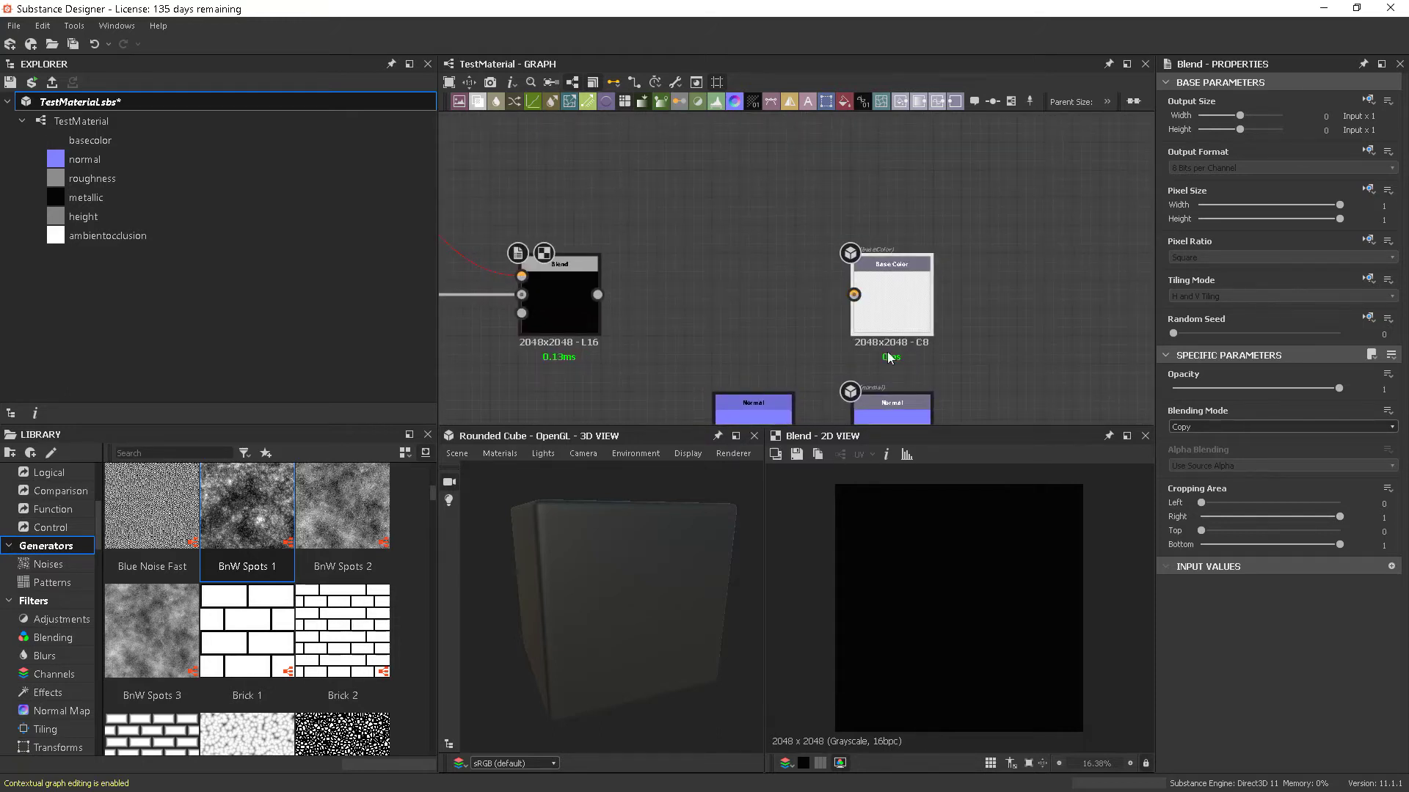
{"action": "mouse_move", "coordinate": [1036, 293]}
{"action": "middle_mouse_down"}
{"action": "mouse_move", "coordinate": [1016, 198]}
{"action": "mouse_move", "coordinate": [1023, 271]}
{"action": "middle_mouse_up"}
{"action": "scroll", "coordinate": [1037, 268], "scroll_direction": "up", "scroll_amount": 1}
{"action": "scroll", "coordinate": [1036, 277], "scroll_direction": "down", "scroll_amount": 1}
{"action": "left_click_drag", "start_coordinate": [872, 314], "coordinate": [887, 315]}
{"action": "middle_click_drag", "start_coordinate": [904, 405], "coordinate": [904, 332]}
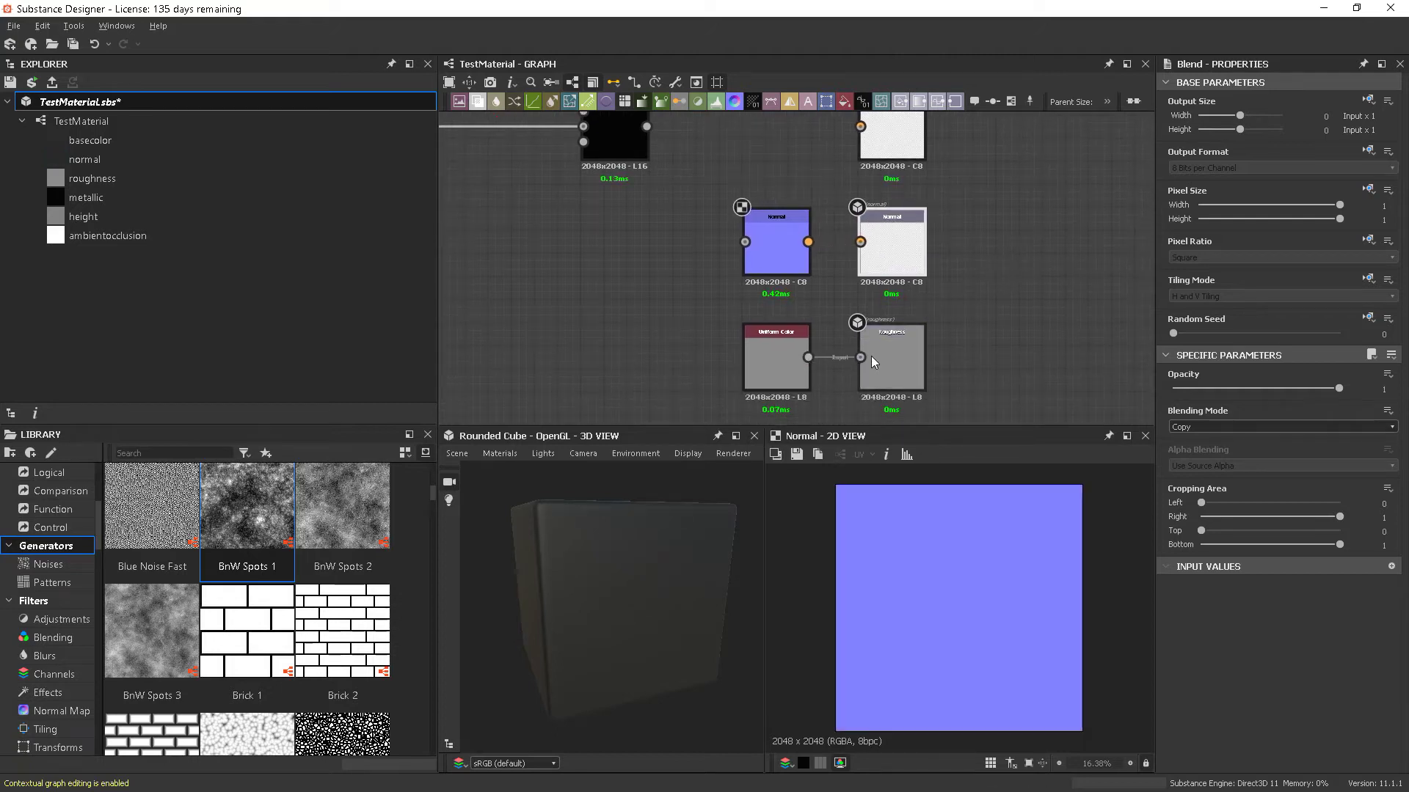
{"action": "left_click_drag", "start_coordinate": [863, 357], "coordinate": [884, 345]}
Reconnect the Normal node to the Normal output and the grayscale Uniform Color to the Roughness output.
{"action": "middle_click_drag", "start_coordinate": [1009, 253], "coordinate": [1018, 316]}
{"action": "scroll", "coordinate": [891, 219], "scroll_direction": "up", "scroll_amount": 3}
{"action": "scroll", "coordinate": [918, 226], "scroll_direction": "up", "scroll_amount": 2}
{"action": "middle_click_drag", "start_coordinate": [778, 194], "coordinate": [777, 292]}
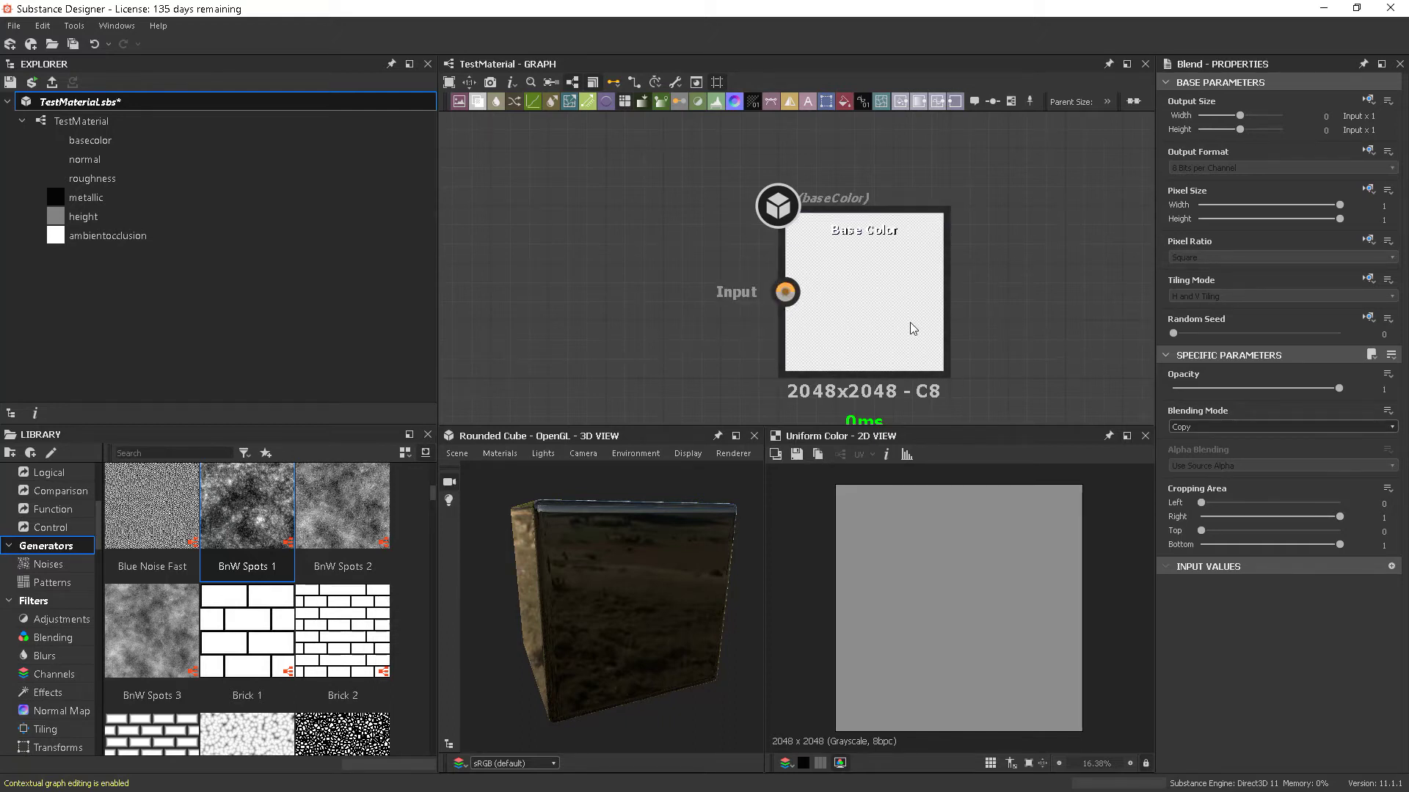
{"action": "scroll", "coordinate": [896, 323], "scroll_direction": "down", "scroll_amount": 5}
{"action": "middle_click_drag", "start_coordinate": [1044, 318], "coordinate": [1024, 250]}
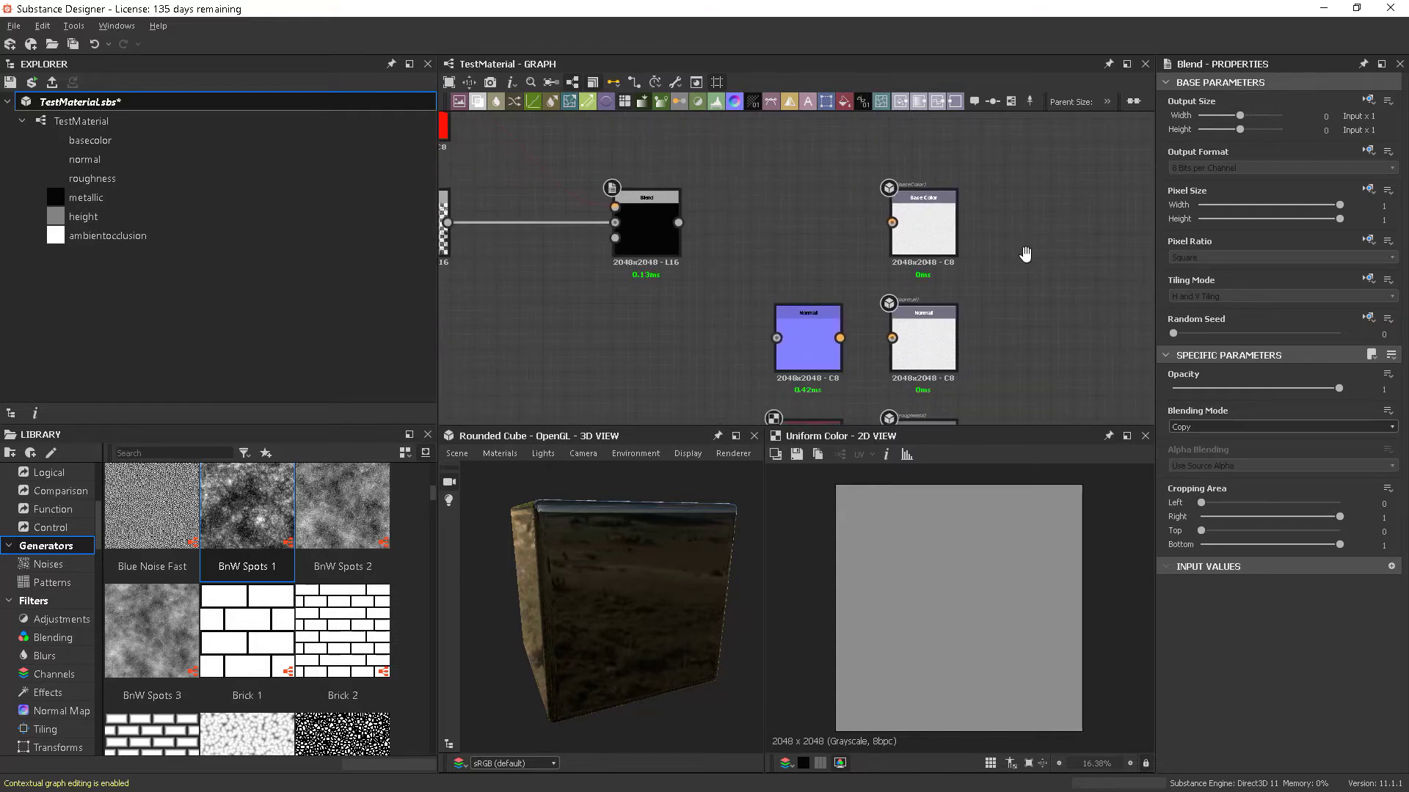
{"action": "left_click_drag", "start_coordinate": [839, 338], "coordinate": [892, 338]}
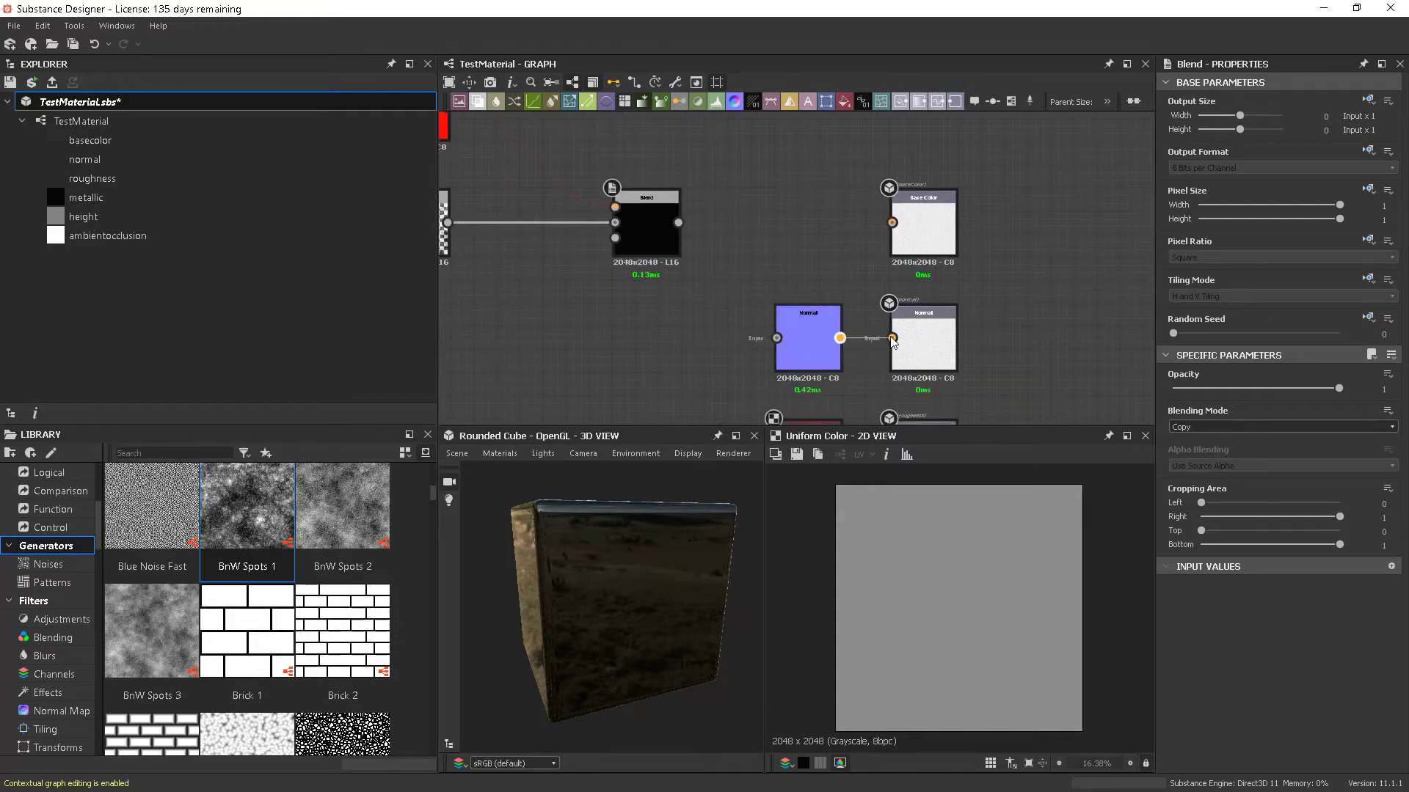
{"action": "middle_click_drag", "start_coordinate": [1059, 363], "coordinate": [1035, 258]}
{"action": "left_click", "coordinate": [786, 356]}
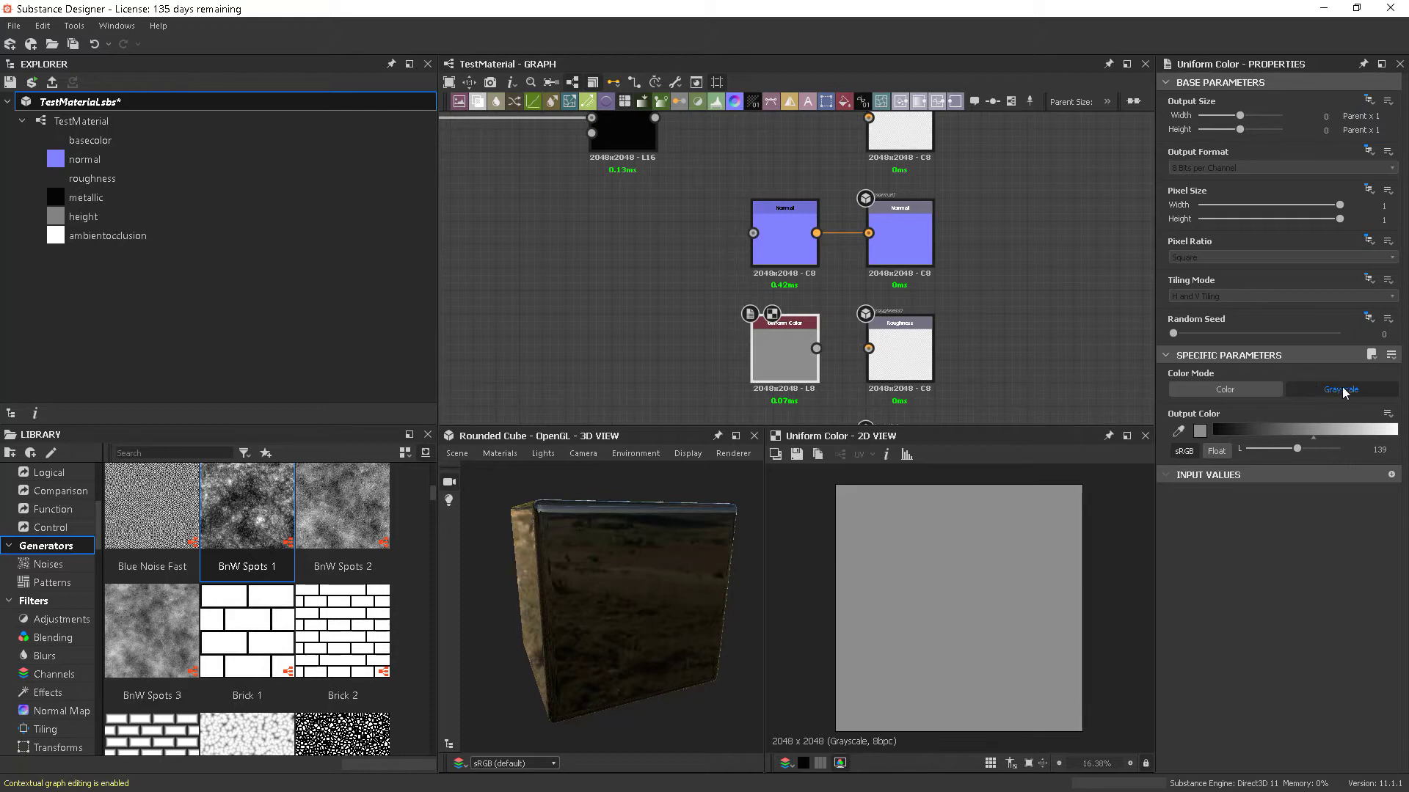
{"action": "left_click_drag", "start_coordinate": [817, 348], "coordinate": [868, 348]}
Reconnect the second Blend node's output to the Base Color output node.
{"action": "middle_click_drag", "start_coordinate": [1018, 266], "coordinate": [1018, 344]}
{"action": "scroll", "coordinate": [933, 241], "scroll_direction": "up", "scroll_amount": 2}
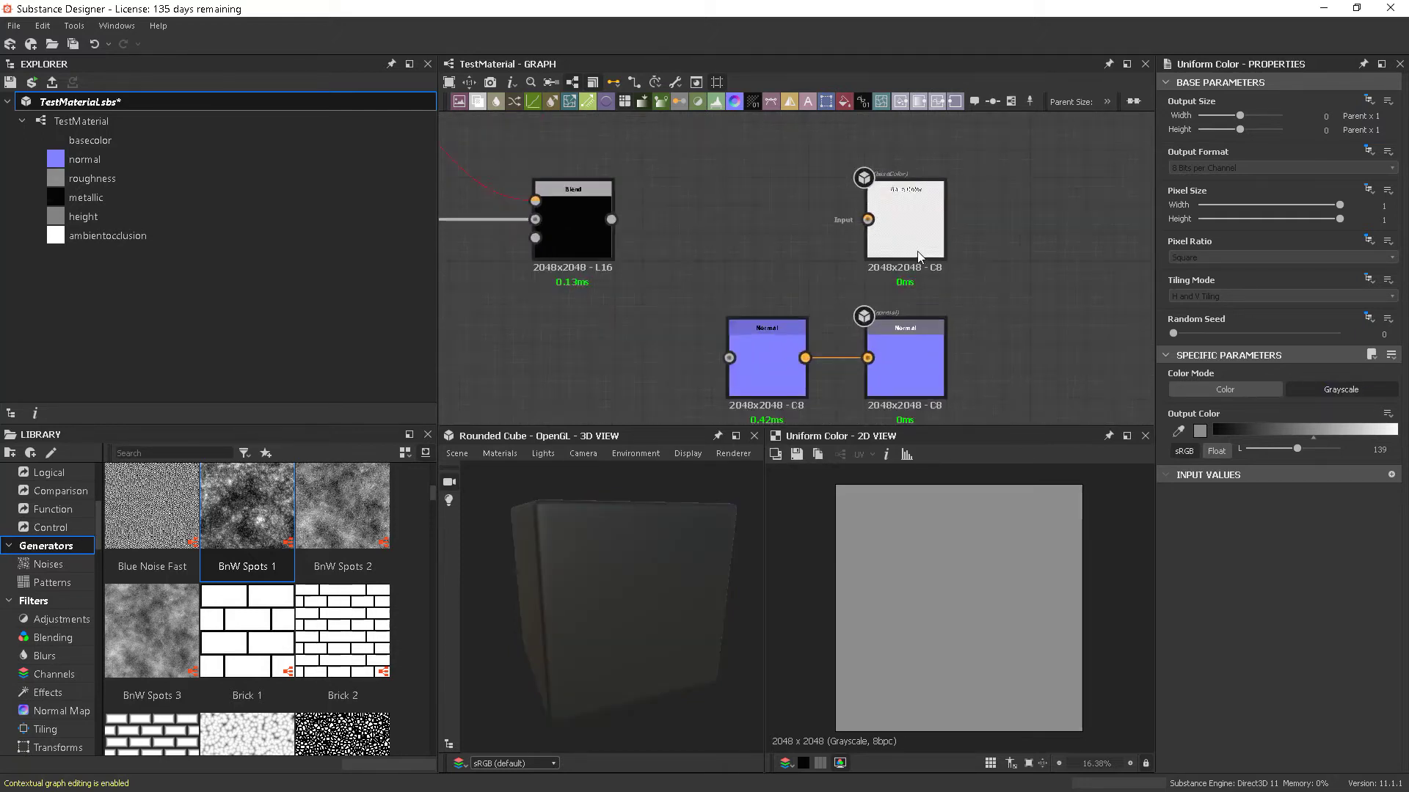
{"action": "left_click", "coordinate": [933, 241]}
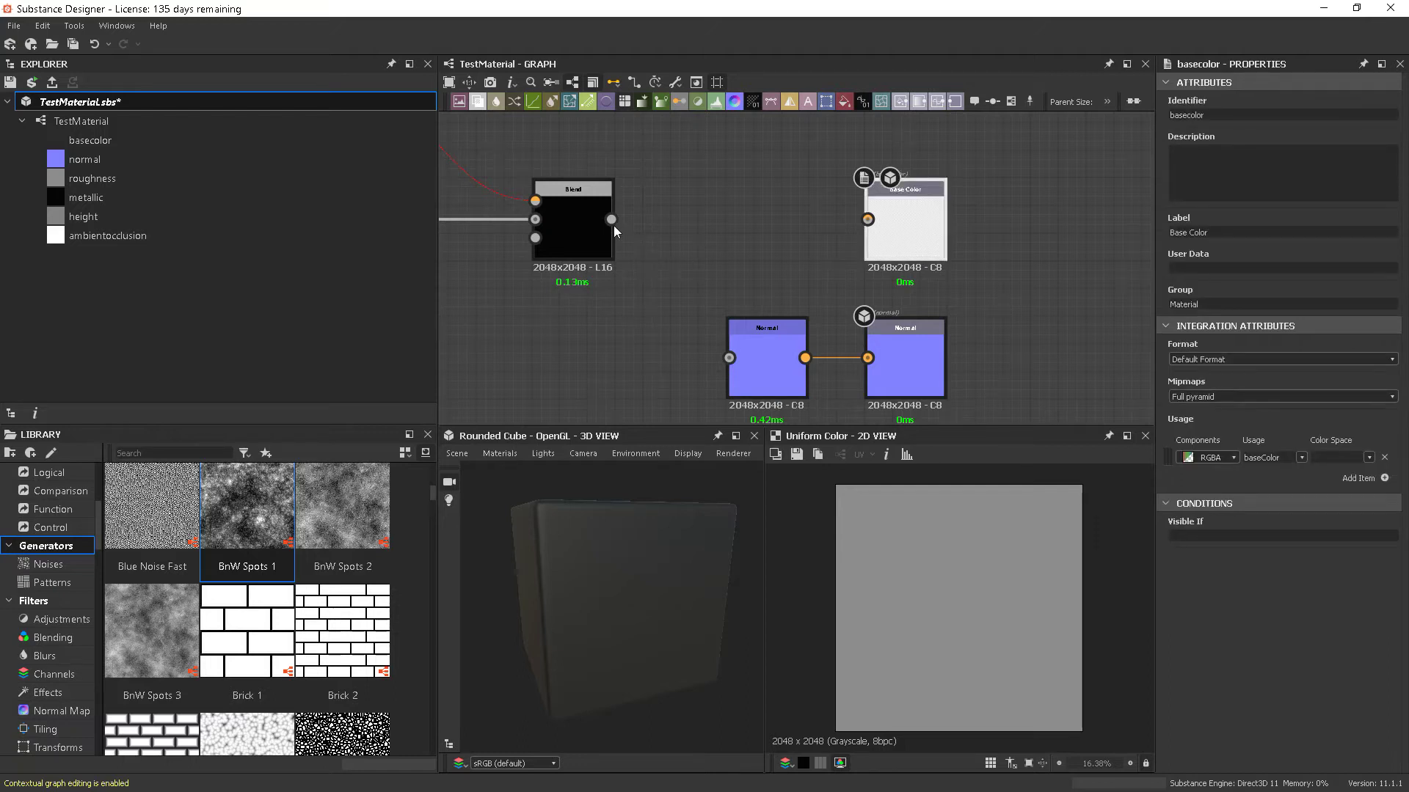
{"action": "left_click_drag", "start_coordinate": [611, 221], "coordinate": [867, 219]}
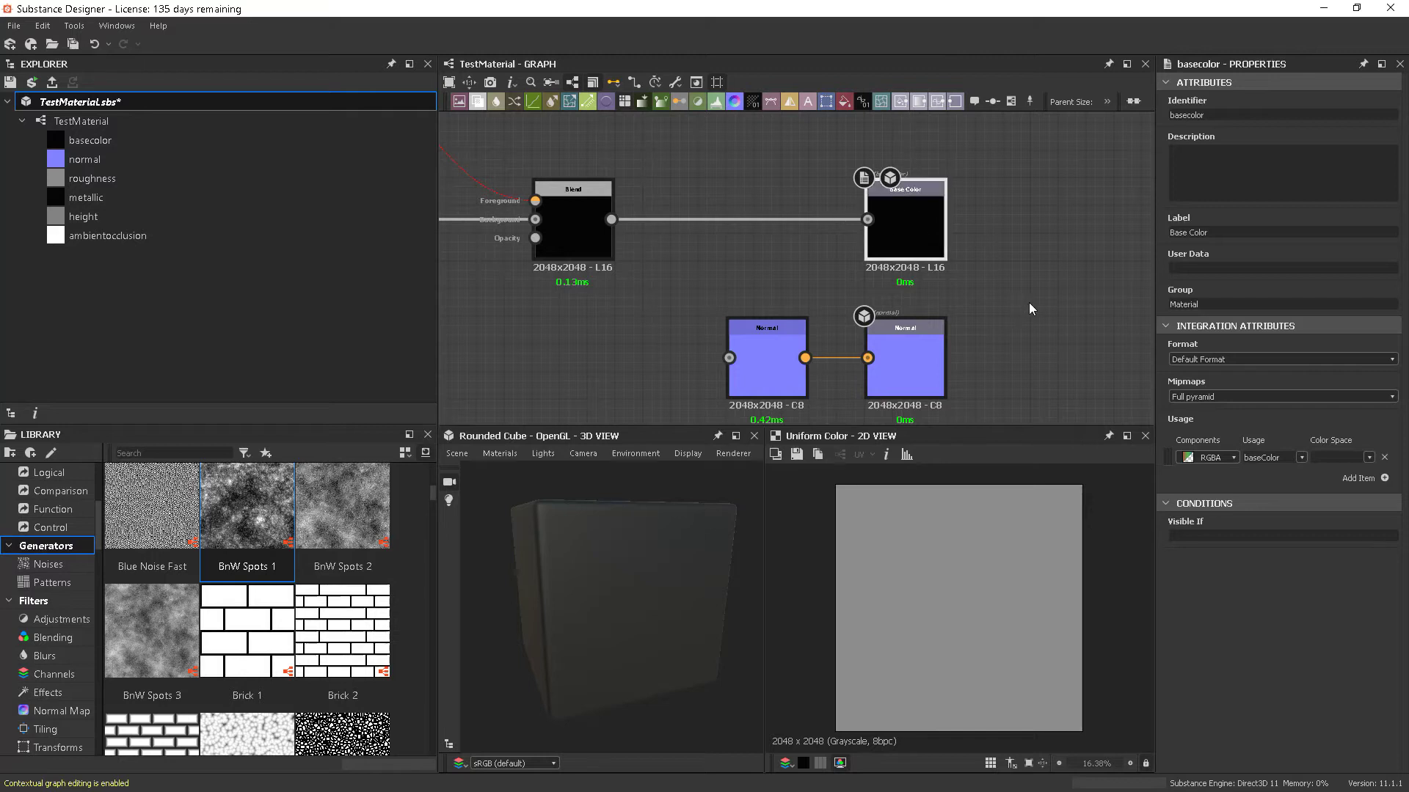
Move Checker 1, BnW Spots 1 and the first Blend node together away from the second Blend node to make room.
{"action": "middle_click_drag", "start_coordinate": [986, 292], "coordinate": [1063, 354]}
{"action": "scroll", "coordinate": [710, 319], "scroll_direction": "down", "scroll_amount": 2}
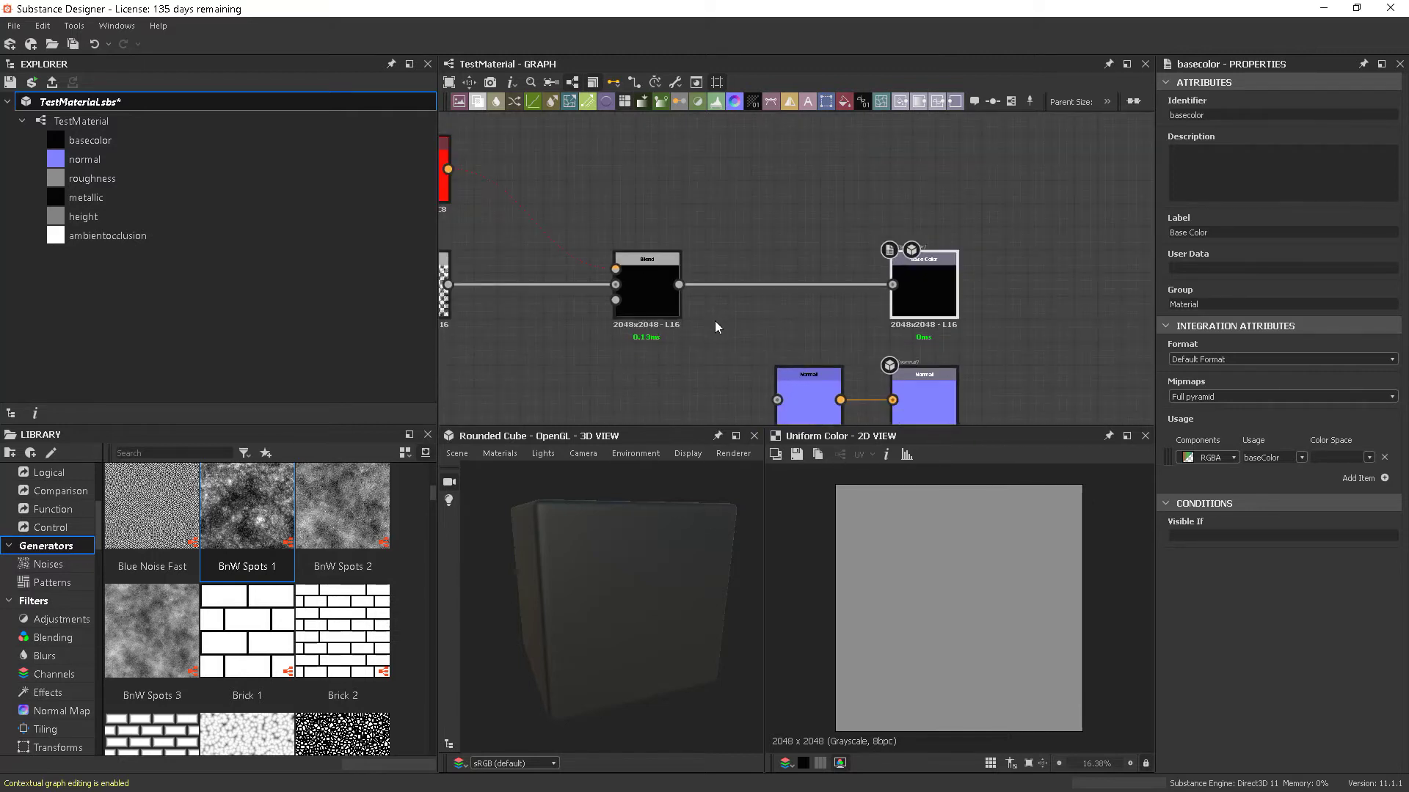
{"action": "middle_click_drag", "start_coordinate": [710, 319], "coordinate": [944, 334]}
{"action": "scroll", "coordinate": [758, 345], "scroll_direction": "down", "scroll_amount": 1}
{"action": "middle_click_drag", "start_coordinate": [758, 345], "coordinate": [818, 353]}
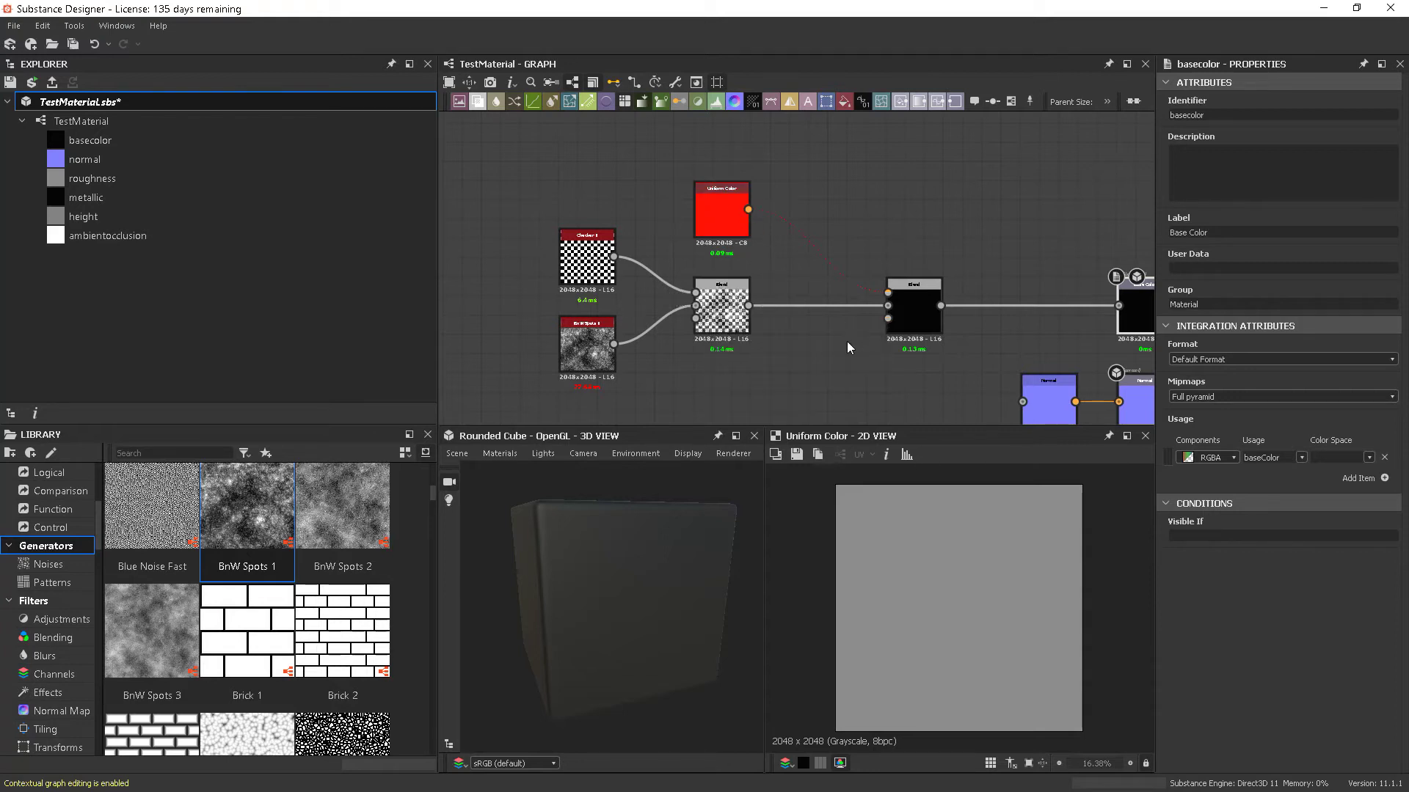
{"action": "middle_click_drag", "start_coordinate": [711, 332], "coordinate": [703, 333]}
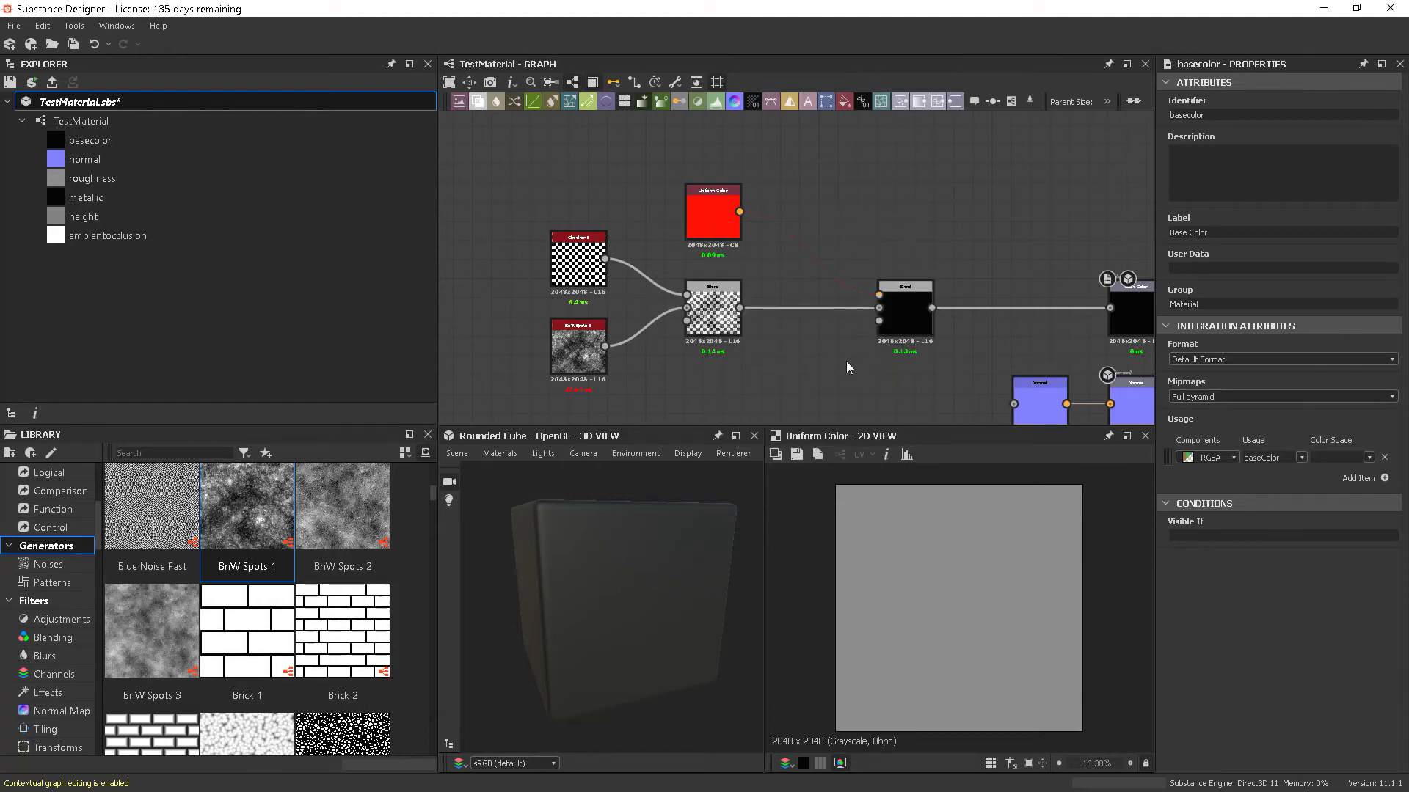
{"action": "left_click_drag", "start_coordinate": [524, 279], "coordinate": [692, 371]}
{"action": "left_click_drag", "start_coordinate": [719, 324], "coordinate": [641, 324]}
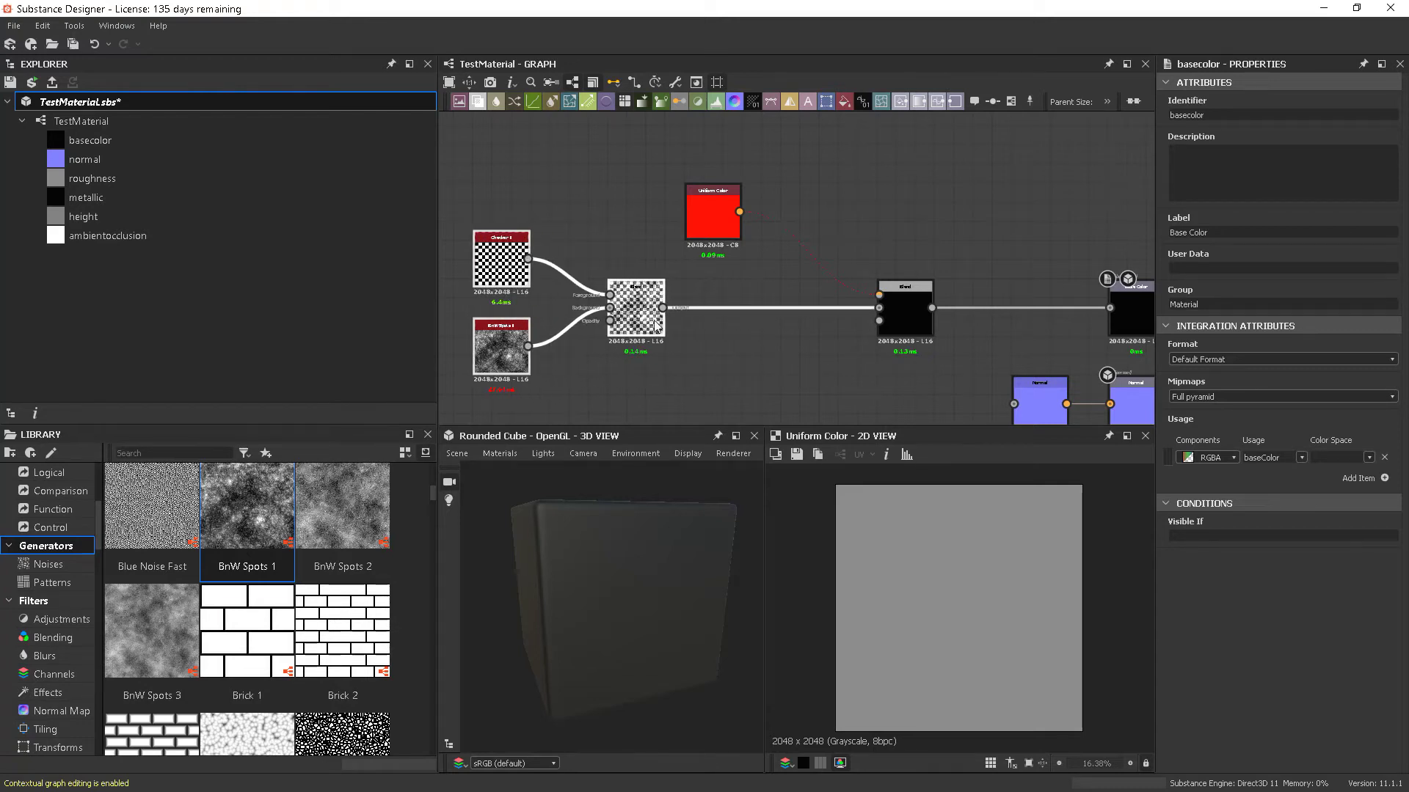
Insert a Gradient Map node into the link between the first and second Blend nodes.
{"action": "left_click", "coordinate": [730, 333]}
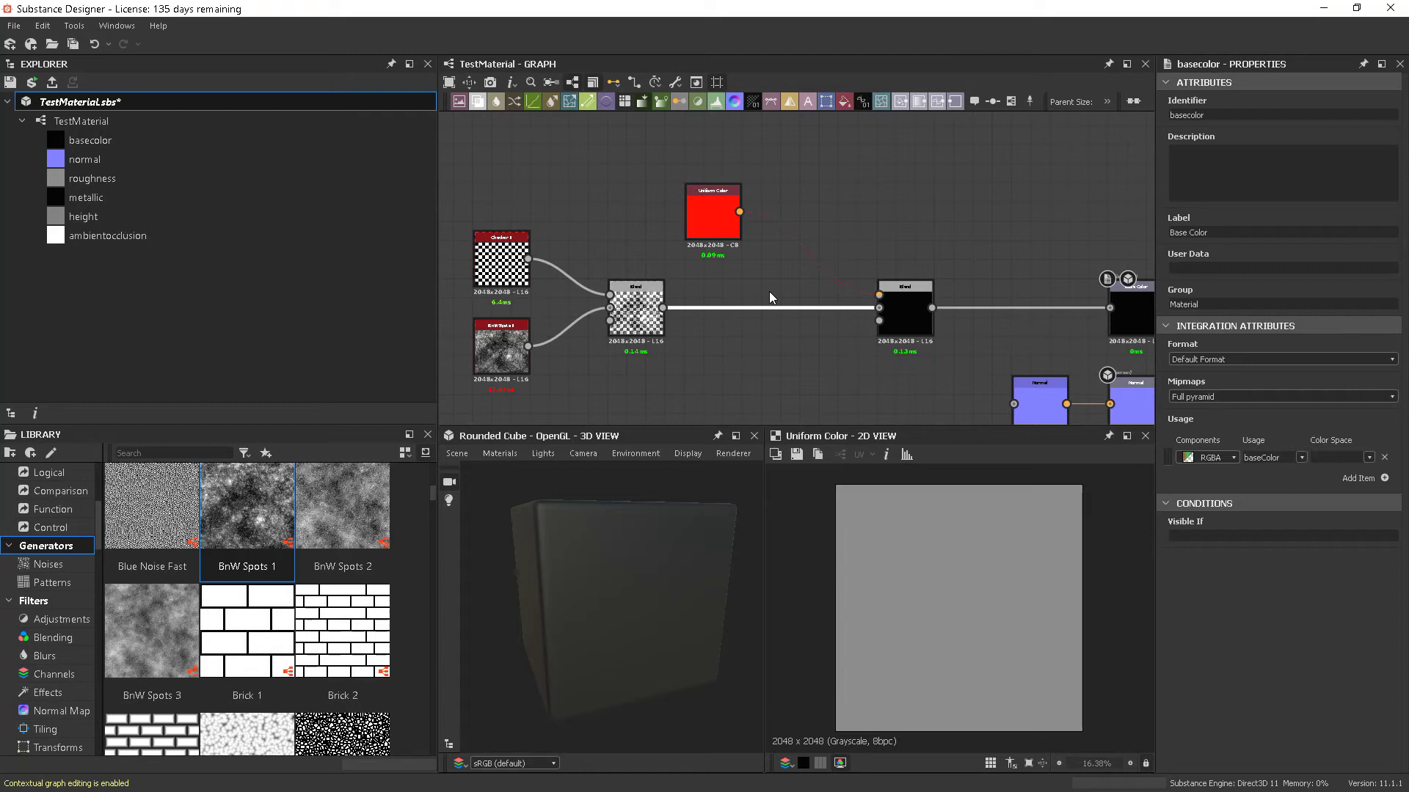
{"action": "key", "text": "space"}
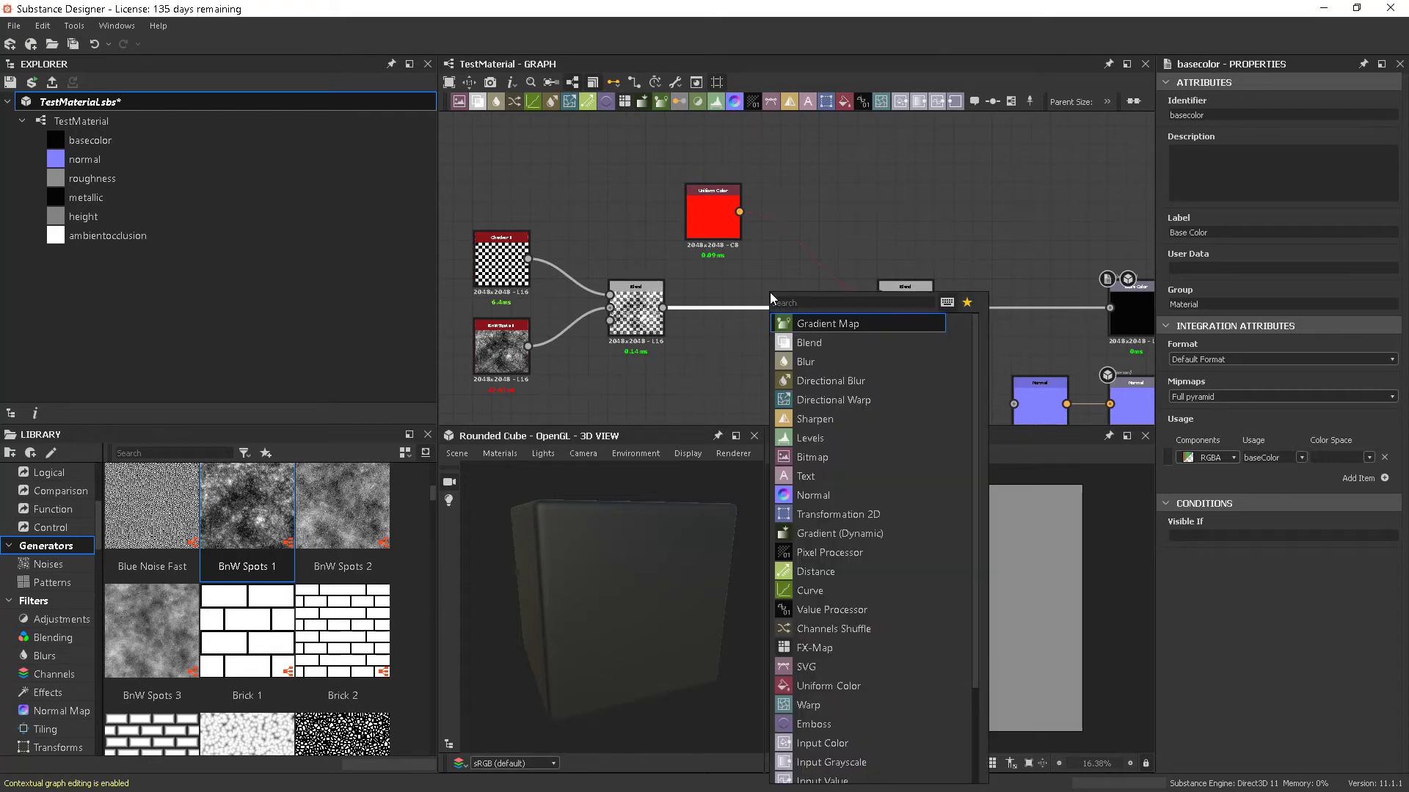
{"action": "left_click", "coordinate": [830, 323]}
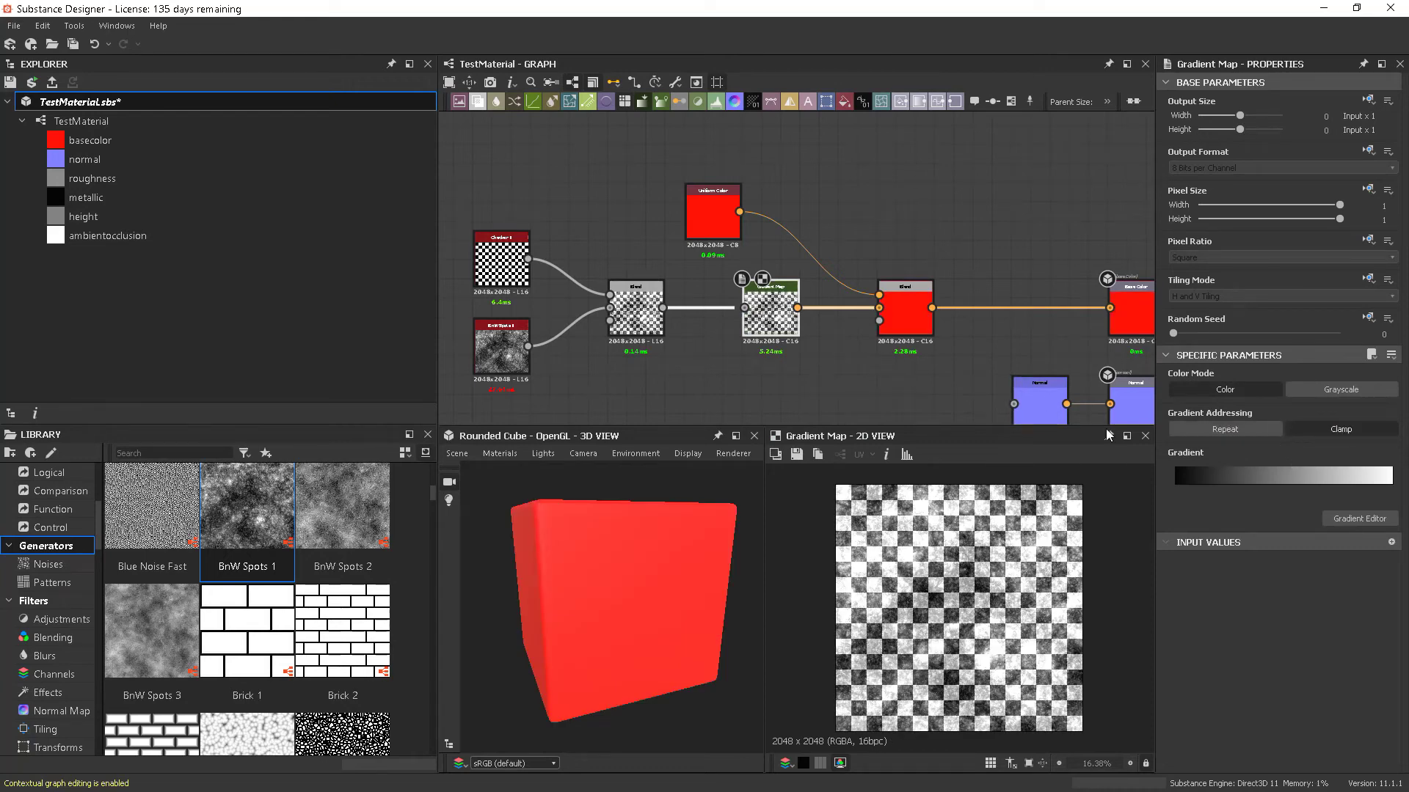
Examine the grayscale and color links running from the generators through the Gradient Map to the Base Color output.
{"action": "middle_click_drag", "start_coordinate": [873, 378], "coordinate": [909, 366]}
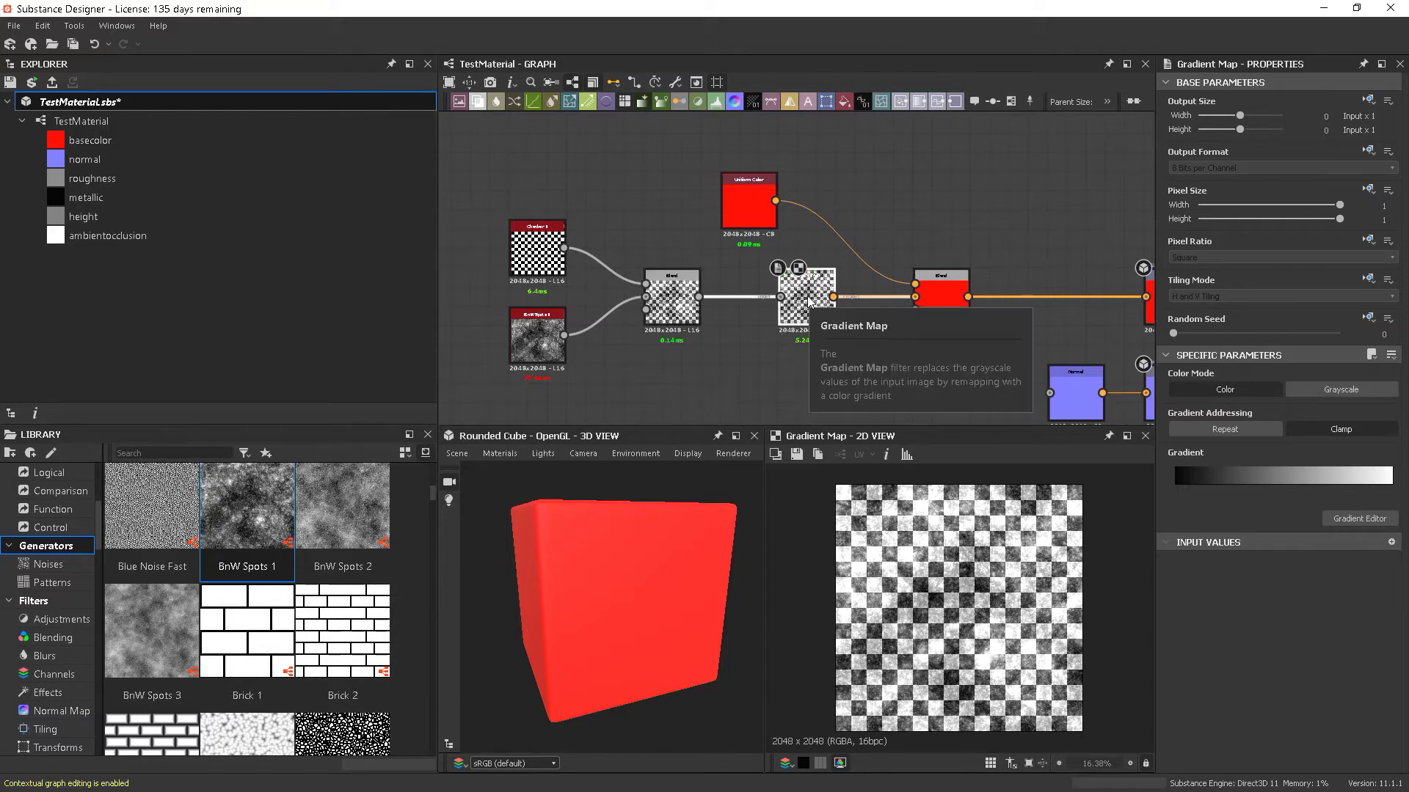
{"action": "middle_click_drag", "start_coordinate": [849, 355], "coordinate": [901, 392]}
{"action": "scroll", "coordinate": [821, 380], "scroll_direction": "up", "scroll_amount": 3}
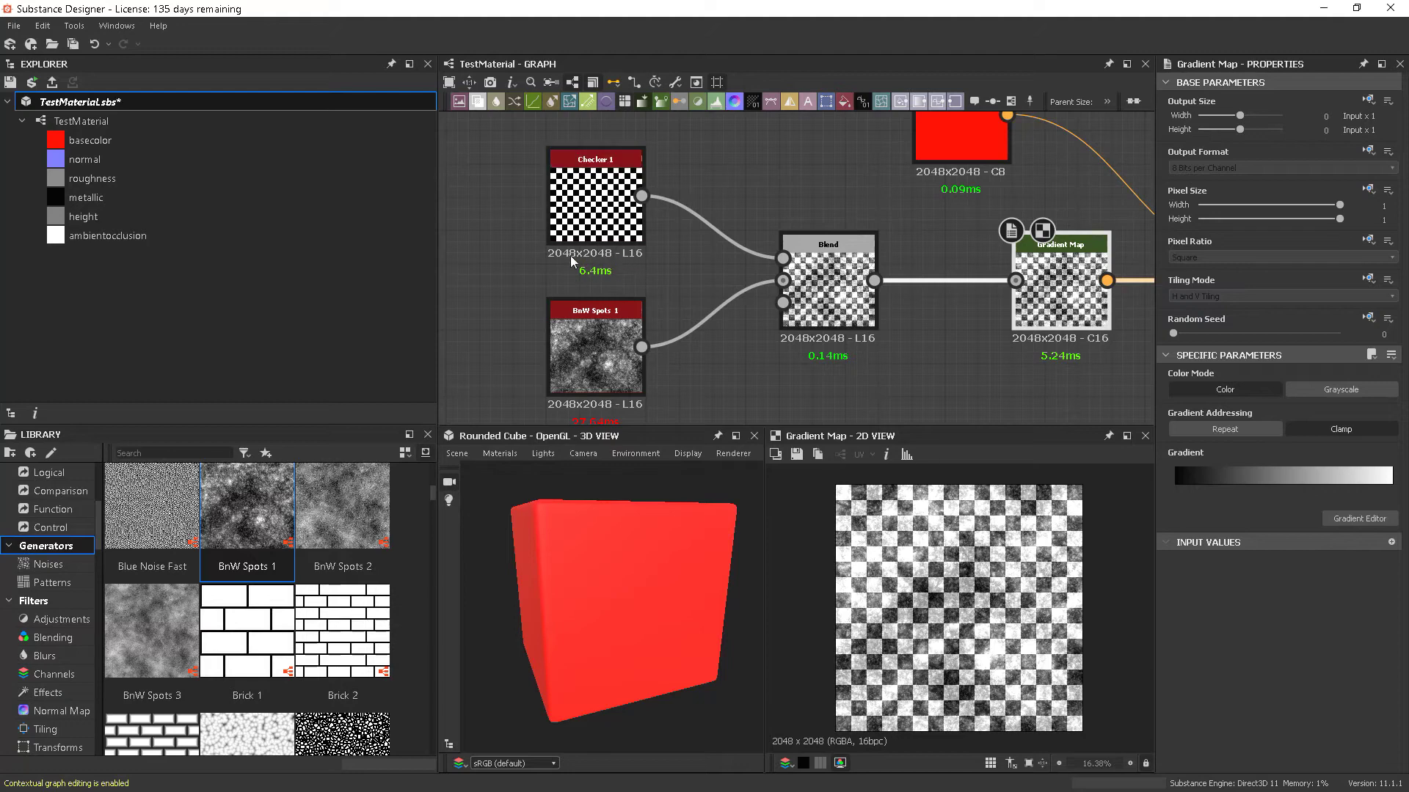
{"action": "middle_click_drag", "start_coordinate": [873, 328], "coordinate": [737, 318]}
{"action": "scroll", "coordinate": [854, 353], "scroll_direction": "down", "scroll_amount": 3}
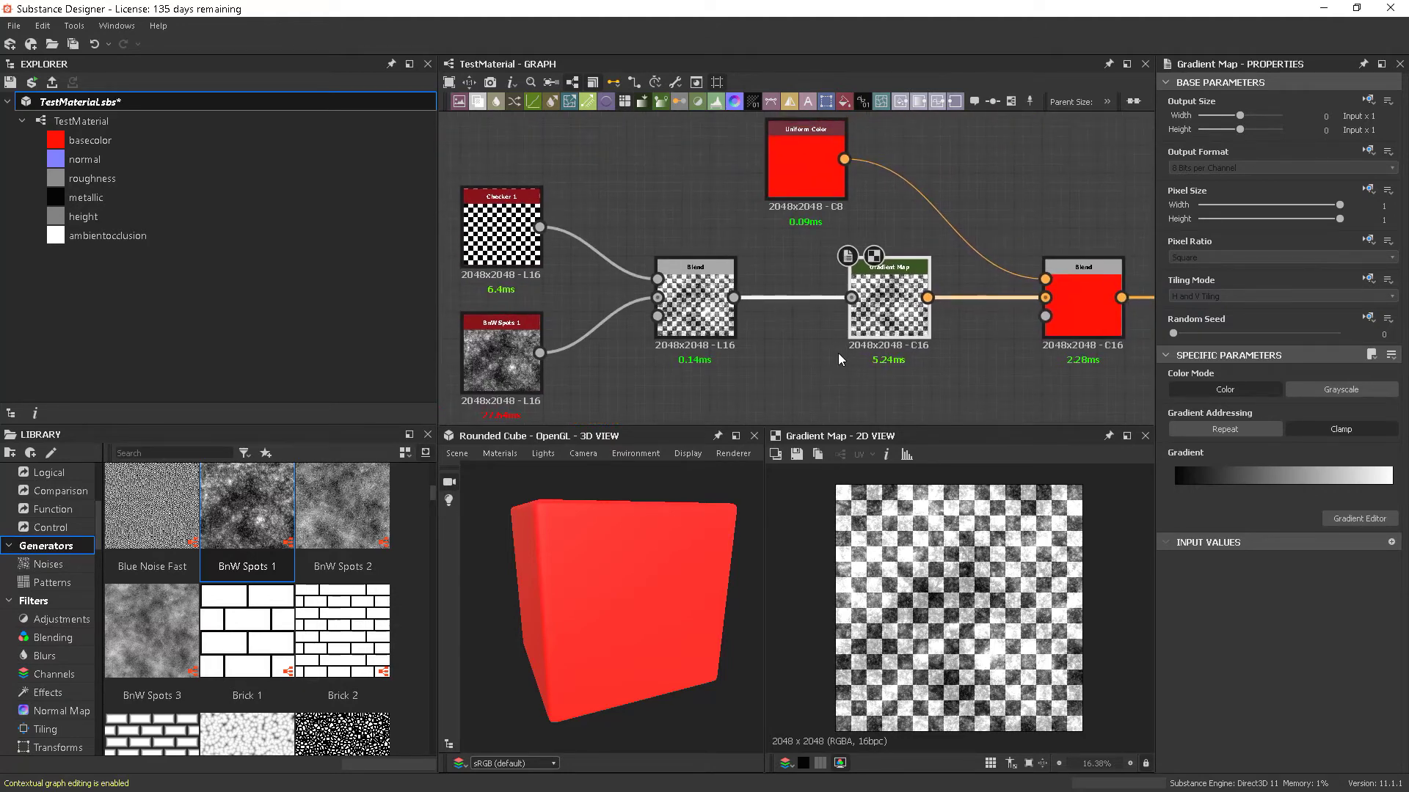
{"action": "scroll", "coordinate": [838, 352], "scroll_direction": "down", "scroll_amount": 4}
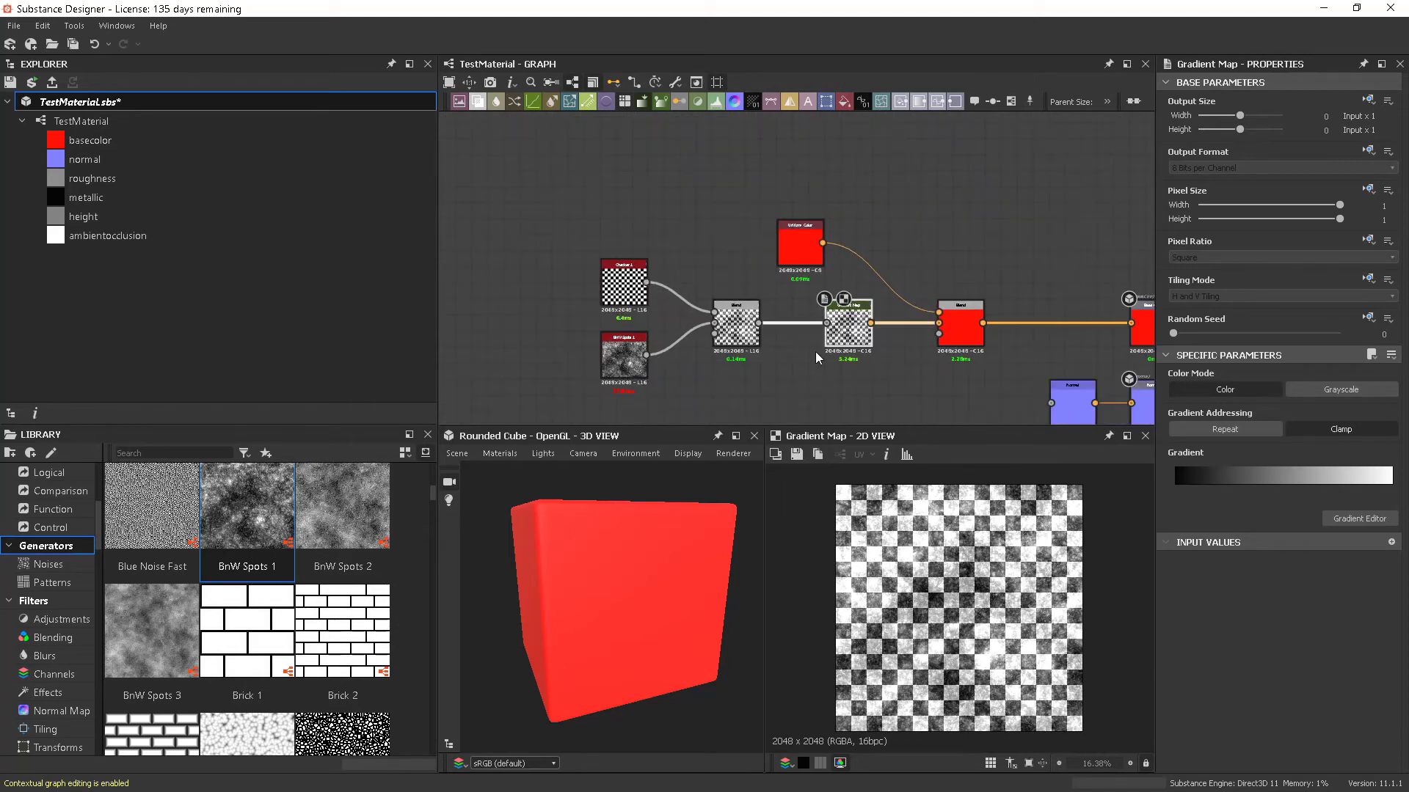
{"action": "middle_click_drag", "start_coordinate": [981, 356], "coordinate": [860, 360]}
{"action": "scroll", "coordinate": [888, 289], "scroll_direction": "down", "scroll_amount": 3}
{"action": "scroll", "coordinate": [855, 352], "scroll_direction": "up", "scroll_amount": 3}
{"action": "scroll", "coordinate": [853, 328], "scroll_direction": "down", "scroll_amount": 5}
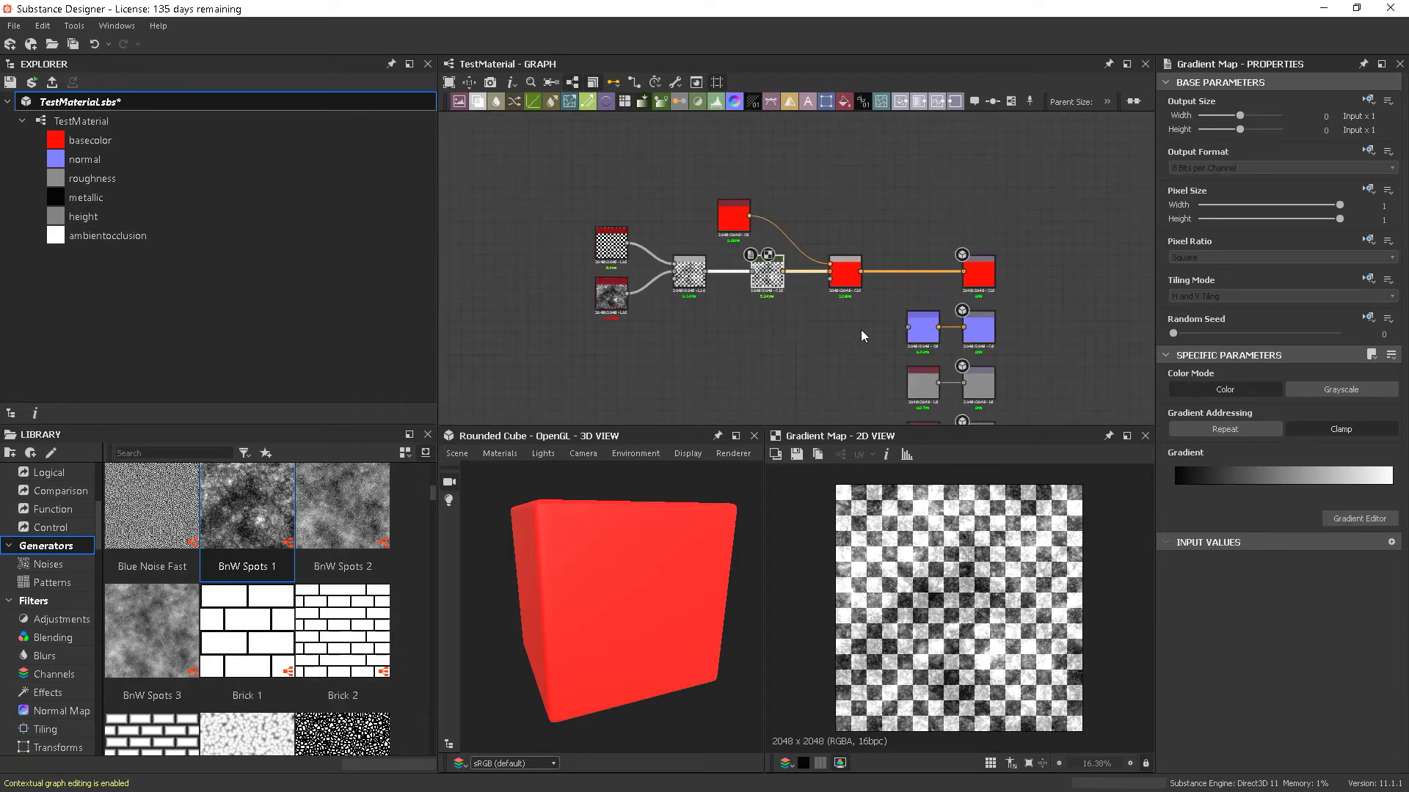
Inspect the Gradient Map node and its links to the two Blend nodes up close.
{"action": "middle_click_drag", "start_coordinate": [849, 363], "coordinate": [838, 418]}
{"action": "scroll", "coordinate": [800, 294], "scroll_direction": "up", "scroll_amount": 4}
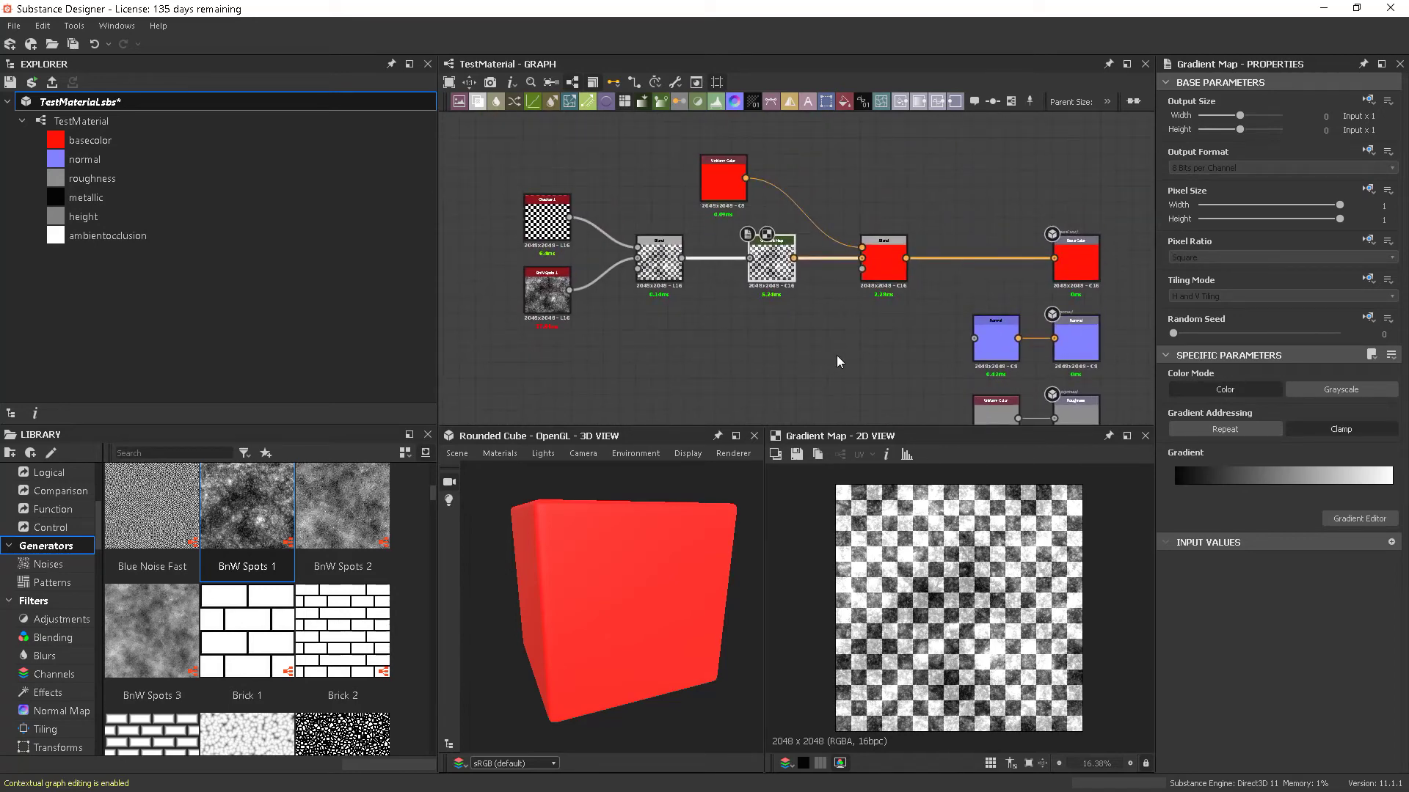
{"action": "middle_click_drag", "start_coordinate": [862, 334], "coordinate": [800, 328]}
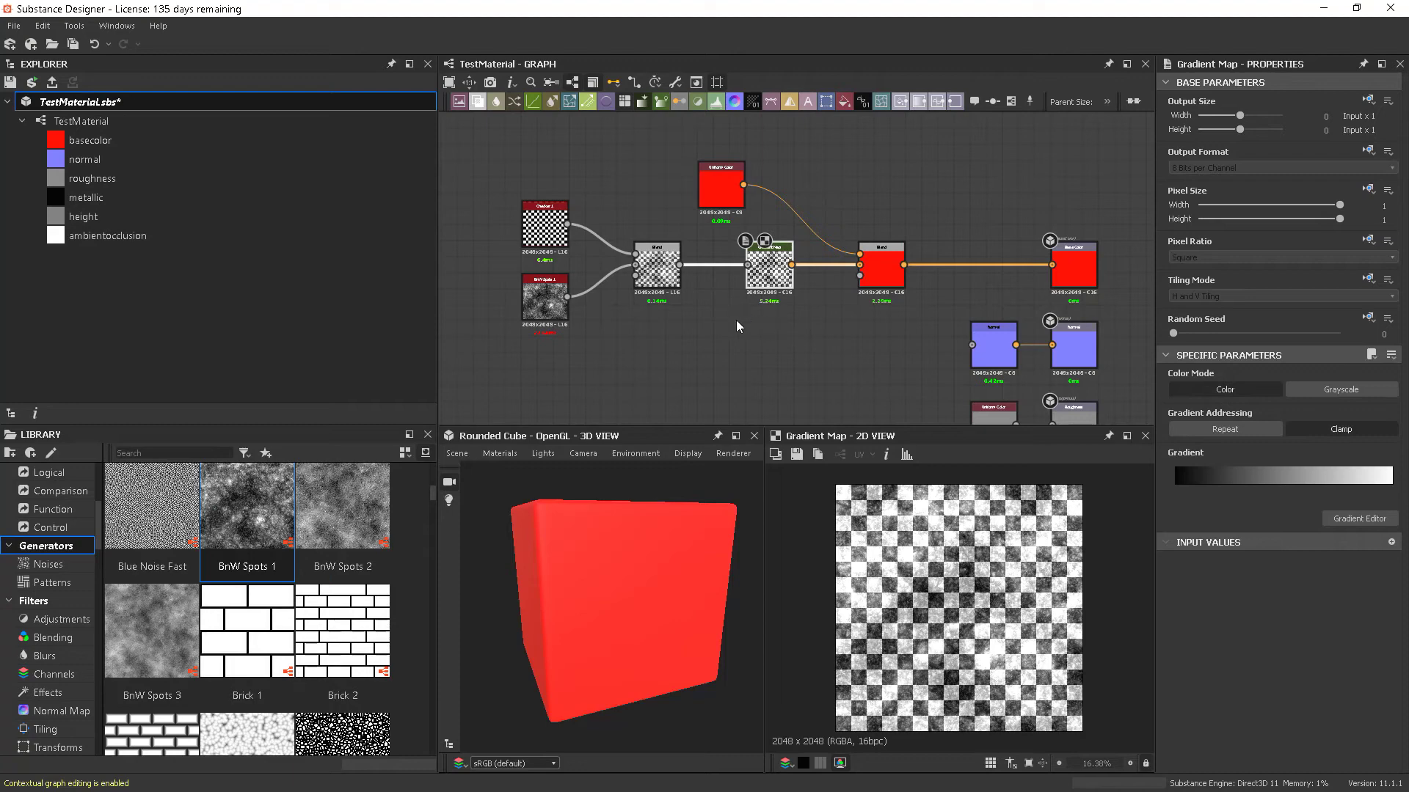
{"action": "mouse_move", "coordinate": [851, 359]}
{"action": "middle_mouse_down"}
{"action": "mouse_move", "coordinate": [840, 390]}
{"action": "mouse_move", "coordinate": [840, 352]}
{"action": "mouse_move", "coordinate": [829, 360]}
{"action": "middle_mouse_up"}
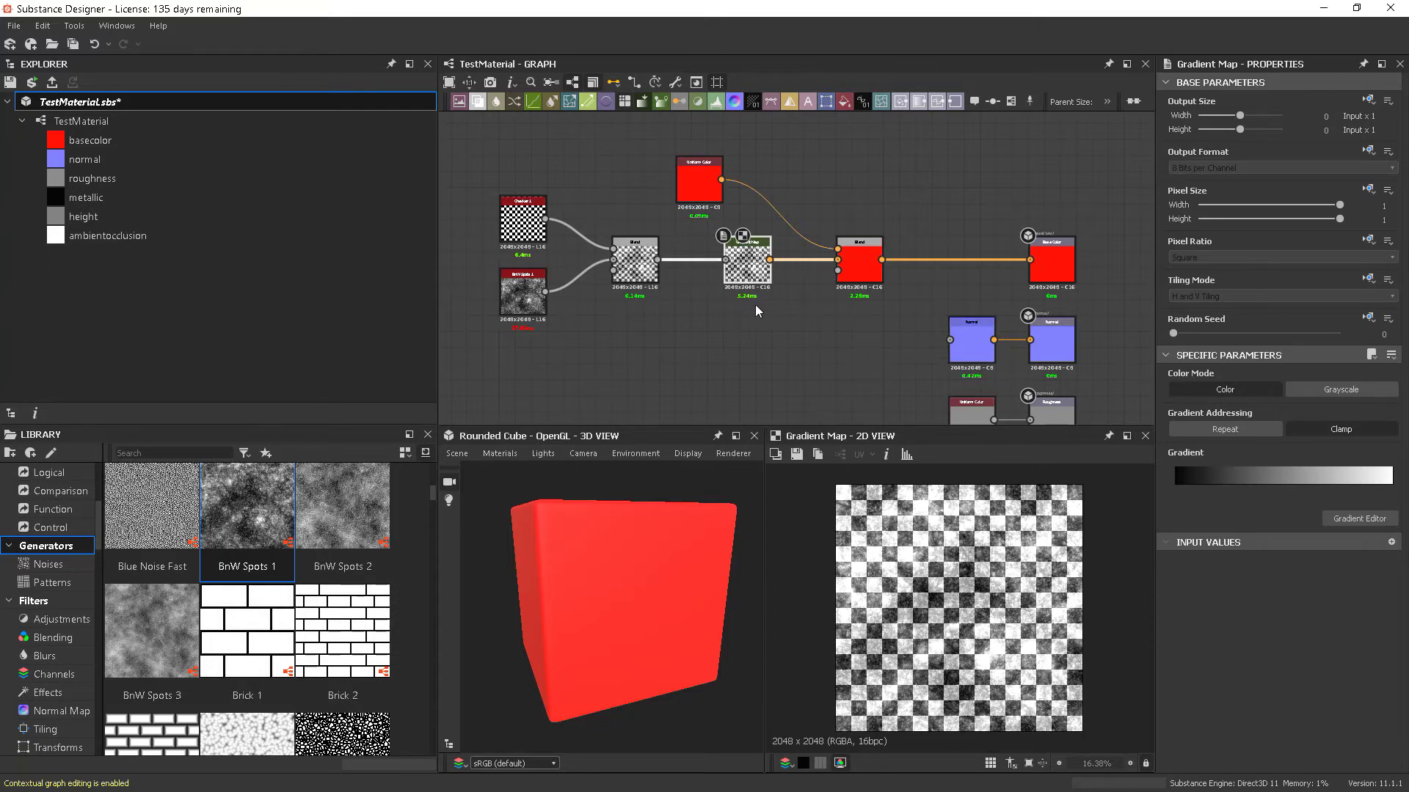
{"action": "scroll", "coordinate": [852, 349], "scroll_direction": "up", "scroll_amount": 3}
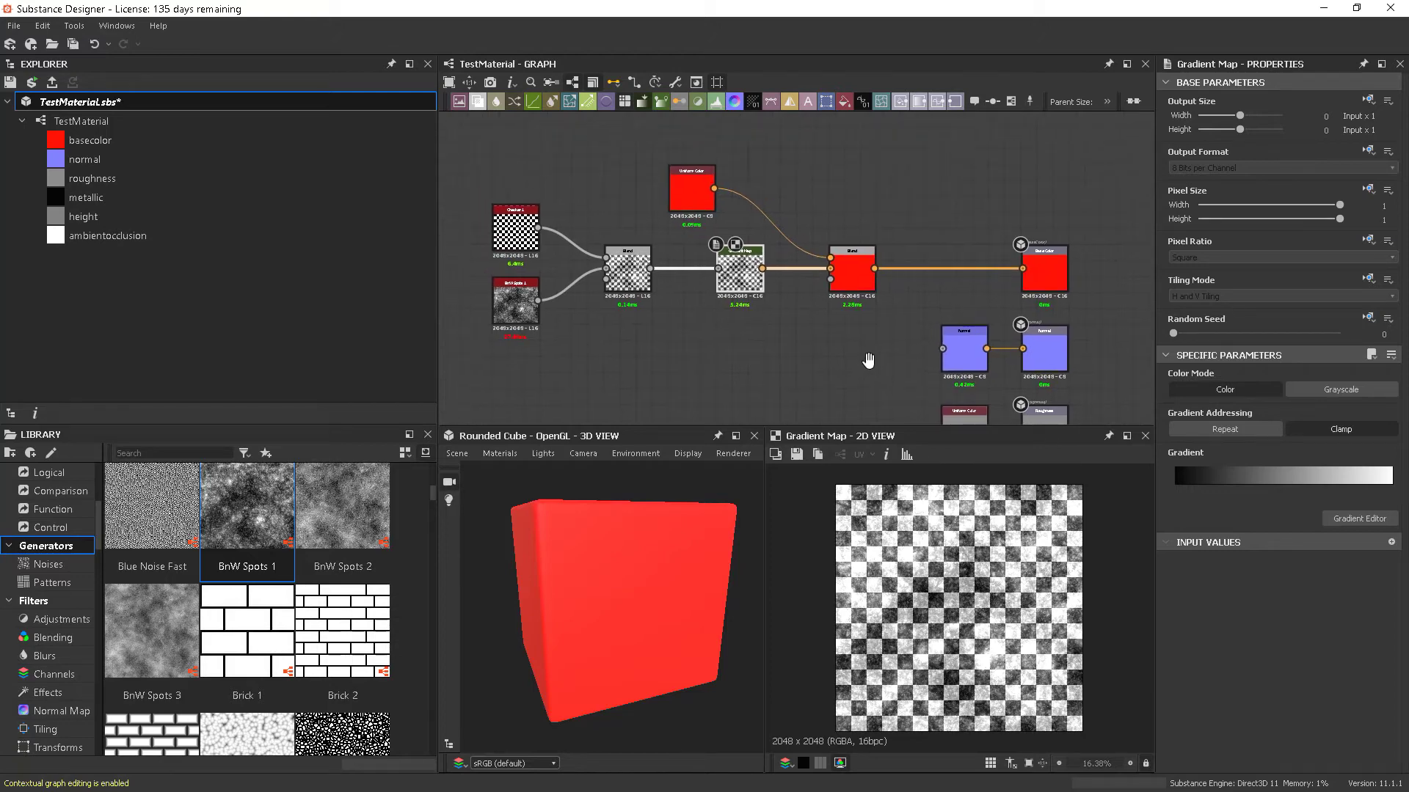
{"action": "scroll", "coordinate": [861, 349], "scroll_direction": "up", "scroll_amount": 5}
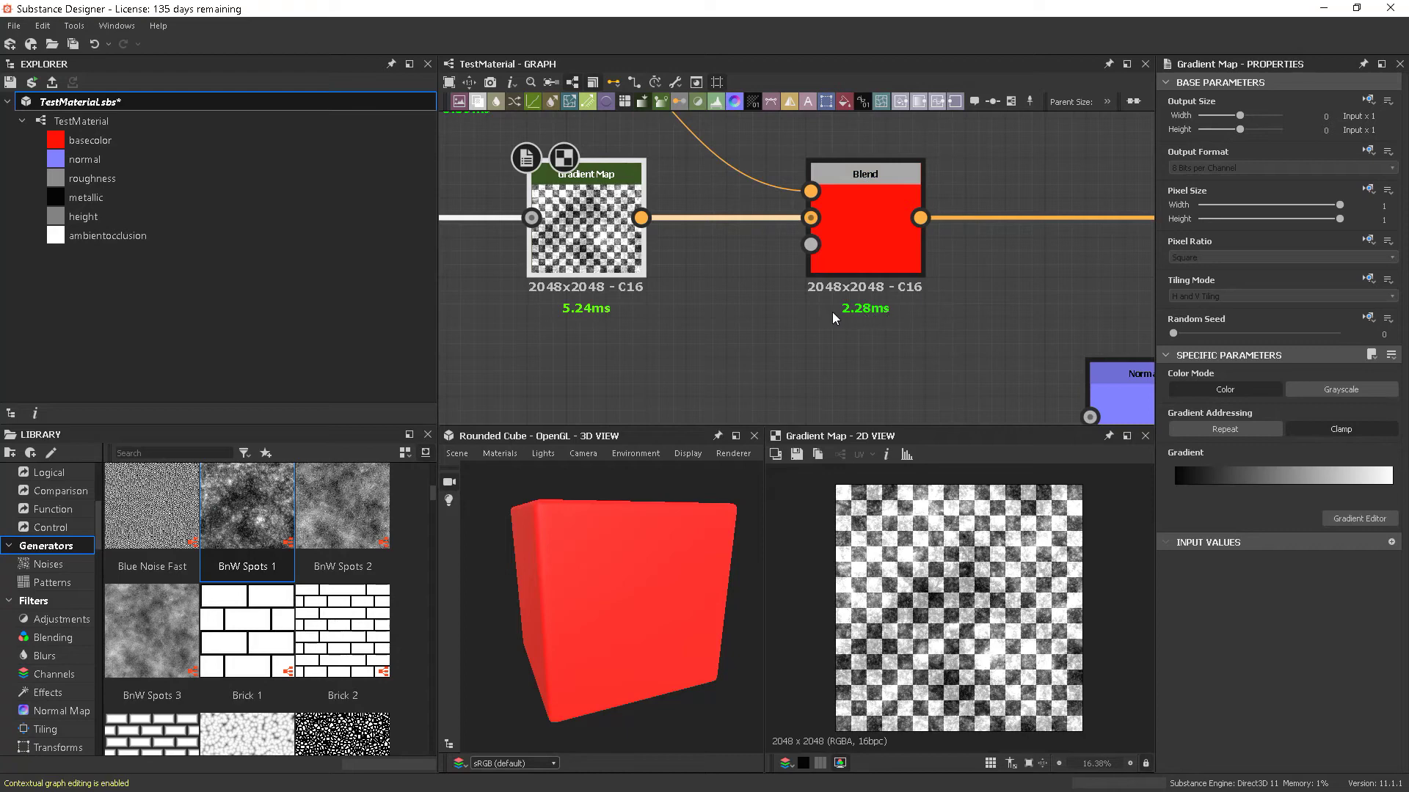
{"action": "mouse_move", "coordinate": [912, 335]}
{"action": "middle_mouse_down"}
{"action": "mouse_move", "coordinate": [729, 340]}
{"action": "mouse_move", "coordinate": [744, 336]}
{"action": "mouse_move", "coordinate": [728, 299]}
{"action": "mouse_move", "coordinate": [945, 295]}
{"action": "mouse_move", "coordinate": [1002, 332]}
{"action": "mouse_move", "coordinate": [910, 346]}
{"action": "middle_mouse_up"}
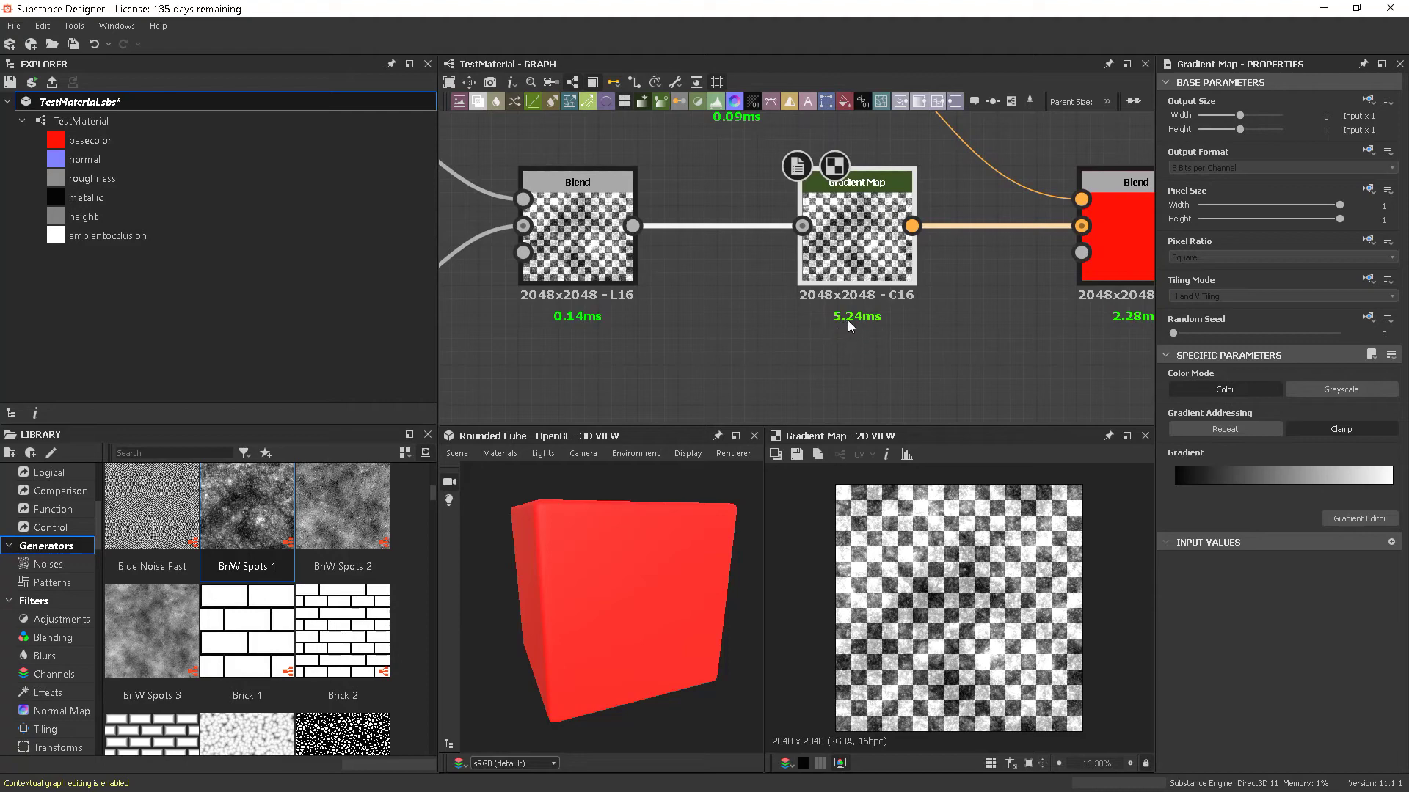
{"action": "middle_click_drag", "start_coordinate": [944, 314], "coordinate": [846, 308]}
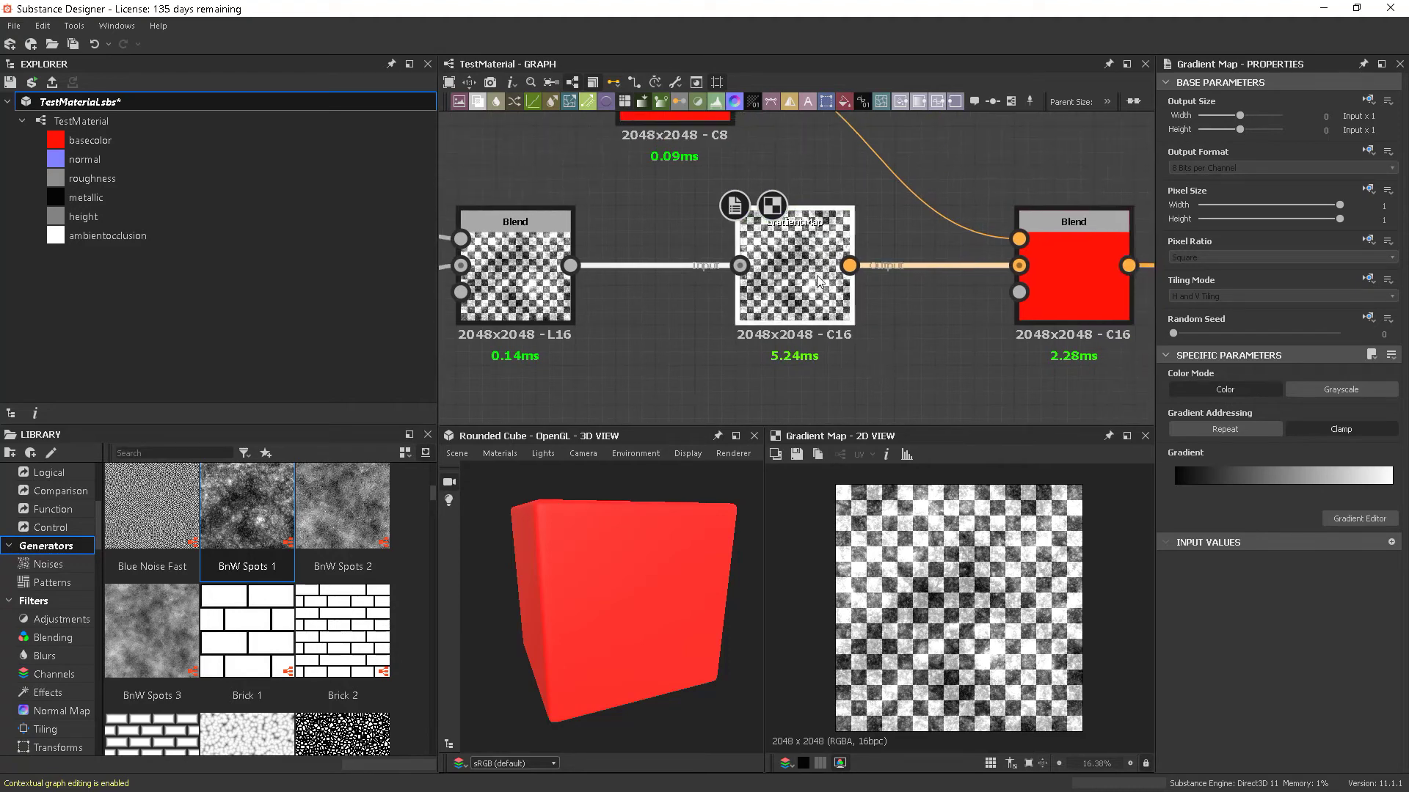
{"action": "scroll", "coordinate": [822, 304], "scroll_direction": "down", "scroll_amount": 4}
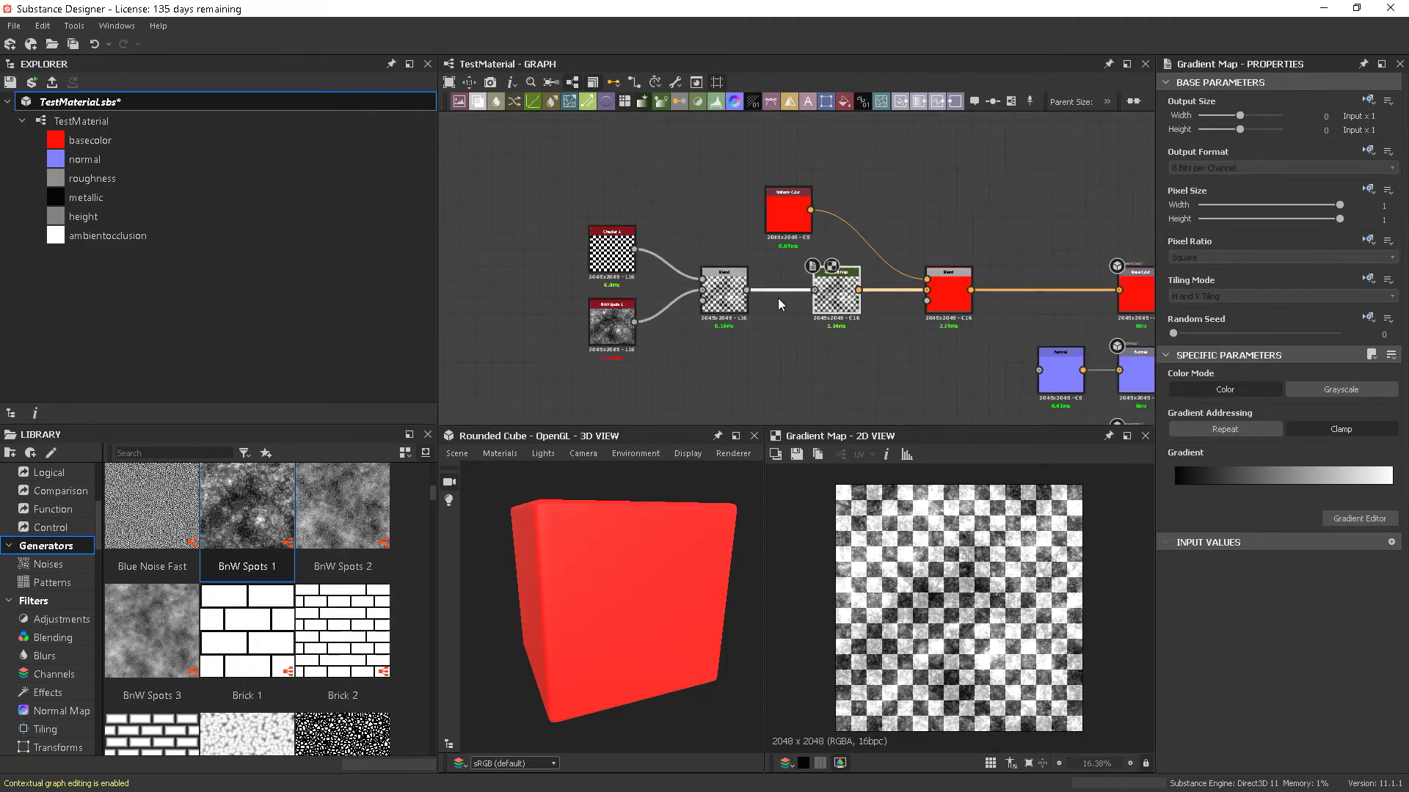
Show the second Blend node's parameters and move the red Uniform Color node directly above the Gradient Map.
{"action": "middle_click_drag", "start_coordinate": [870, 311], "coordinate": [827, 280]}
{"action": "scroll", "coordinate": [777, 342], "scroll_direction": "down", "scroll_amount": 2}
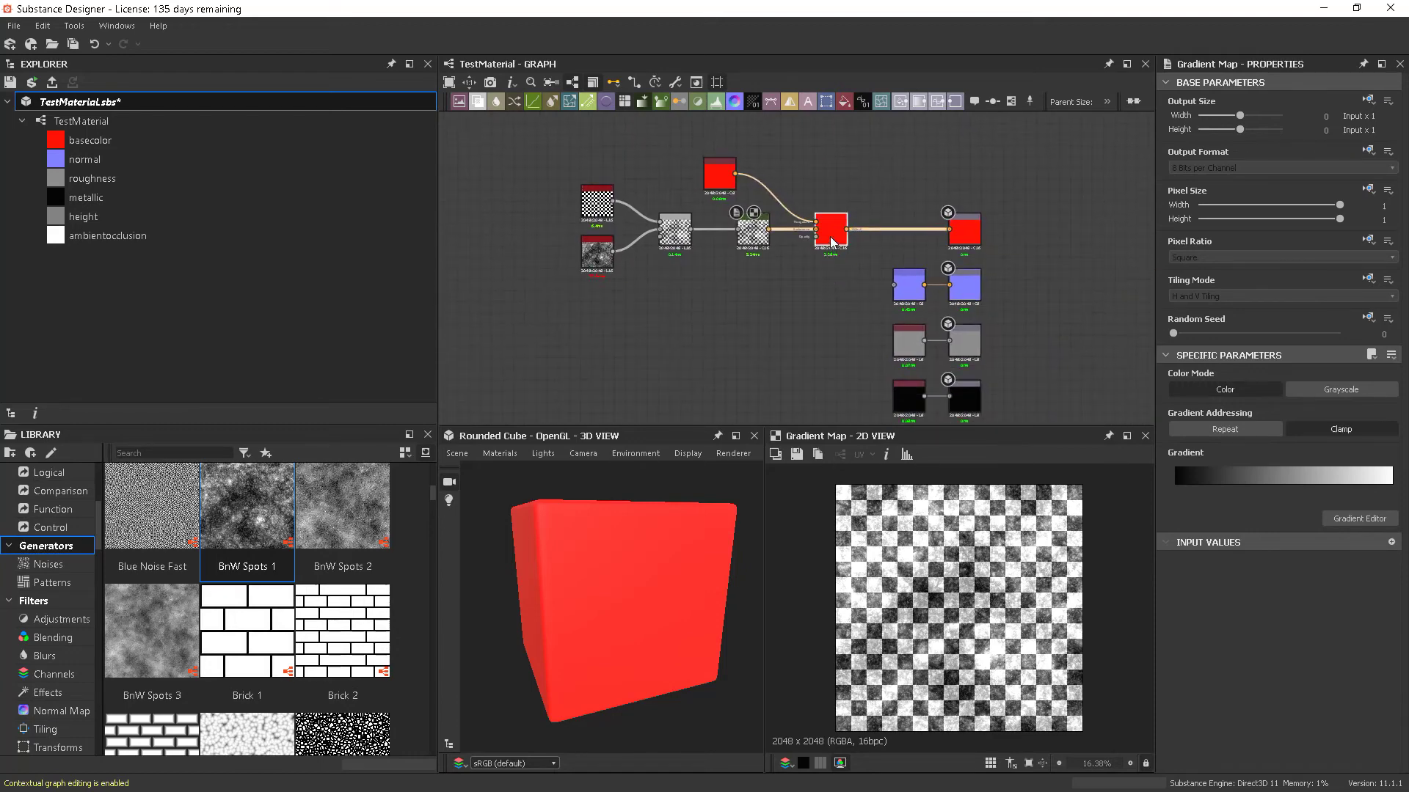
{"action": "left_click", "coordinate": [832, 241]}
{"action": "left_click_drag", "start_coordinate": [729, 183], "coordinate": [763, 175]}
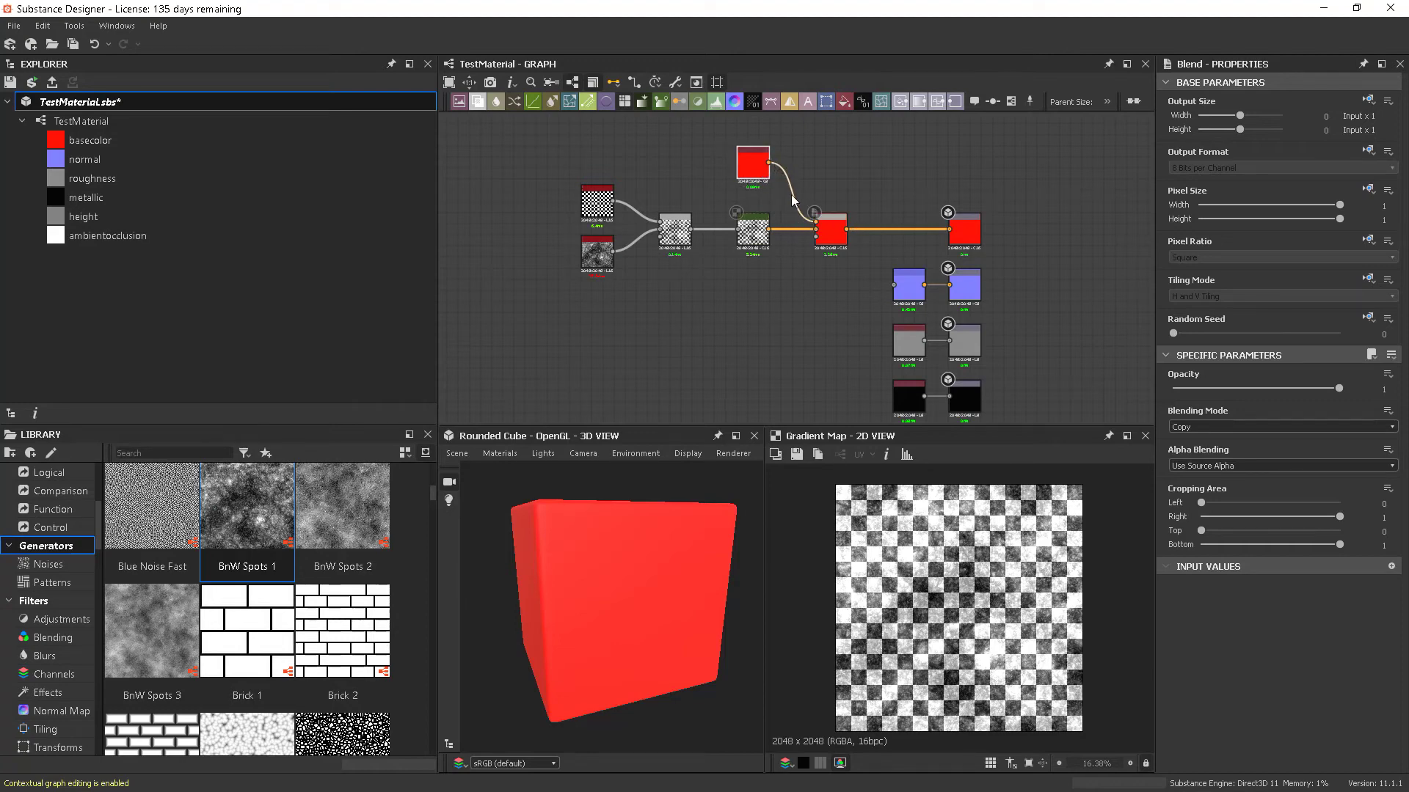
Select the second Blend node, try several blending modes on it, and settle on Min (Darken).
{"action": "scroll", "coordinate": [806, 236], "scroll_direction": "up", "scroll_amount": 2}
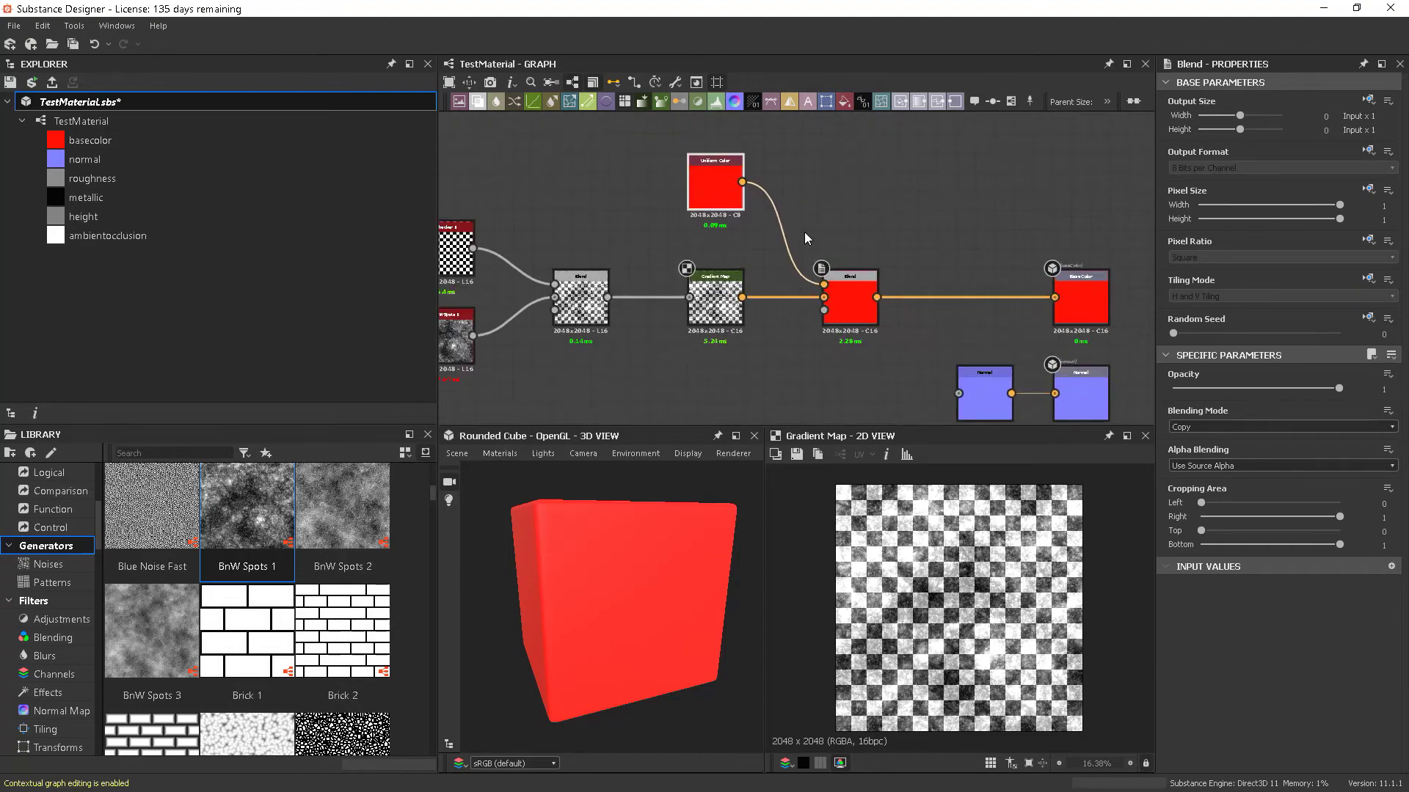
{"action": "scroll", "coordinate": [817, 217], "scroll_direction": "down", "scroll_amount": 2}
{"action": "mouse_move", "coordinate": [931, 213]}
{"action": "middle_mouse_down"}
{"action": "mouse_move", "coordinate": [911, 195]}
{"action": "mouse_move", "coordinate": [916, 214]}
{"action": "middle_mouse_up"}
{"action": "scroll", "coordinate": [914, 198], "scroll_direction": "down", "scroll_amount": 1}
{"action": "left_click", "coordinate": [838, 262]}
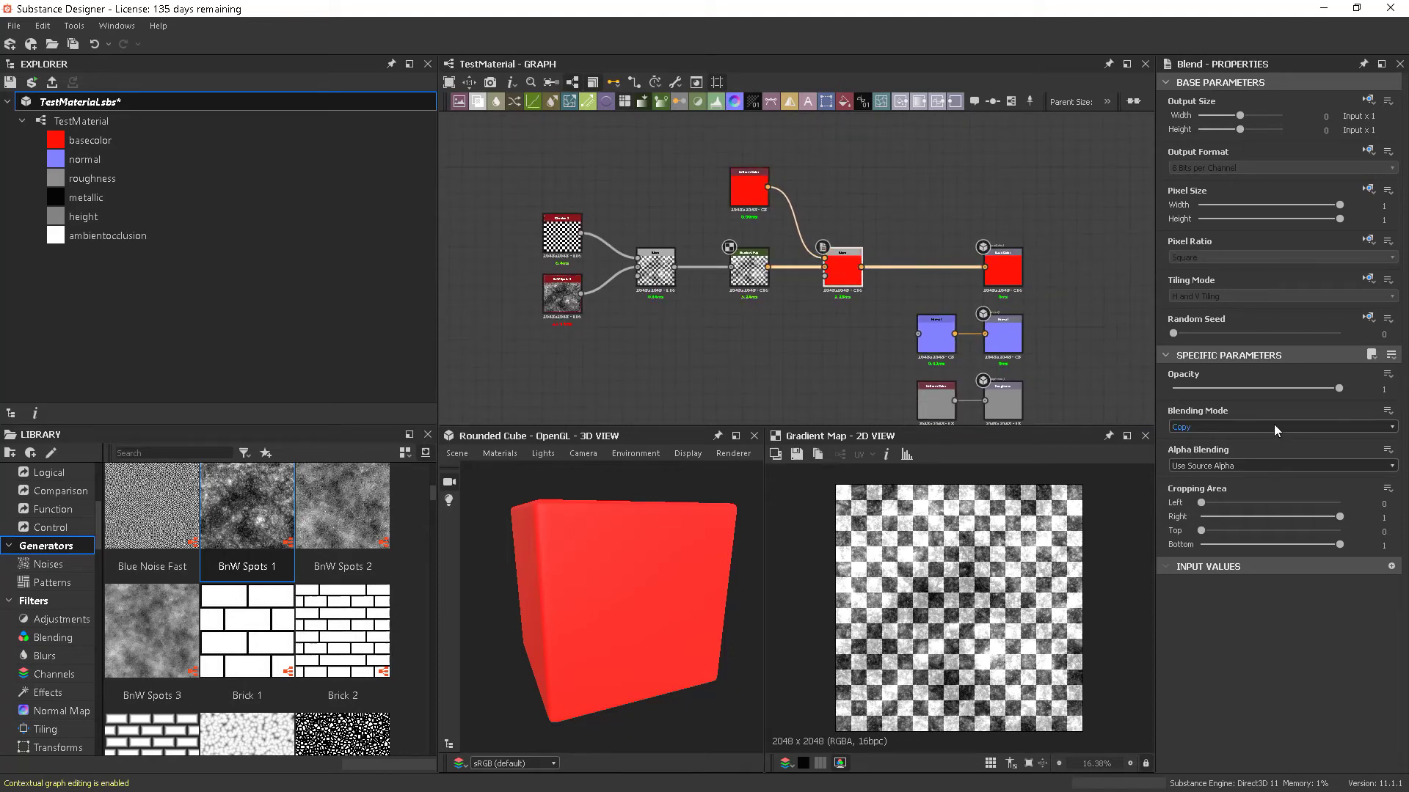
{"action": "mouse_move", "coordinate": [1338, 388]}
{"action": "left_mouse_down"}
{"action": "mouse_move", "coordinate": [1252, 381]}
{"action": "mouse_move", "coordinate": [1339, 385]}
{"action": "left_mouse_up"}
{"action": "left_click", "coordinate": [1247, 426]}
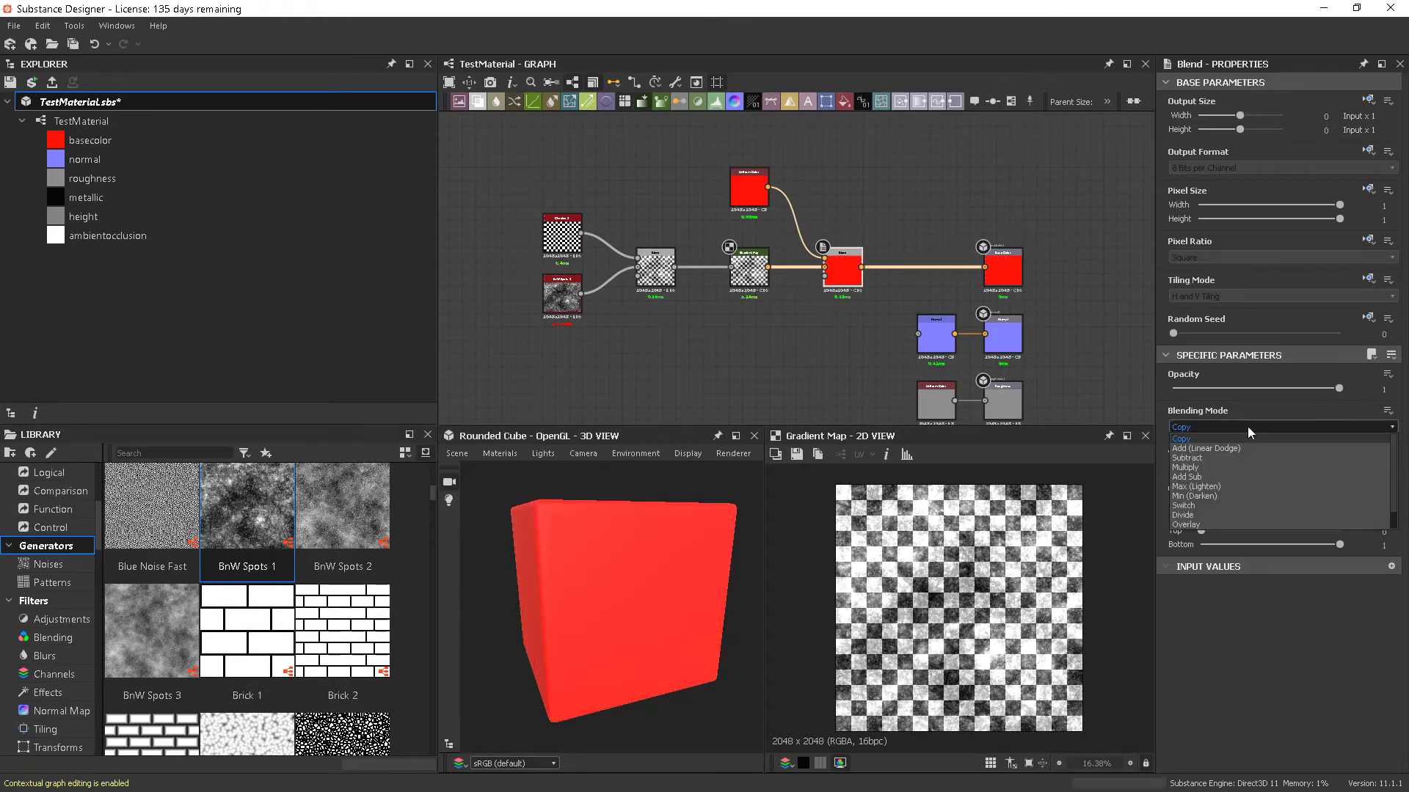
{"action": "left_click", "coordinate": [1241, 447]}
{"action": "key", "text": "Down"}
{"action": "key", "text": "Down"}
{"action": "key", "text": "Down"}
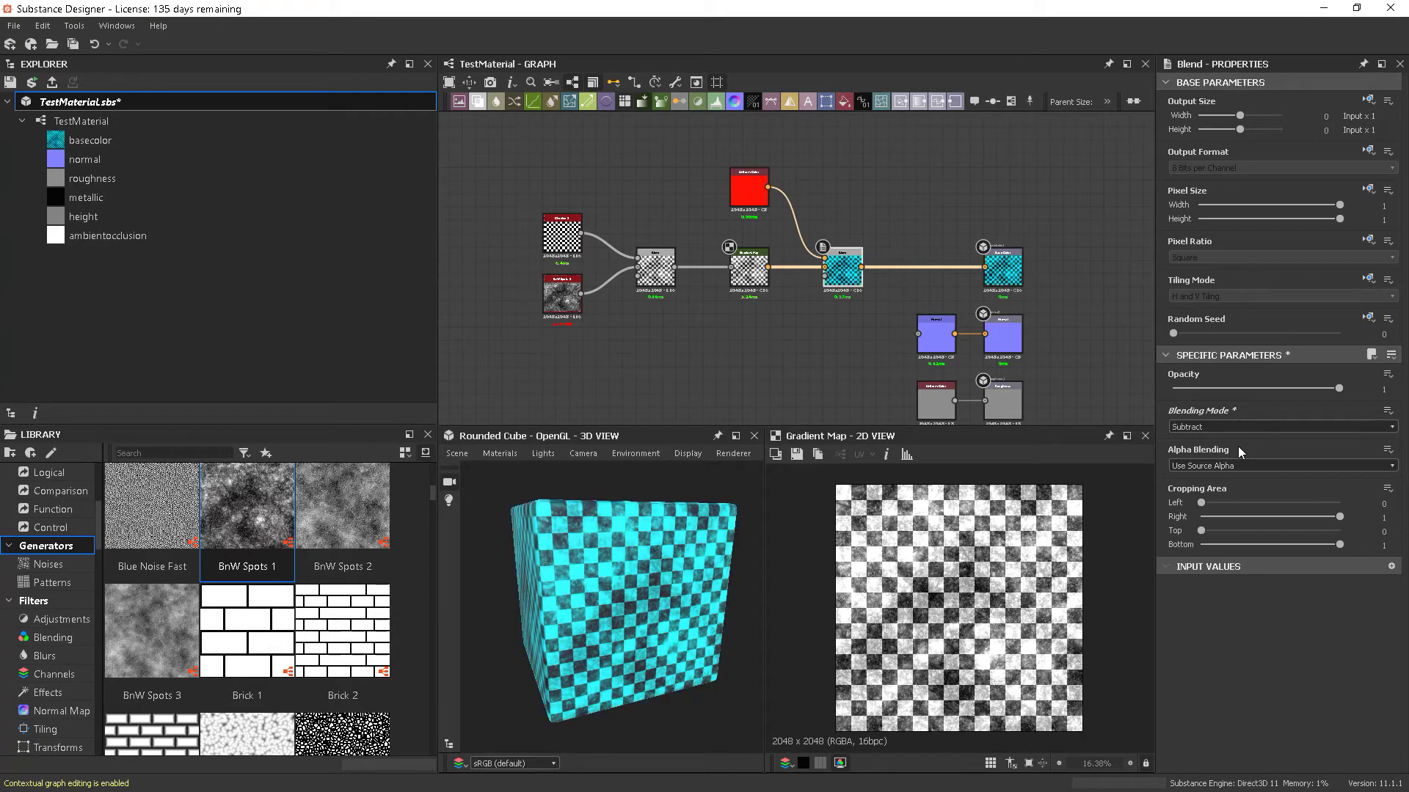
{"action": "key", "text": "Down"}
{"action": "key", "text": "Down"}
{"action": "key", "text": "Down"}
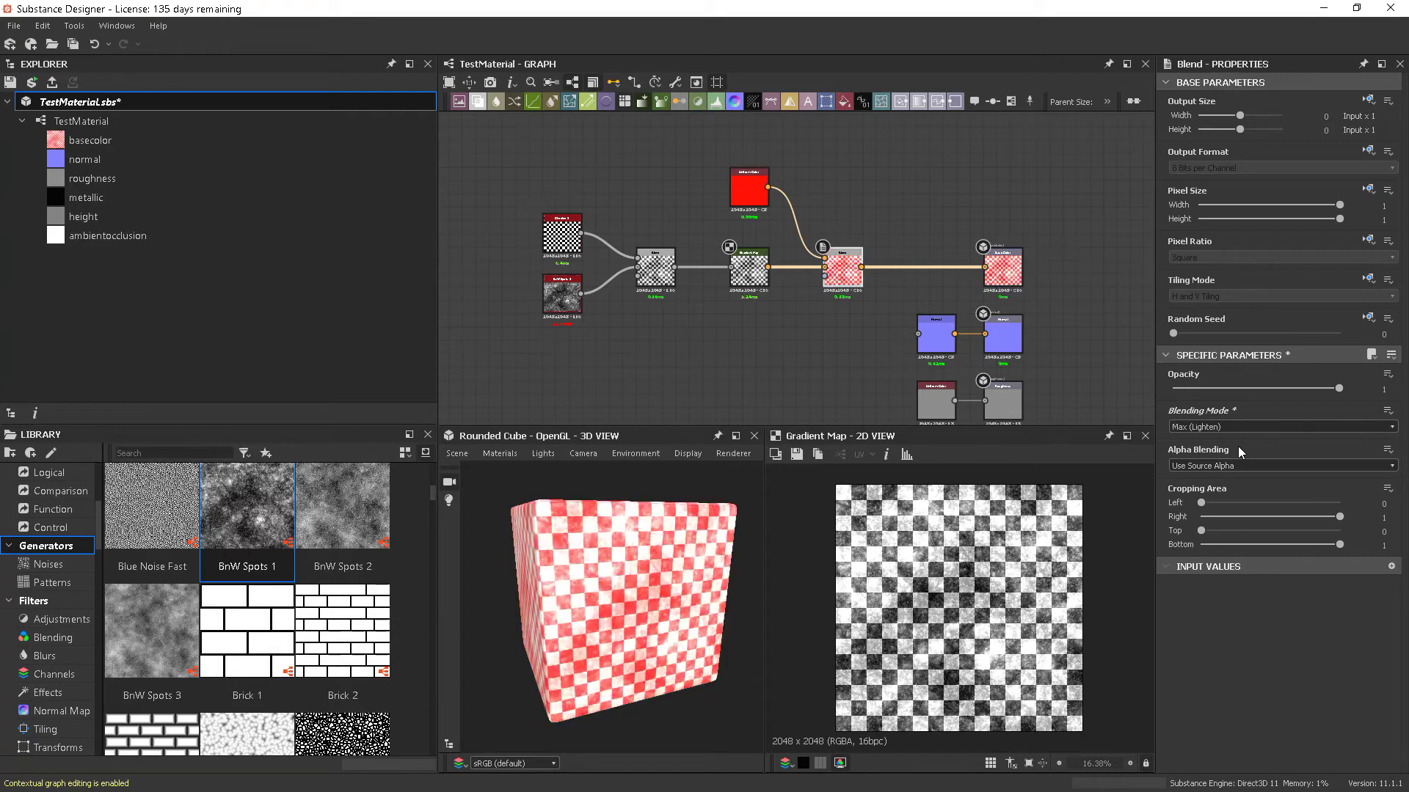
{"action": "key", "text": "Up"}
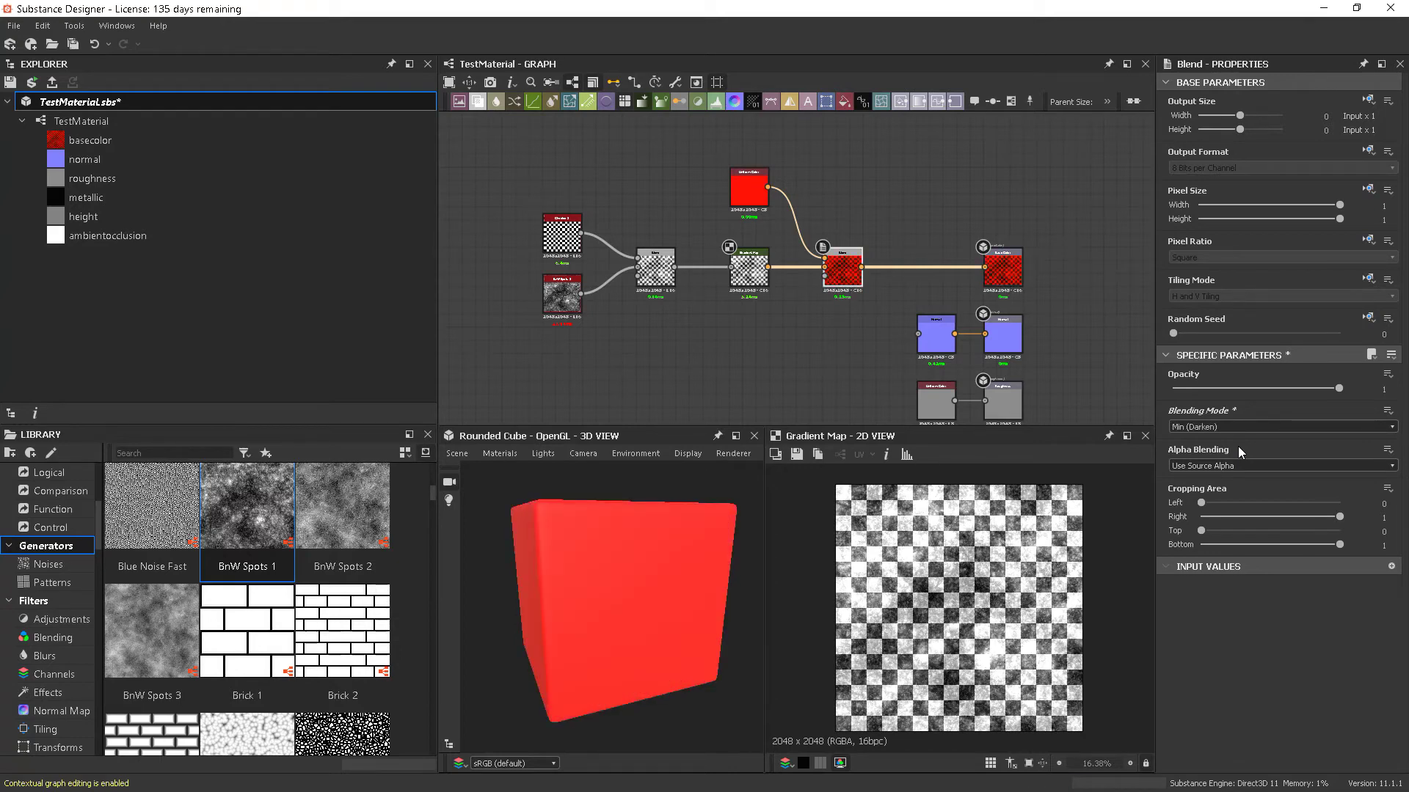
Set the second Blend node's opacity to 0.66 and inspect the red checkered cube in the 3D view.
{"action": "left_click_drag", "start_coordinate": [1339, 388], "coordinate": [1283, 386]}
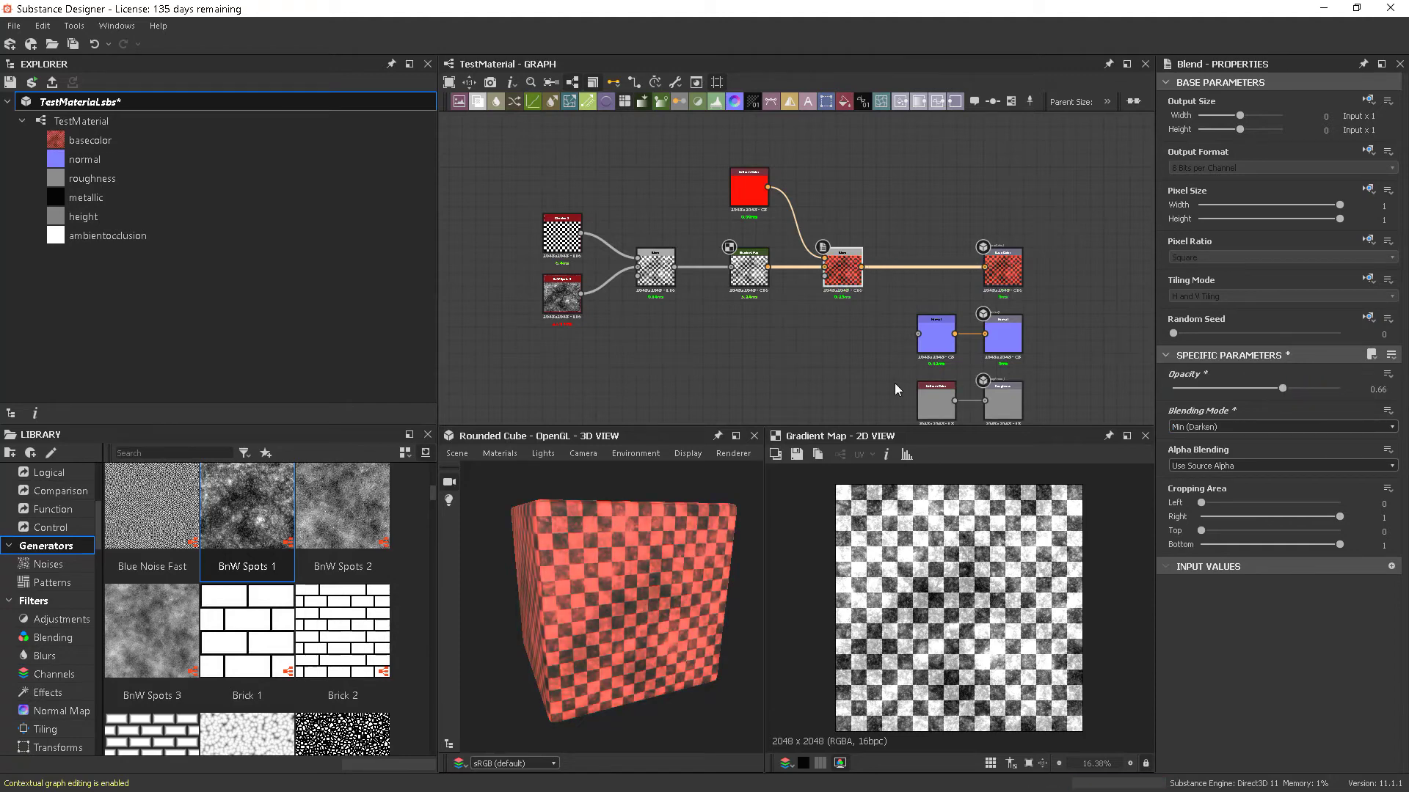
{"action": "mouse_move", "coordinate": [681, 567]}
{"action": "left_mouse_down"}
{"action": "mouse_move", "coordinate": [712, 578]}
{"action": "mouse_move", "coordinate": [543, 571]}
{"action": "mouse_move", "coordinate": [682, 579]}
{"action": "left_mouse_up"}
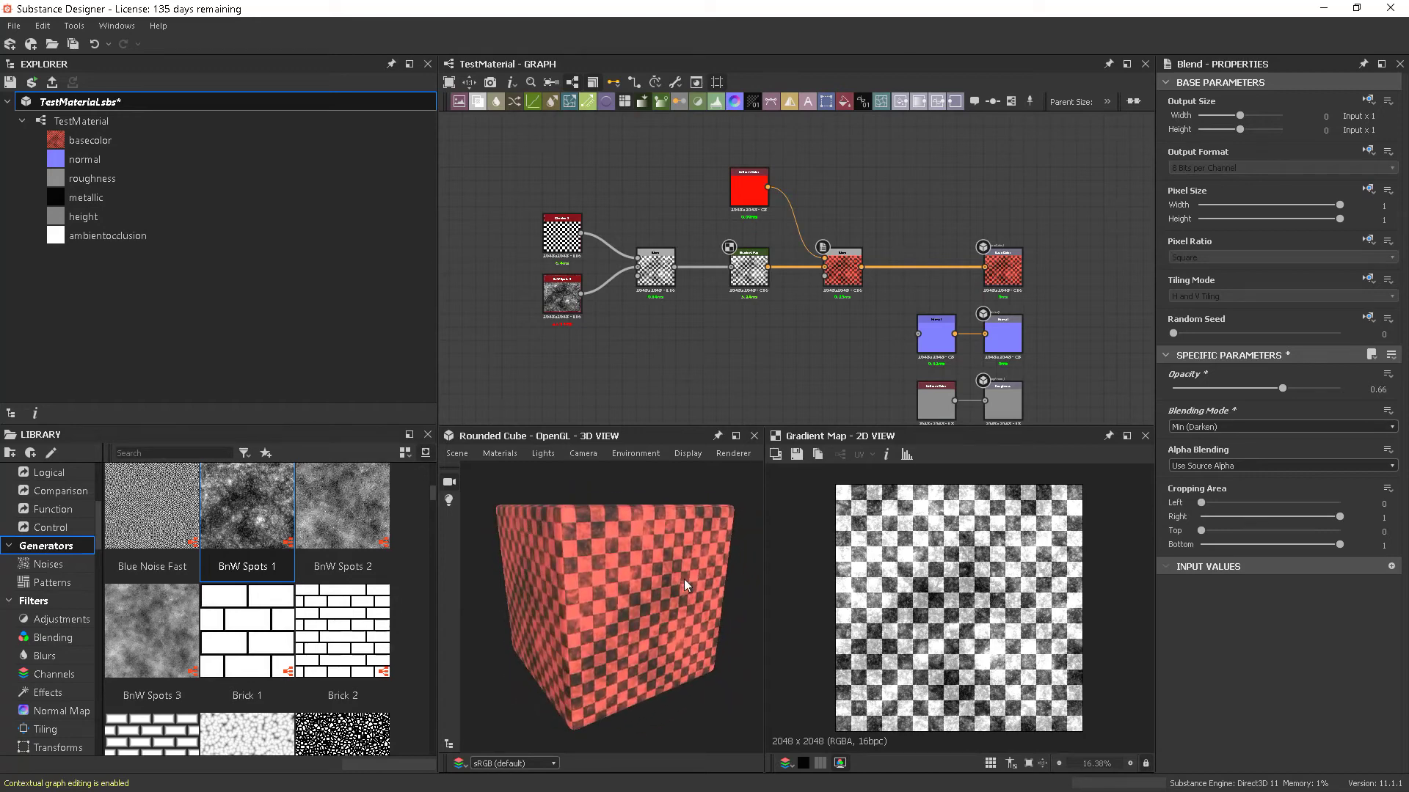
{"action": "middle_click_drag", "start_coordinate": [774, 366], "coordinate": [826, 373]}
{"action": "scroll", "coordinate": [772, 317], "scroll_direction": "down", "scroll_amount": 3}
{"action": "scroll", "coordinate": [785, 334], "scroll_direction": "up", "scroll_amount": 5}
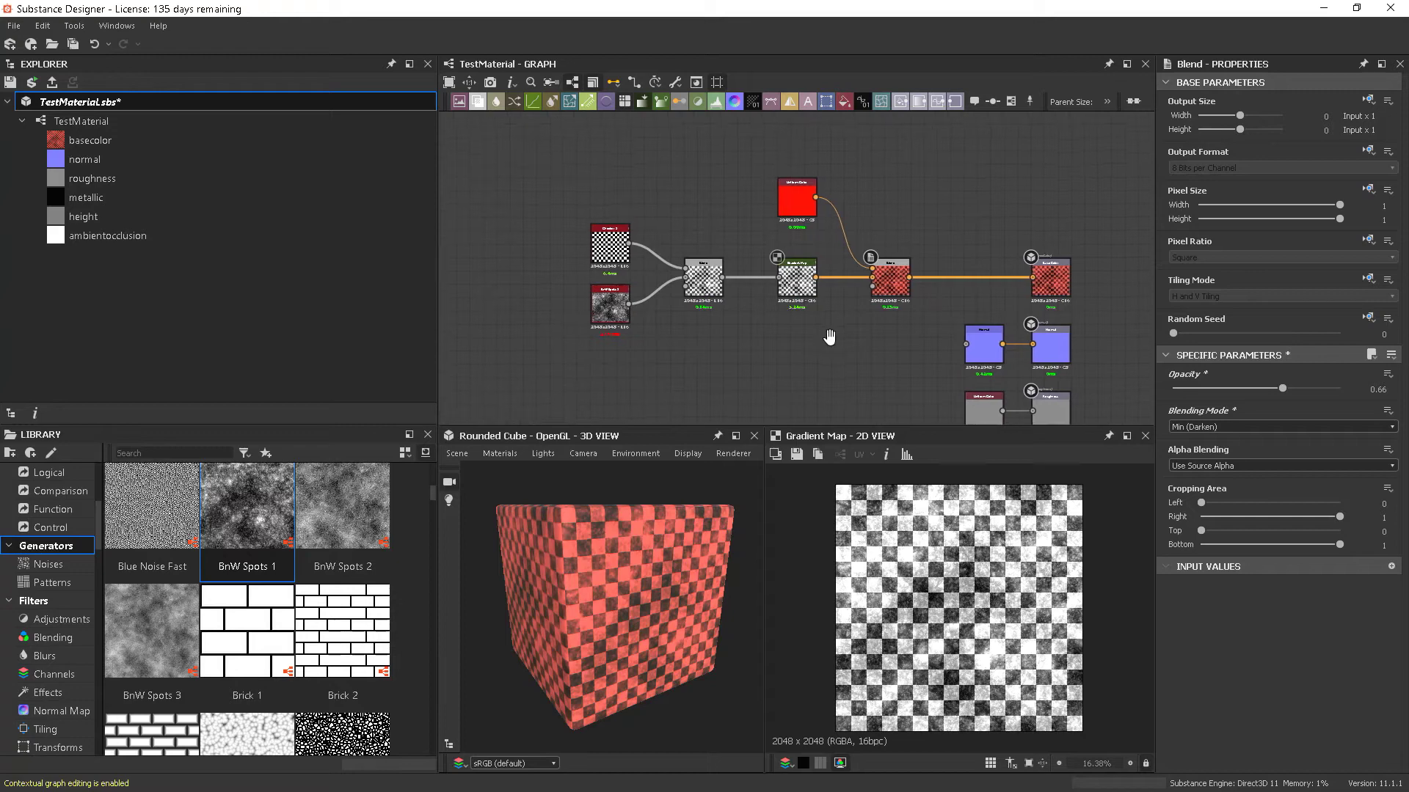
{"action": "mouse_move", "coordinate": [850, 351]}
{"action": "middle_mouse_down"}
{"action": "mouse_move", "coordinate": [804, 351]}
{"action": "mouse_move", "coordinate": [827, 341]}
{"action": "middle_mouse_up"}
{"action": "scroll", "coordinate": [807, 350], "scroll_direction": "down", "scroll_amount": 3}
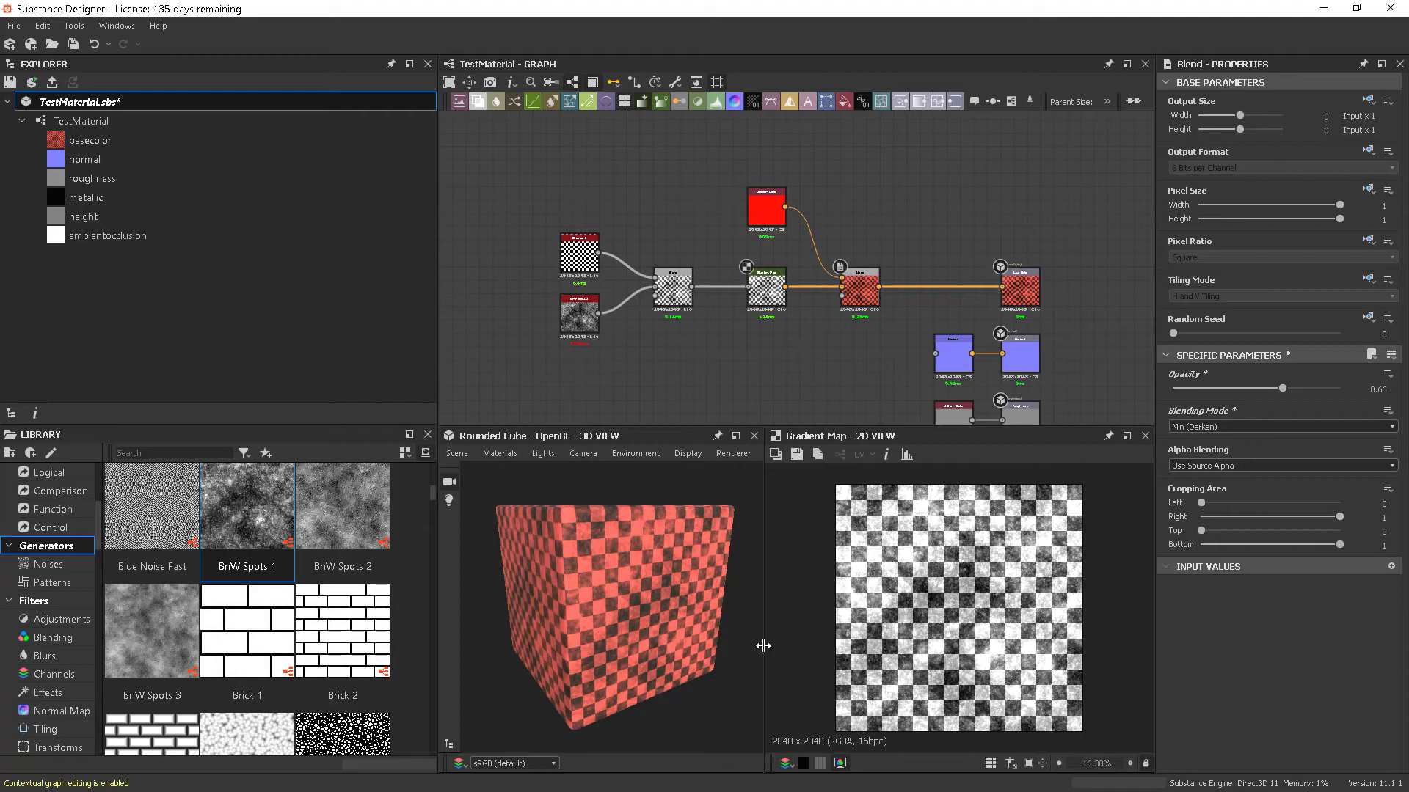
{"action": "mouse_move", "coordinate": [654, 647]}
{"action": "left_mouse_down"}
{"action": "mouse_move", "coordinate": [580, 640]}
{"action": "mouse_move", "coordinate": [671, 649]}
{"action": "mouse_move", "coordinate": [596, 647]}
{"action": "mouse_move", "coordinate": [654, 653]}
{"action": "left_mouse_up"}
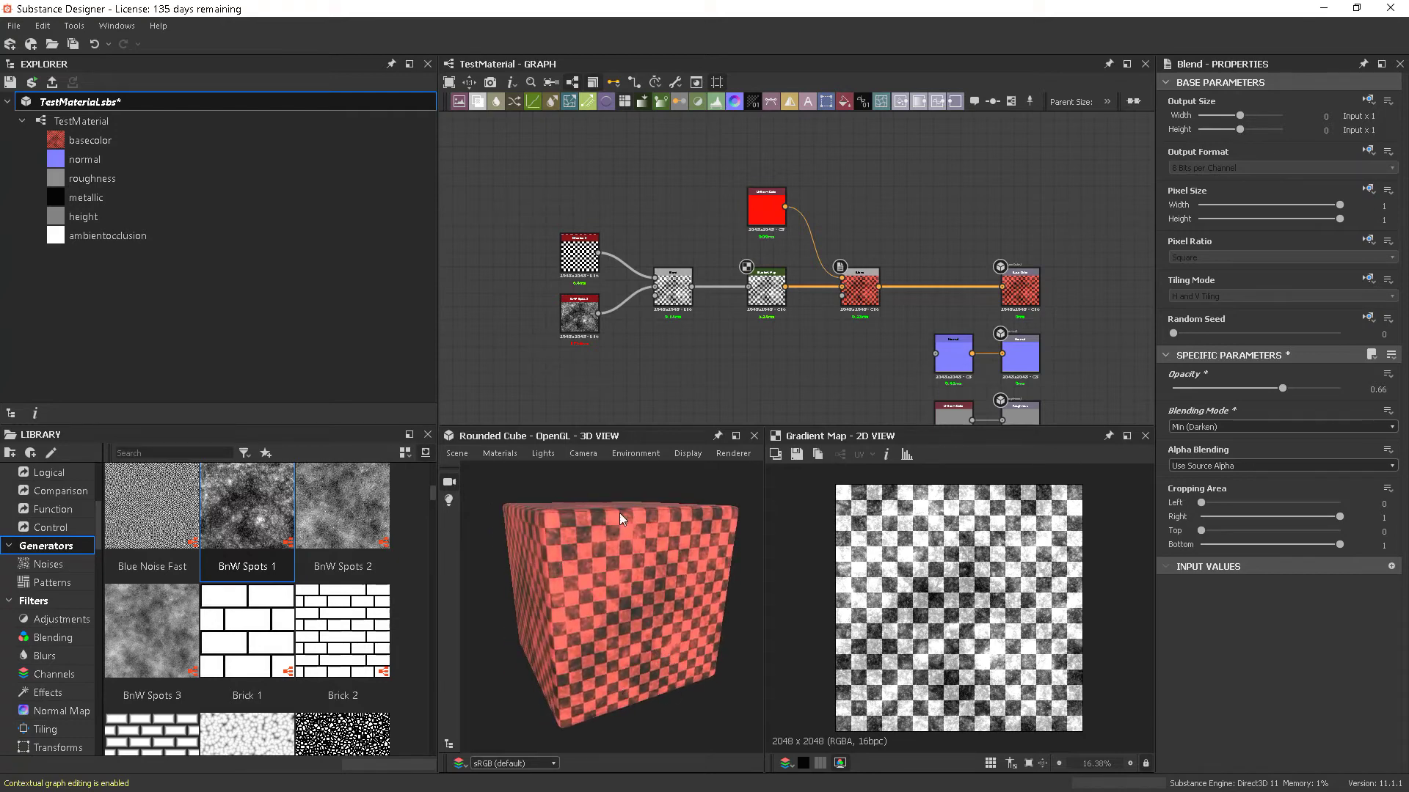
Set the Checker 1 node's Tiling to 4 and inspect the larger squares on the cube.
{"action": "left_click", "coordinate": [580, 256]}
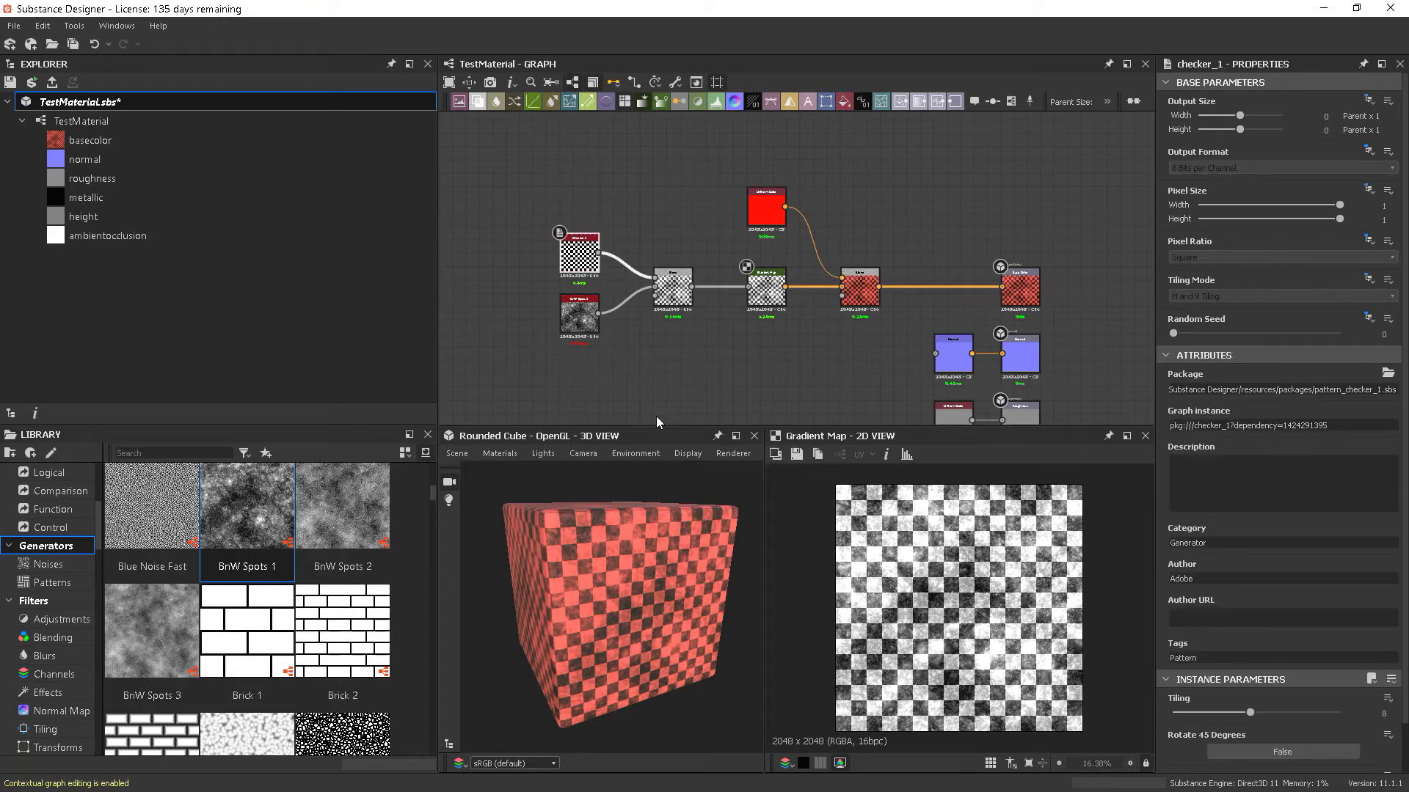
{"action": "scroll", "coordinate": [579, 254], "scroll_direction": "up", "scroll_amount": 5}
{"action": "scroll", "coordinate": [579, 255], "scroll_direction": "down", "scroll_amount": 4}
{"action": "middle_click_drag", "start_coordinate": [898, 348], "coordinate": [872, 374]}
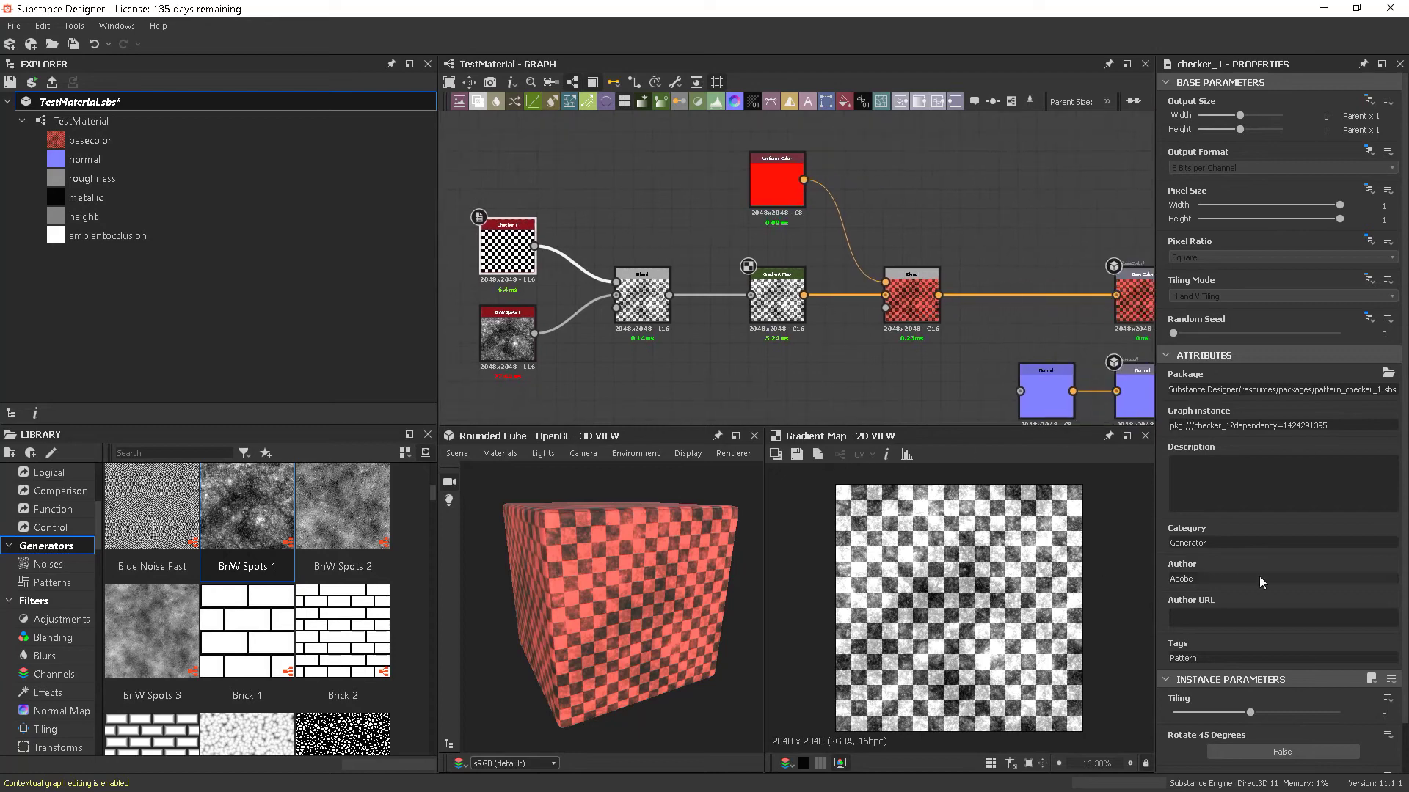
{"action": "scroll", "coordinate": [1292, 578], "scroll_direction": "down", "scroll_amount": 2}
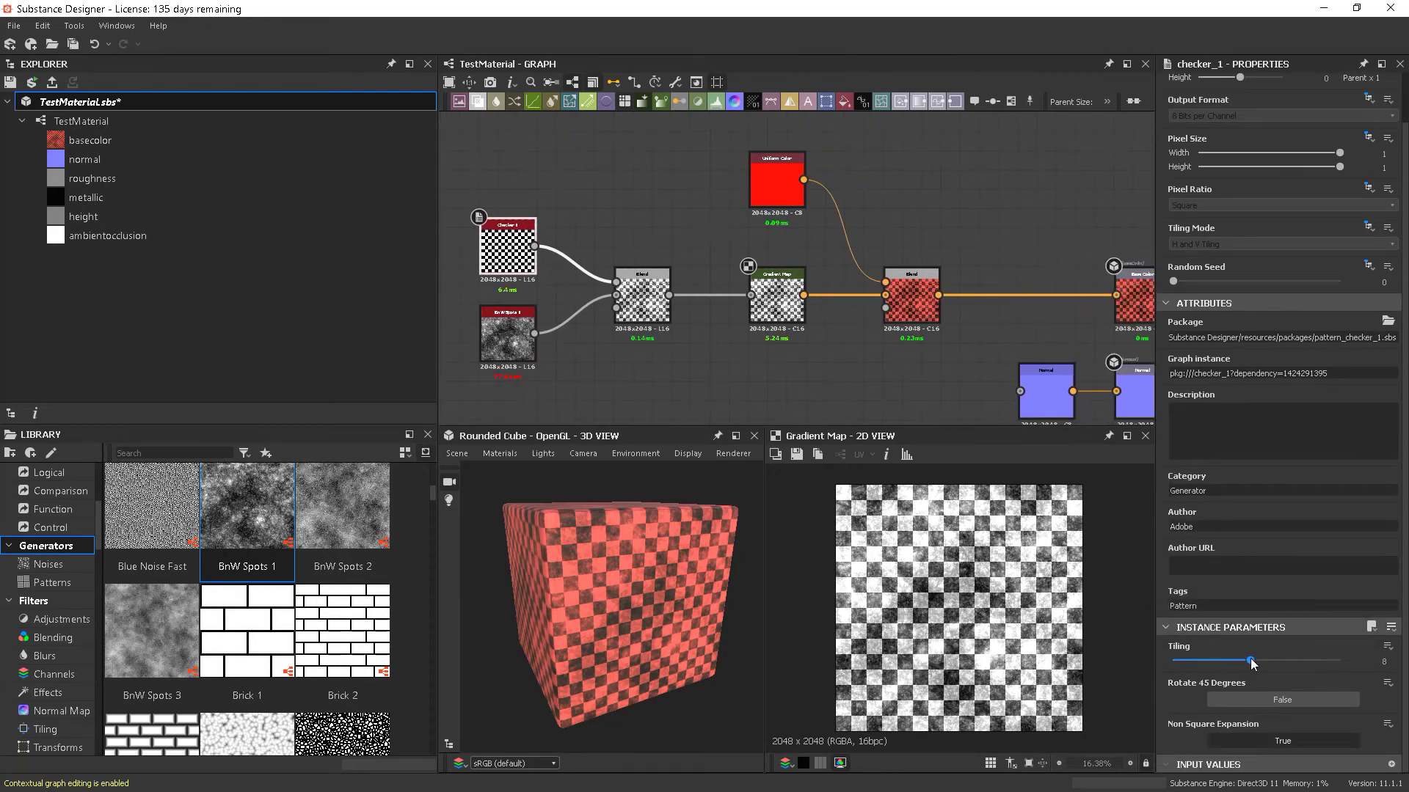
{"action": "left_click_drag", "start_coordinate": [1251, 663], "coordinate": [1210, 664]}
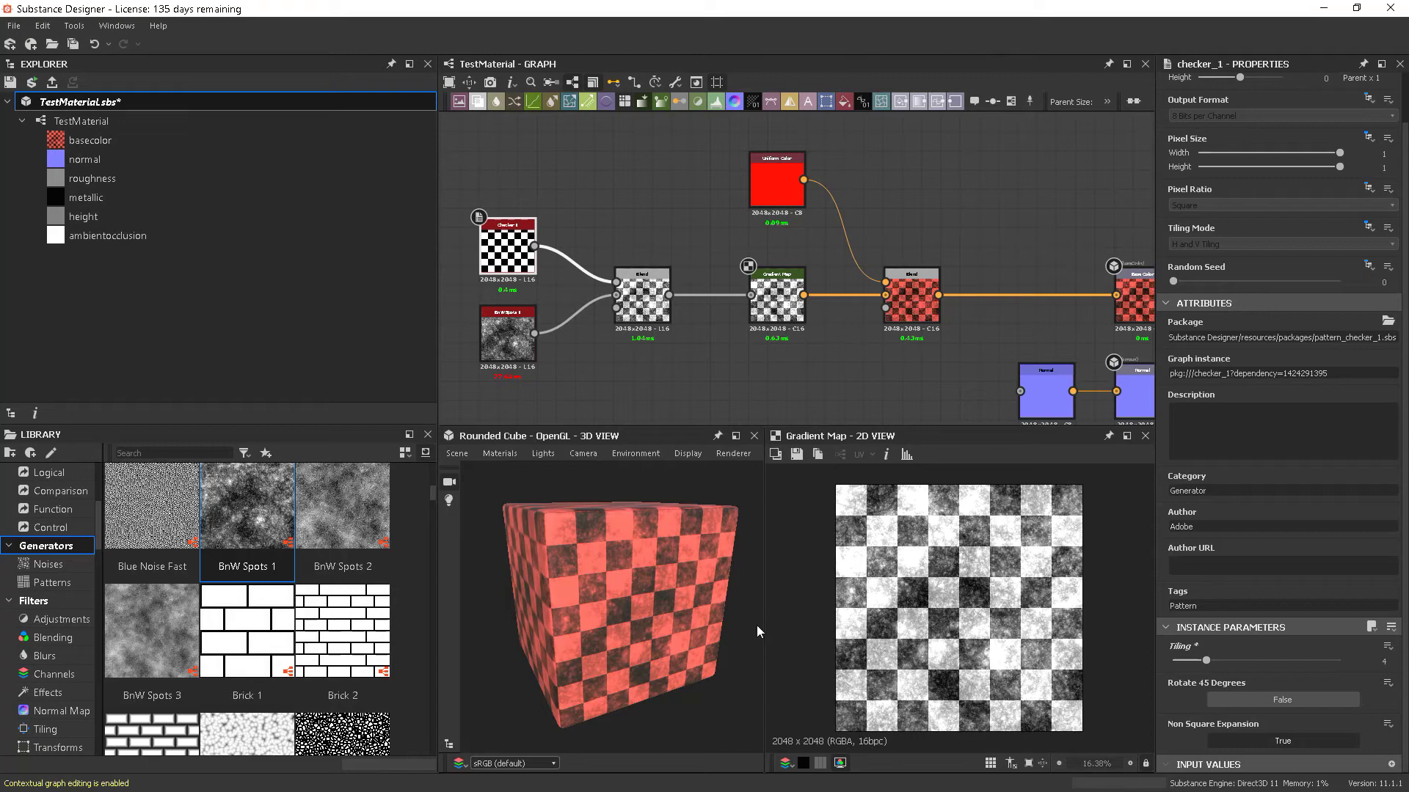
{"action": "mouse_move", "coordinate": [642, 643]}
{"action": "left_mouse_down"}
{"action": "mouse_move", "coordinate": [588, 633]}
{"action": "mouse_move", "coordinate": [699, 644]}
{"action": "mouse_move", "coordinate": [711, 674]}
{"action": "mouse_move", "coordinate": [664, 656]}
{"action": "left_mouse_up"}
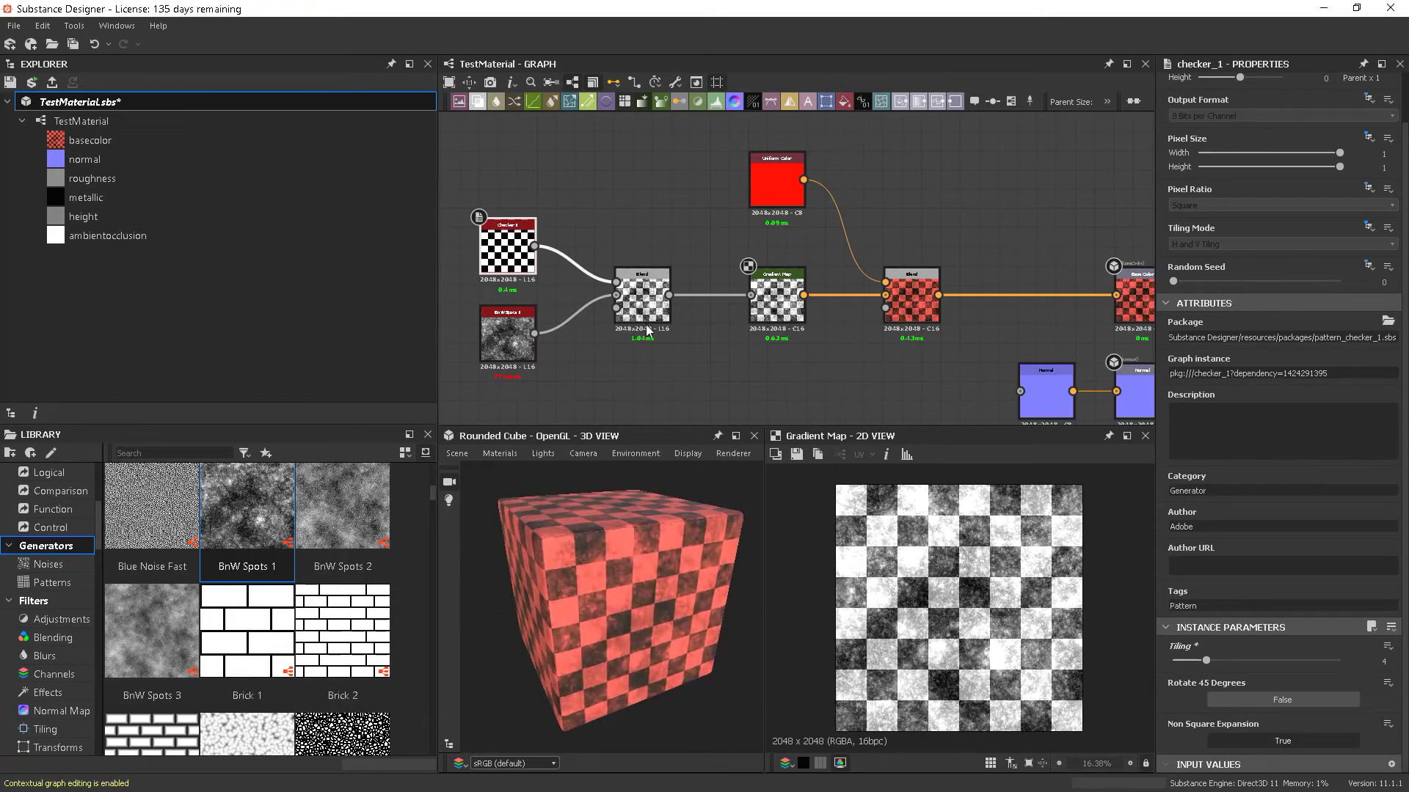
Review the whole node graph and the cube, and look closely at the generators feeding the first Blend node.
{"action": "scroll", "coordinate": [606, 329], "scroll_direction": "down", "scroll_amount": 5}
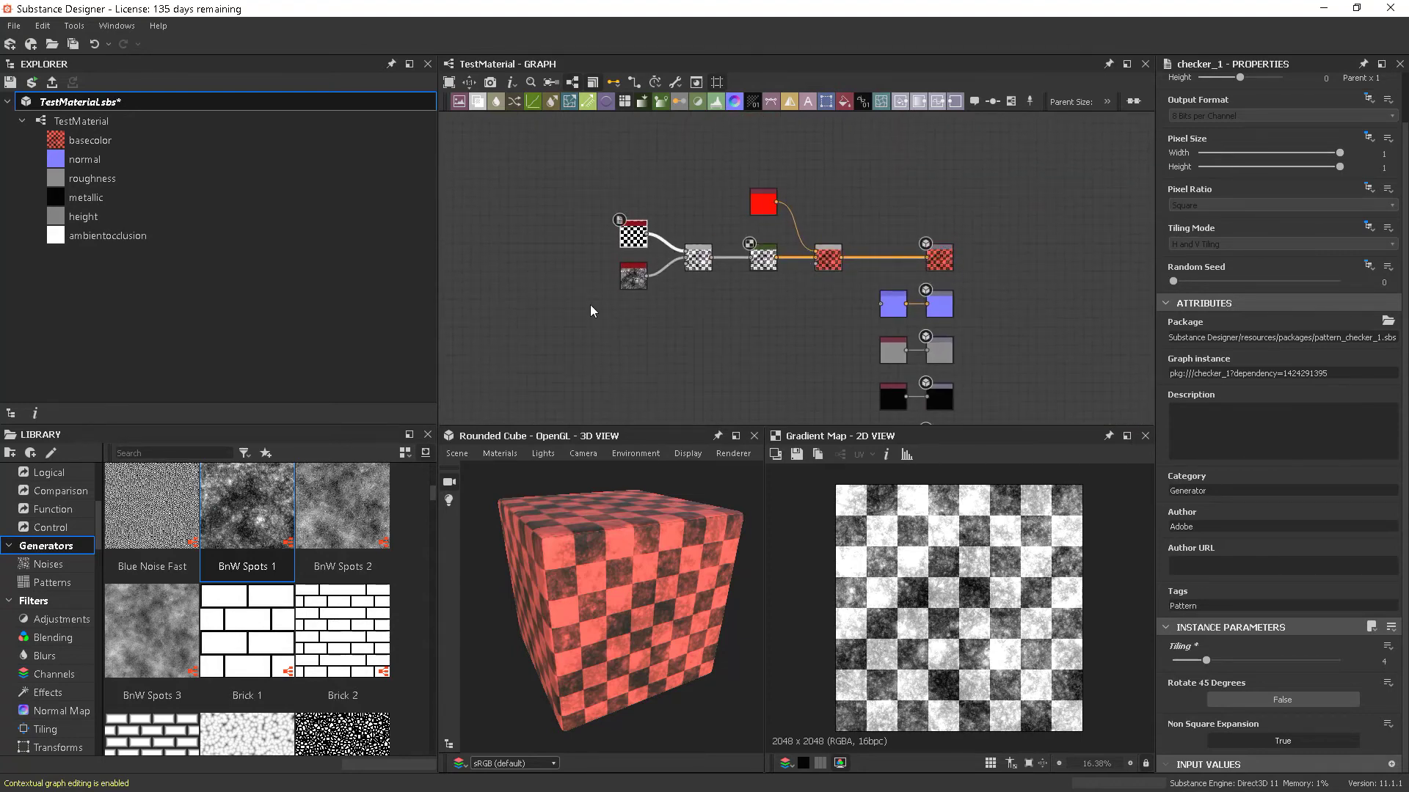
{"action": "middle_click_drag", "start_coordinate": [713, 331], "coordinate": [755, 339]}
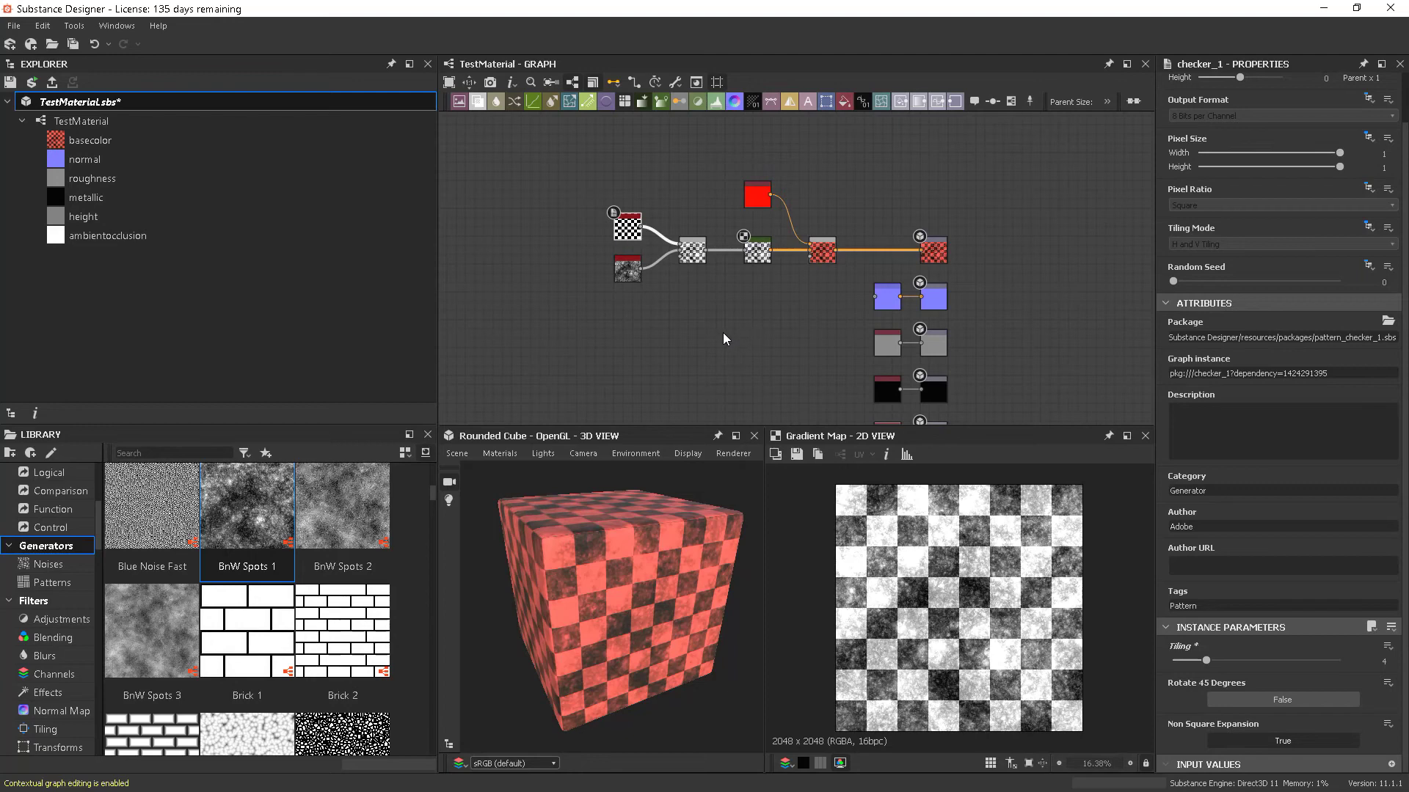
{"action": "left_click_drag", "start_coordinate": [631, 617], "coordinate": [680, 605]}
{"action": "middle_click_drag", "start_coordinate": [829, 360], "coordinate": [800, 347]}
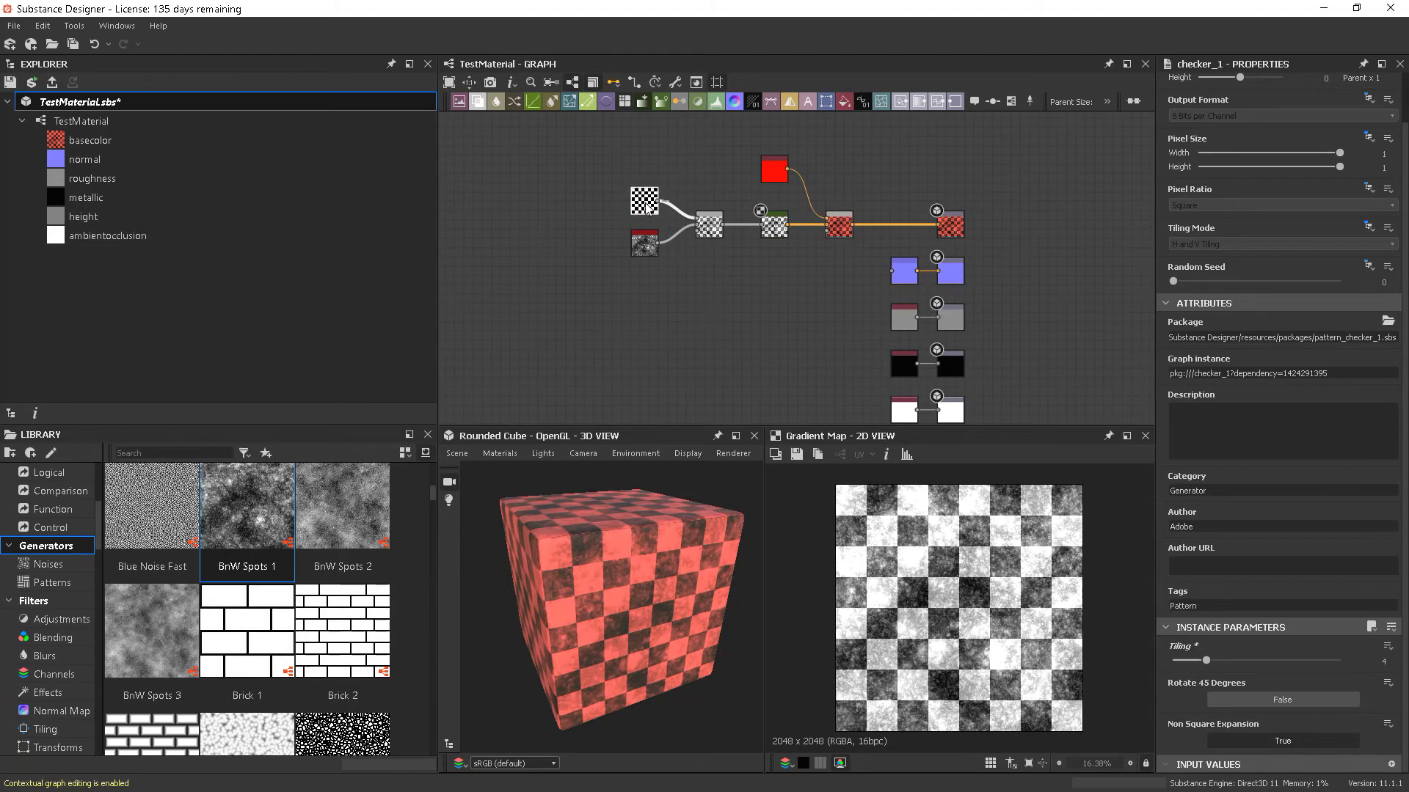
{"action": "scroll", "coordinate": [647, 209], "scroll_direction": "up", "scroll_amount": 5}
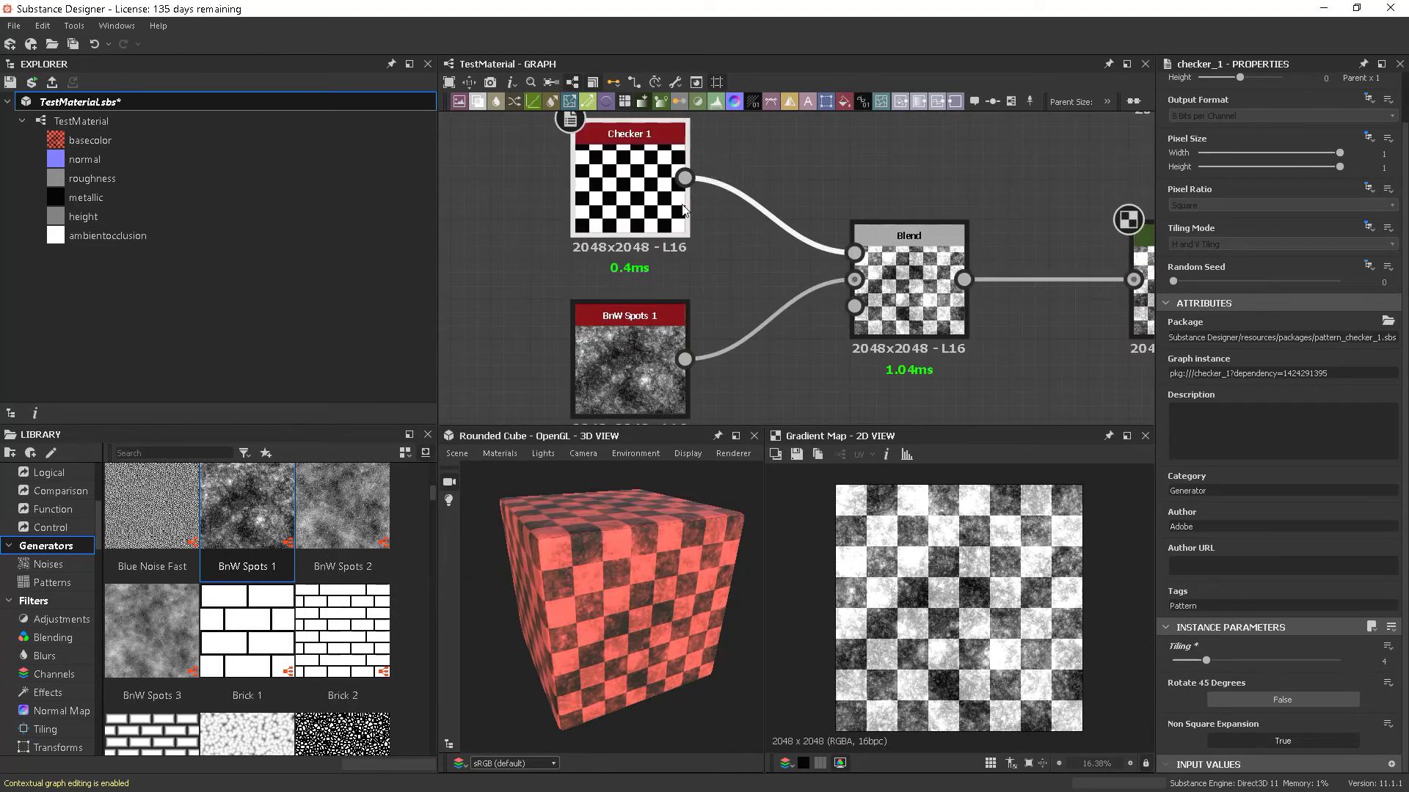
{"action": "scroll", "coordinate": [745, 275], "scroll_direction": "down", "scroll_amount": 5}
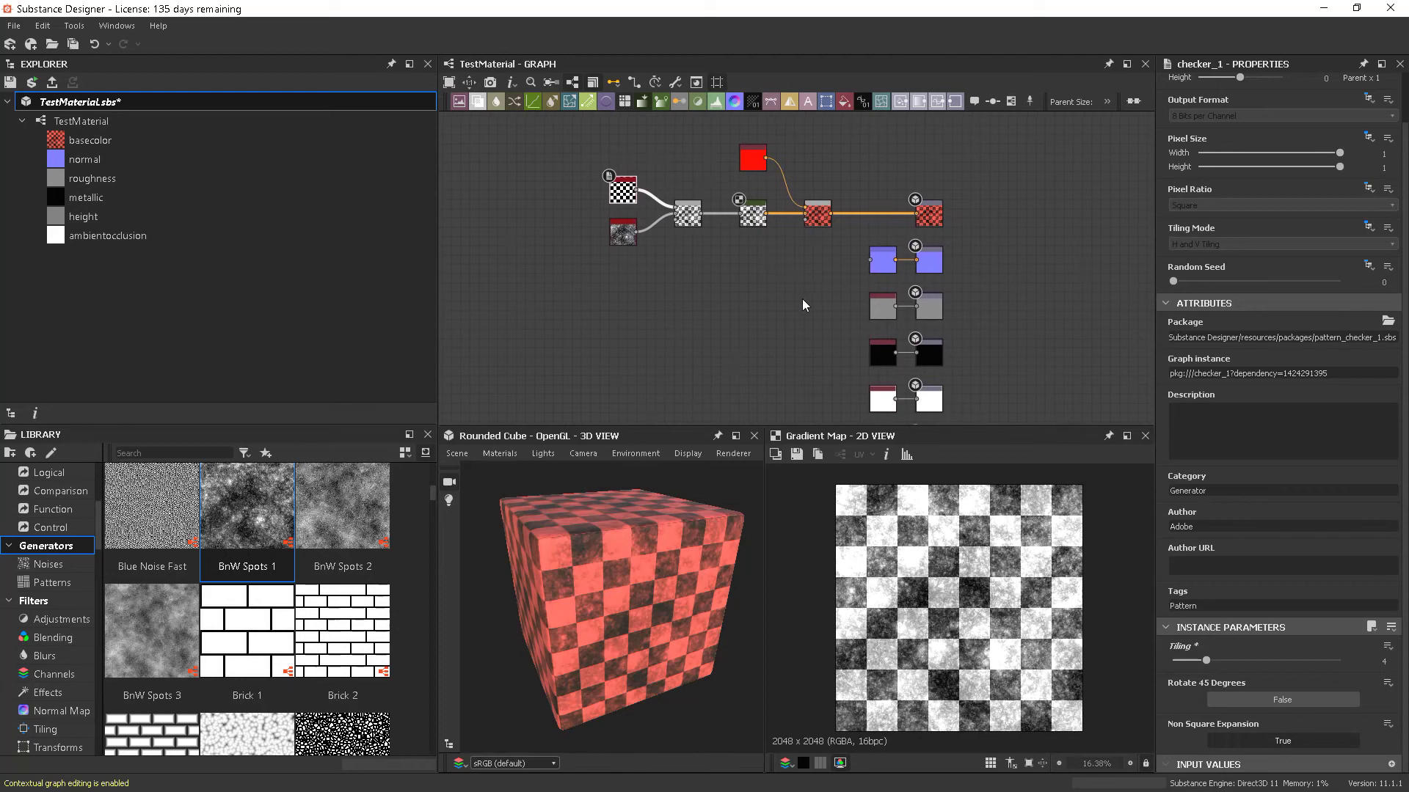
Delete the Uniform Color node feeding the Height output and link Checker 1 to Height instead.
{"action": "scroll", "coordinate": [801, 303], "scroll_direction": "down", "scroll_amount": 1}
{"action": "middle_click_drag", "start_coordinate": [801, 299], "coordinate": [812, 278]}
{"action": "scroll", "coordinate": [900, 375], "scroll_direction": "up", "scroll_amount": 2}
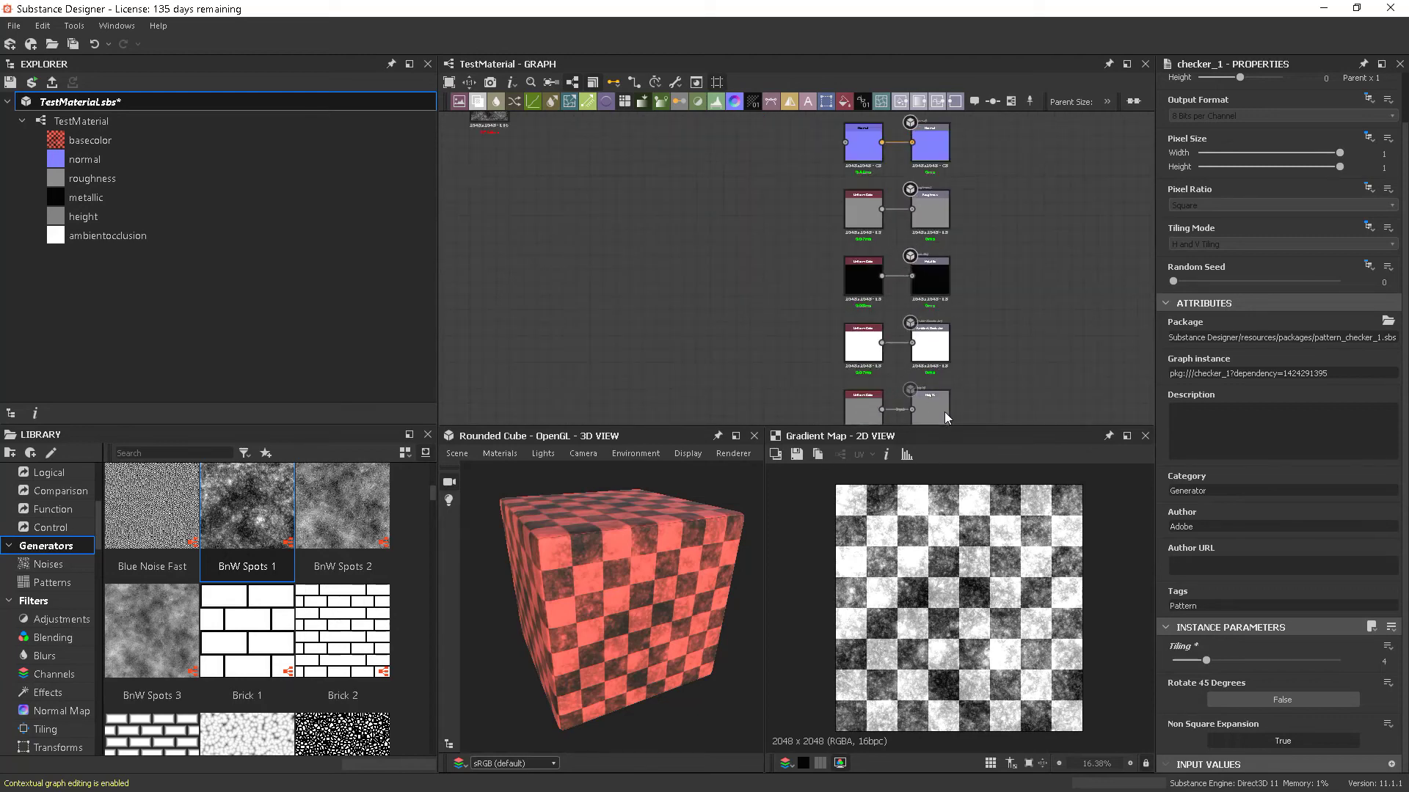
{"action": "scroll", "coordinate": [876, 319], "scroll_direction": "down", "scroll_amount": 1}
{"action": "scroll", "coordinate": [878, 320], "scroll_direction": "up", "scroll_amount": 3}
{"action": "scroll", "coordinate": [993, 314], "scroll_direction": "down", "scroll_amount": 4}
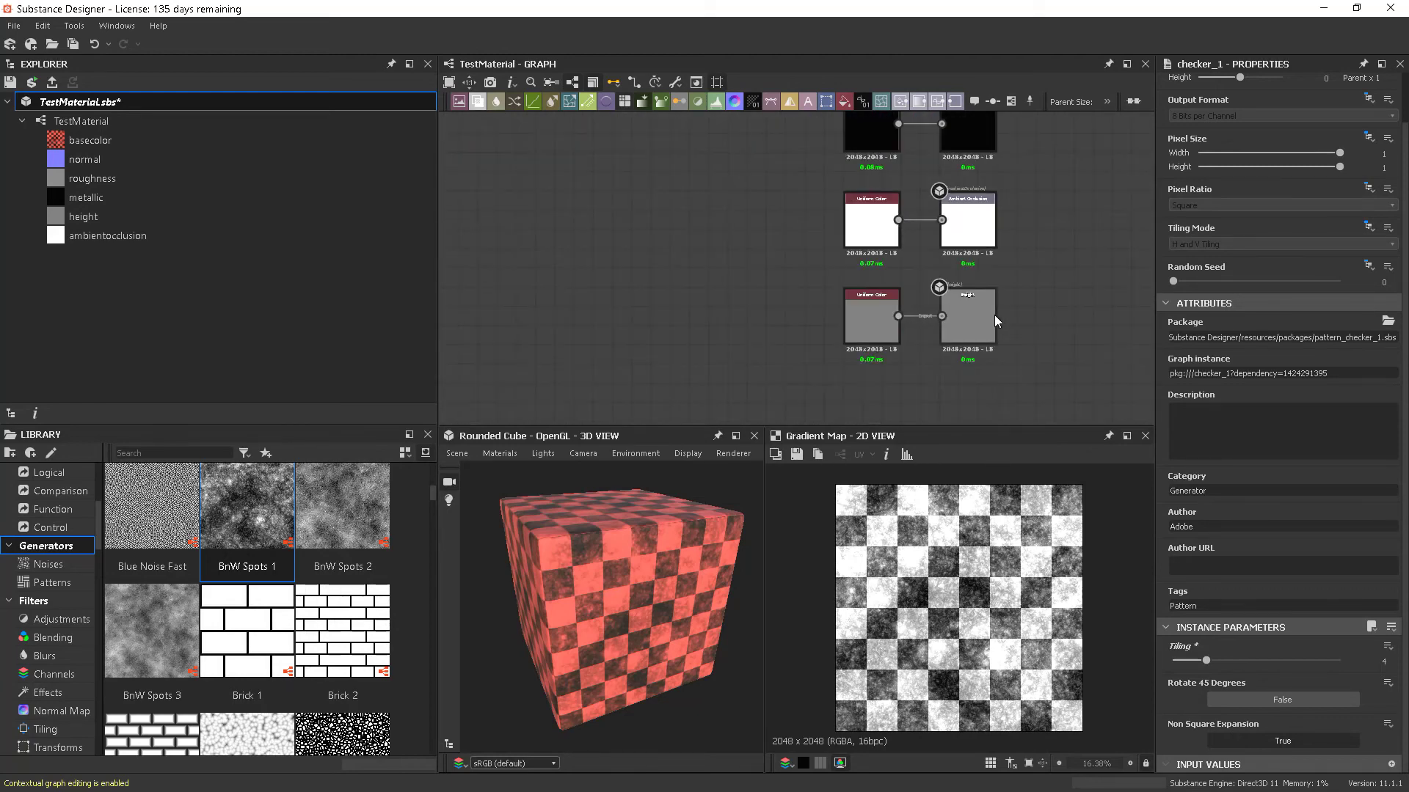
{"action": "middle_click_drag", "start_coordinate": [1057, 327], "coordinate": [1018, 386]}
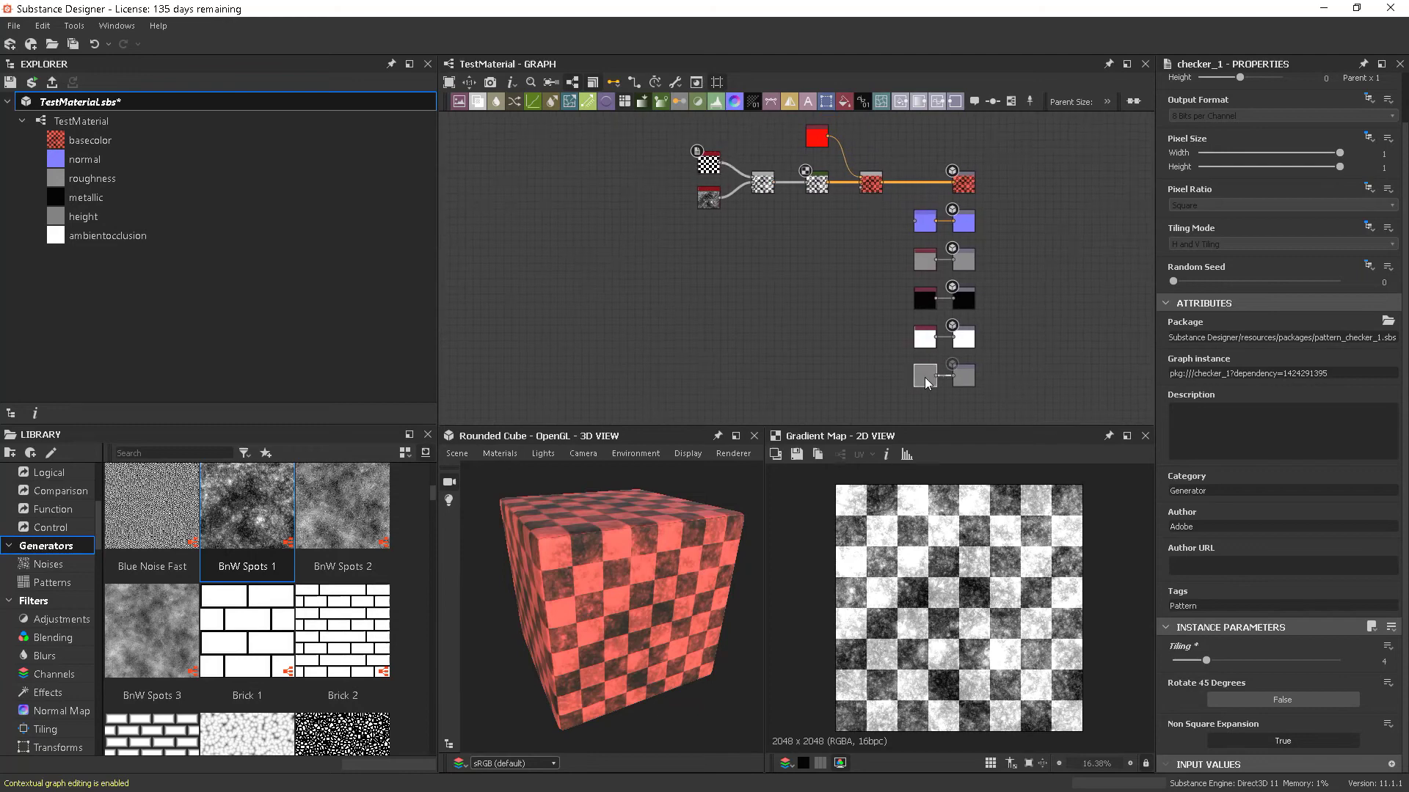
{"action": "left_click", "coordinate": [923, 382]}
{"action": "key", "text": "Delete"}
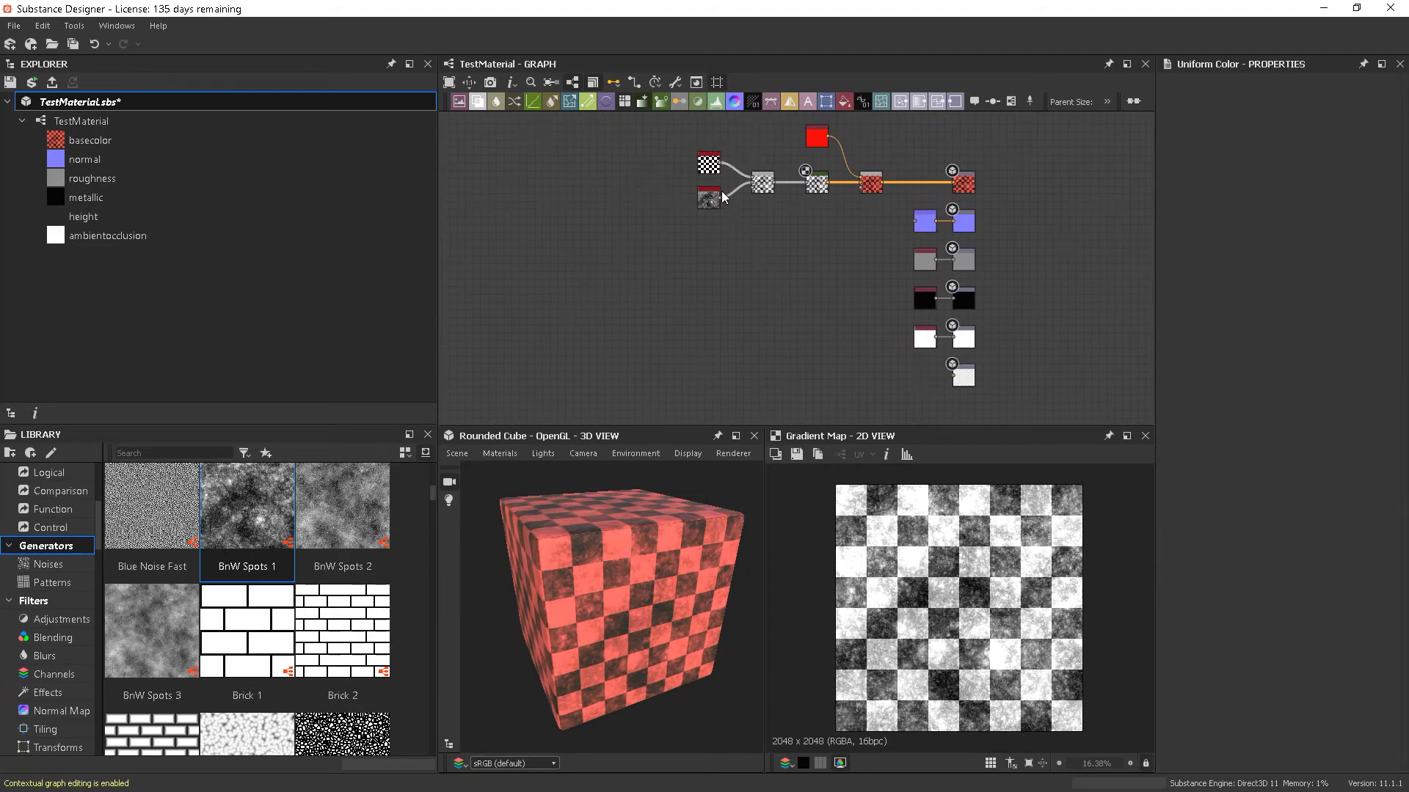
{"action": "left_click_drag", "start_coordinate": [720, 166], "coordinate": [953, 375]}
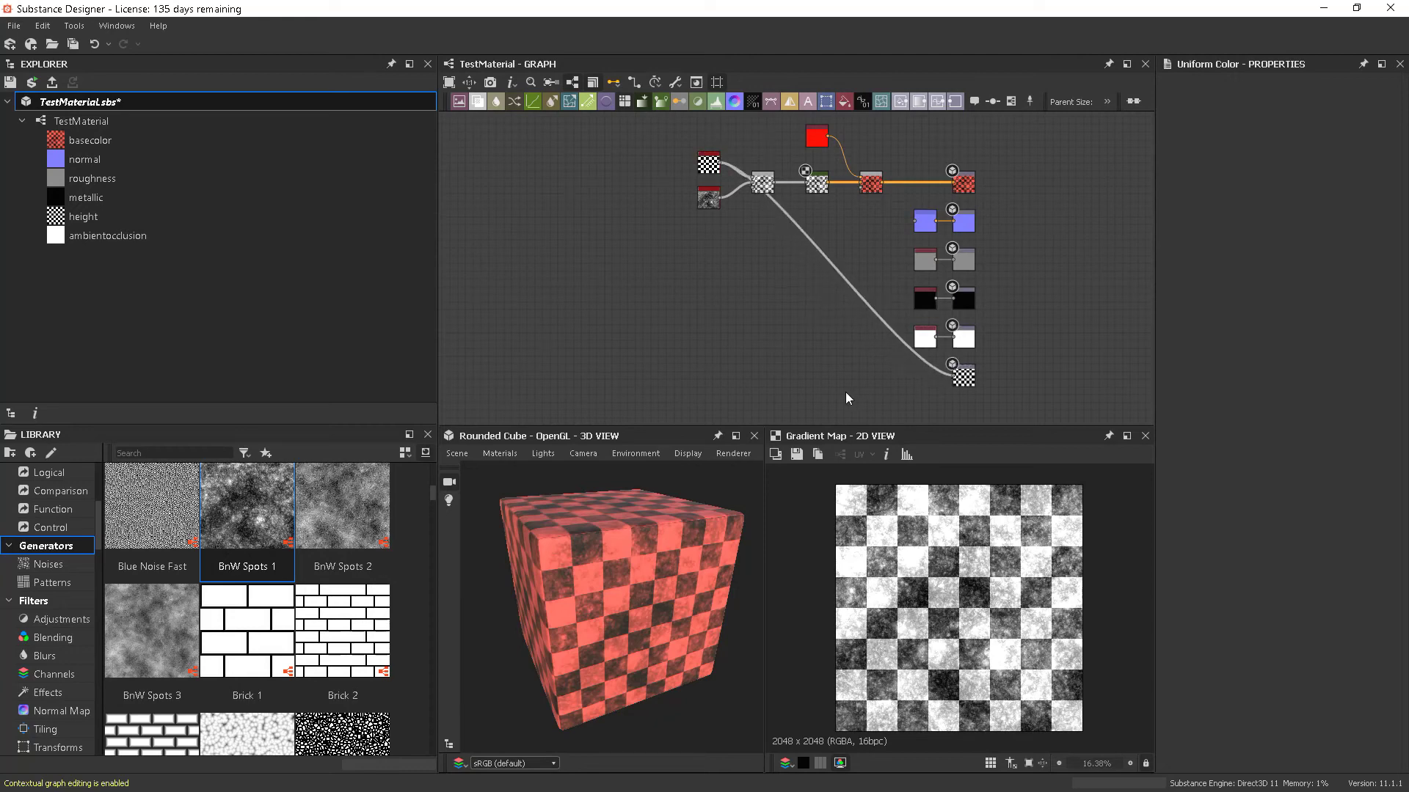
{"action": "left_click_drag", "start_coordinate": [652, 566], "coordinate": [616, 593]}
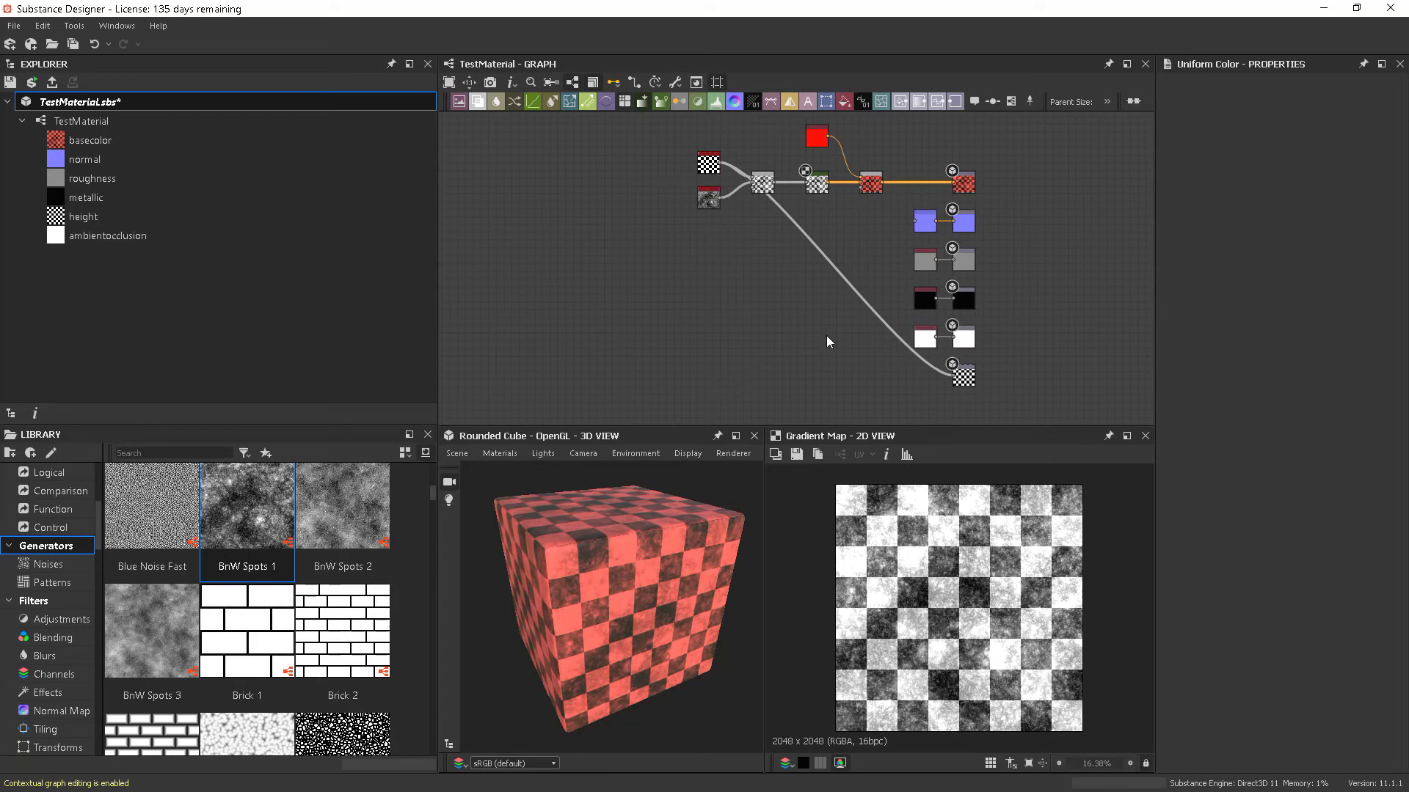
Replace the Uniform Color node feeding Ambient Occlusion with an Ambient Occlusion (HBAO) node placed beside that output.
{"action": "middle_click_drag", "start_coordinate": [812, 312], "coordinate": [781, 318]}
{"action": "left_click", "coordinate": [905, 344]}
{"action": "key", "text": "Delete"}
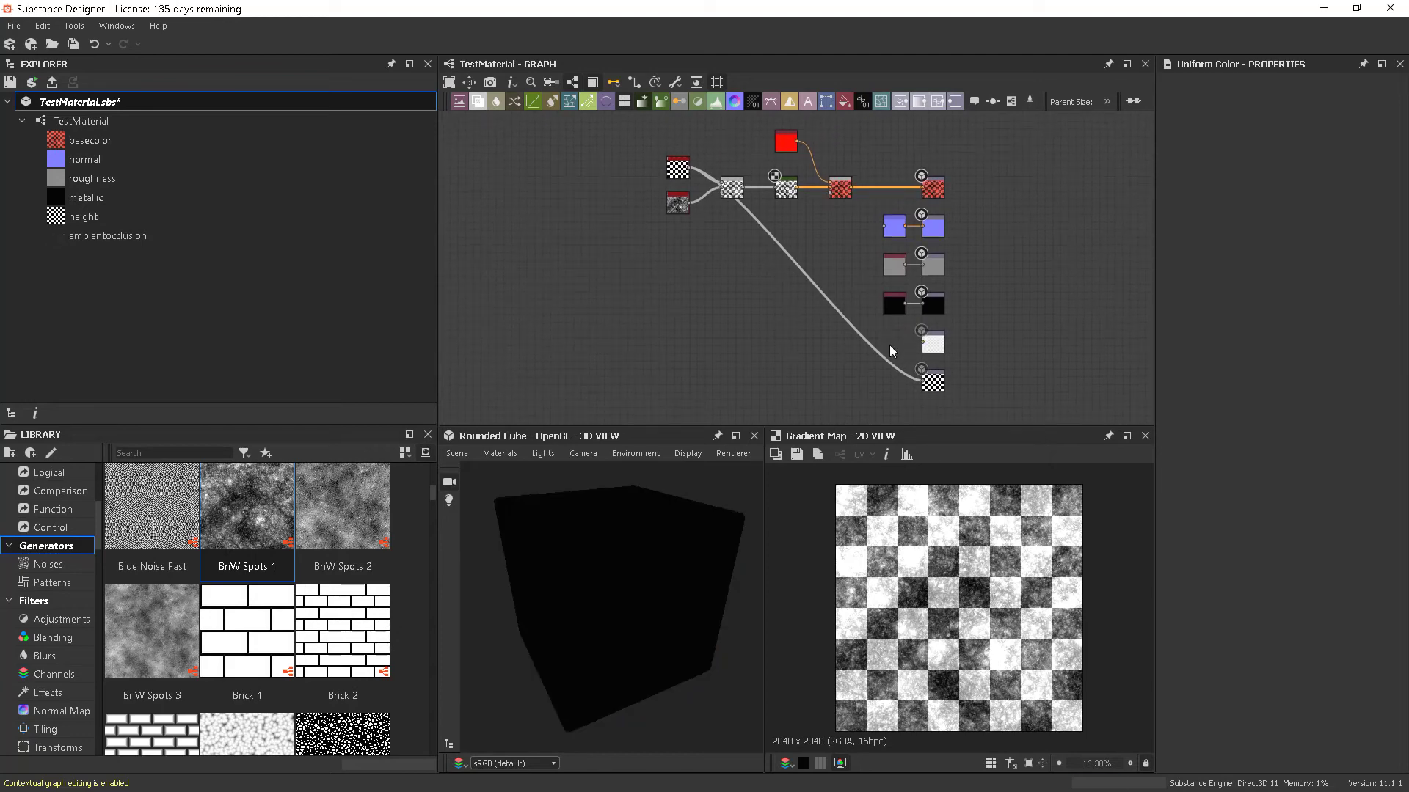
{"action": "key", "text": "space"}
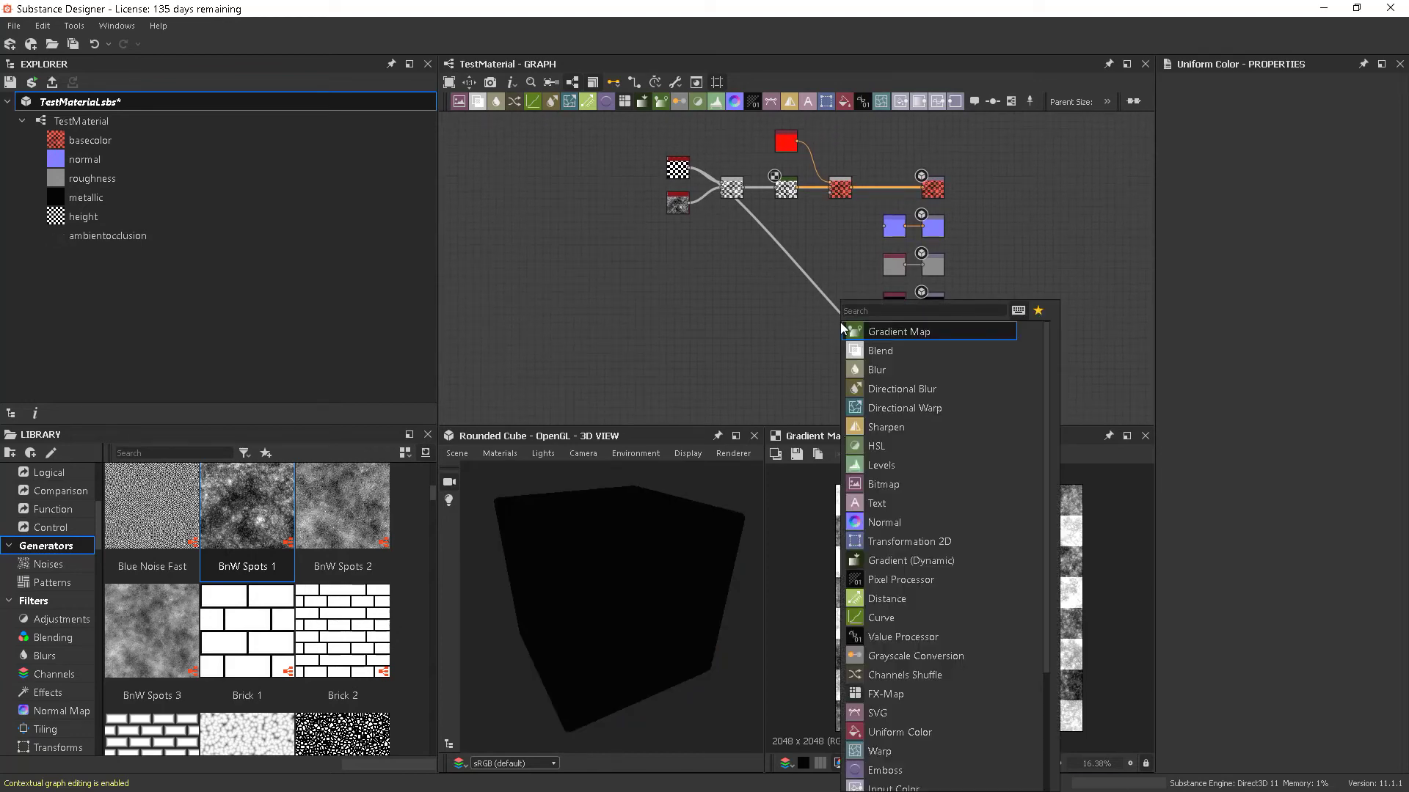
{"action": "type", "text": "ao"}
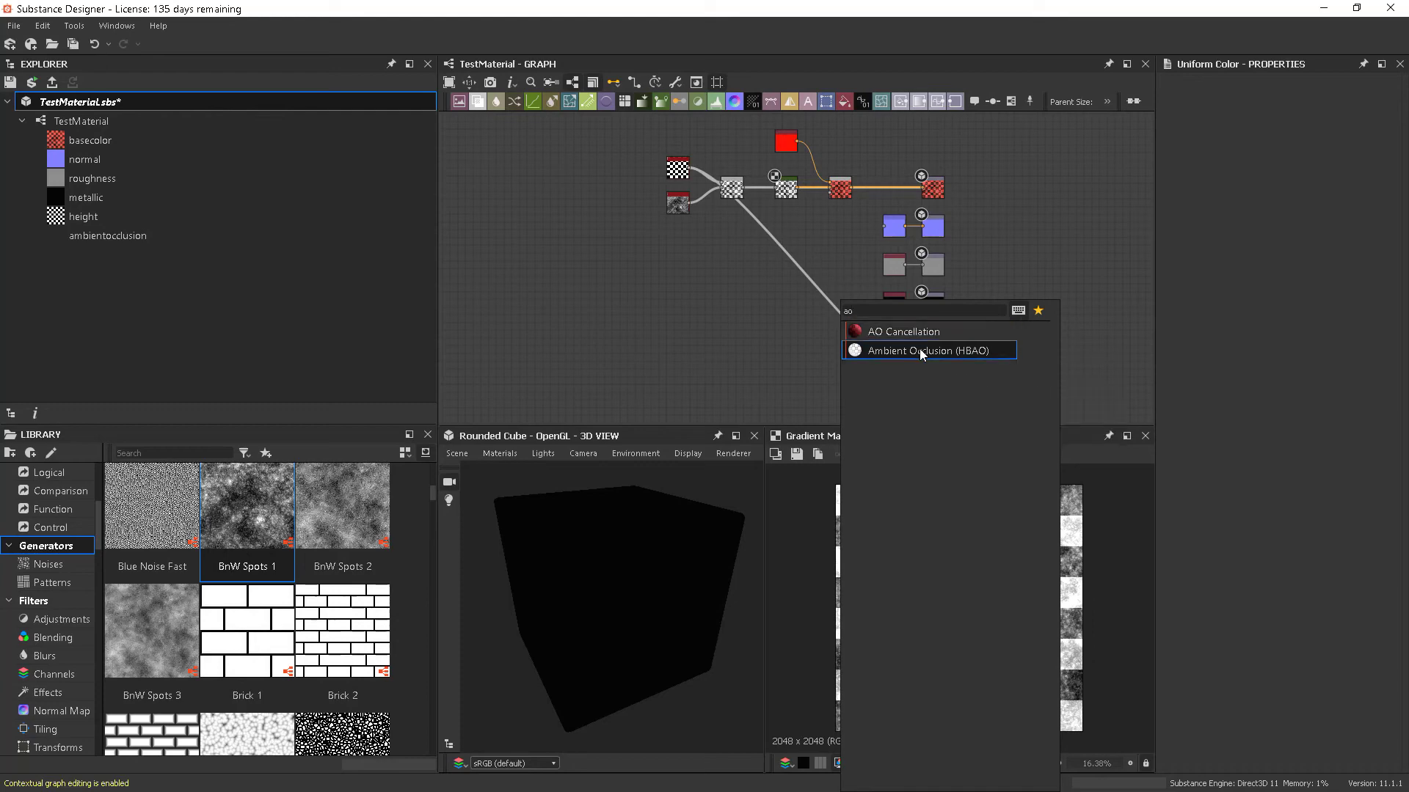
{"action": "left_click", "coordinate": [919, 350]}
{"action": "left_click_drag", "start_coordinate": [842, 336], "coordinate": [896, 351]}
{"action": "scroll", "coordinate": [908, 358], "scroll_direction": "up", "scroll_amount": 1}
{"action": "scroll", "coordinate": [905, 354], "scroll_direction": "up", "scroll_amount": 4}
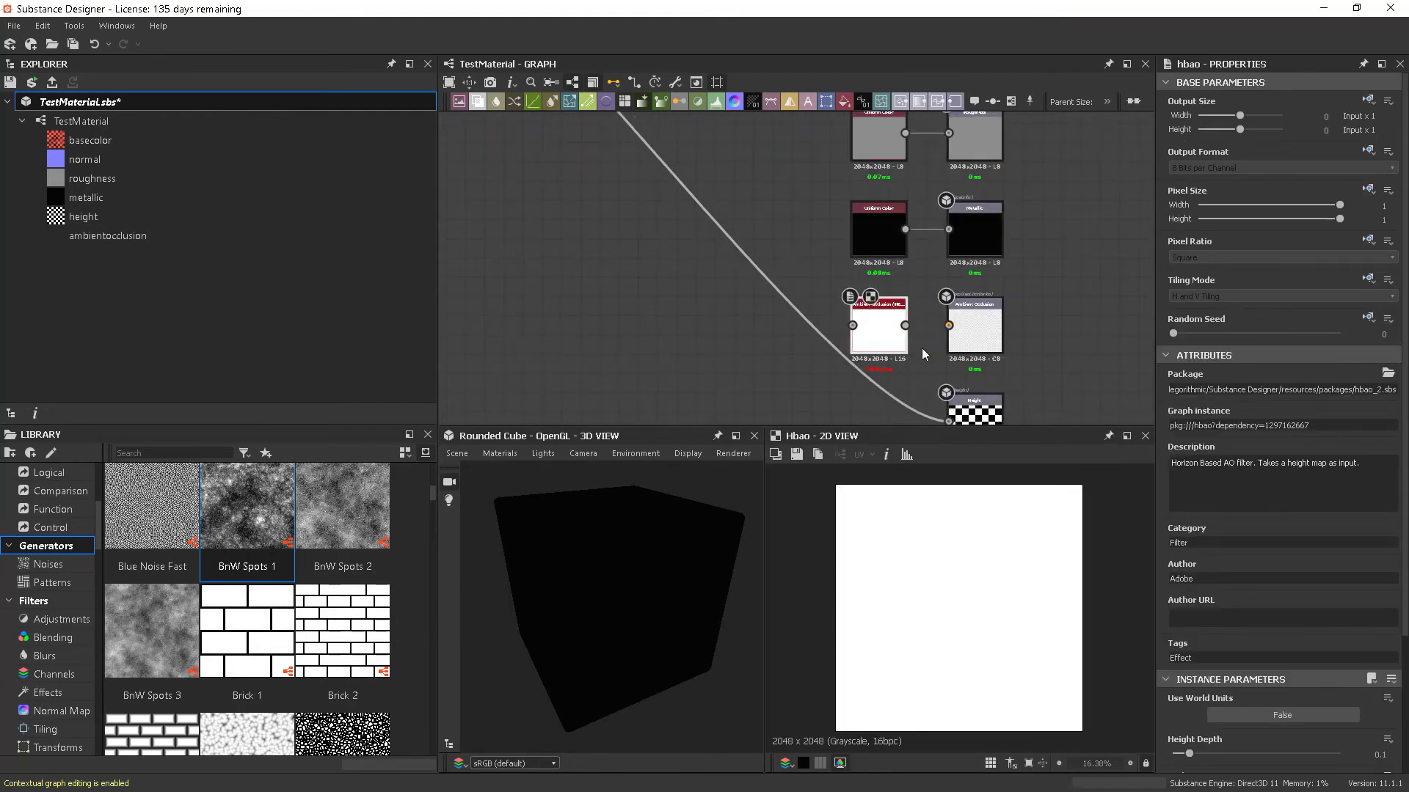
Link Checker 1 to the HBAO node and the HBAO node to the Ambient Occlusion output, and inspect the cube.
{"action": "scroll", "coordinate": [927, 317], "scroll_direction": "down", "scroll_amount": 4}
{"action": "middle_click_drag", "start_coordinate": [873, 353], "coordinate": [852, 382]}
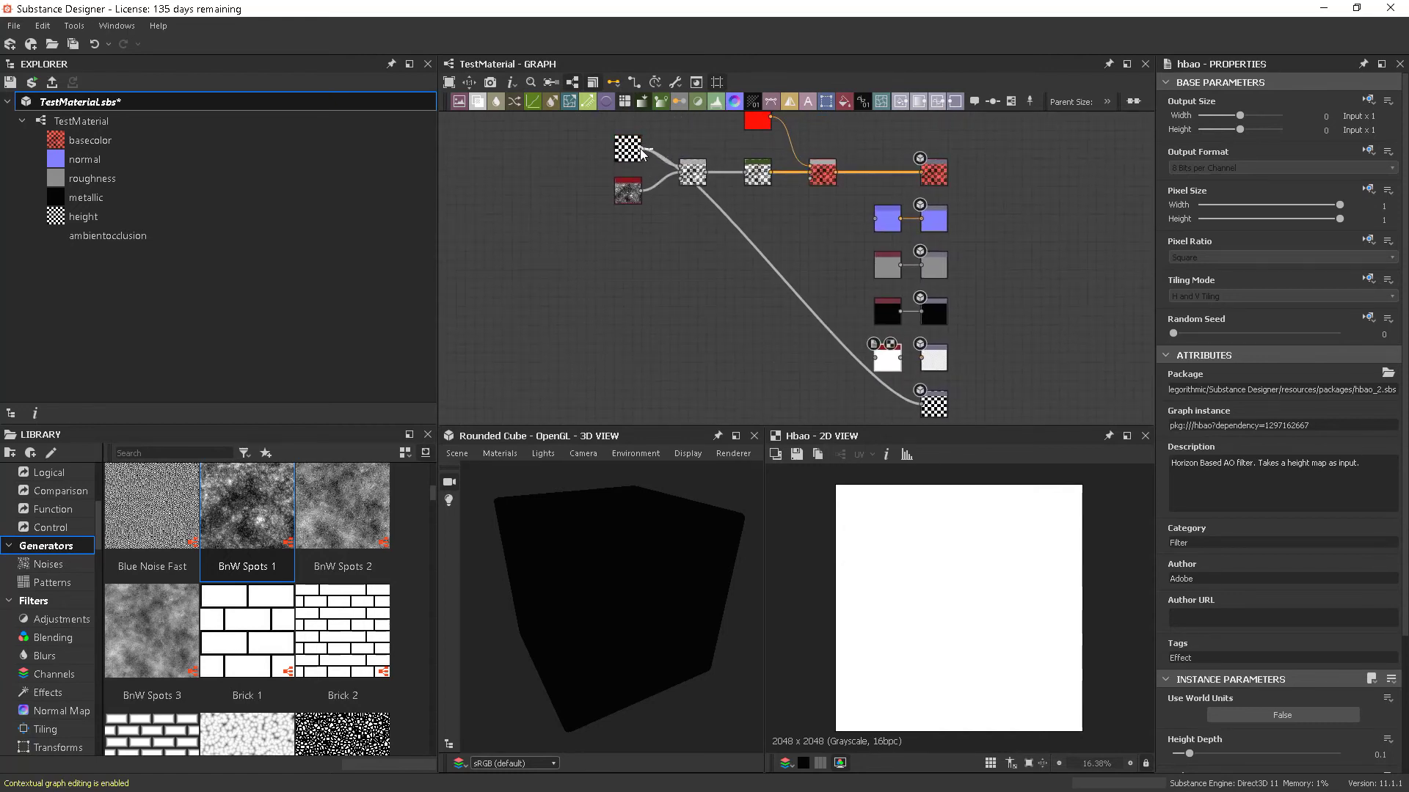
{"action": "left_click_drag", "start_coordinate": [693, 252], "coordinate": [874, 359]}
{"action": "scroll", "coordinate": [874, 359], "scroll_direction": "up", "scroll_amount": 5}
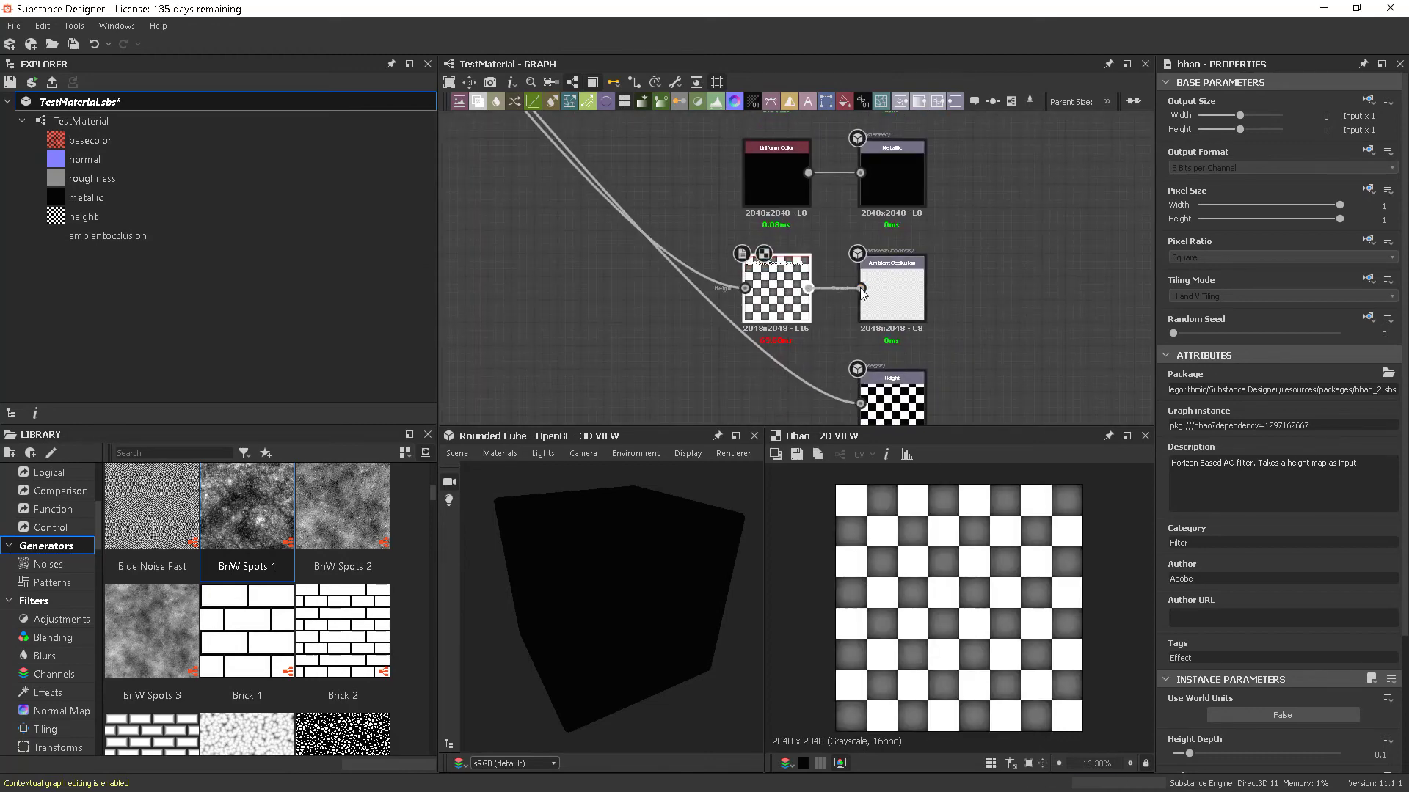
{"action": "left_click_drag", "start_coordinate": [639, 558], "coordinate": [667, 543]}
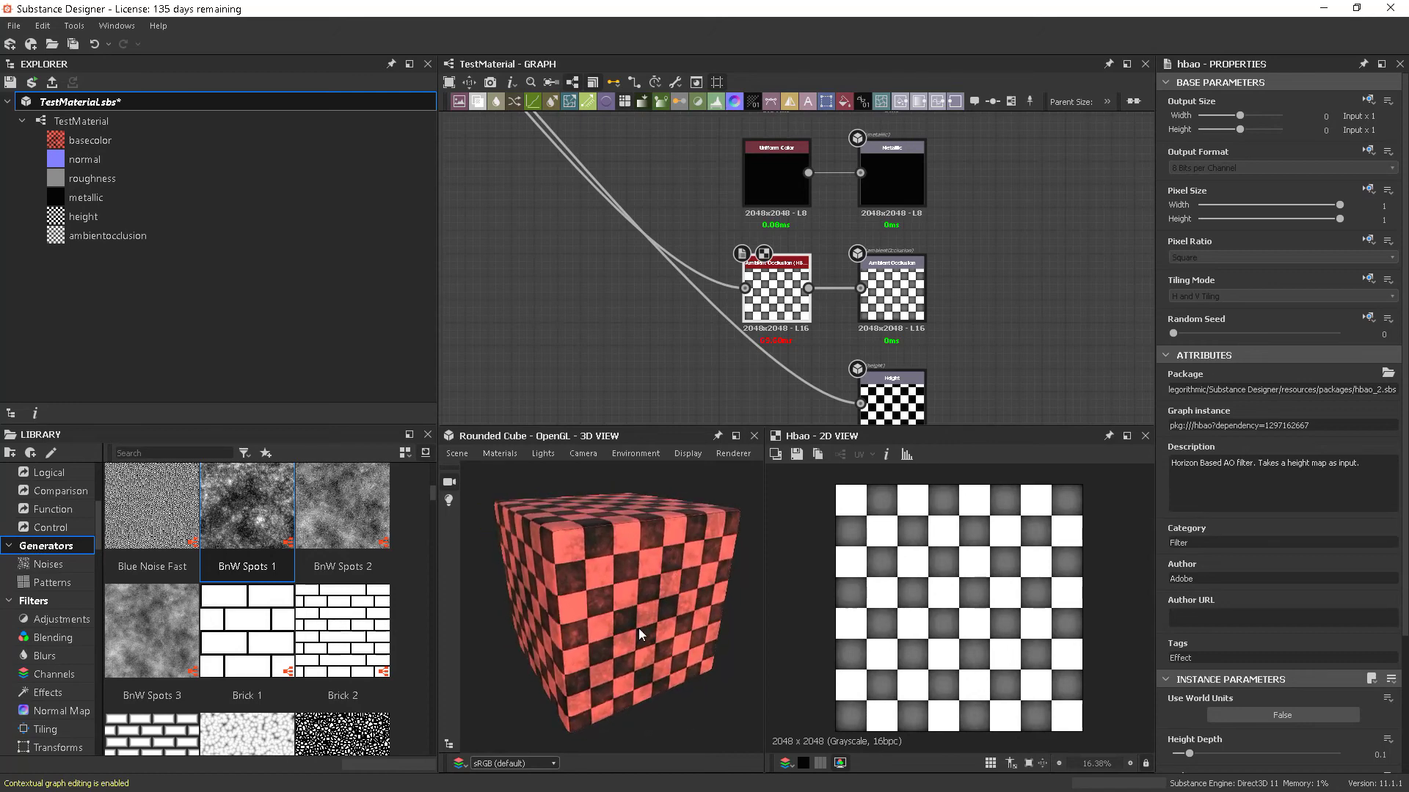
{"action": "mouse_move", "coordinate": [671, 627]}
{"action": "left_mouse_down"}
{"action": "mouse_move", "coordinate": [680, 636]}
{"action": "mouse_move", "coordinate": [668, 609]}
{"action": "left_mouse_up"}
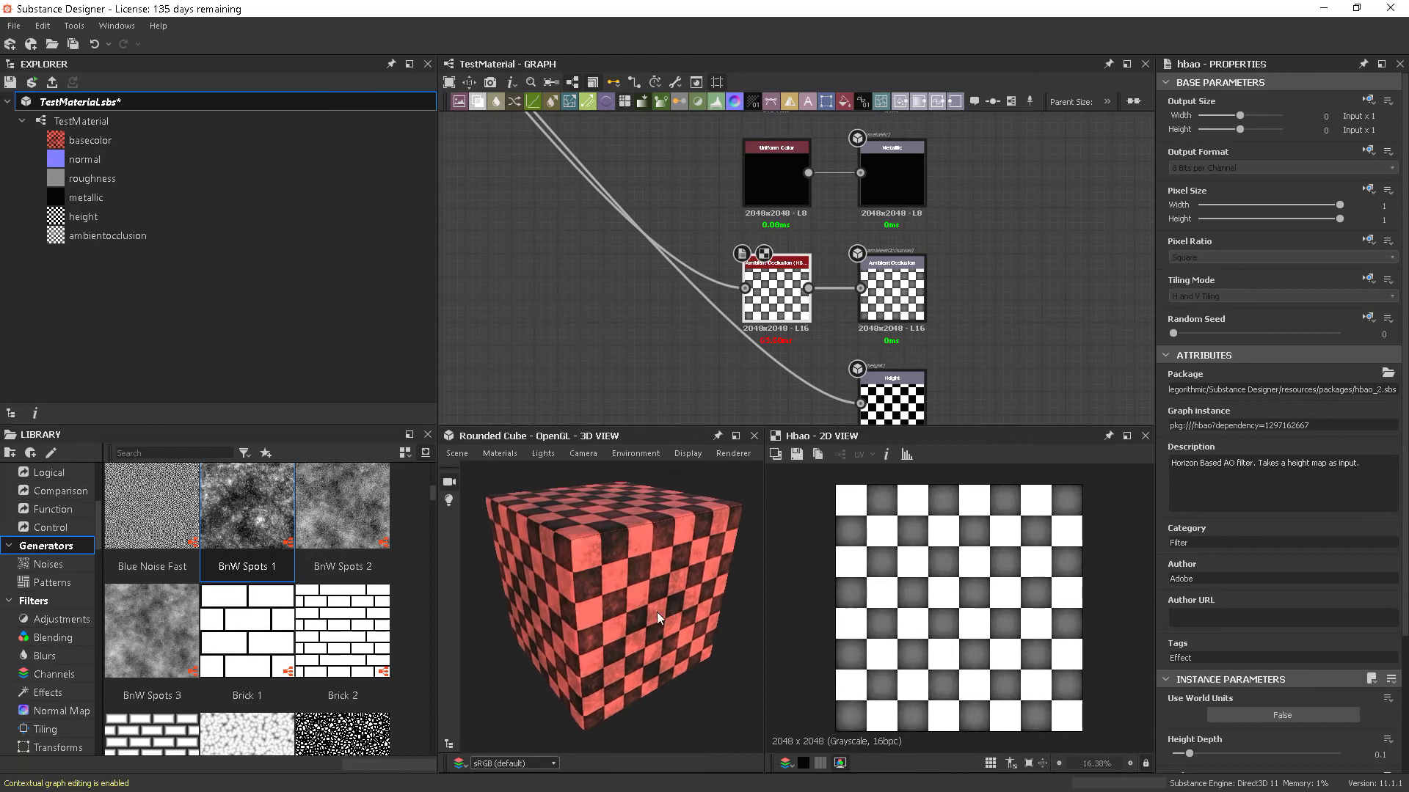
Open the 3D view's default material for editing, set its Height Scale to 1.78 and inspect the relief on the cube.
{"action": "left_click", "coordinate": [499, 453]}
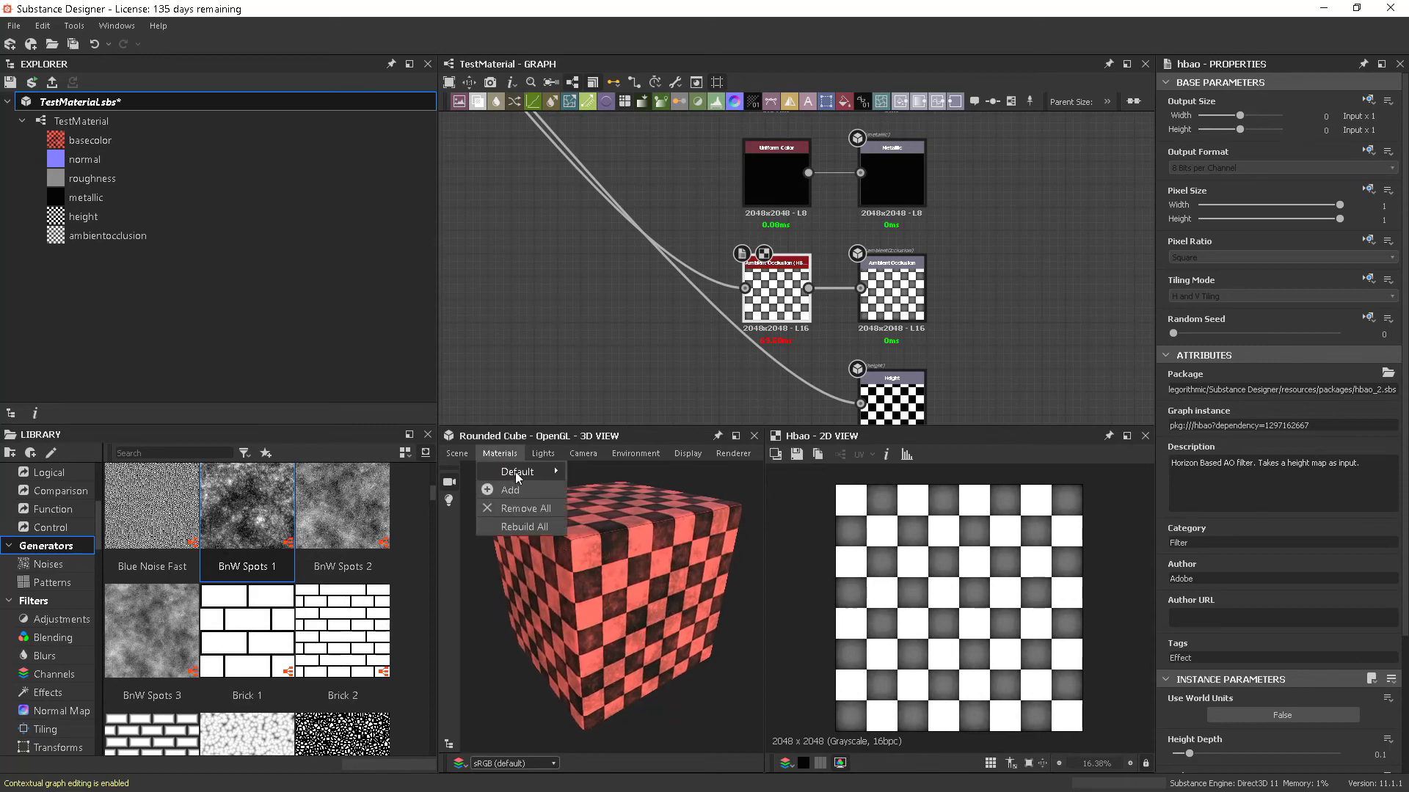
{"action": "mouse_move", "coordinate": [515, 473]}
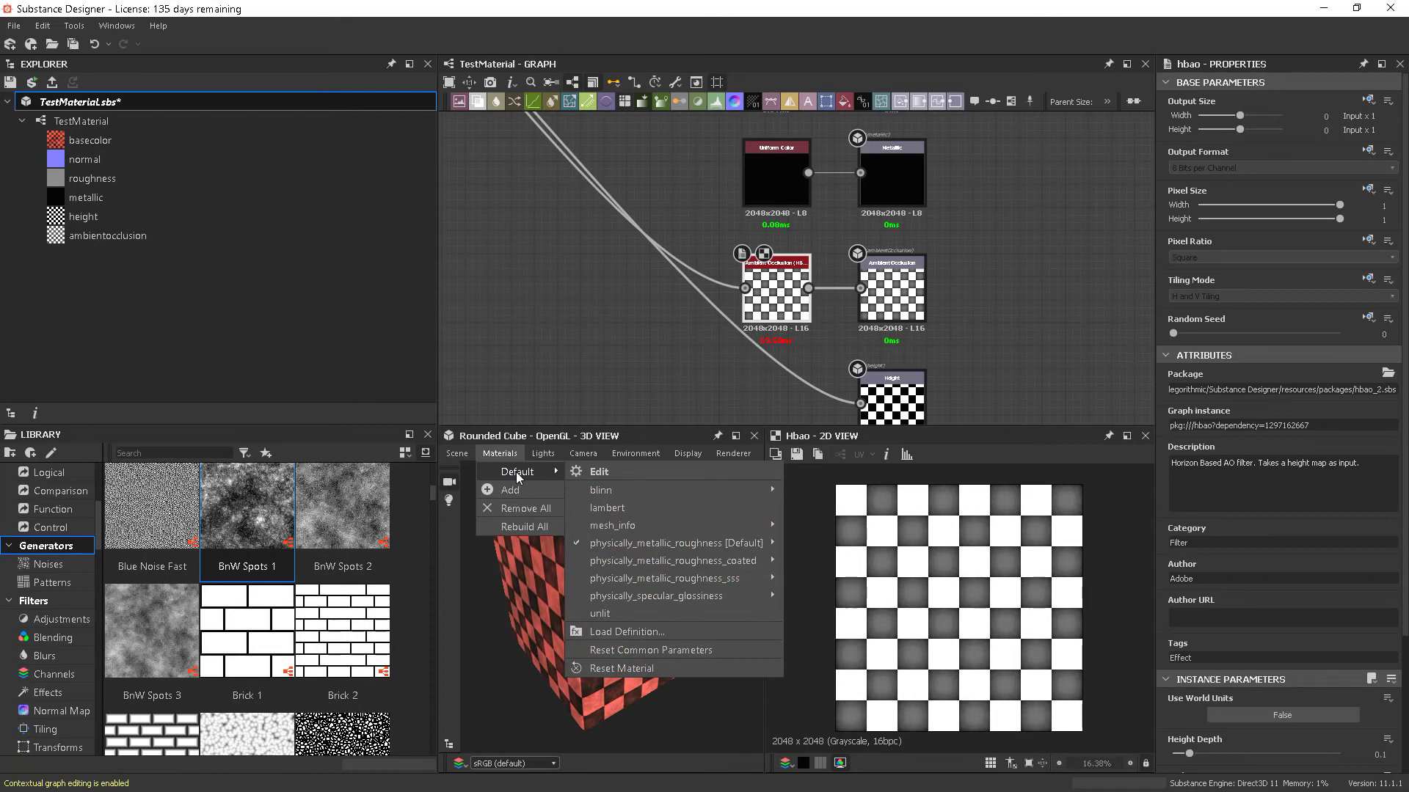
{"action": "mouse_move", "coordinate": [711, 543]}
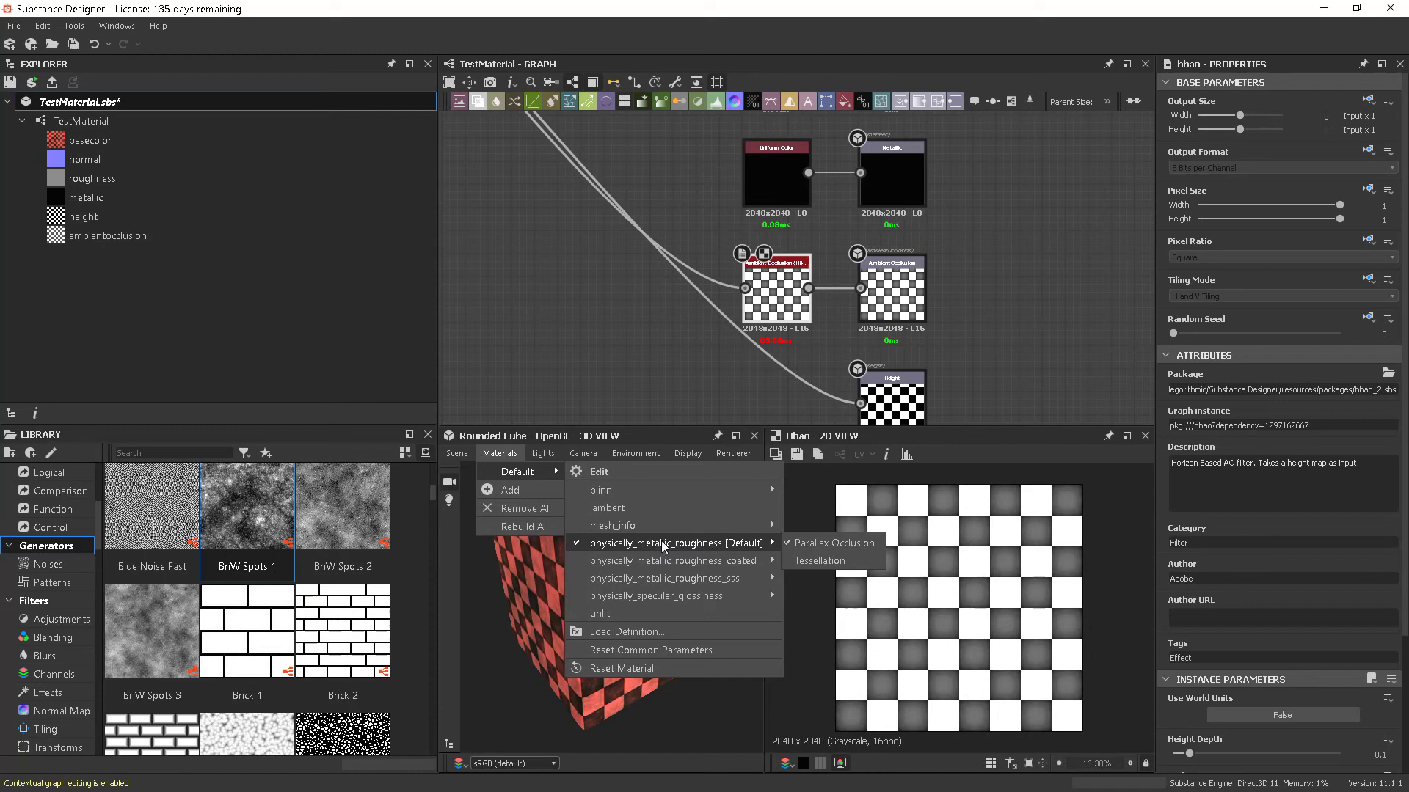
{"action": "left_click", "coordinate": [599, 472]}
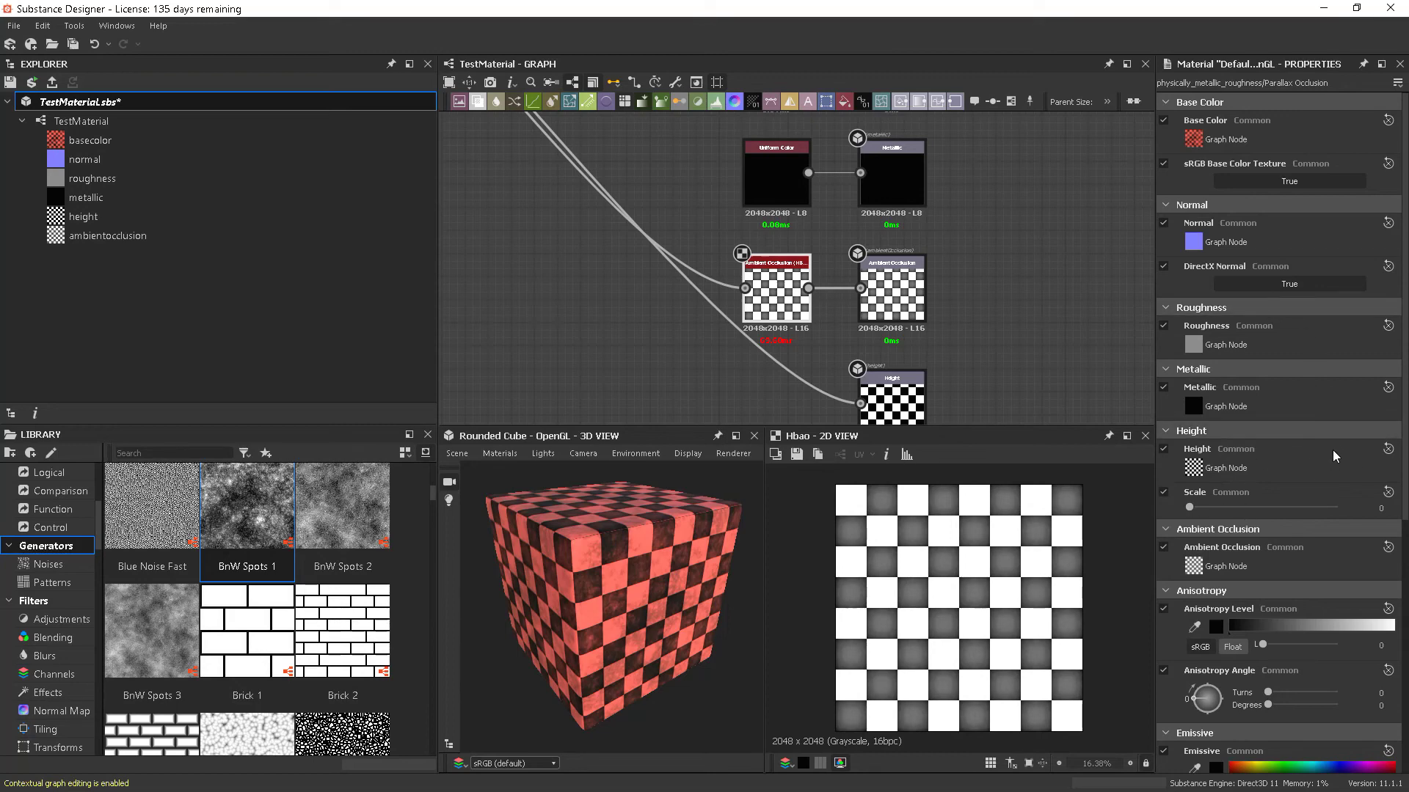
{"action": "scroll", "coordinate": [1333, 451], "scroll_direction": "down", "scroll_amount": 2}
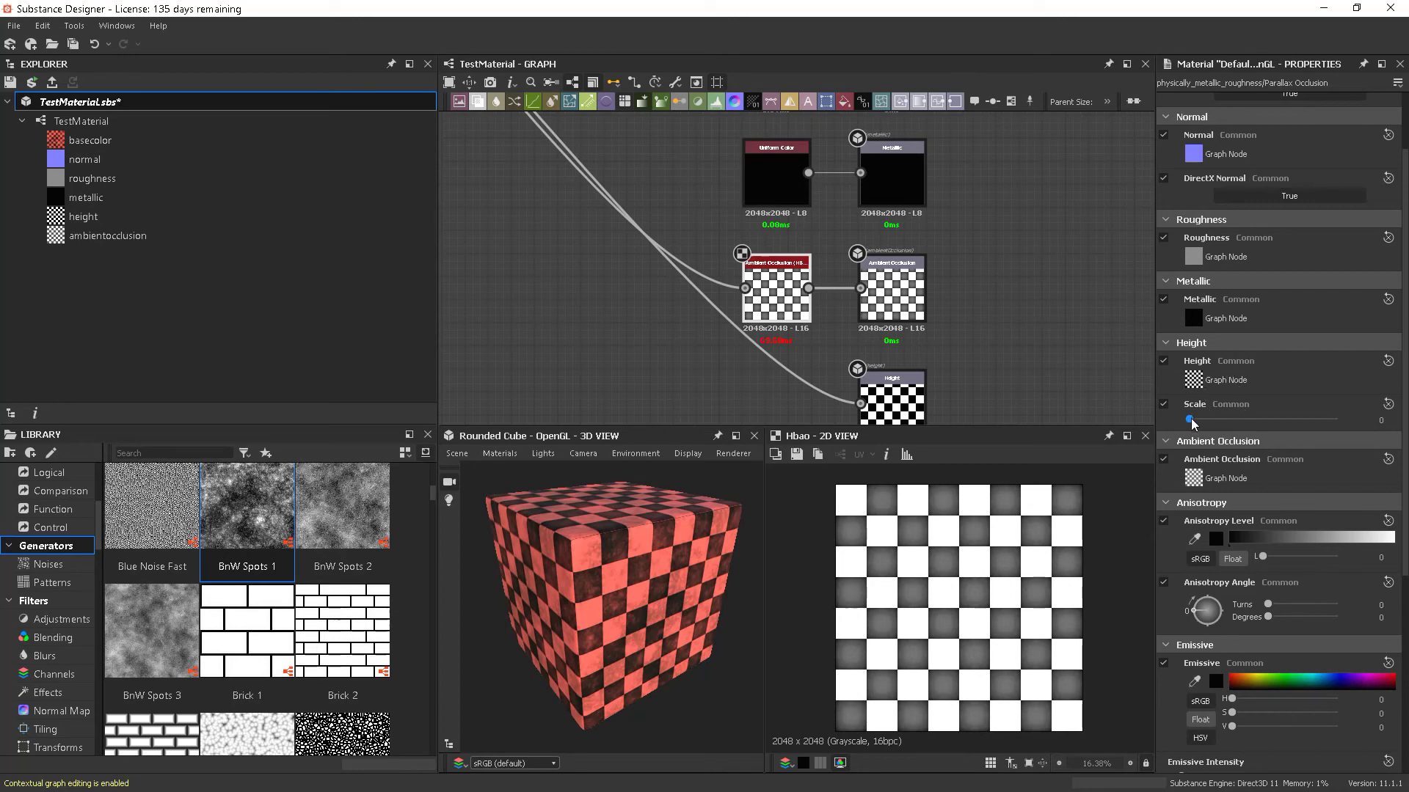
{"action": "left_click_drag", "start_coordinate": [1190, 423], "coordinate": [1214, 420]}
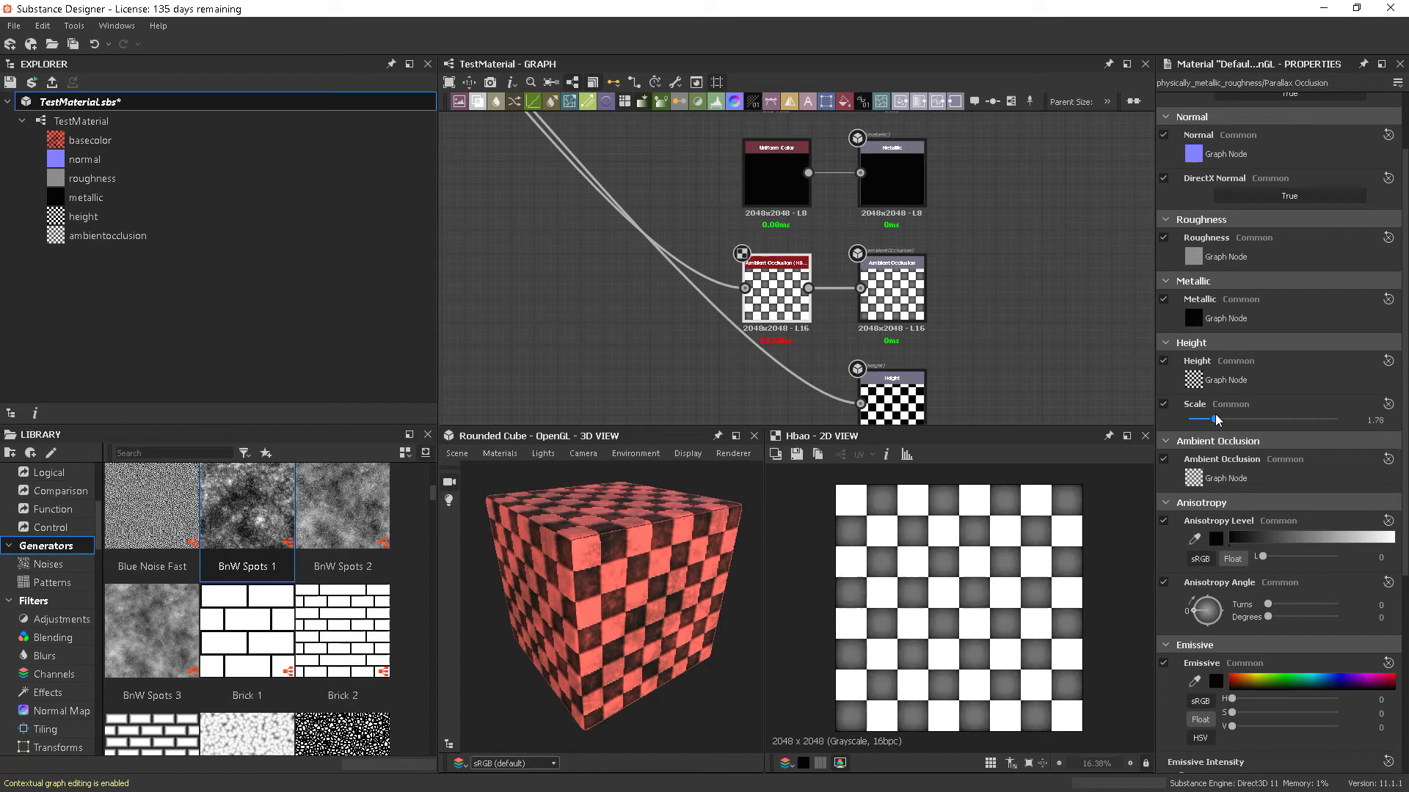
{"action": "scroll", "coordinate": [711, 622], "scroll_direction": "up", "scroll_amount": 8}
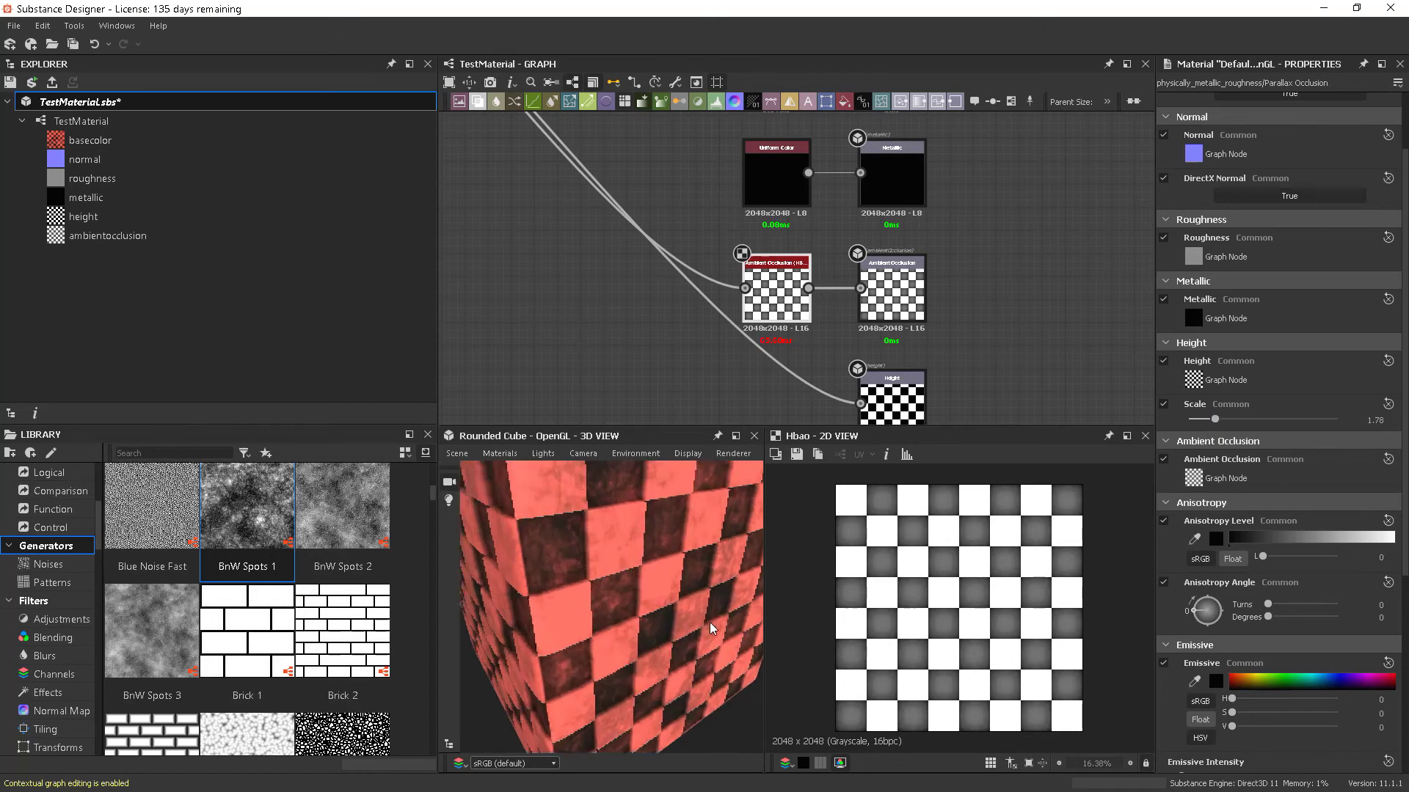
{"action": "left_click_drag", "start_coordinate": [664, 627], "coordinate": [682, 697]}
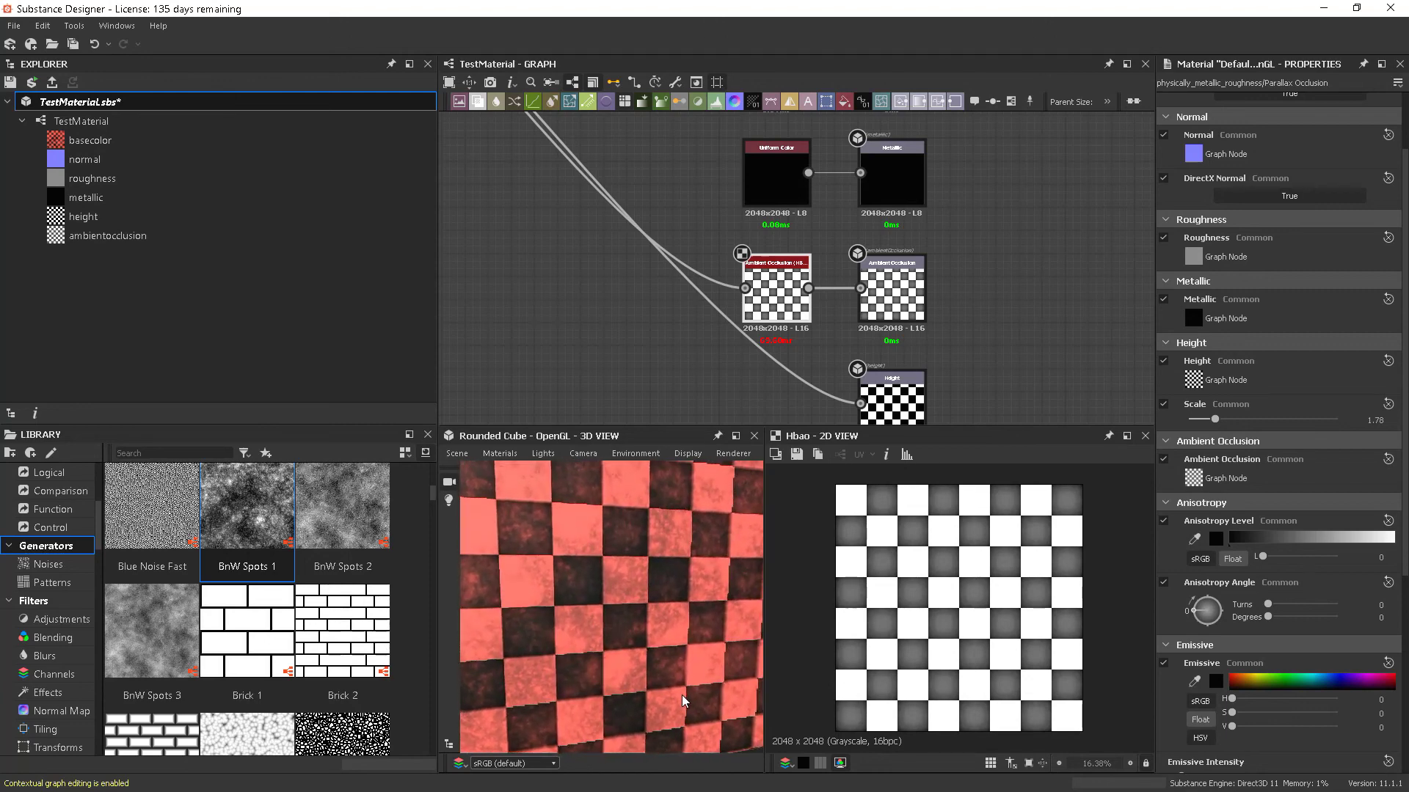
Delete the existing Normal node that feeds the Normal output.
{"action": "scroll", "coordinate": [953, 359], "scroll_direction": "down", "scroll_amount": 5}
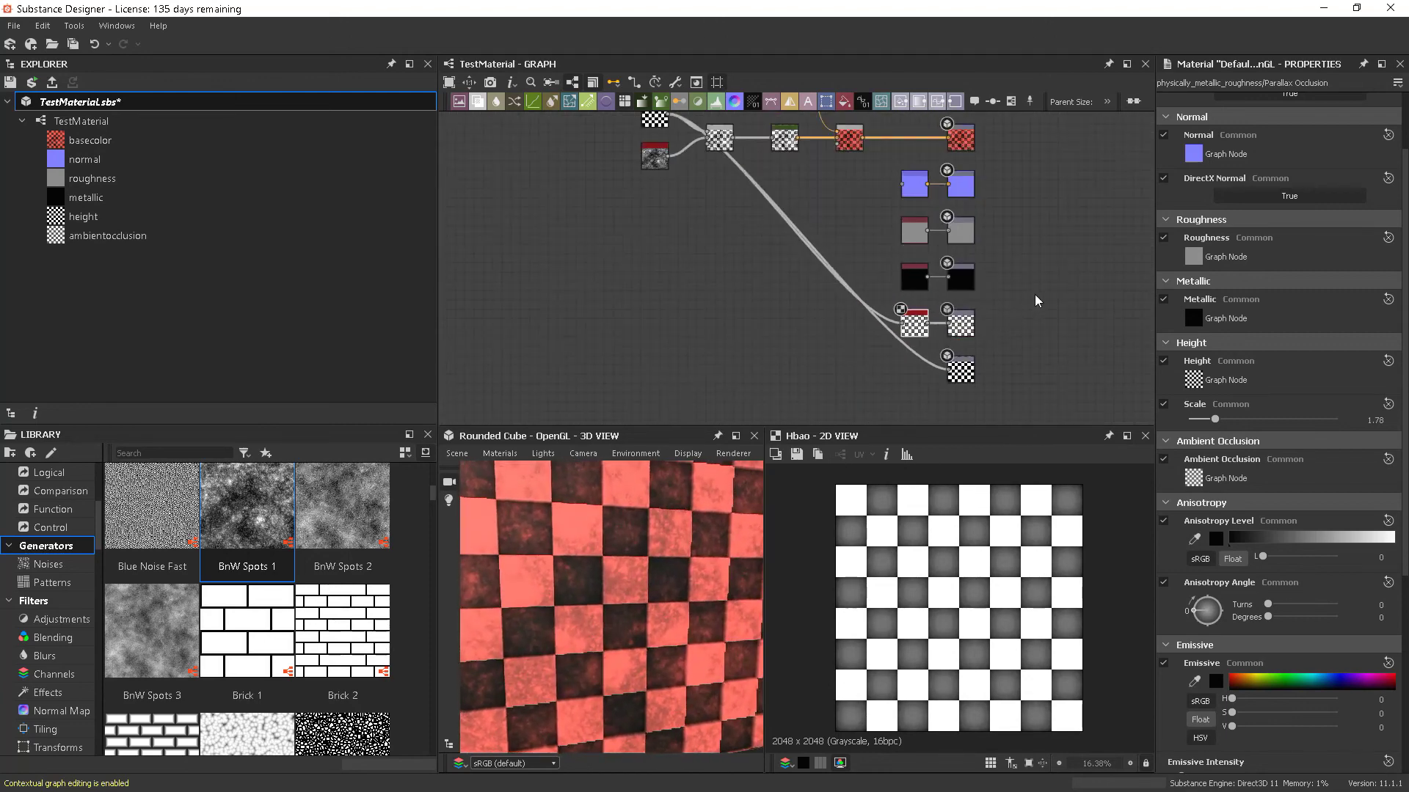
{"action": "scroll", "coordinate": [928, 311], "scroll_direction": "up", "scroll_amount": 5}
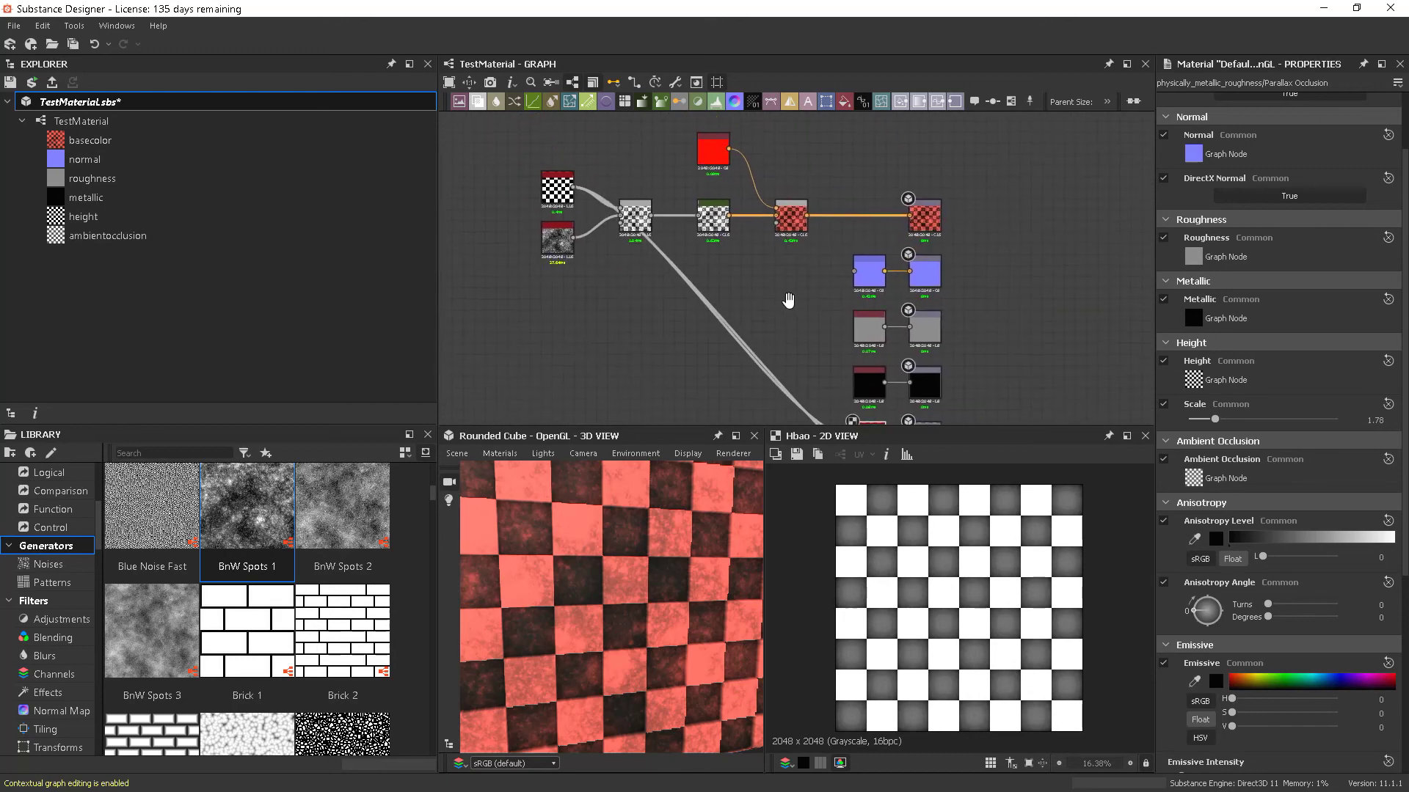
{"action": "scroll", "coordinate": [890, 296], "scroll_direction": "up", "scroll_amount": 2}
{"action": "left_click", "coordinate": [861, 265]}
{"action": "scroll", "coordinate": [871, 279], "scroll_direction": "up", "scroll_amount": 5}
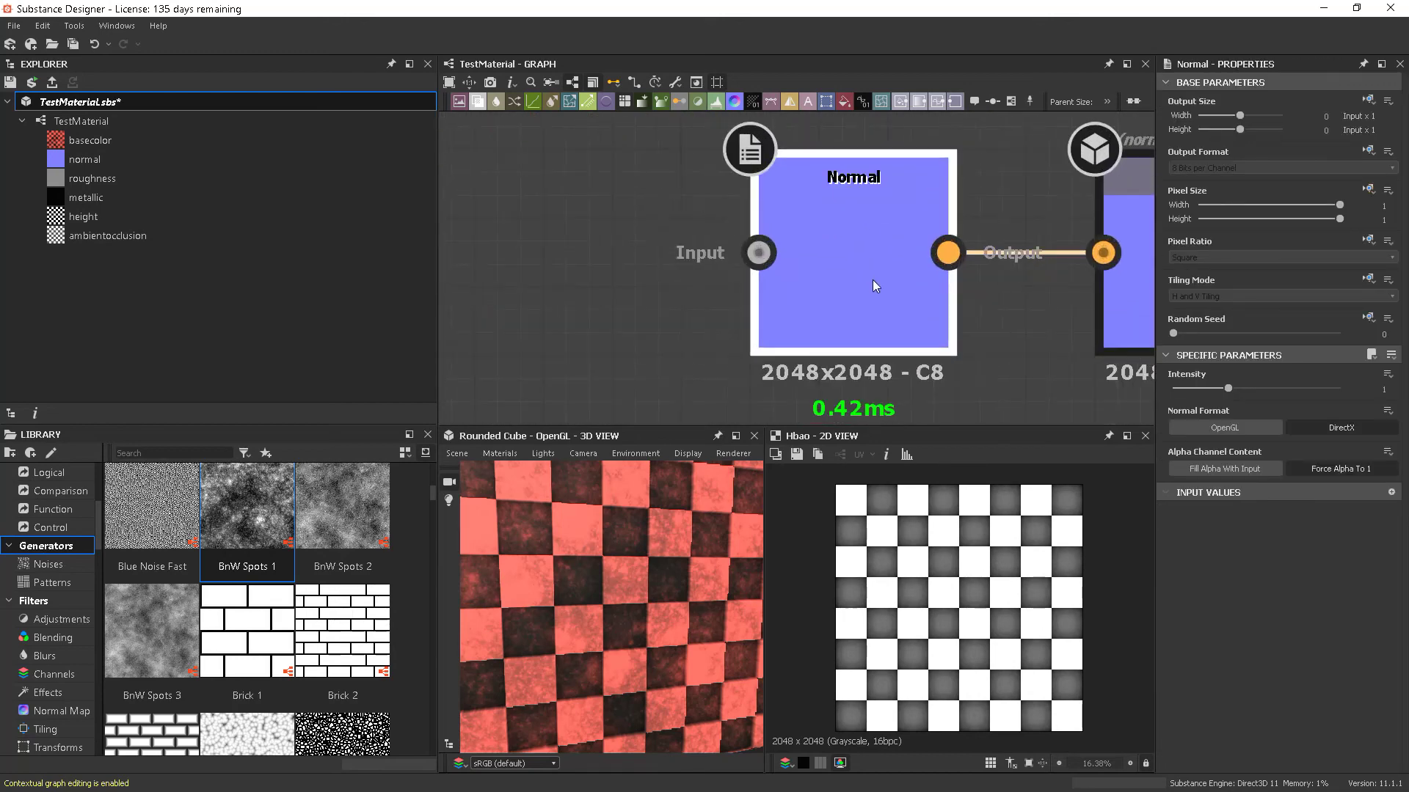
{"action": "middle_click_drag", "start_coordinate": [961, 310], "coordinate": [807, 323]}
{"action": "scroll", "coordinate": [816, 322], "scroll_direction": "down", "scroll_amount": 3}
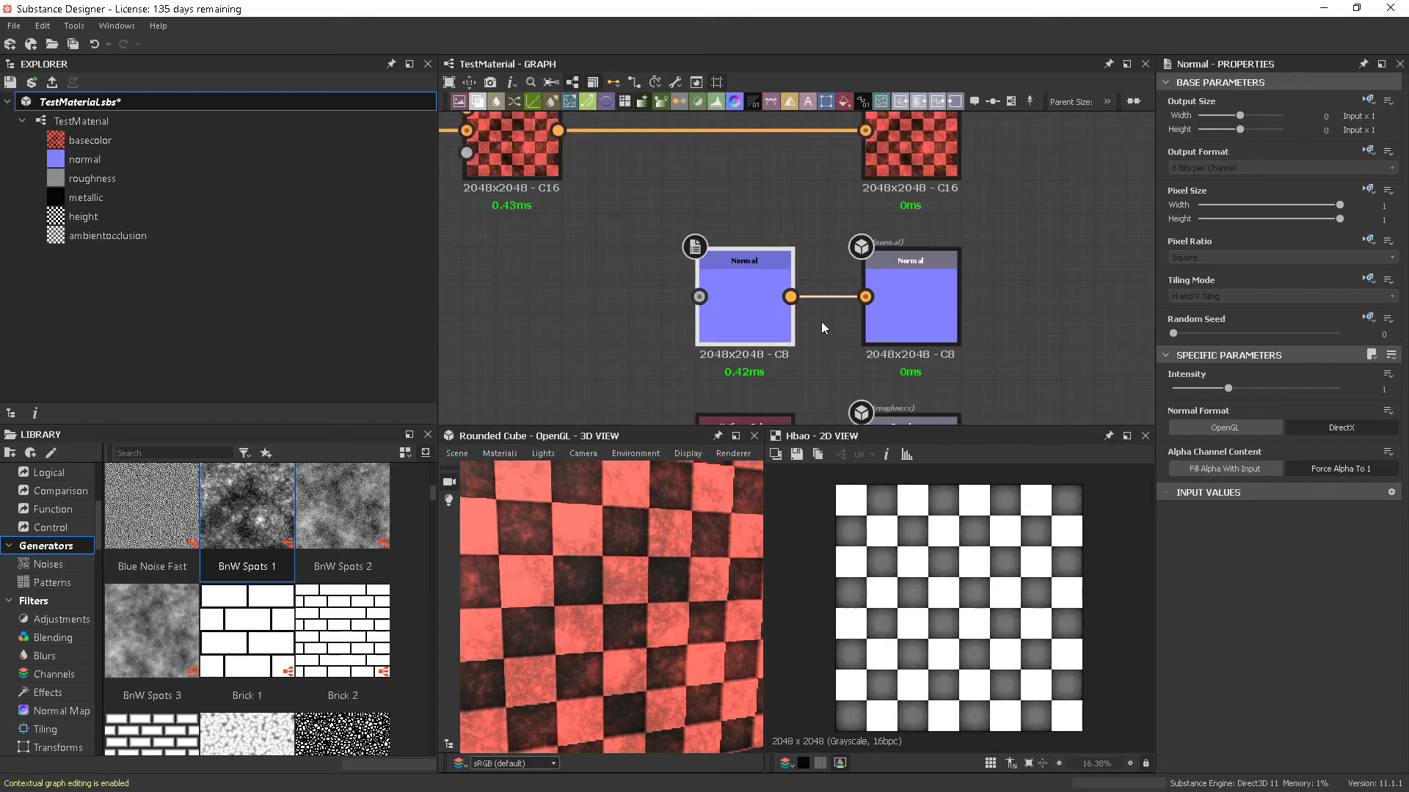
{"action": "middle_click_drag", "start_coordinate": [939, 336], "coordinate": [976, 318]}
{"action": "scroll", "coordinate": [836, 308], "scroll_direction": "down", "scroll_amount": 3}
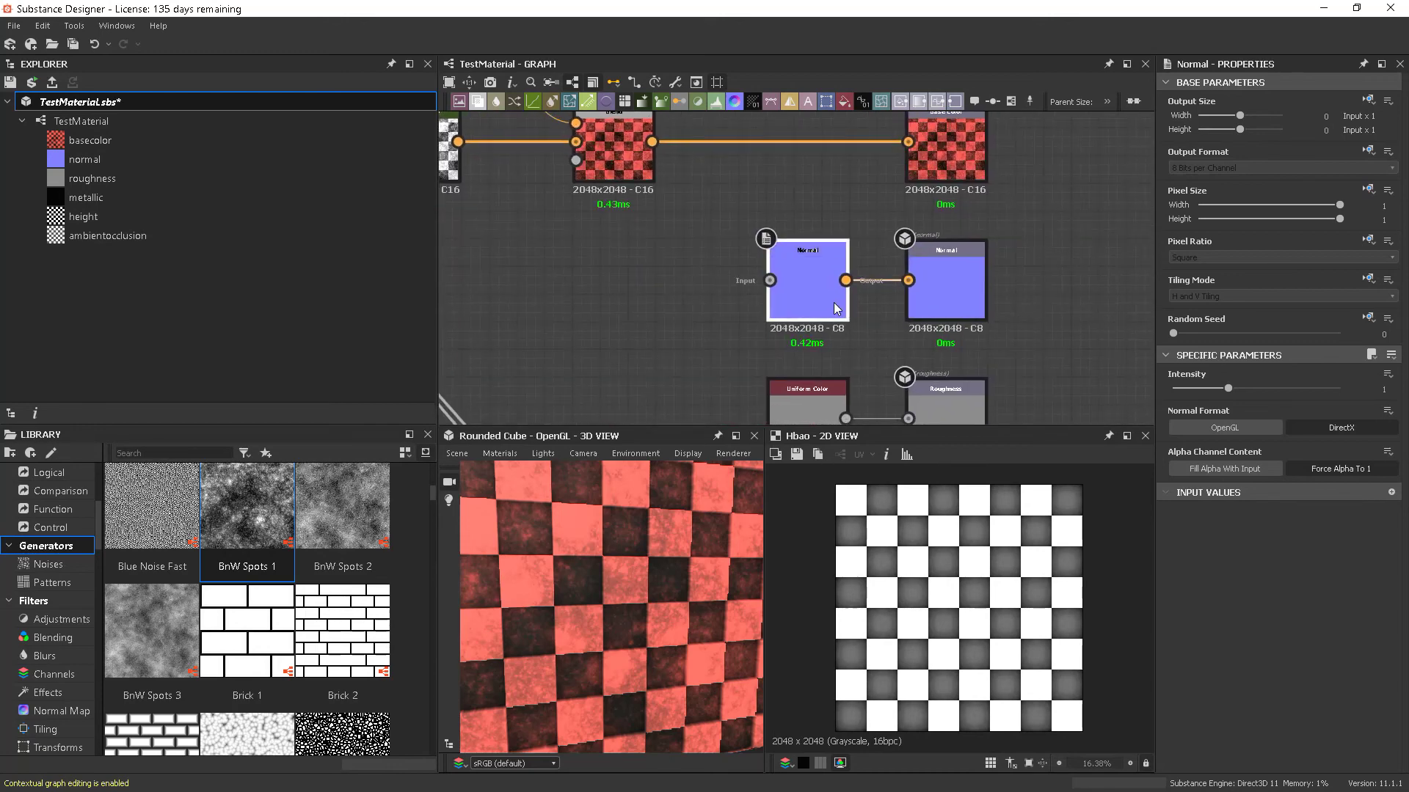
{"action": "key", "text": "Delete"}
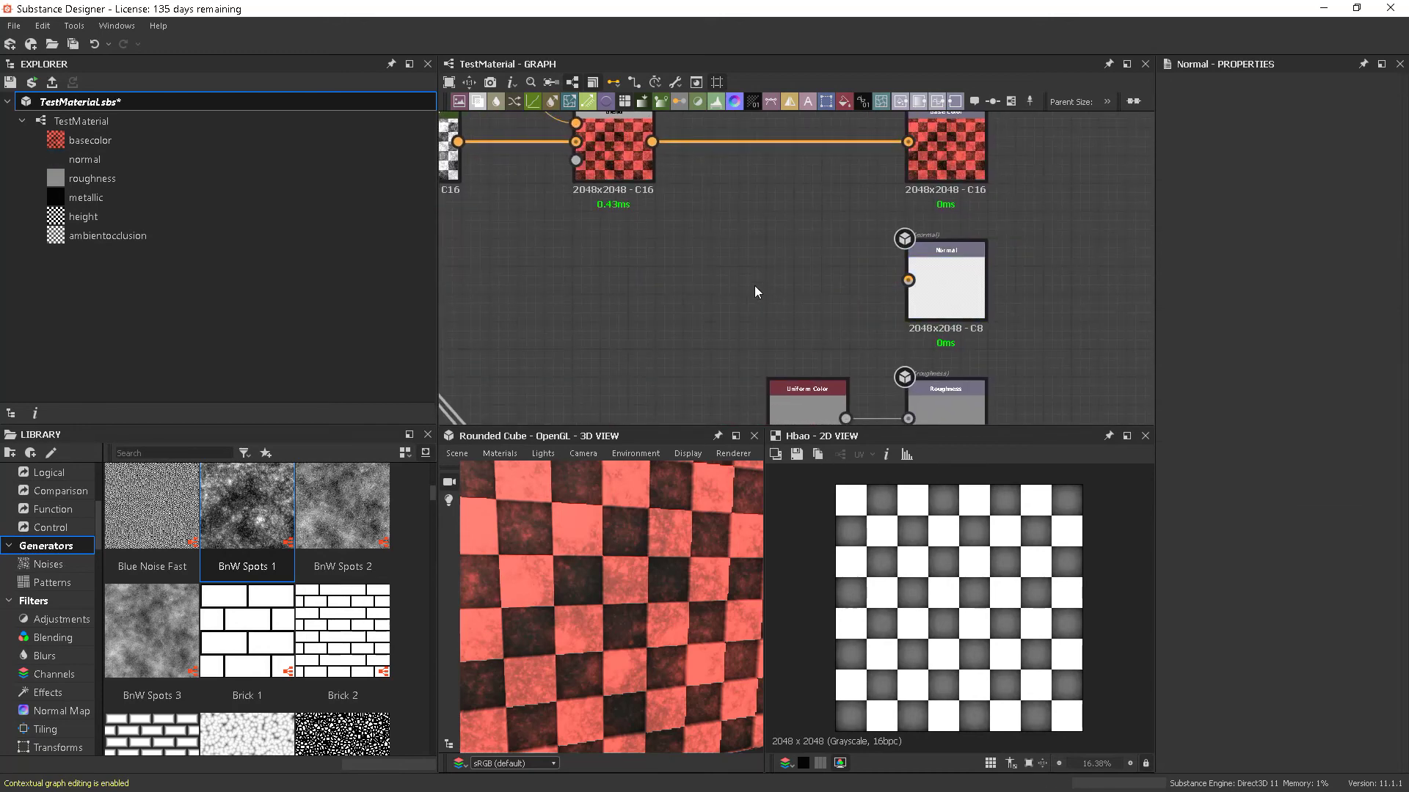
Add a new Normal node in the empty spot beside the Normal output.
{"action": "key", "text": "space"}
{"action": "type", "text": "no"}
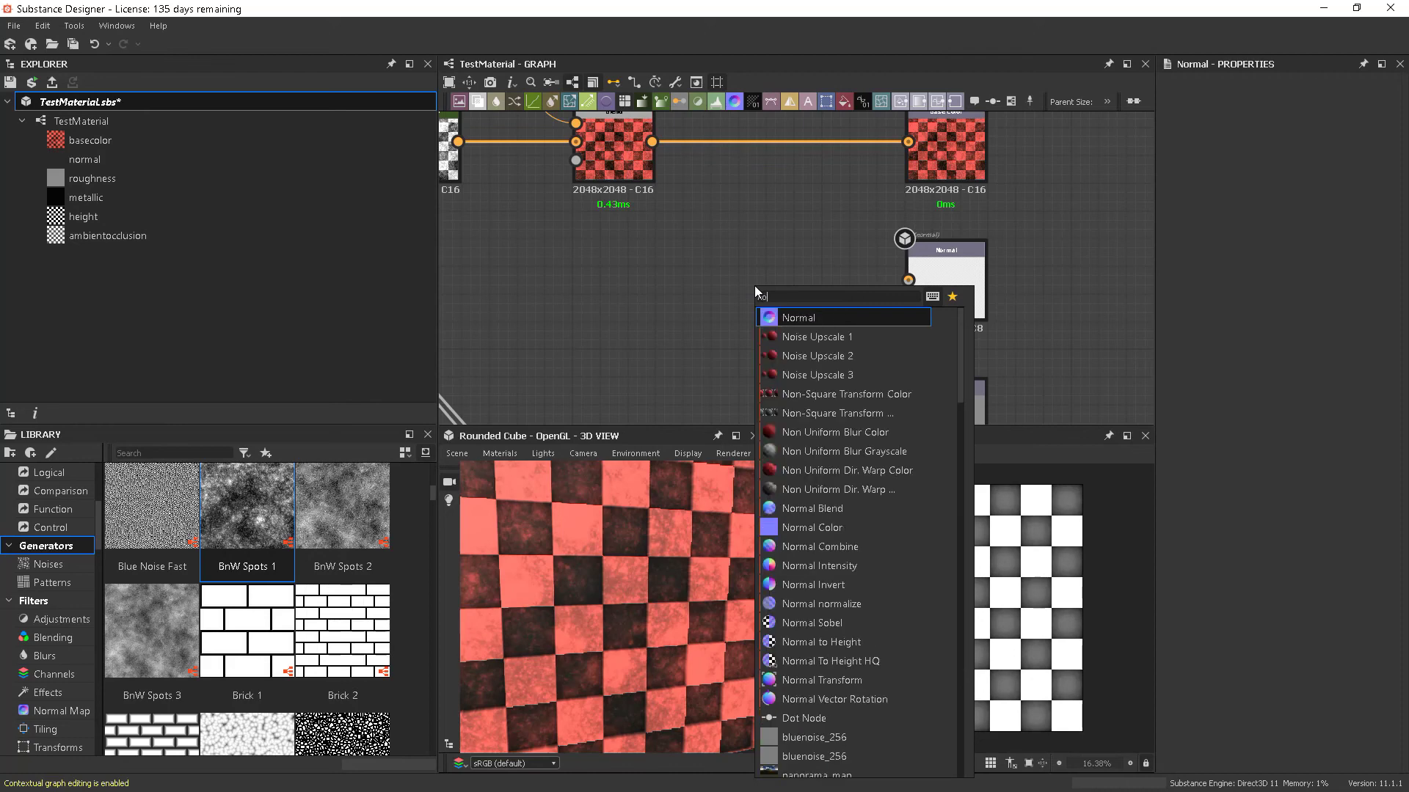
{"action": "left_click", "coordinate": [814, 319]}
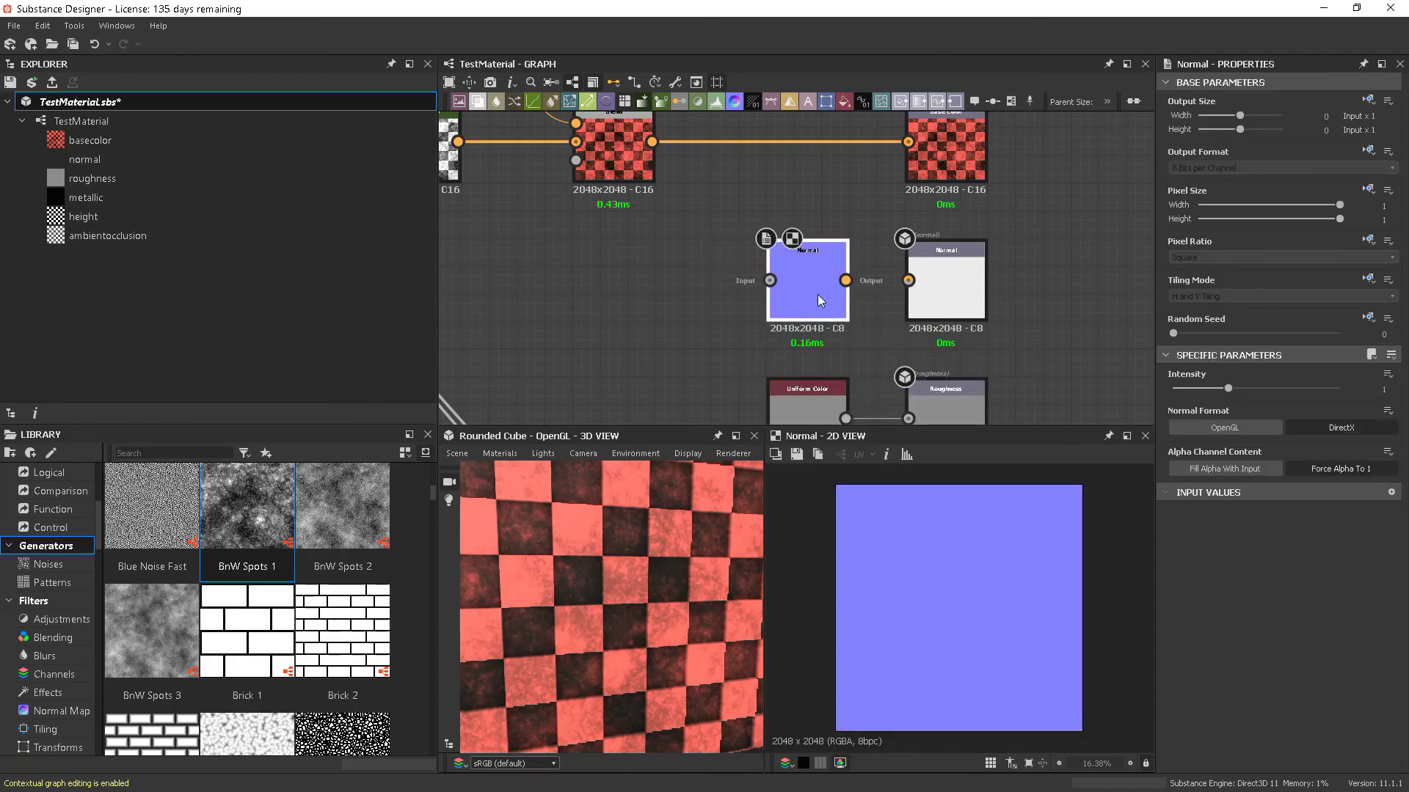
Link Checker 1 to the new Normal node's input and the Normal node to the Normal output.
{"action": "scroll", "coordinate": [744, 354], "scroll_direction": "down", "scroll_amount": 5}
{"action": "middle_click_drag", "start_coordinate": [745, 353], "coordinate": [733, 335]}
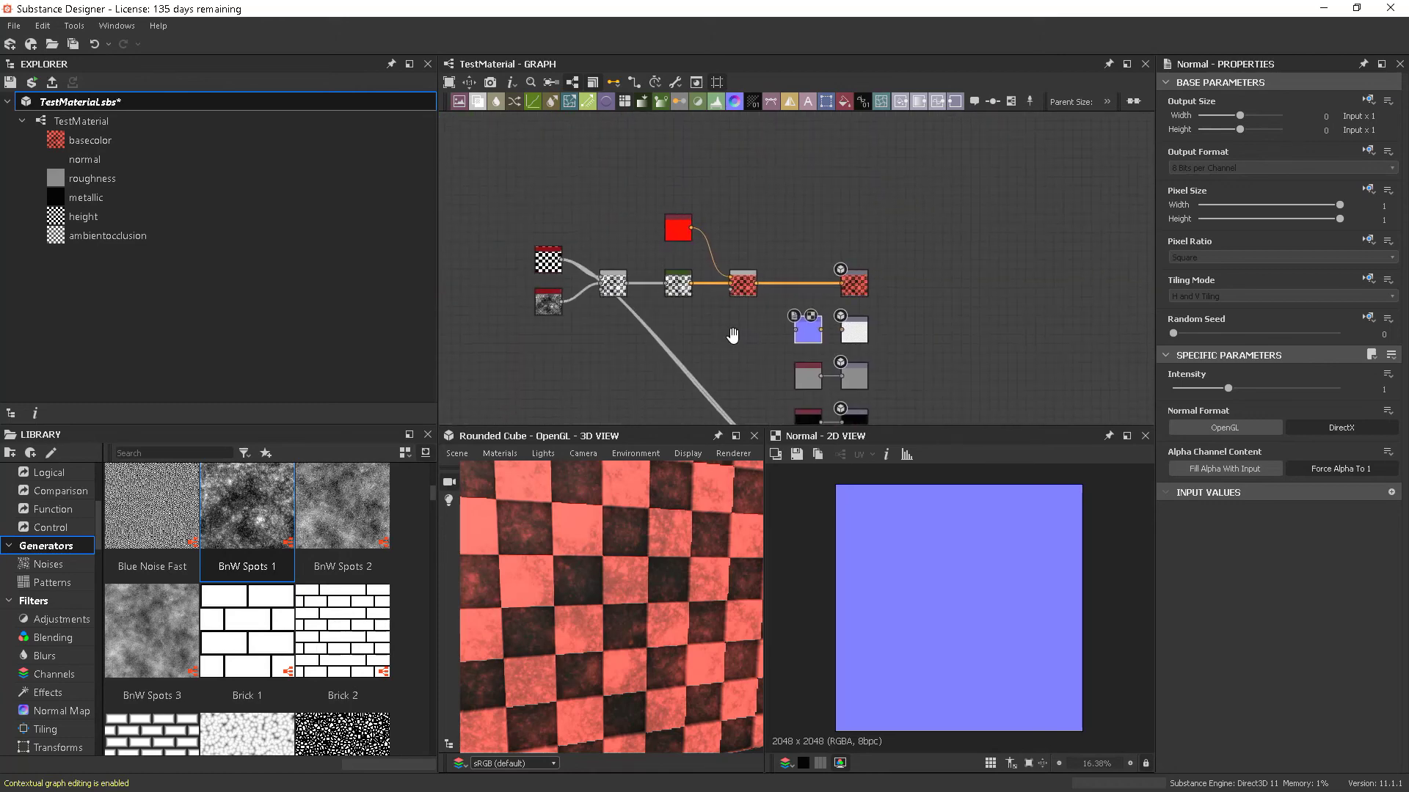
{"action": "scroll", "coordinate": [732, 340], "scroll_direction": "up", "scroll_amount": 2}
{"action": "middle_click_drag", "start_coordinate": [476, 258], "coordinate": [526, 253]}
{"action": "left_click_drag", "start_coordinate": [544, 219], "coordinate": [881, 317]}
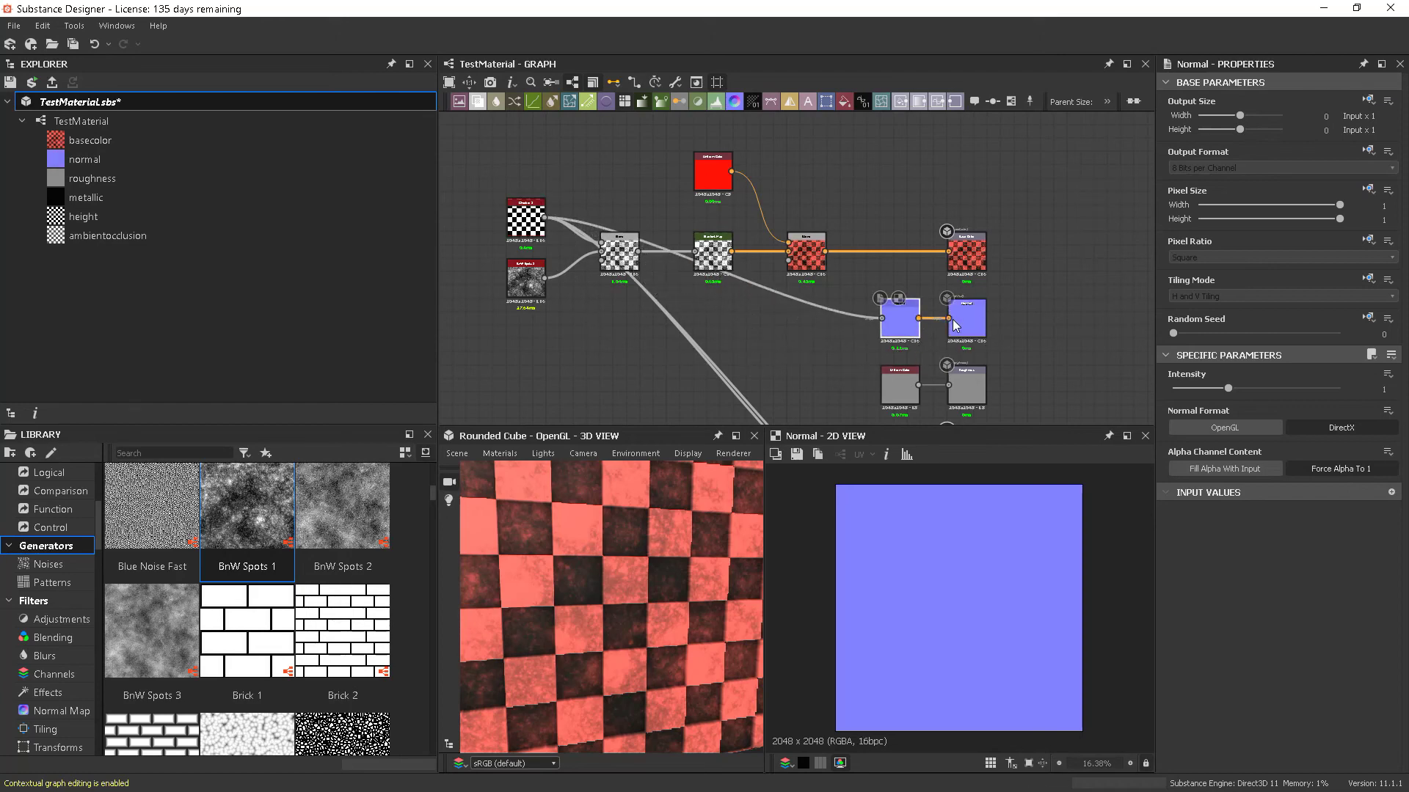
Examine the checker relief on the cube and review the node graph from the generators to the outputs.
{"action": "left_click_drag", "start_coordinate": [597, 573], "coordinate": [649, 618]}
{"action": "scroll", "coordinate": [634, 622], "scroll_direction": "down", "scroll_amount": 5}
{"action": "scroll", "coordinate": [643, 615], "scroll_direction": "up", "scroll_amount": 5}
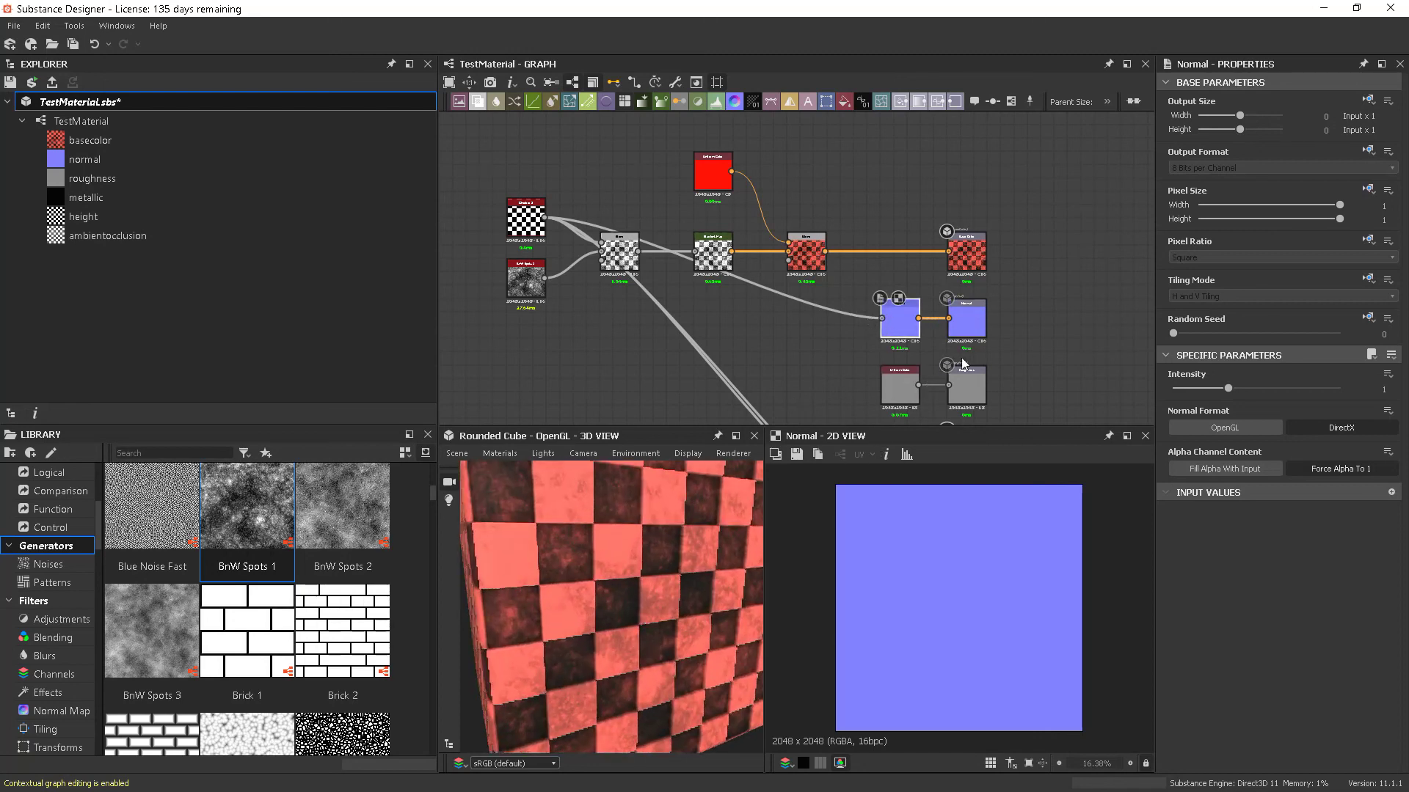
{"action": "left_click_drag", "start_coordinate": [666, 540], "coordinate": [682, 513]}
{"action": "middle_click_drag", "start_coordinate": [773, 369], "coordinate": [782, 333]}
{"action": "scroll", "coordinate": [782, 333], "scroll_direction": "down", "scroll_amount": 4}
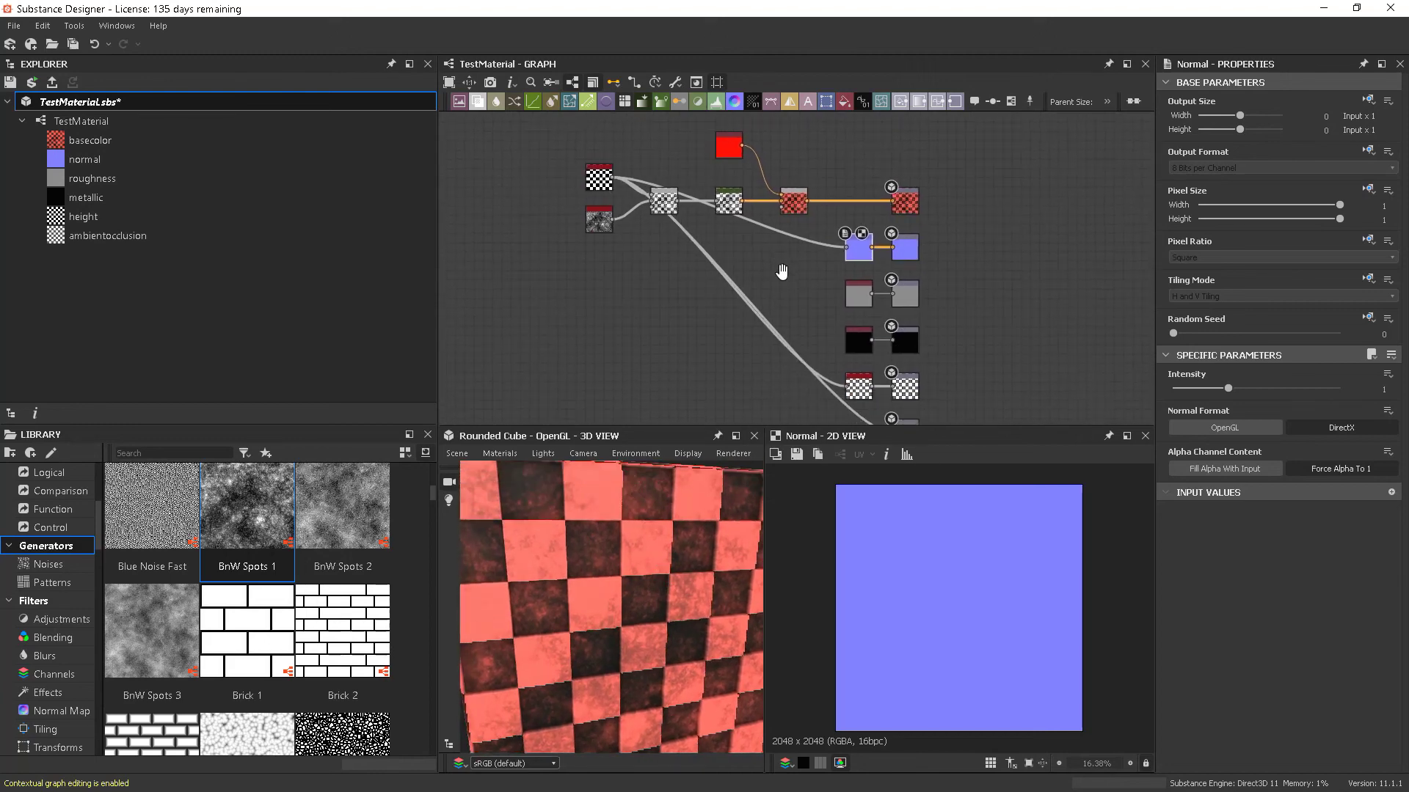
{"action": "middle_click_drag", "start_coordinate": [782, 272], "coordinate": [779, 287]}
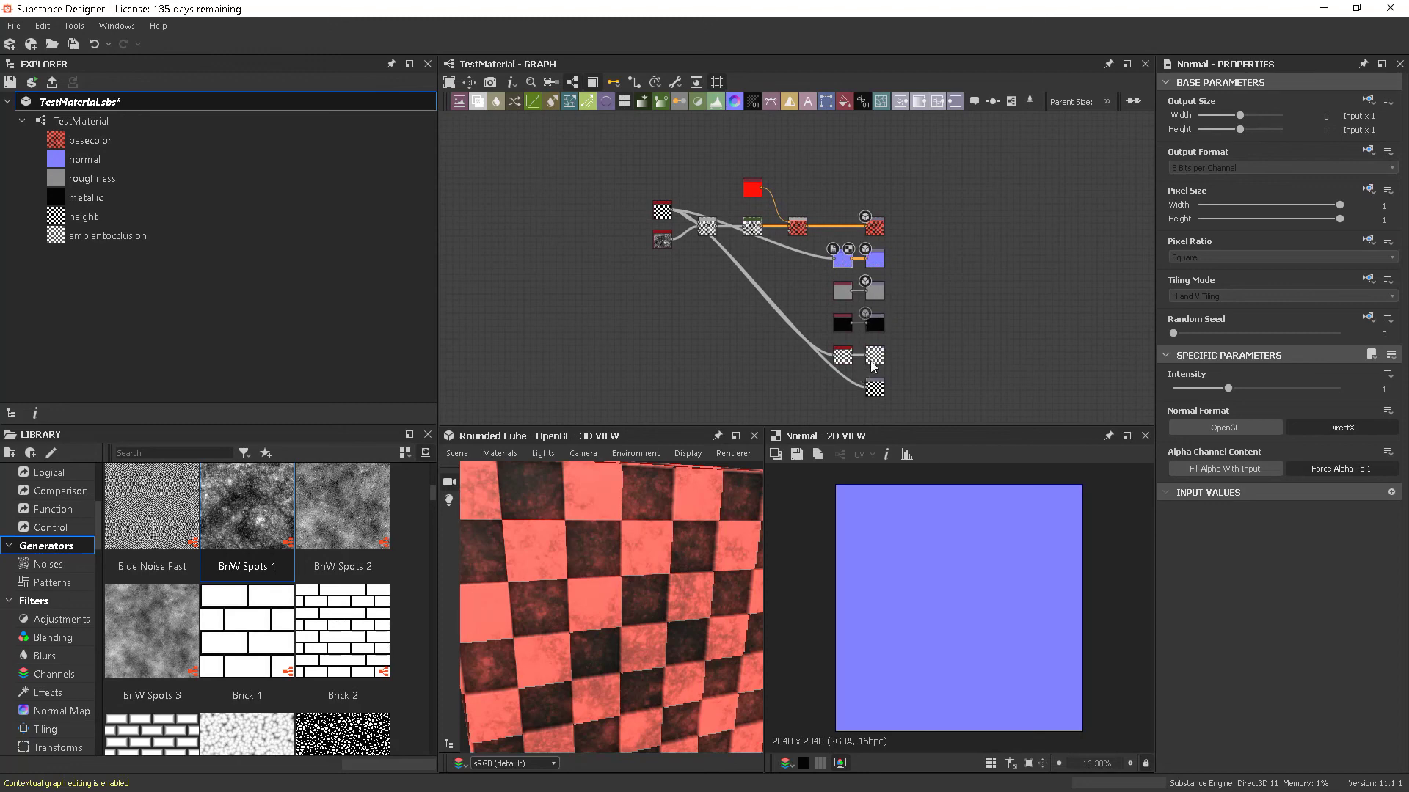
{"action": "scroll", "coordinate": [712, 296], "scroll_direction": "up", "scroll_amount": 5}
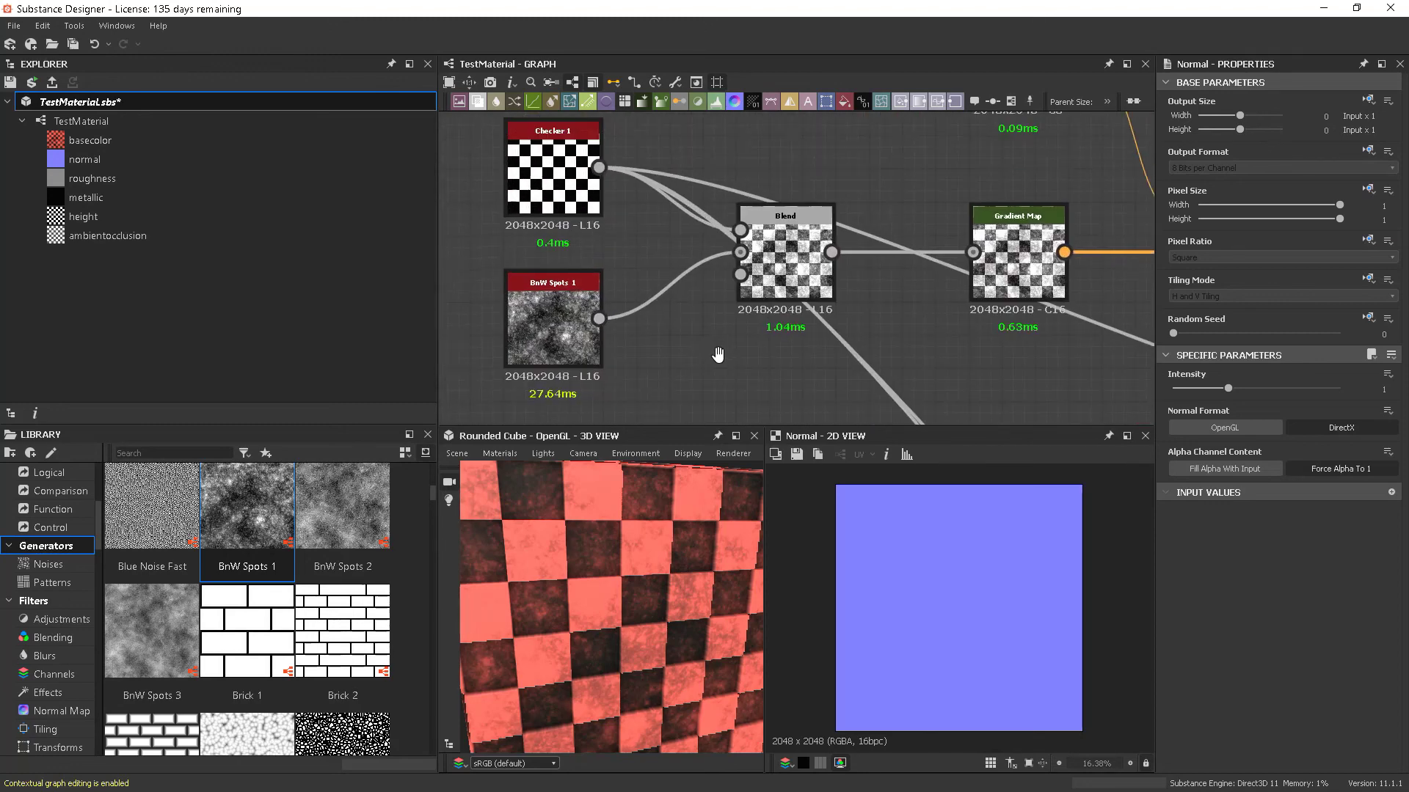
{"action": "scroll", "coordinate": [720, 342], "scroll_direction": "down", "scroll_amount": 5}
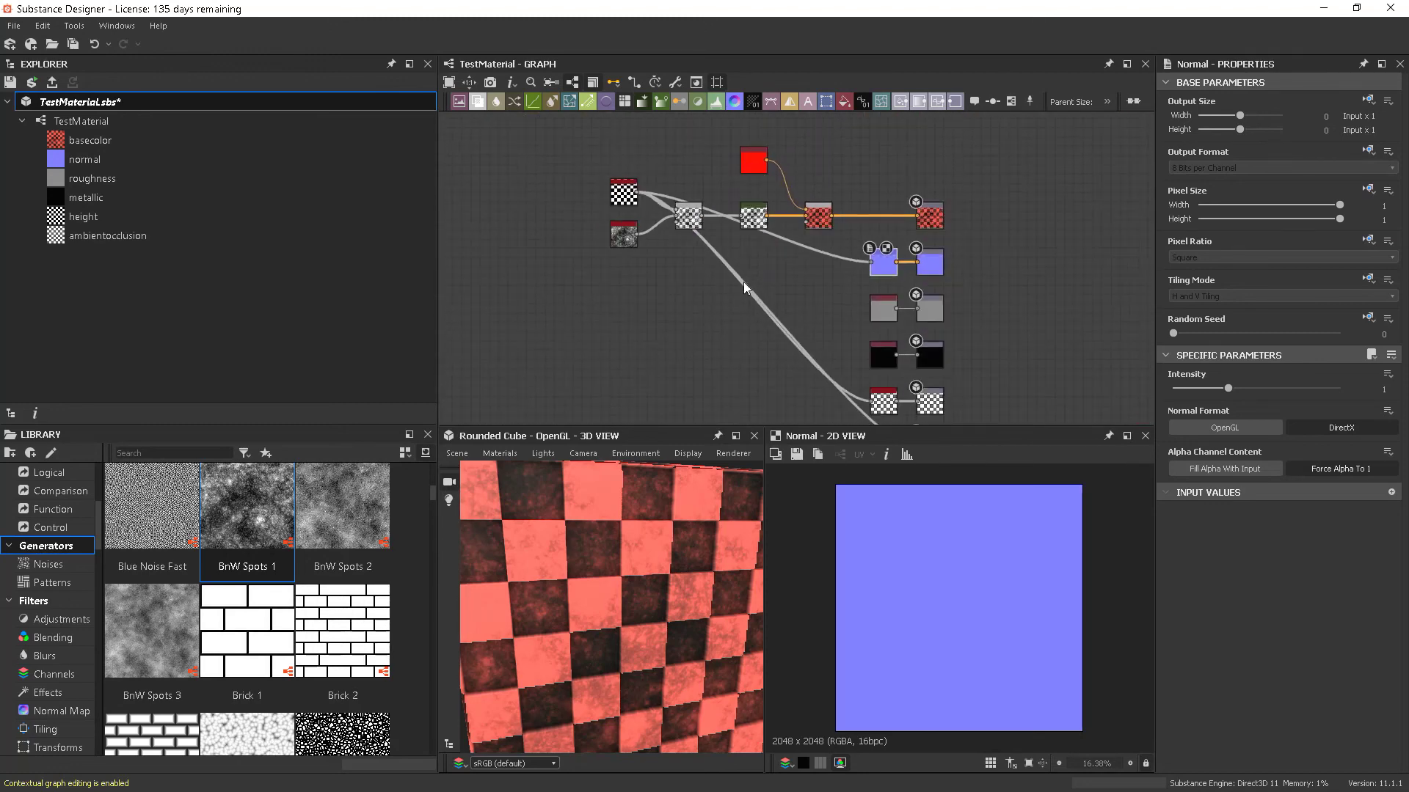
Set the Tiling of the Checker 1 node to 11, and review the cube and the whole graph.
{"action": "left_click", "coordinate": [611, 200]}
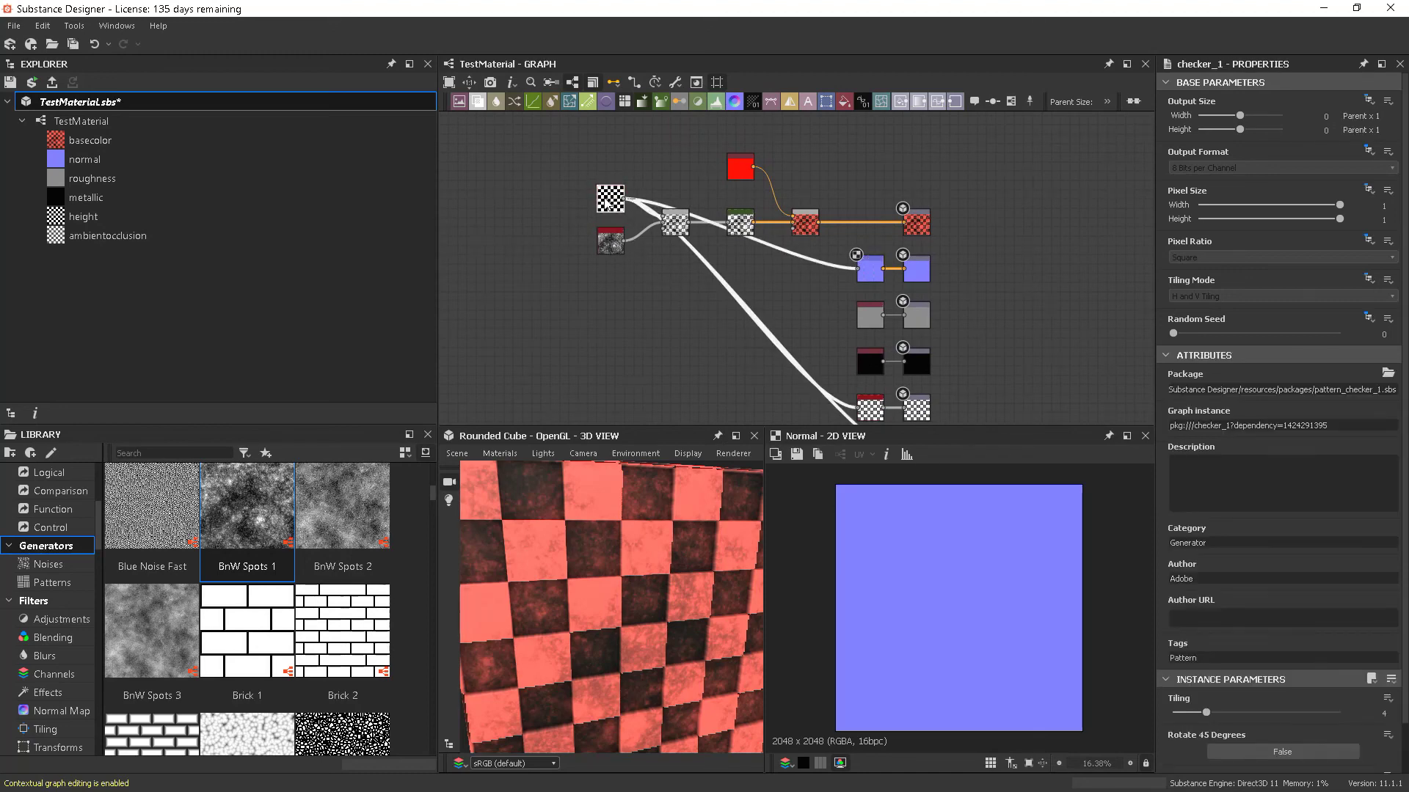
{"action": "left_click_drag", "start_coordinate": [1204, 716], "coordinate": [1182, 716]}
{"action": "scroll", "coordinate": [545, 654], "scroll_direction": "down", "scroll_amount": 5}
{"action": "left_click_drag", "start_coordinate": [545, 655], "coordinate": [657, 640]}
{"action": "left_click_drag", "start_coordinate": [1181, 713], "coordinate": [1283, 713]}
{"action": "scroll", "coordinate": [624, 666], "scroll_direction": "up", "scroll_amount": 5}
{"action": "left_click_drag", "start_coordinate": [625, 666], "coordinate": [637, 631]}
{"action": "scroll", "coordinate": [646, 658], "scroll_direction": "down", "scroll_amount": 3}
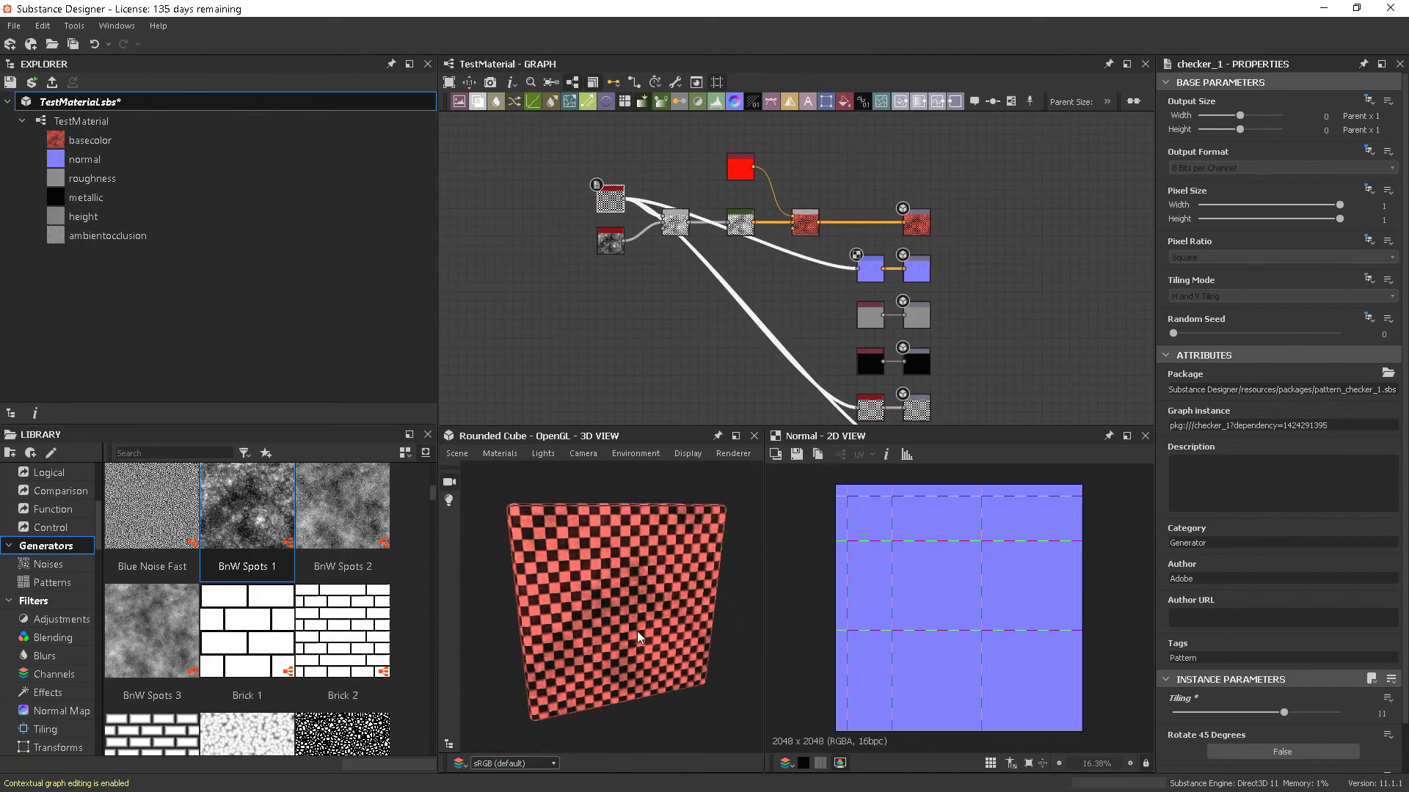
{"action": "scroll", "coordinate": [890, 293], "scroll_direction": "down", "scroll_amount": 3}
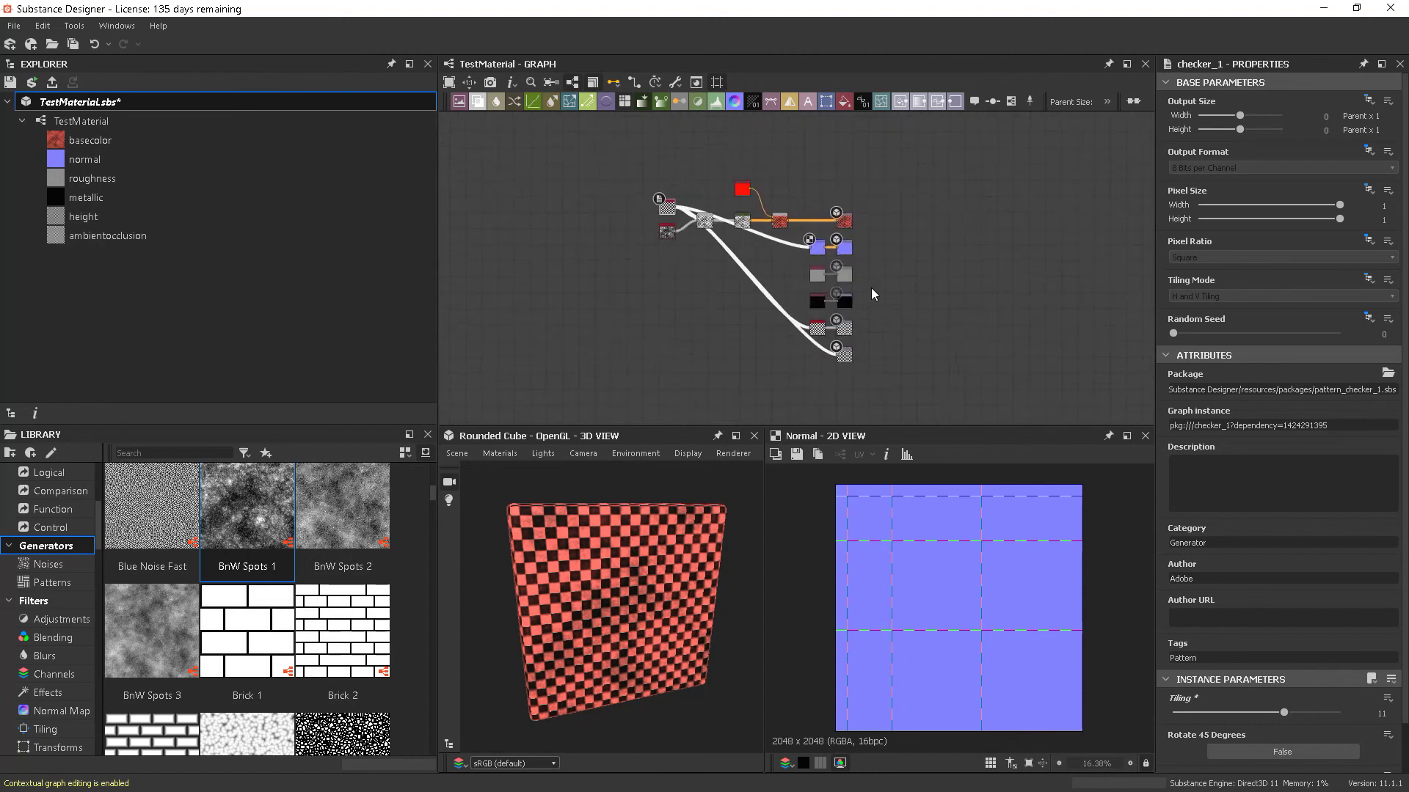
{"action": "scroll", "coordinate": [867, 296], "scroll_direction": "up", "scroll_amount": 2}
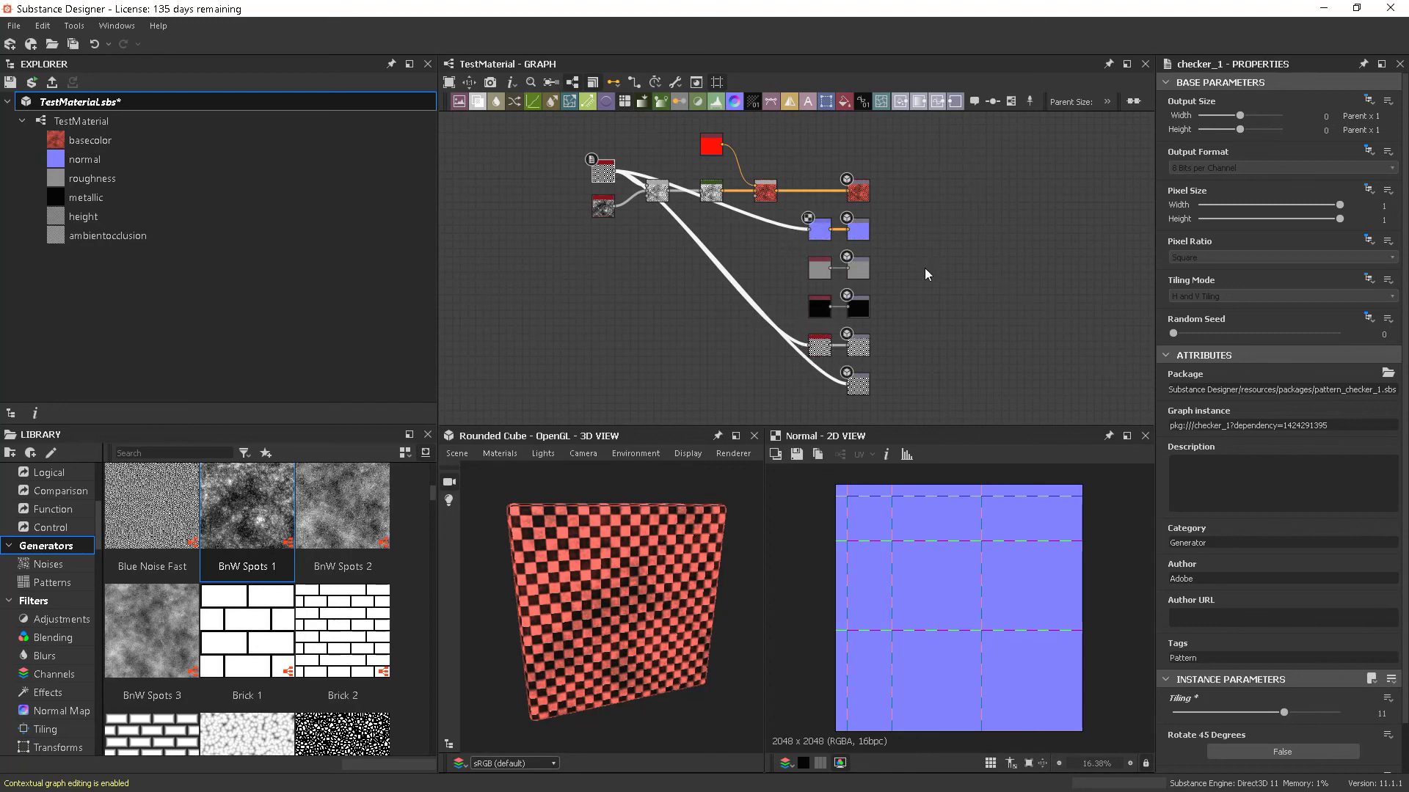
{"action": "key", "text": "f"}
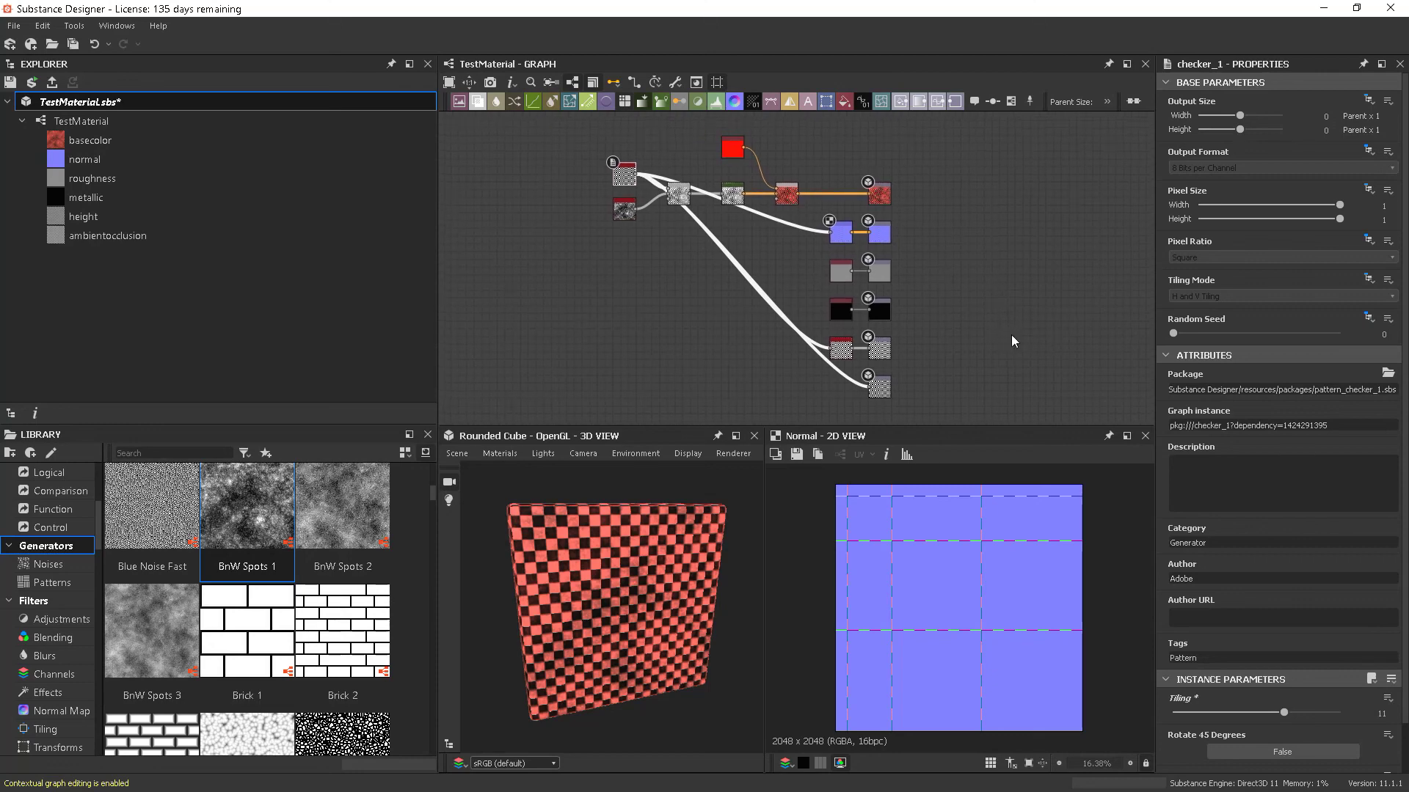